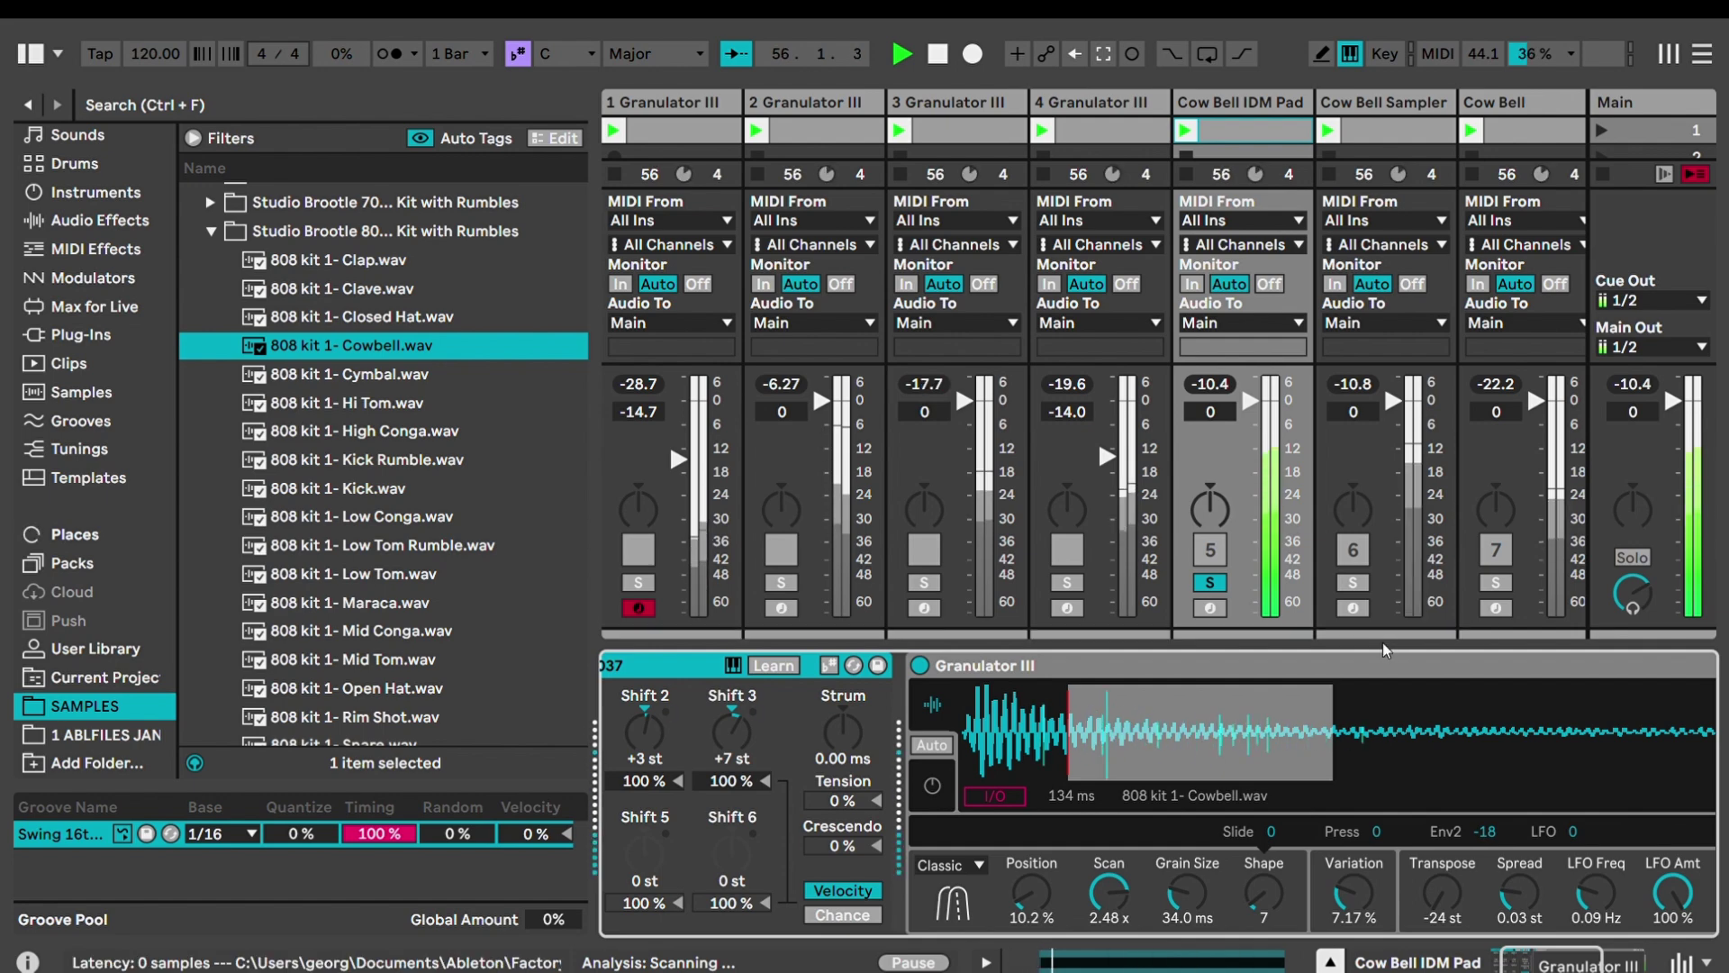
# Listen to the Cow Bell Sampler track in solo and return the solo to the Cow Bell IDM Pad track
pyautogui.click(1348, 580)
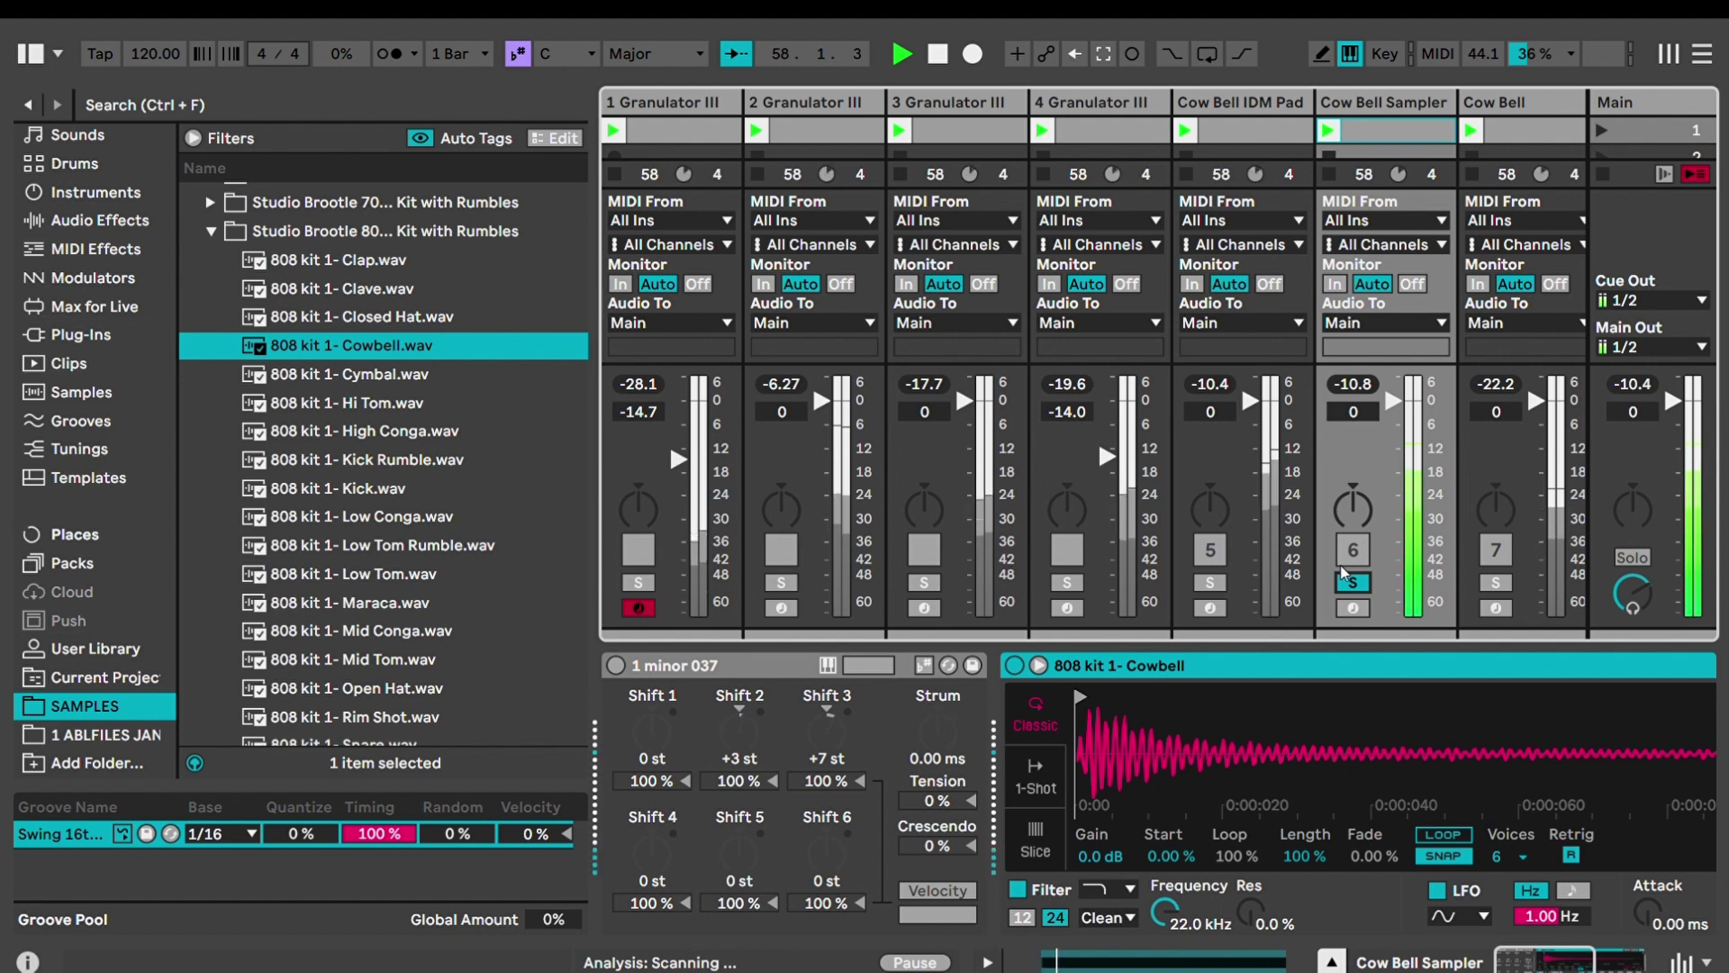
pyautogui.click(1211, 581)
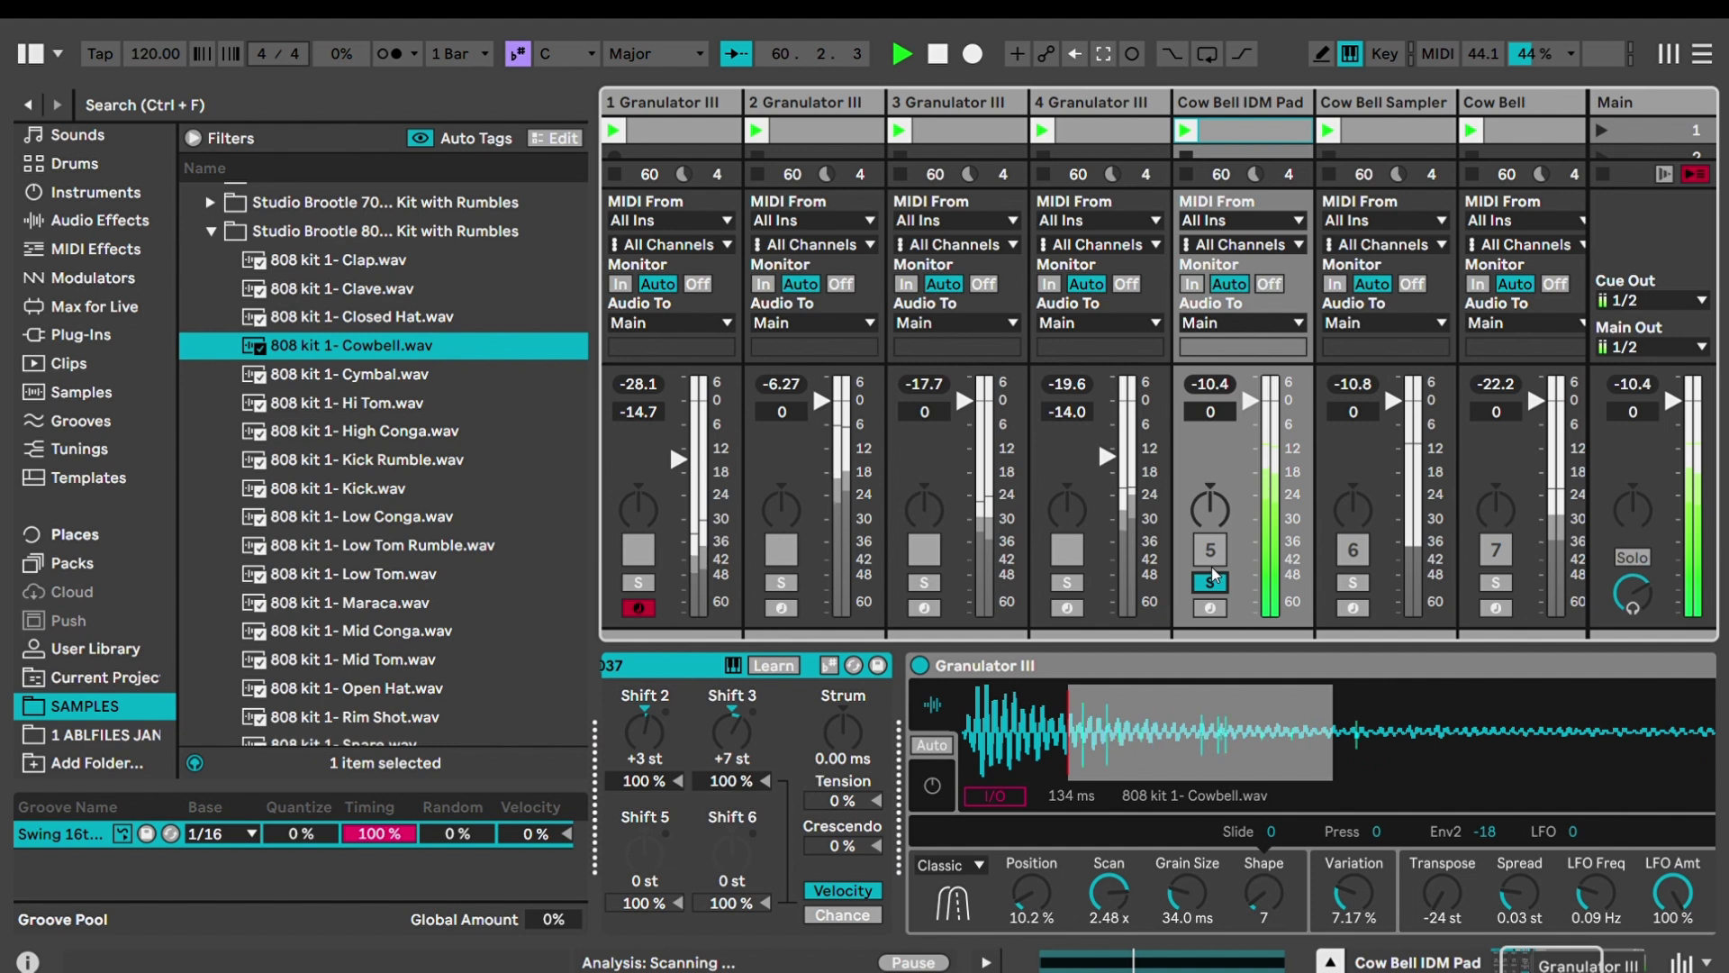
# Compare the sound of the Cow Bell IDM Pad with its 1 minor 037 chord device bypassed and active
pyautogui.click(1512, 959)
pyautogui.moveTo(1511, 959)
pyautogui.mouseDown()
pyautogui.moveTo(1585, 965)
pyautogui.moveTo(1530, 961)
pyautogui.mouseUp()
pyautogui.click(616, 665)
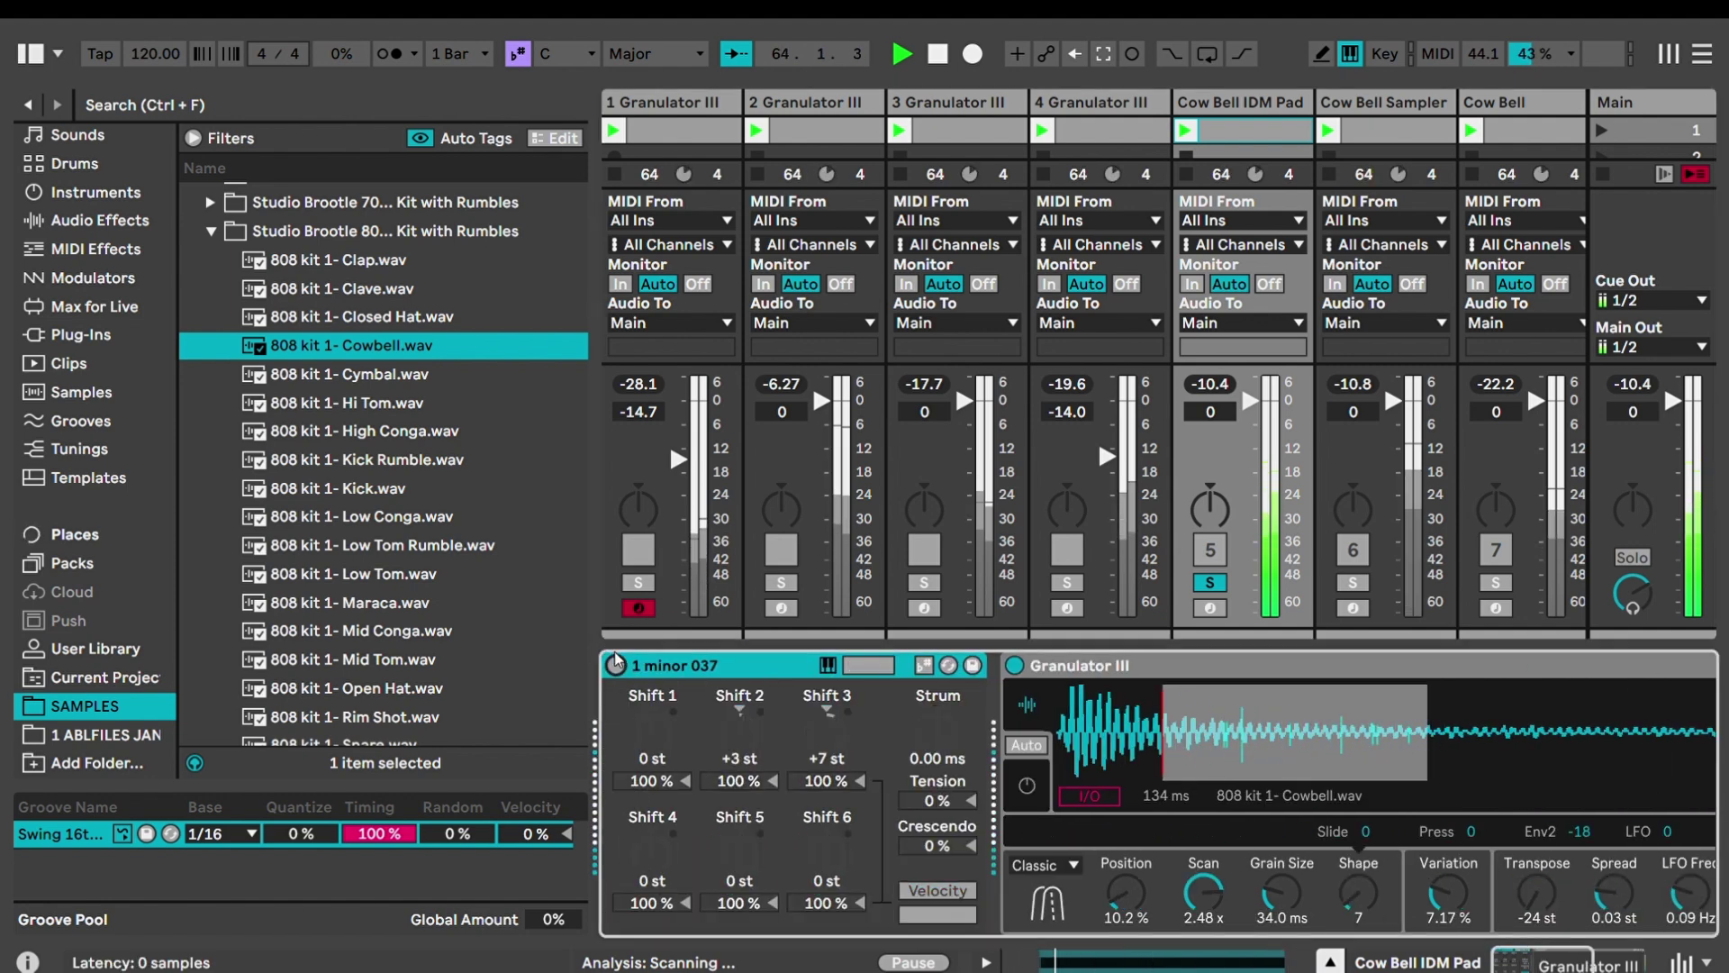
pyautogui.click(616, 664)
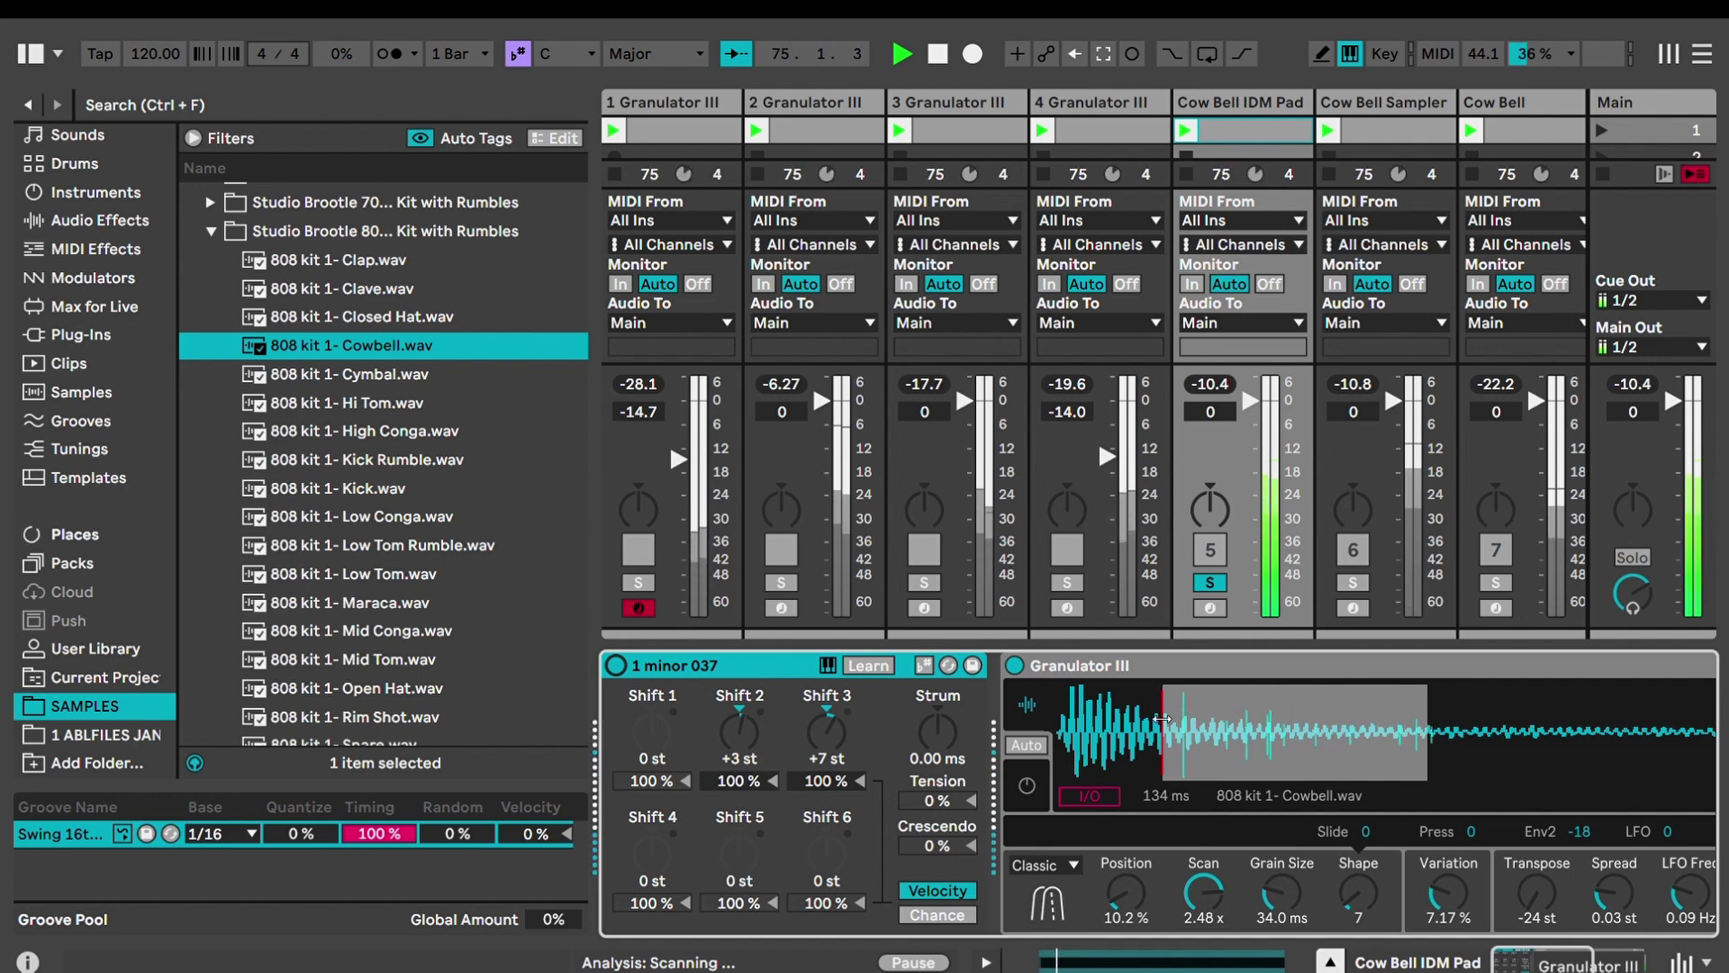
# Hide the browser, duplicate the Cow Bell IDM Pad track and launch the clip on the copy
pyautogui.hotkey('ctrl', 'alt', 'b')
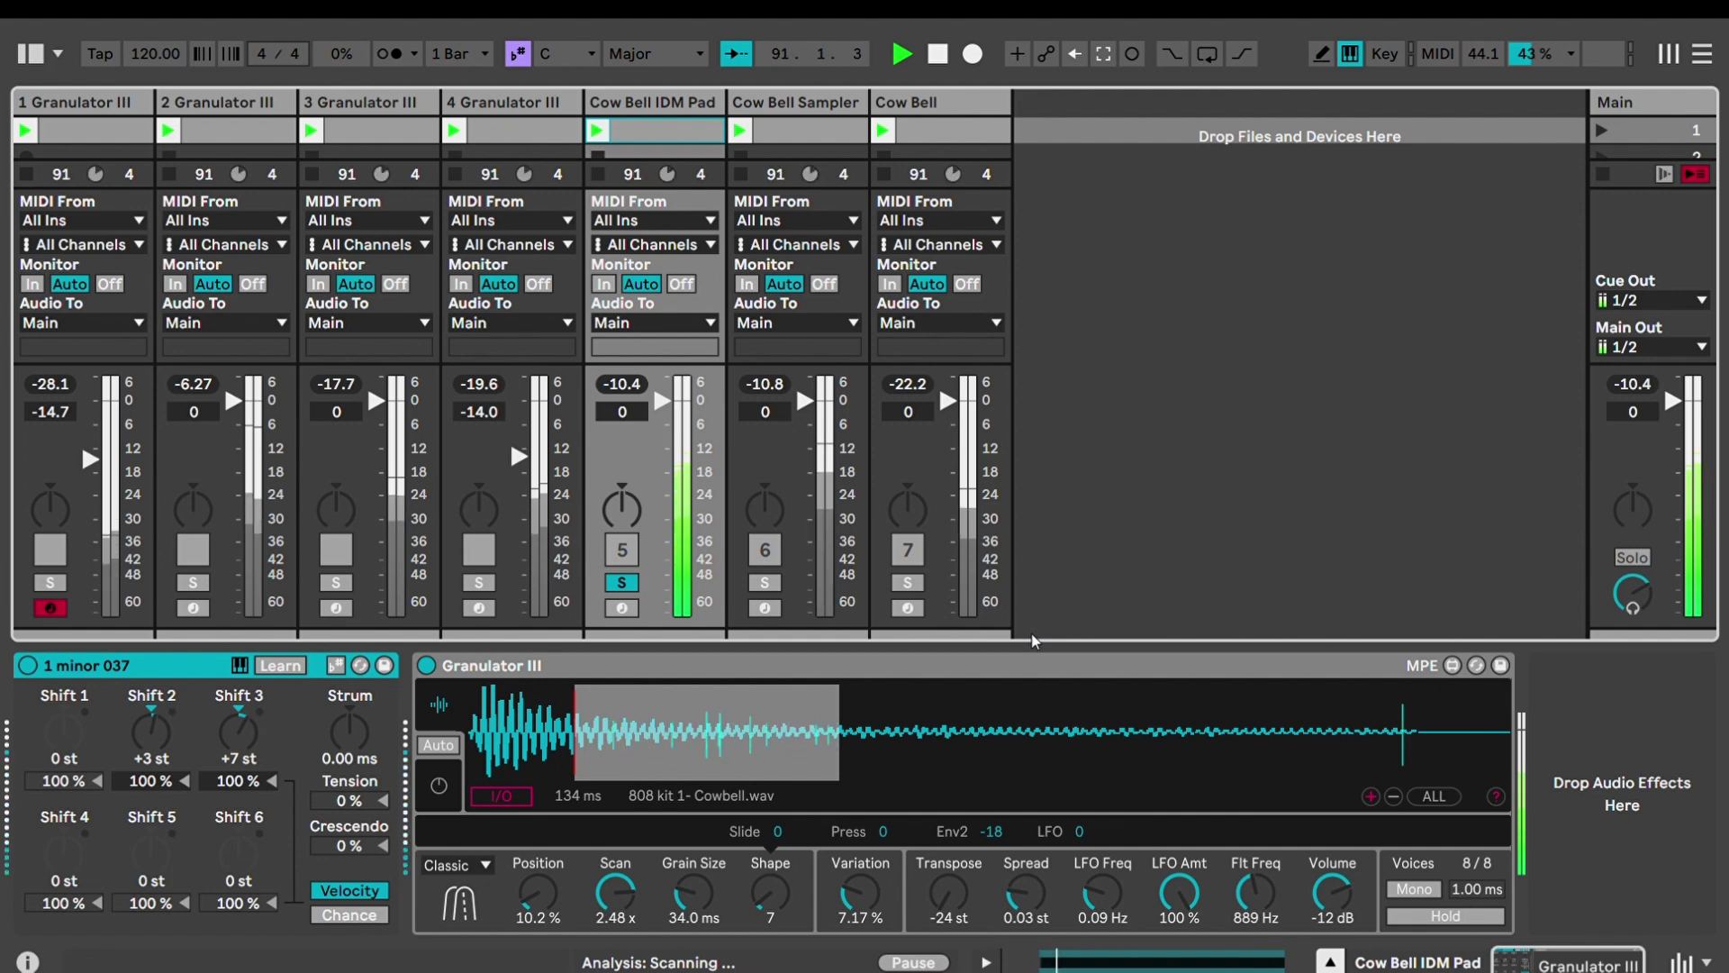
pyautogui.click(687, 104)
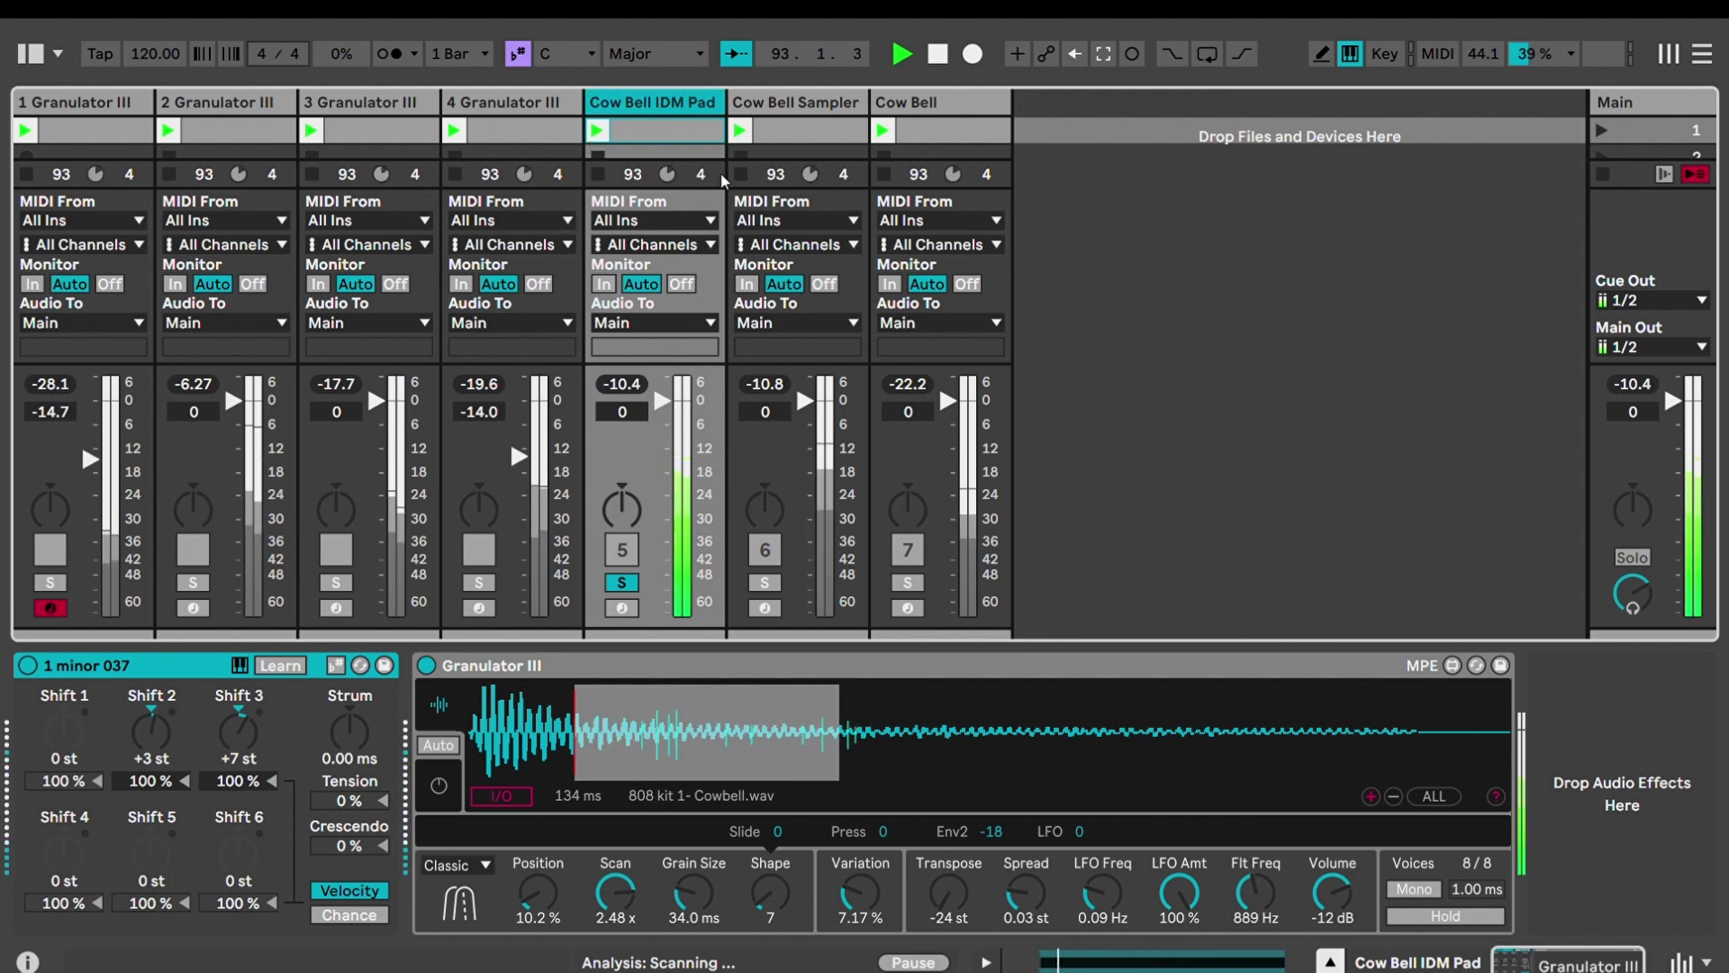
pyautogui.hotkey('ctrl', 'd')
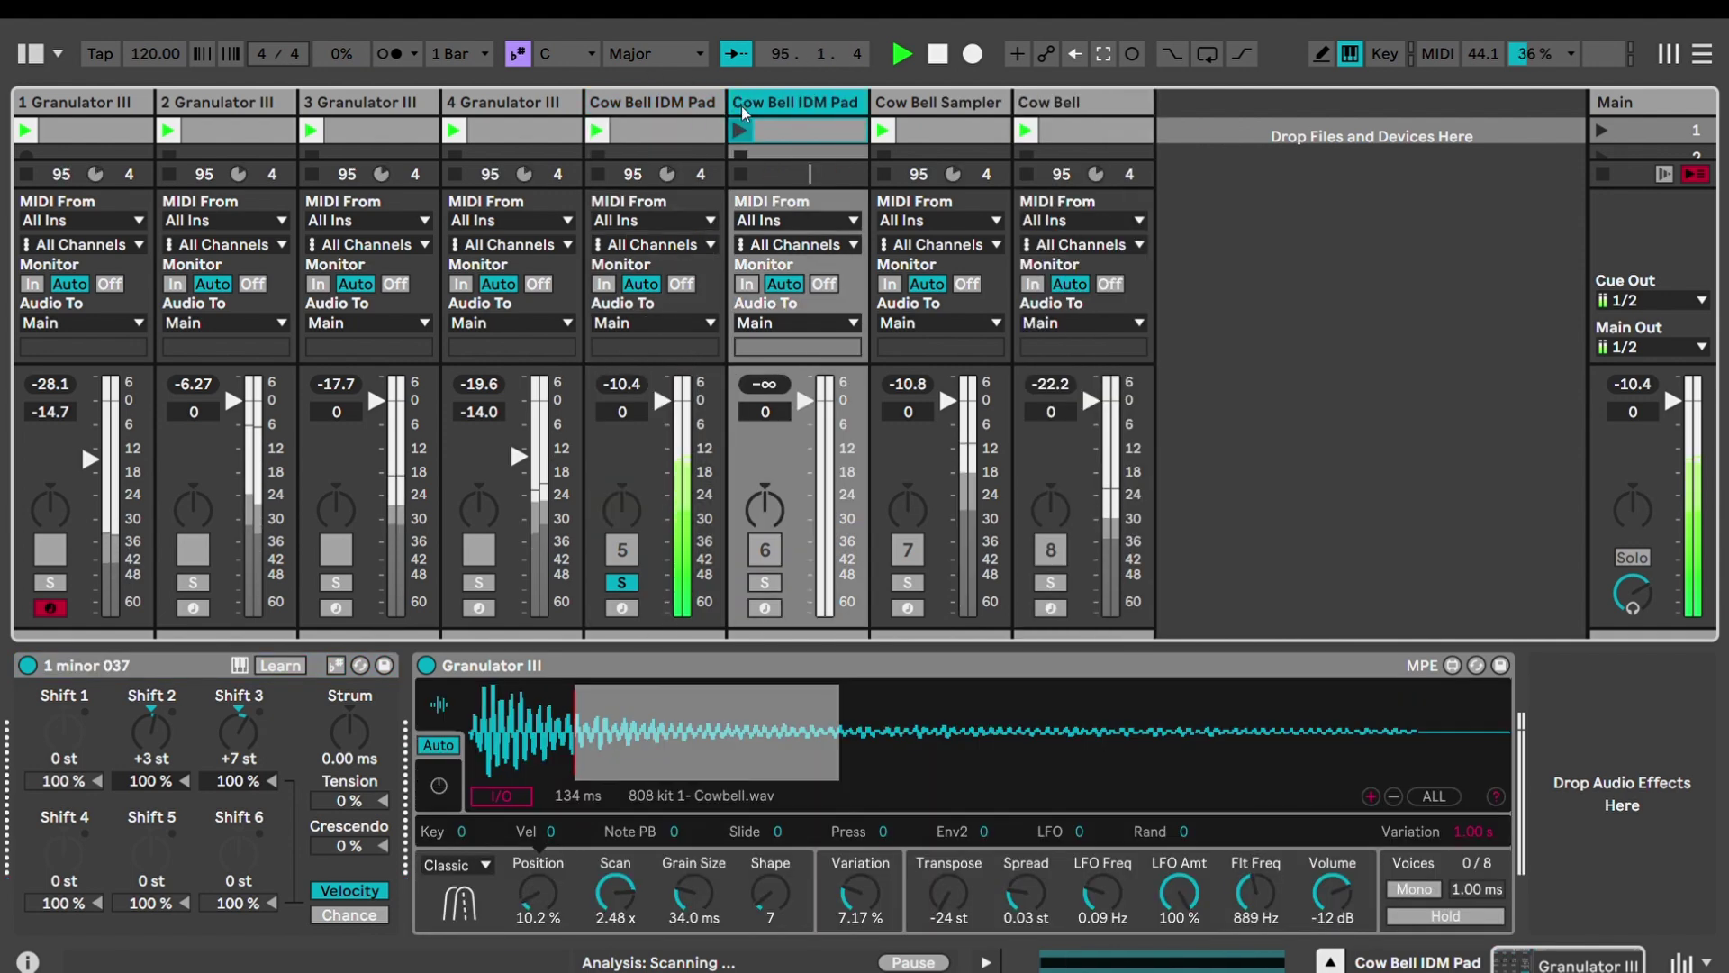
pyautogui.click(739, 130)
# Bypass the 1 minor 037 chord device on the original Cow Bell IDM Pad track
pyautogui.click(667, 102)
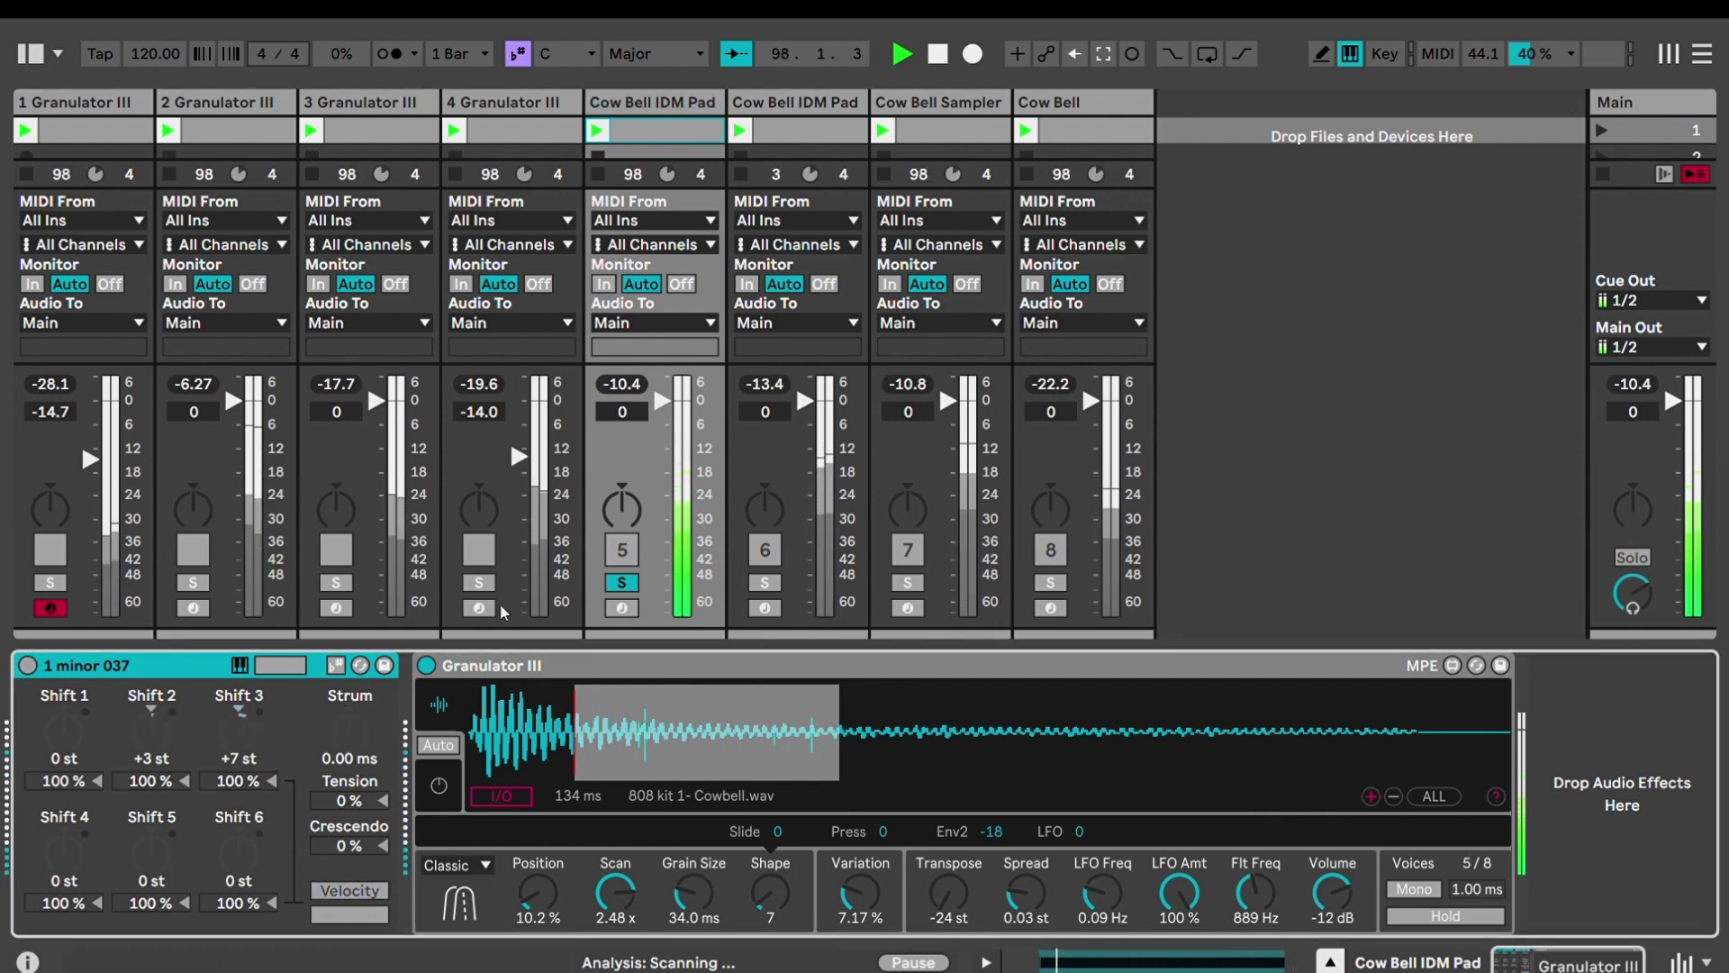
pyautogui.click(504, 642)
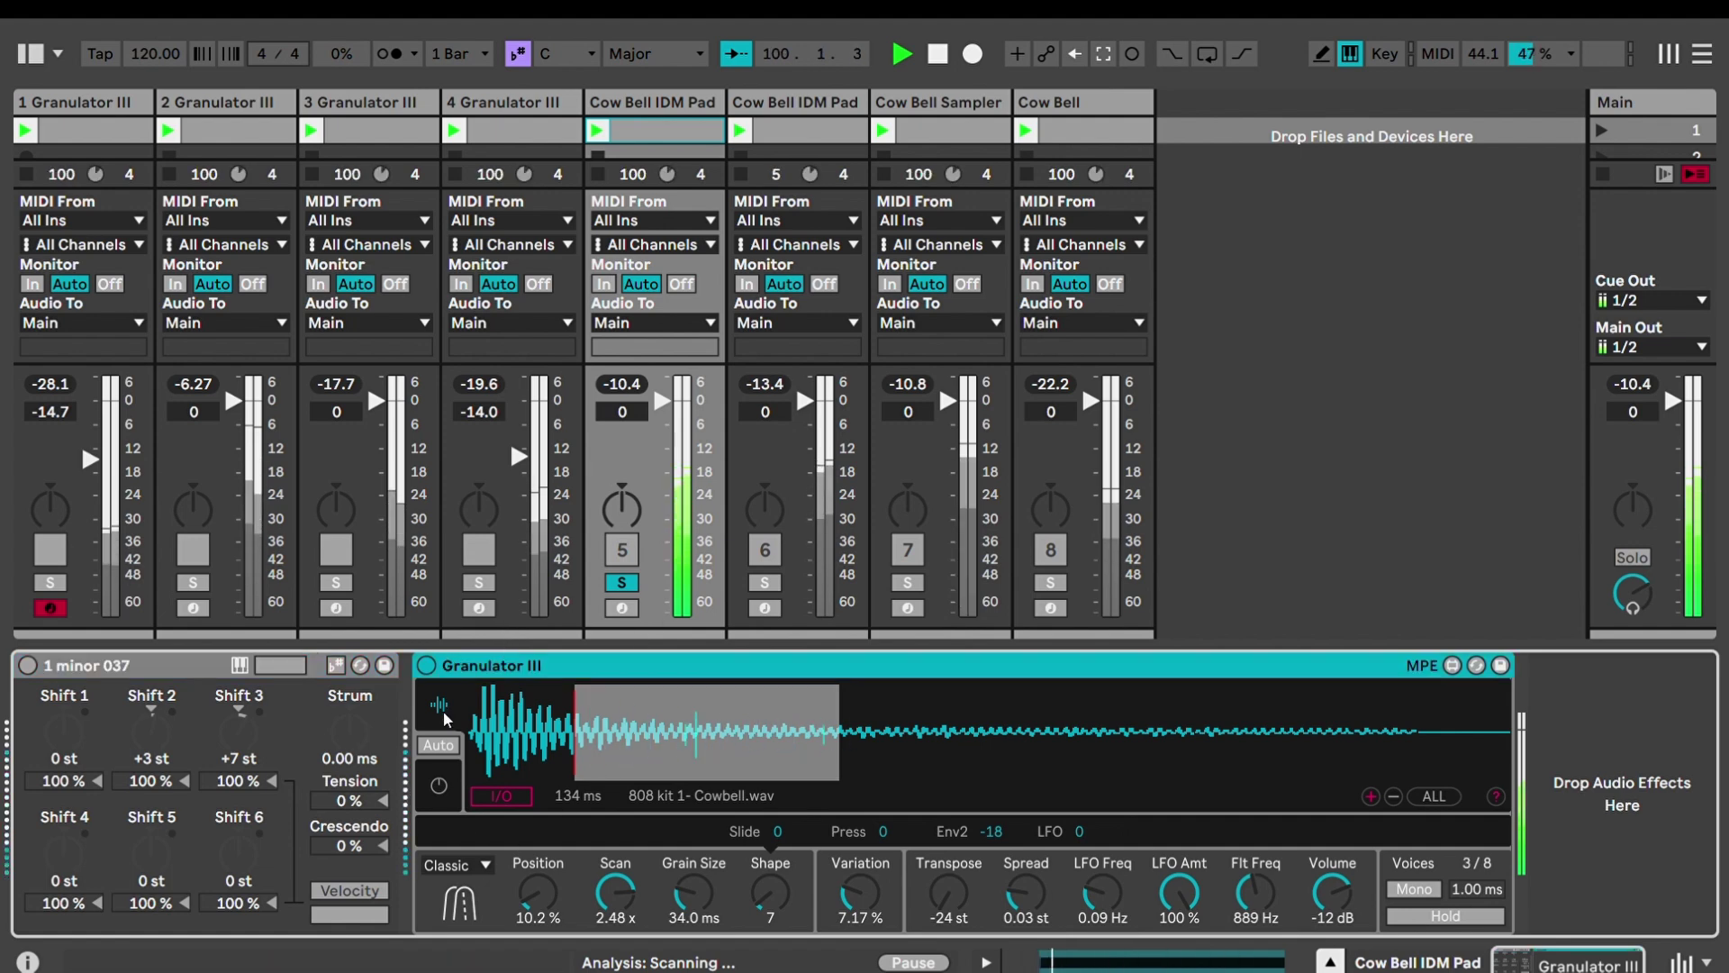
# Examine Granulator III's sample display and its envelope, LFO and filter settings
pyautogui.click(440, 784)
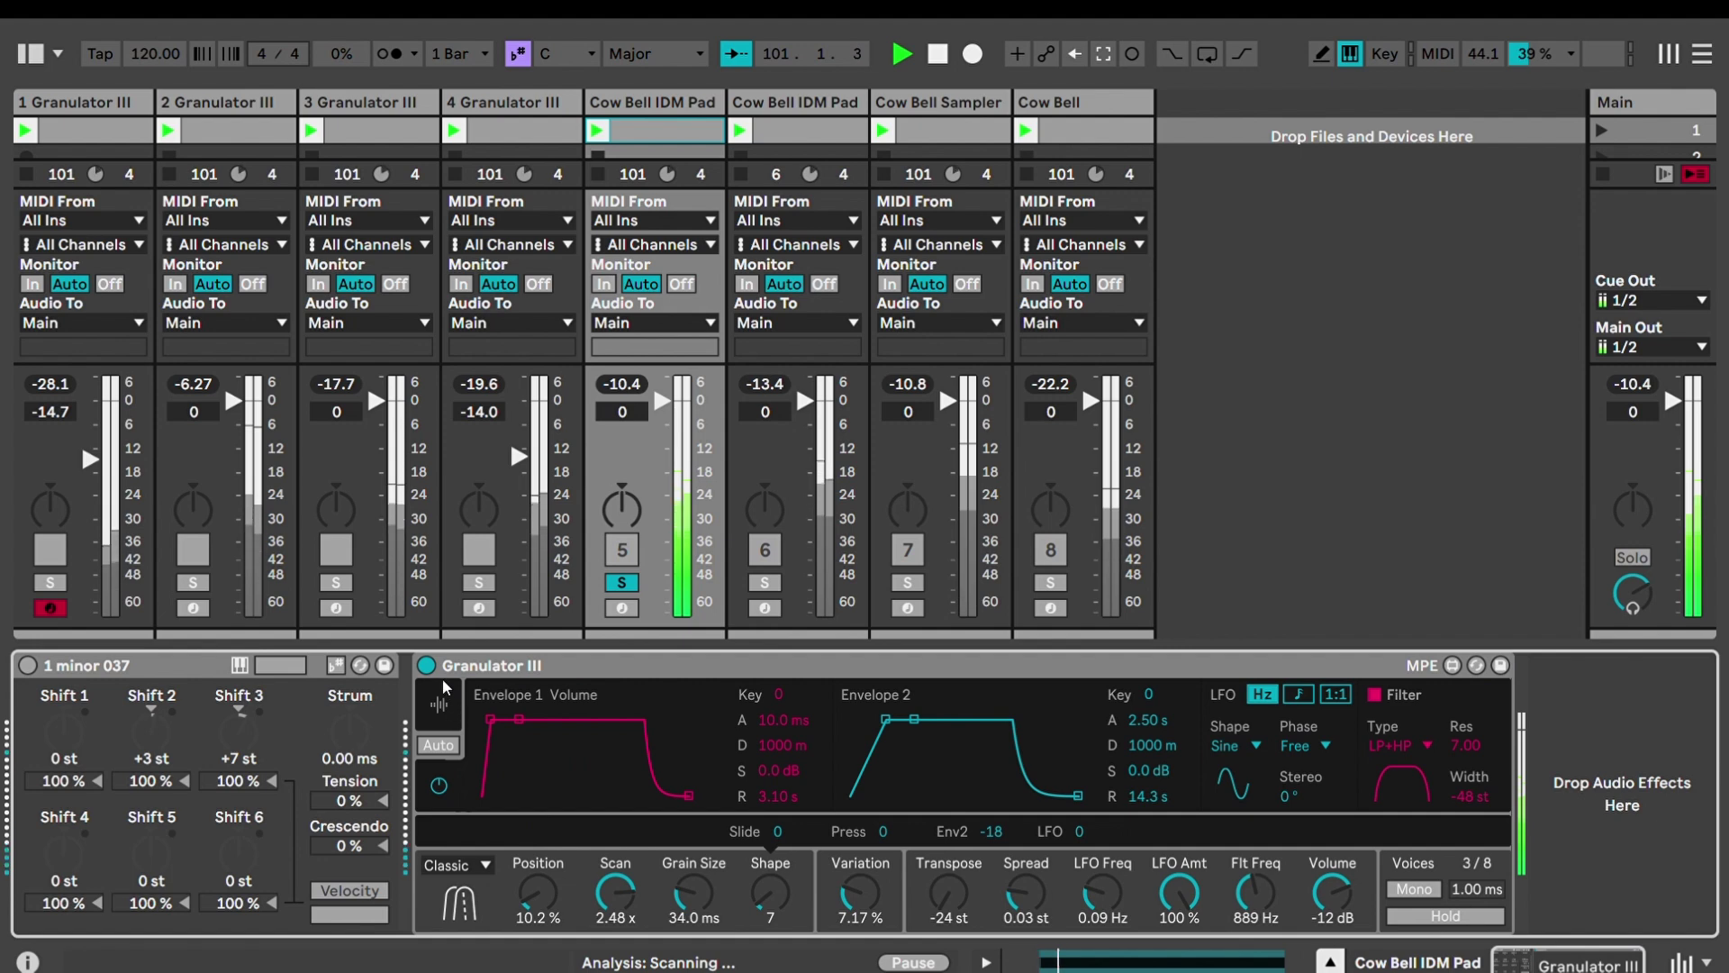
pyautogui.click(439, 709)
pyautogui.click(440, 774)
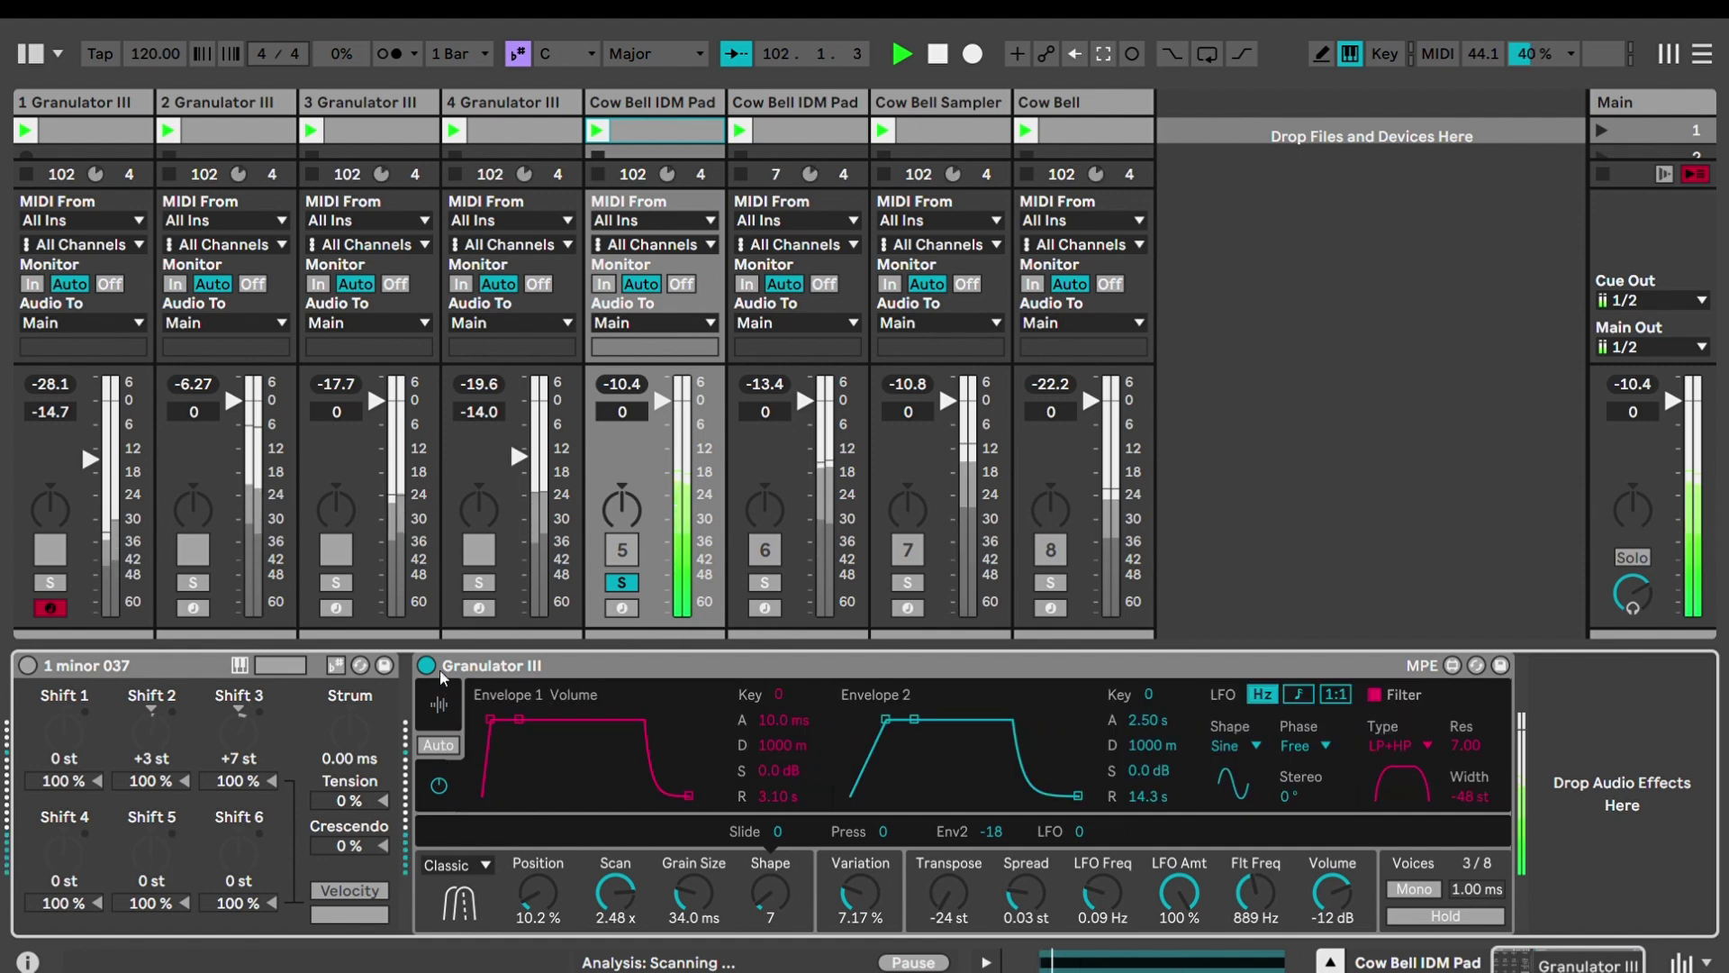
pyautogui.click(441, 693)
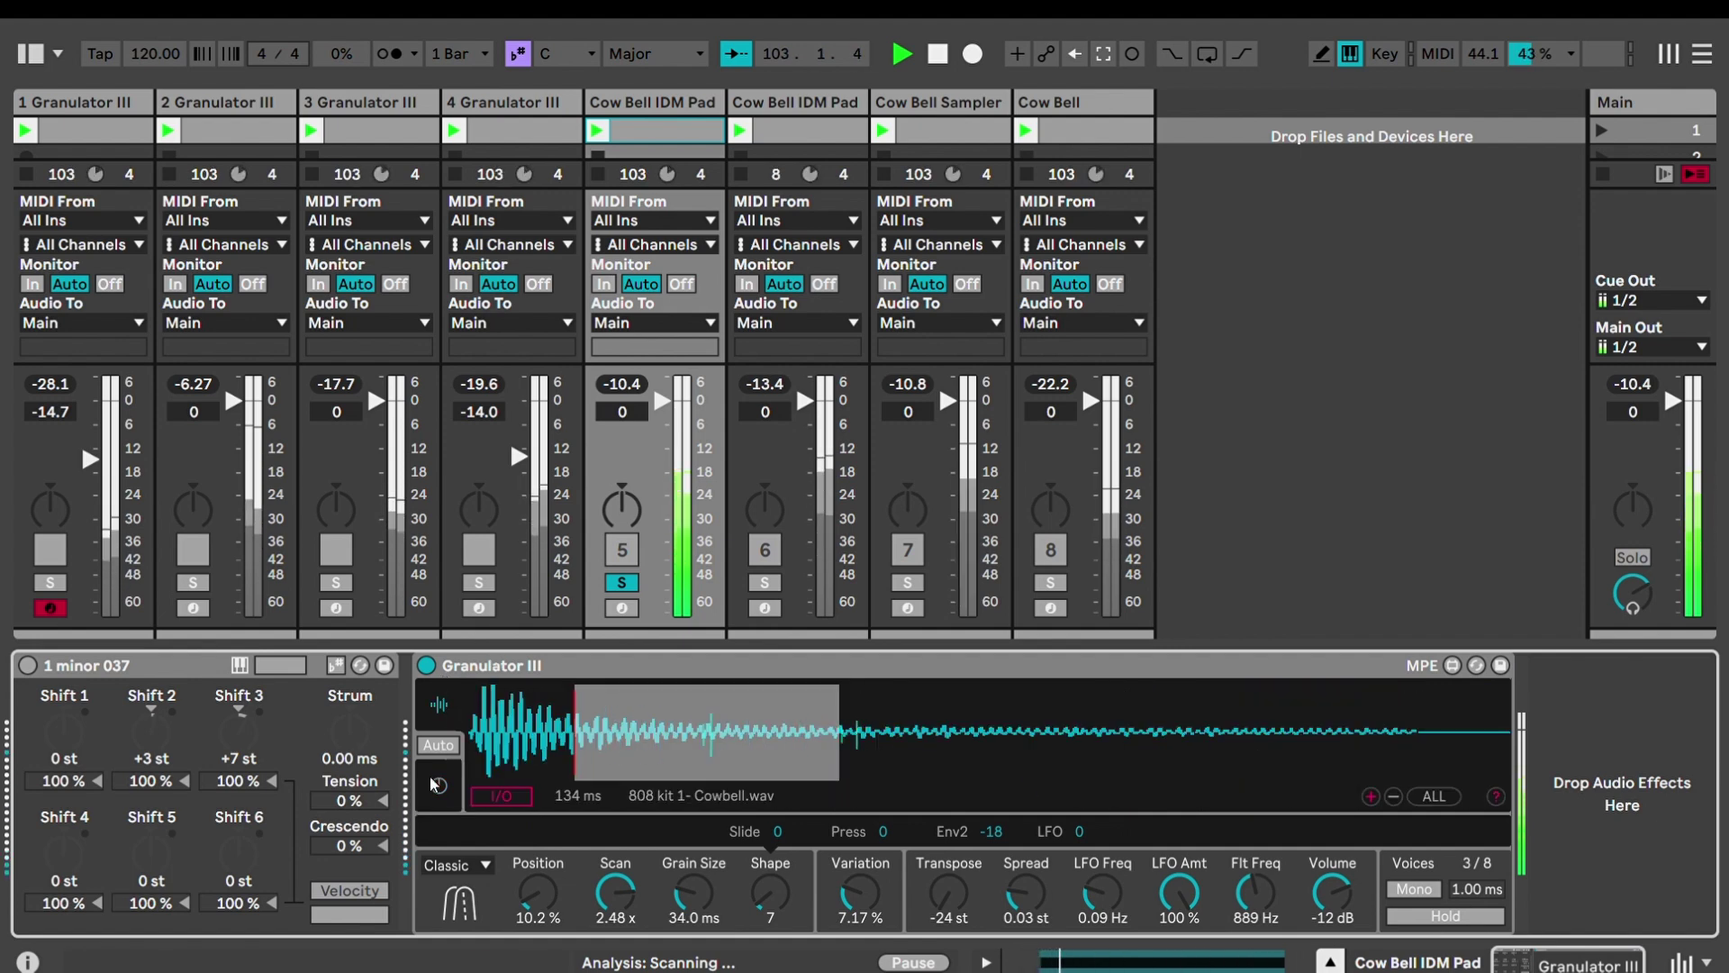
pyautogui.click(439, 785)
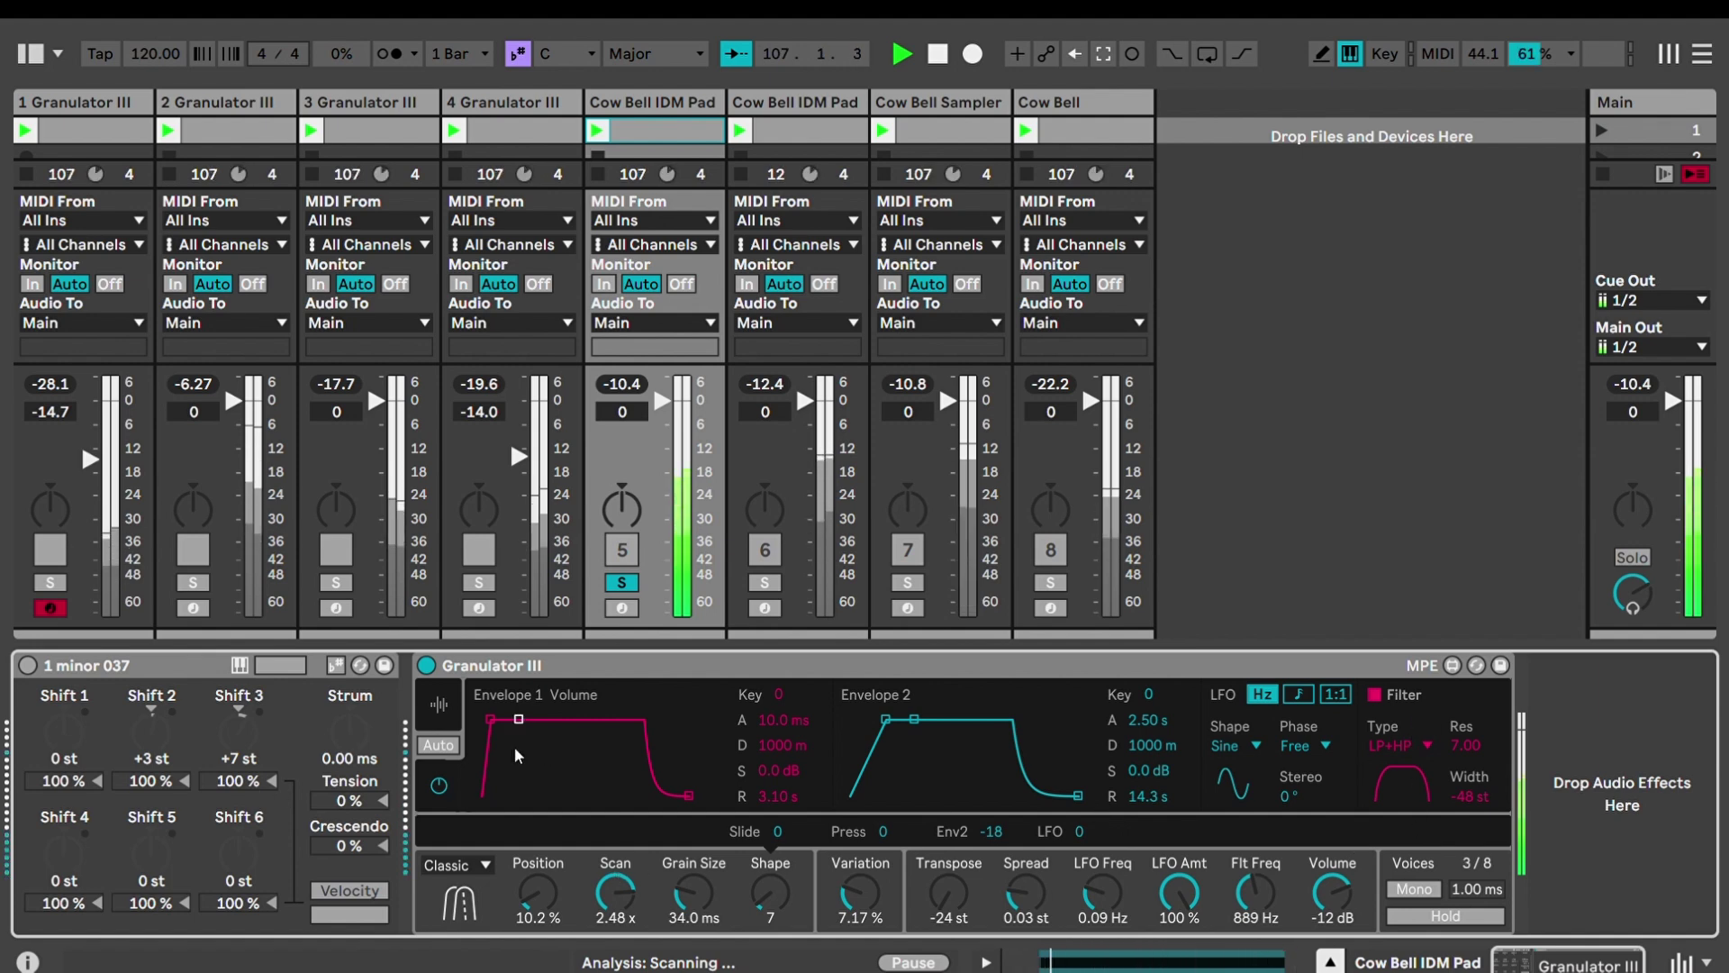
# Enable Granulator III's Auto view and inspect the modulation options of Position, Grain Size, LFO Amt, Shape and Spread
pyautogui.click(446, 726)
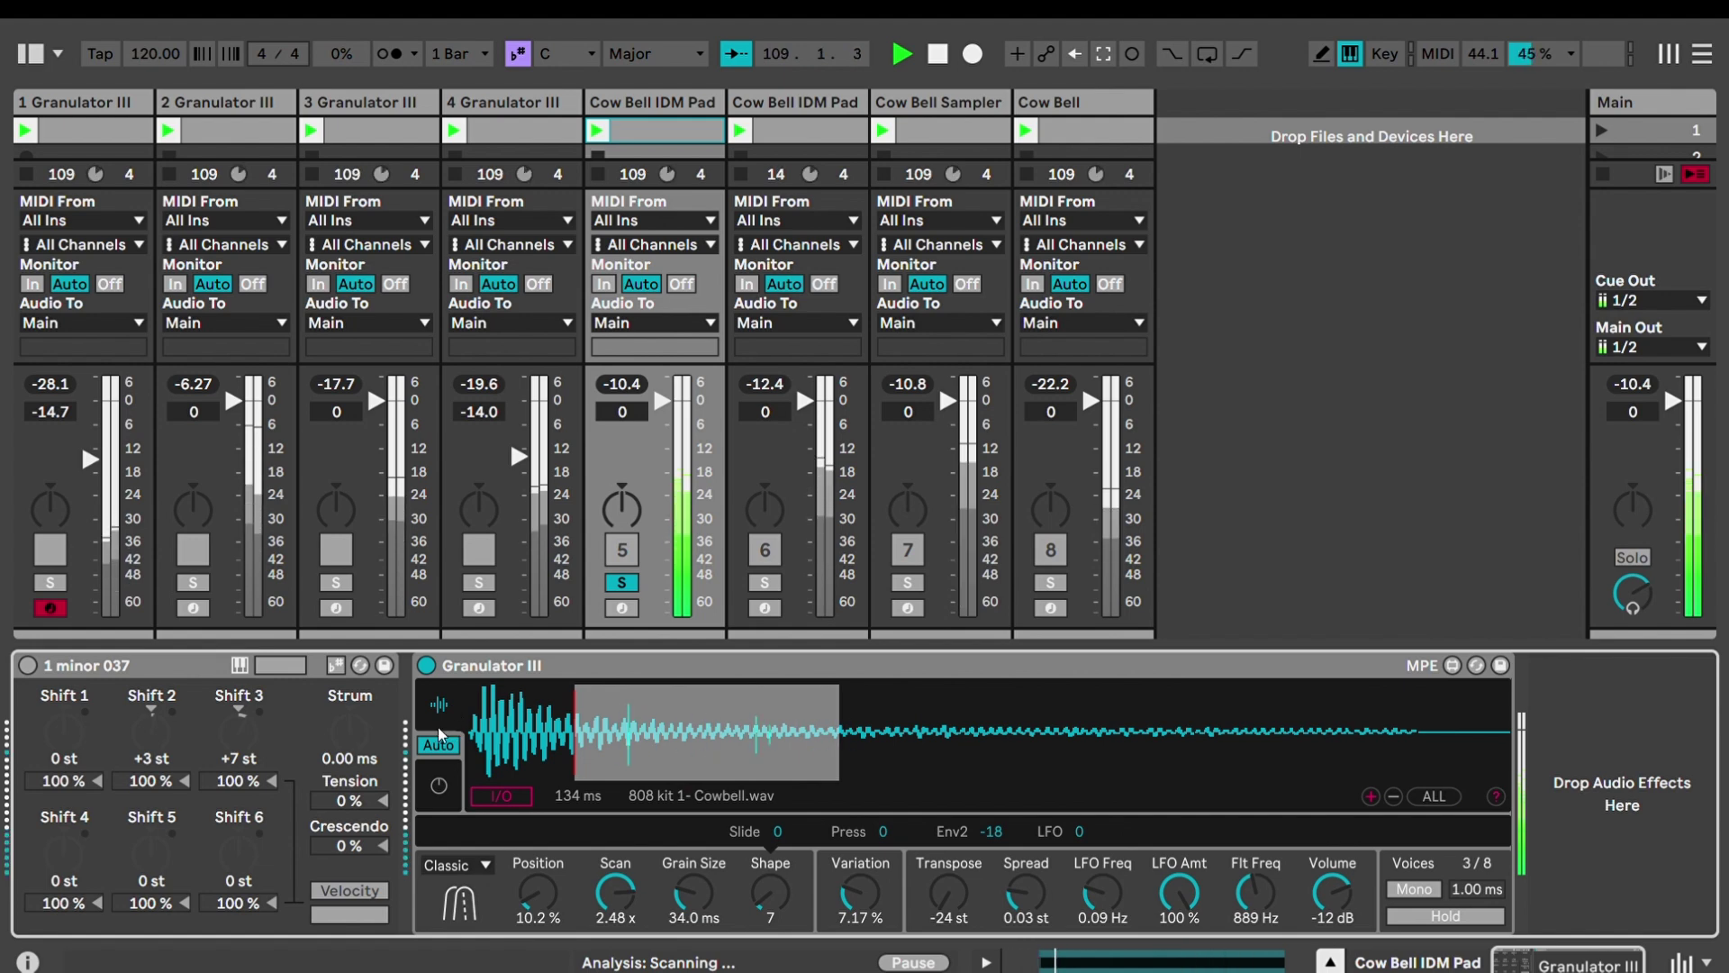
pyautogui.click(567, 855)
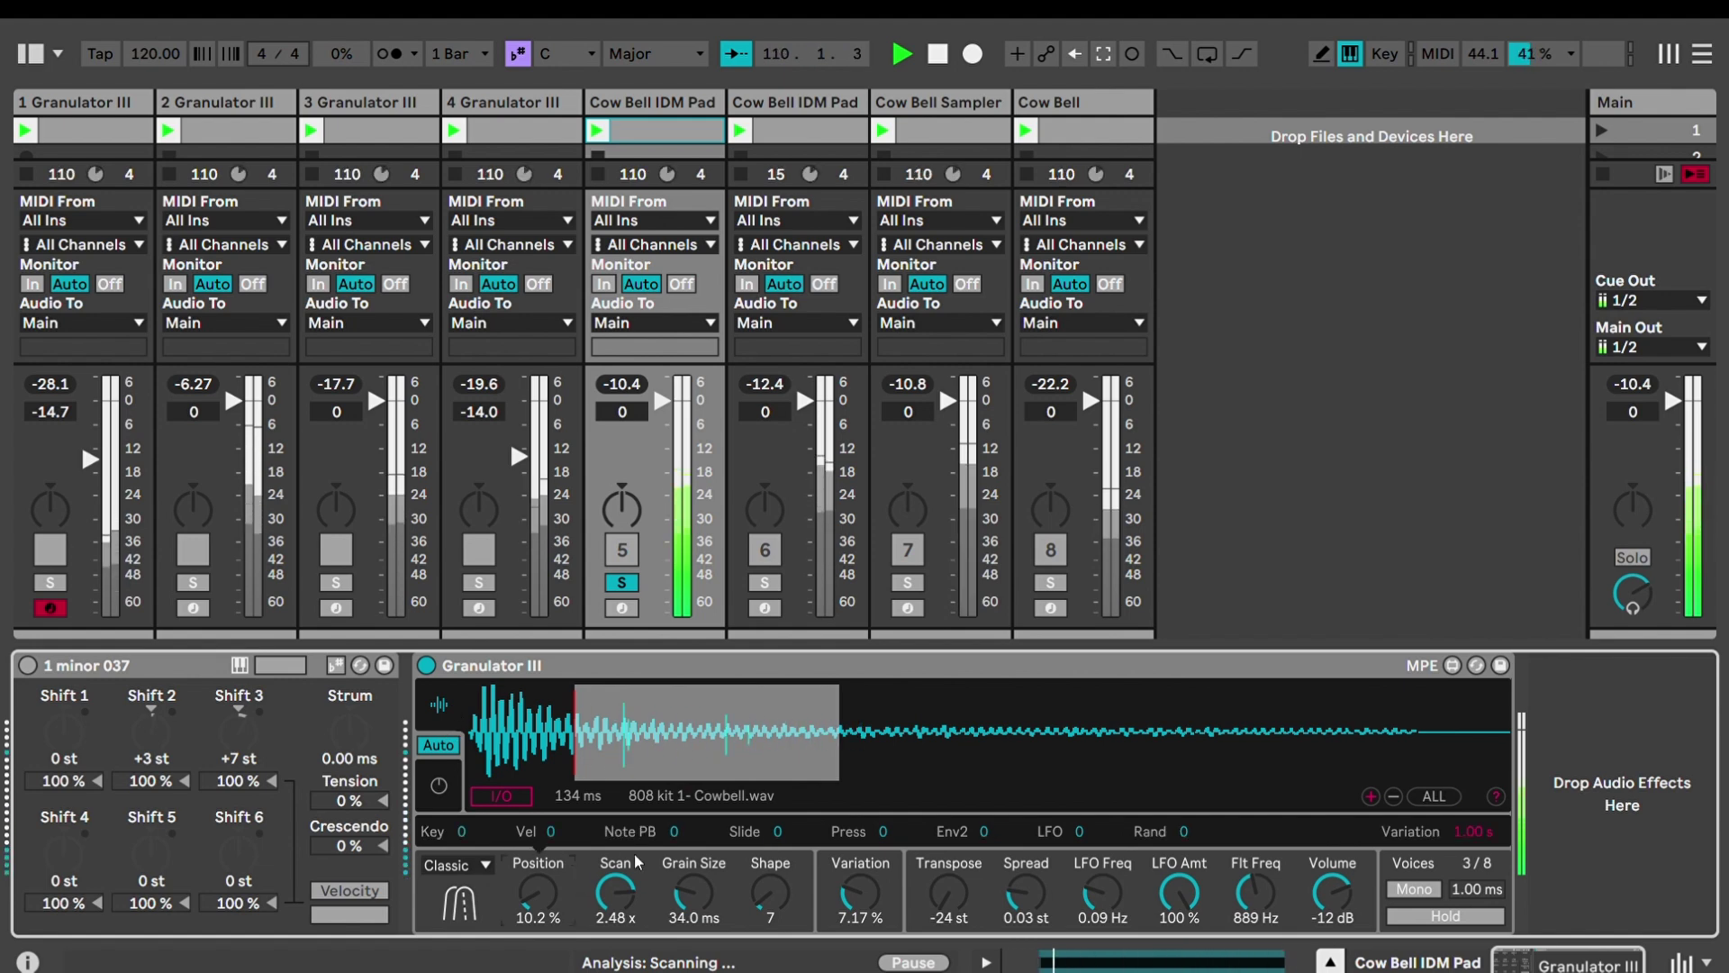
pyautogui.click(694, 863)
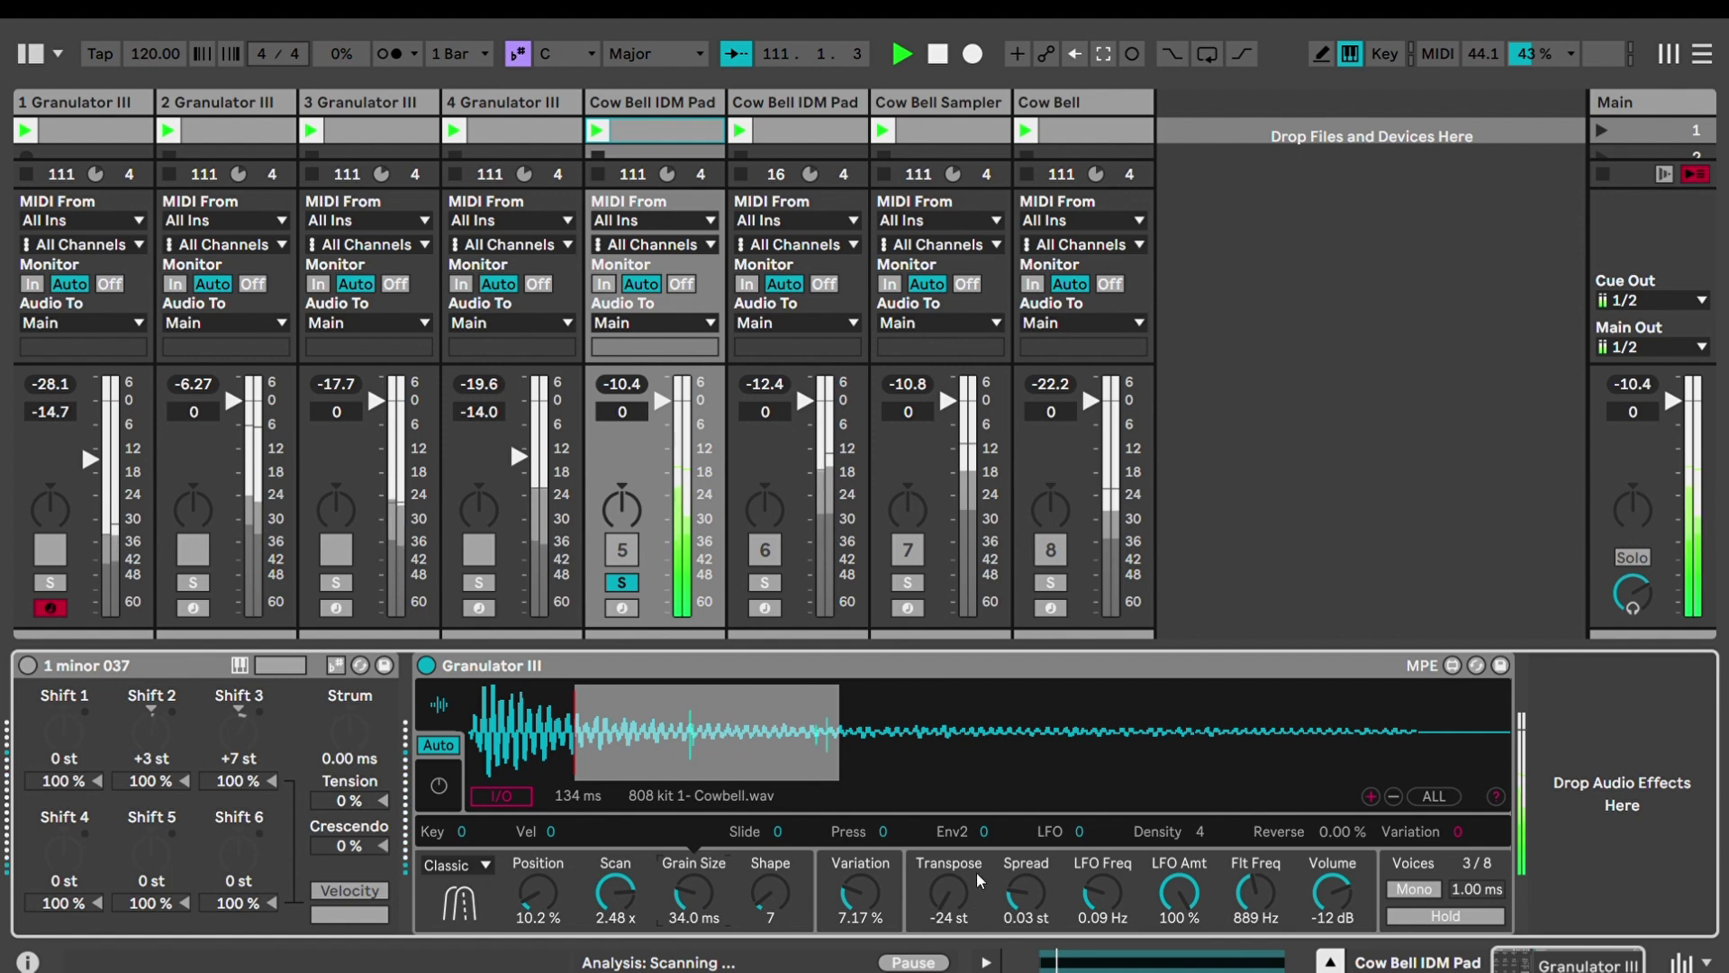
pyautogui.click(1193, 869)
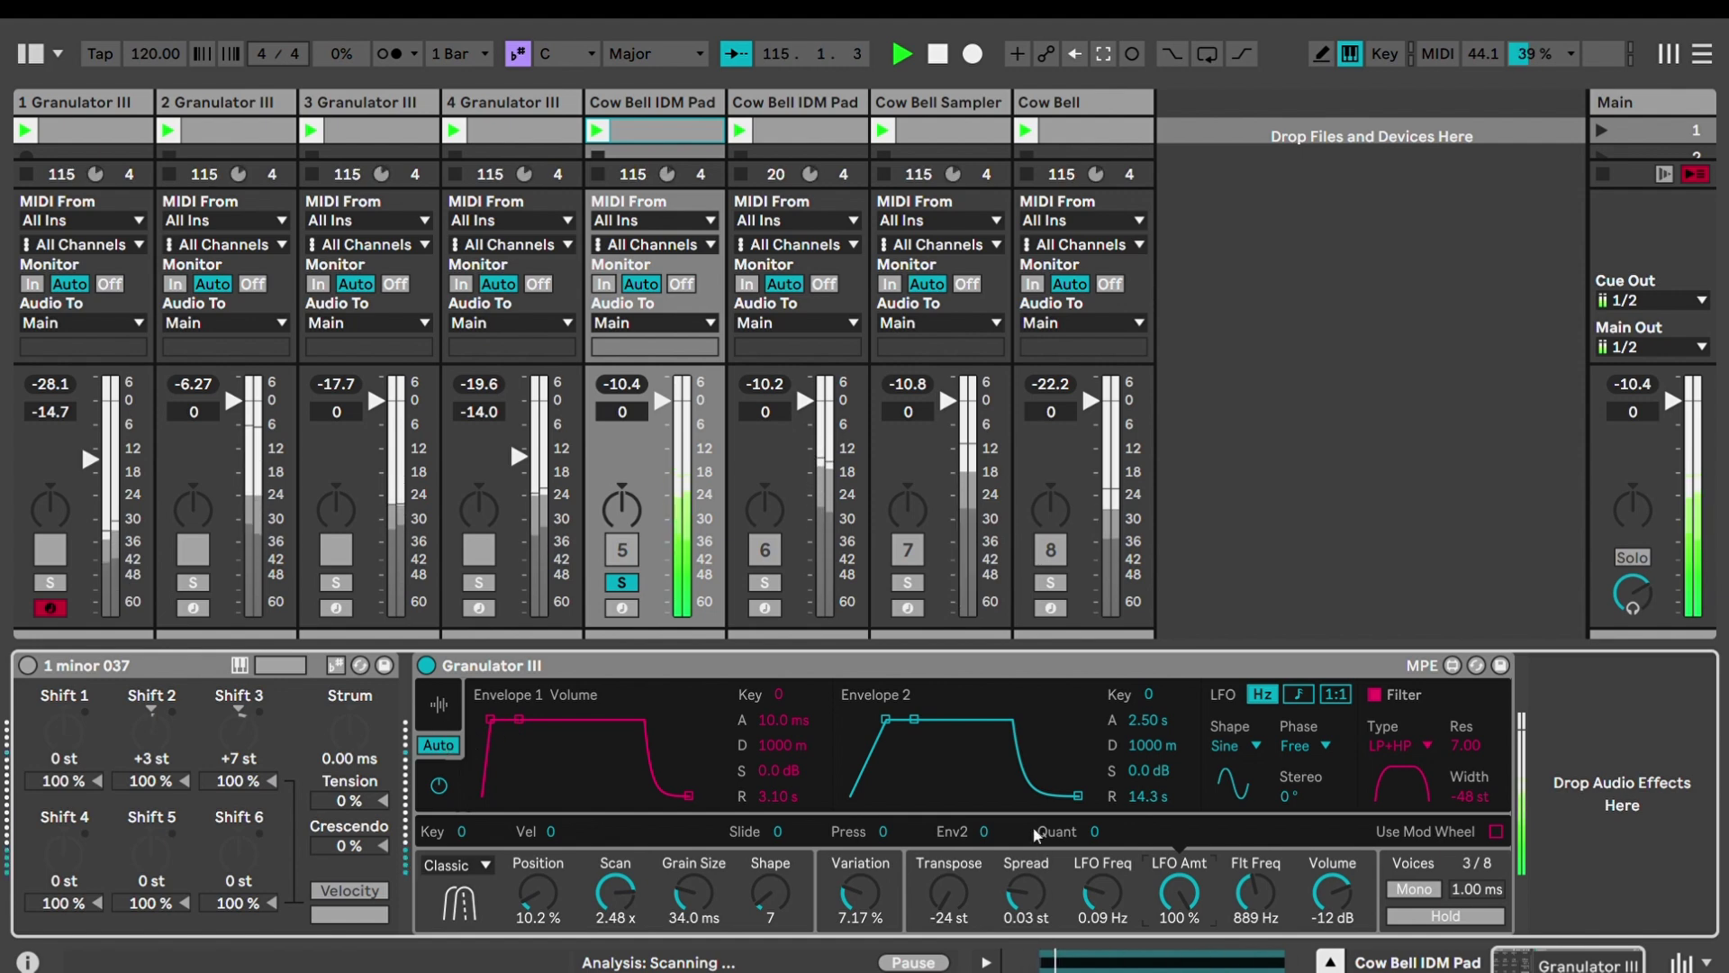
pyautogui.click(770, 891)
pyautogui.click(1026, 892)
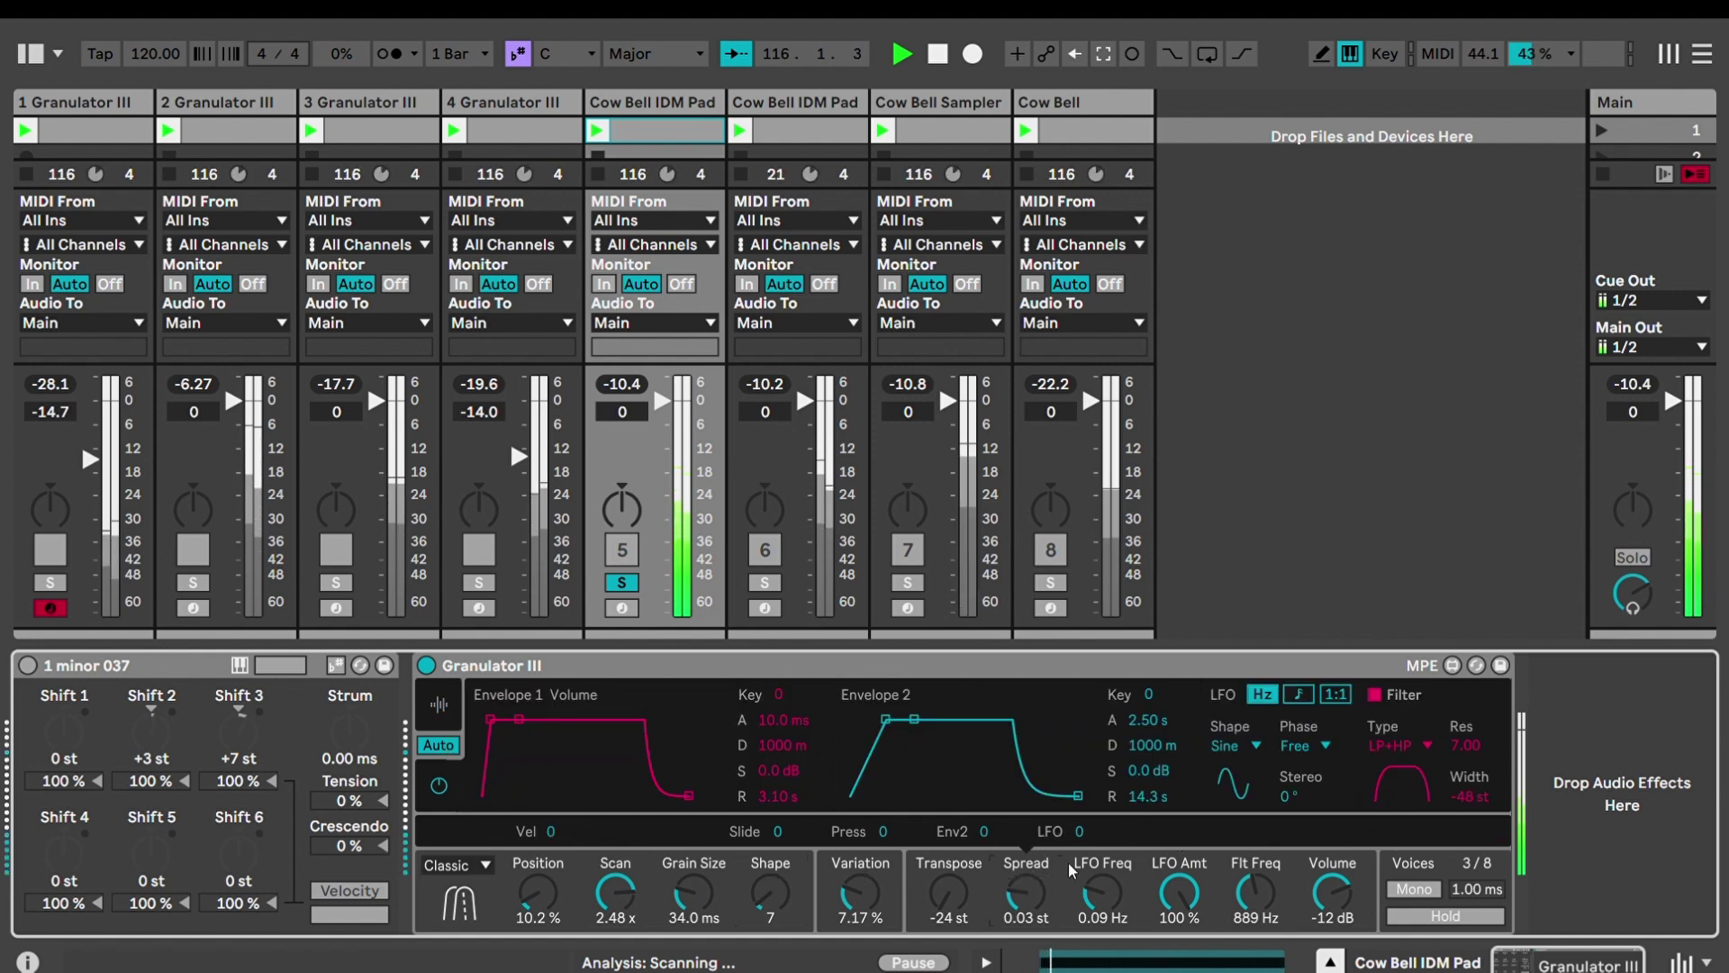
# Review the modulation options of Granulator III's Position, Spread, Scan, Grain Size and Shape parameters
pyautogui.click(532, 877)
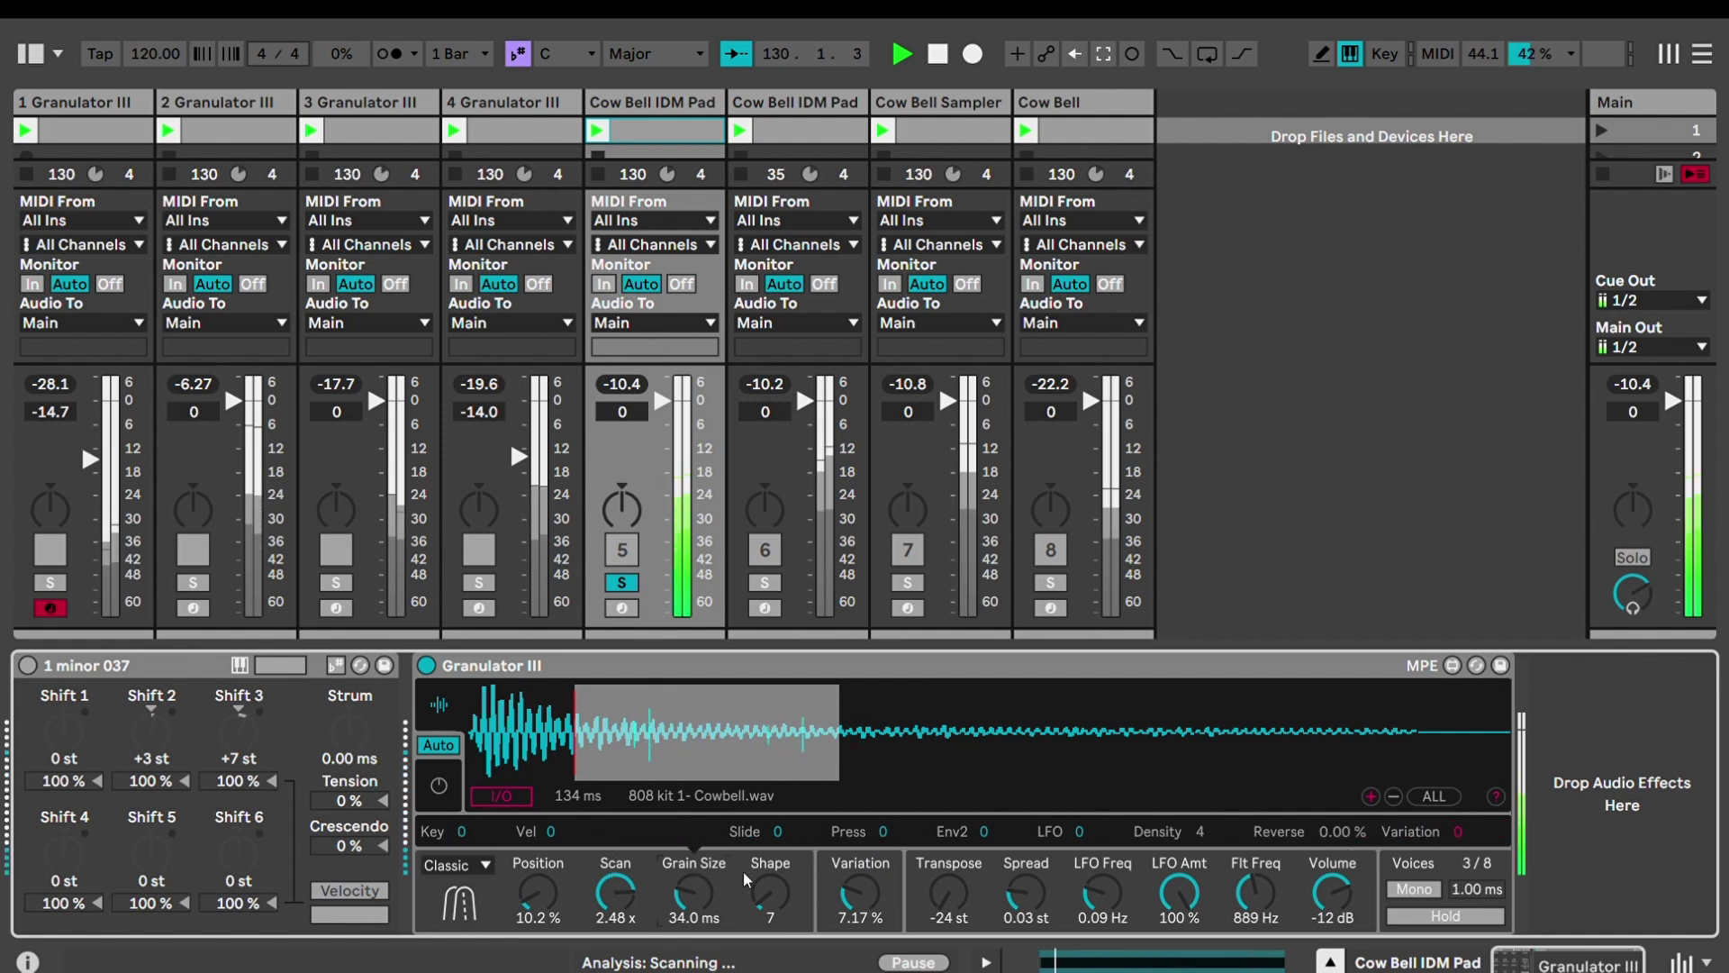
pyautogui.click(1019, 873)
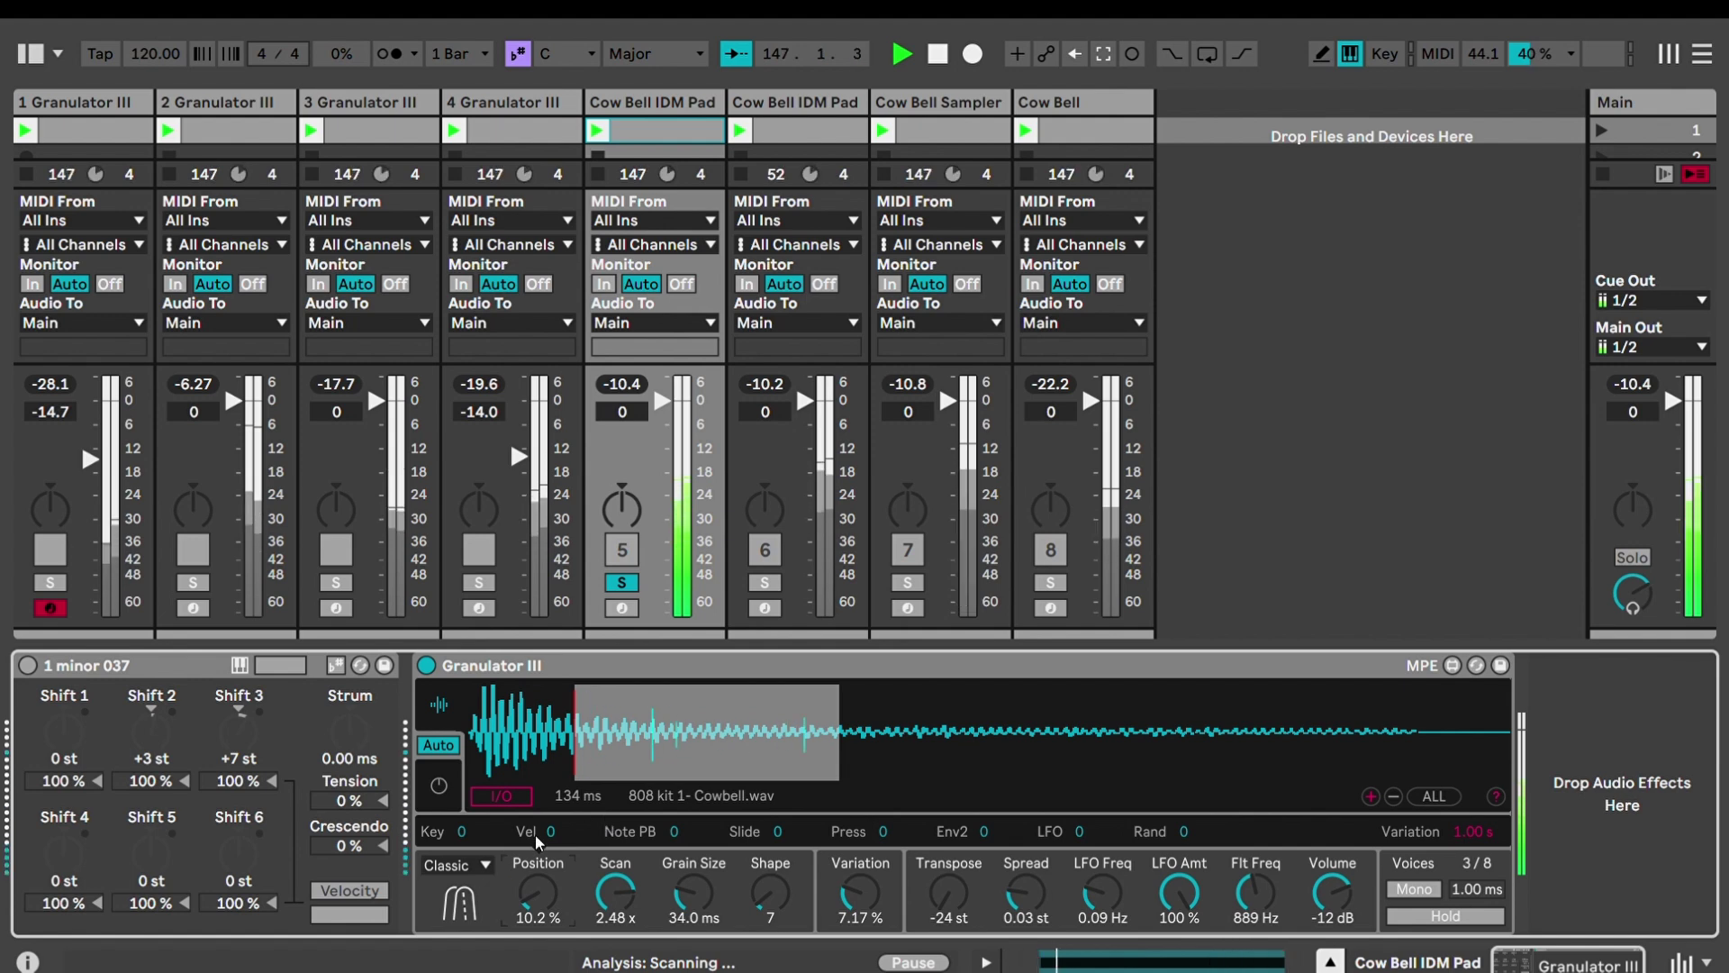
pyautogui.click(624, 876)
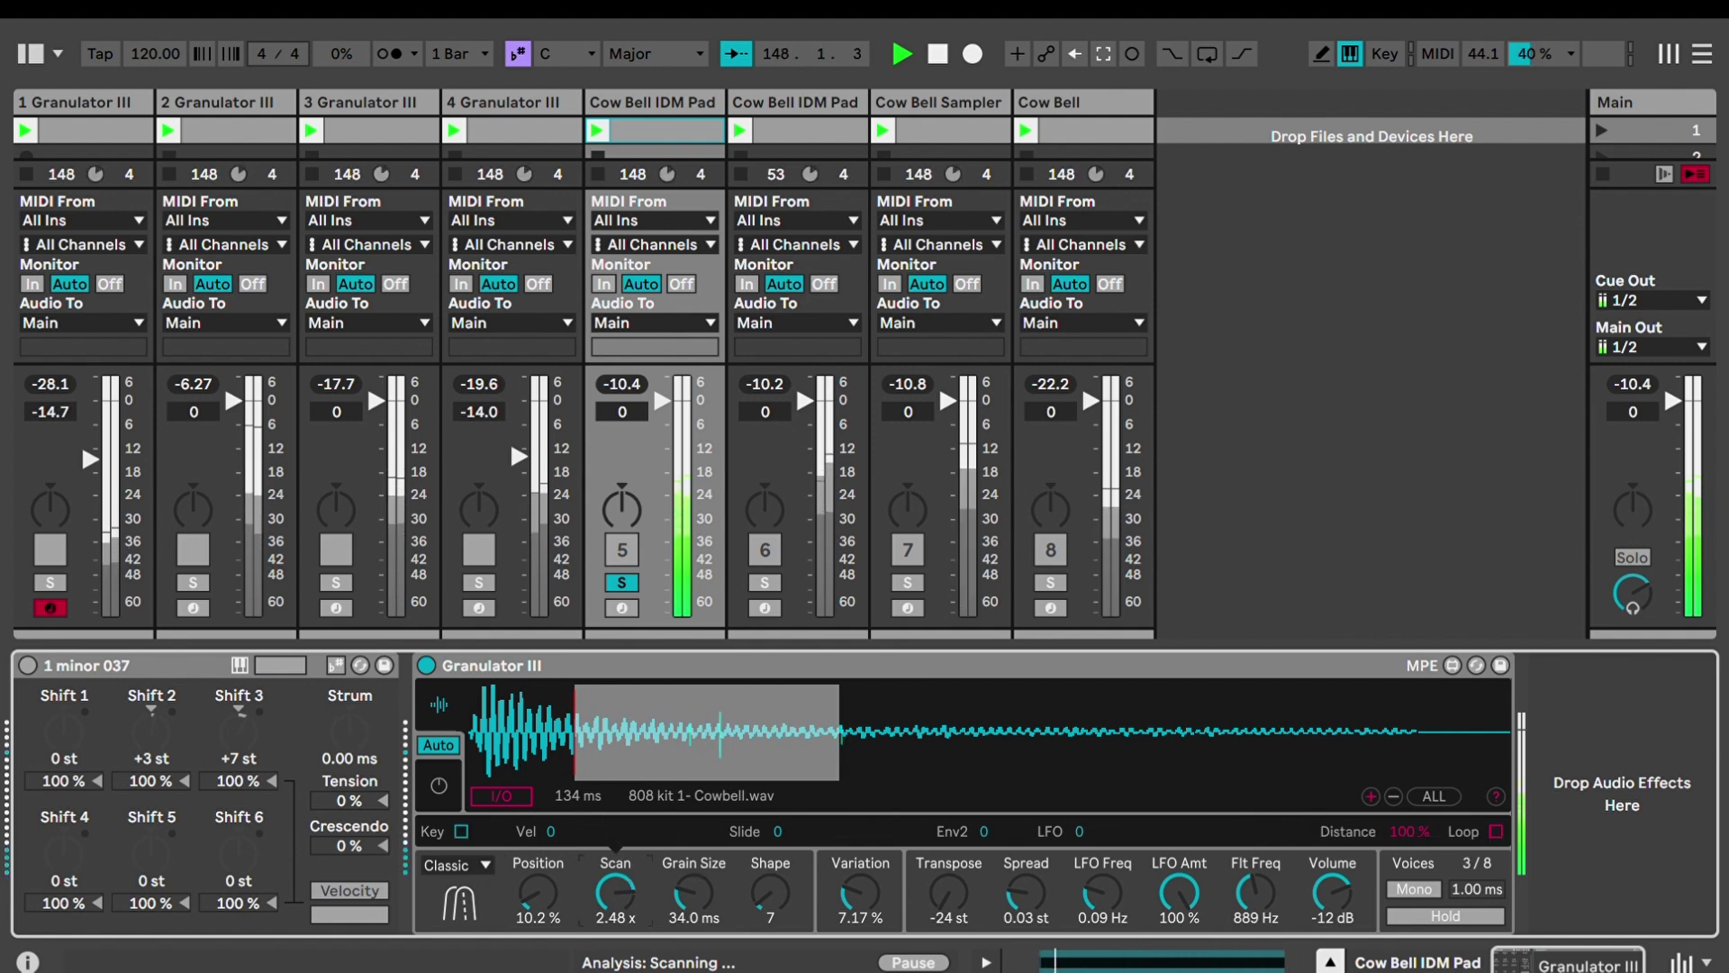
pyautogui.click(693, 878)
pyautogui.click(768, 878)
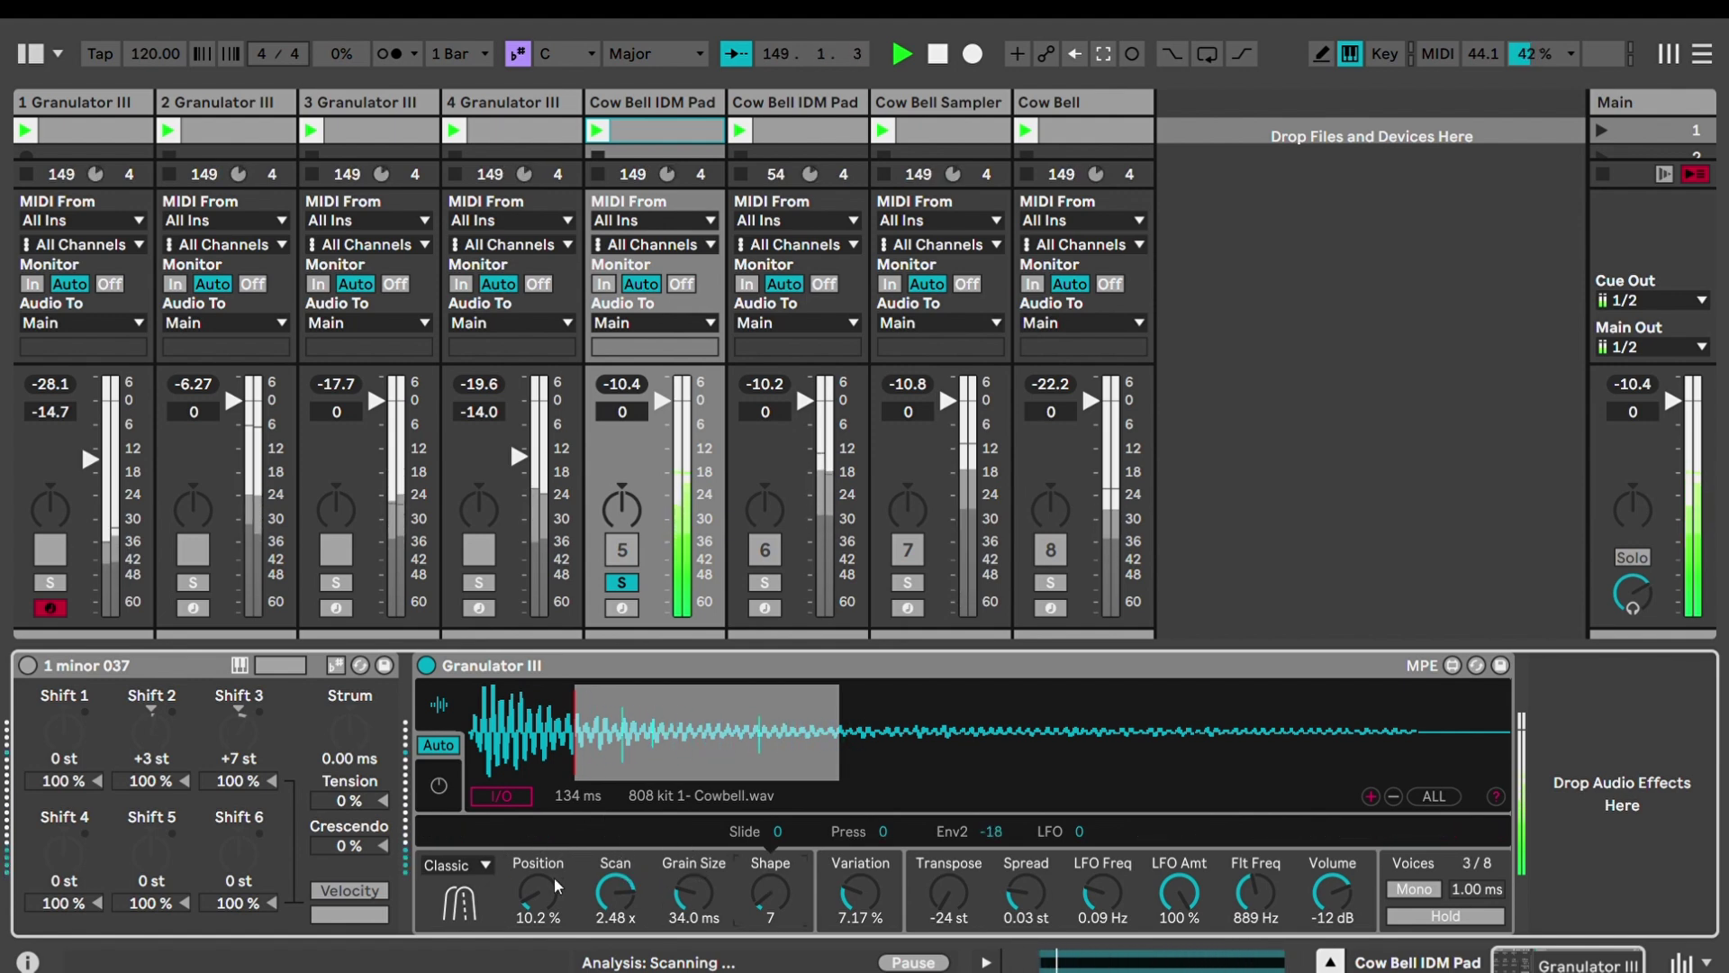
# Try Position at 3.15 %, restore it to 10.2 %, and reduce Scan to 0.14 x
pyautogui.moveTo(538, 892); pyautogui.dragTo(538, 878)
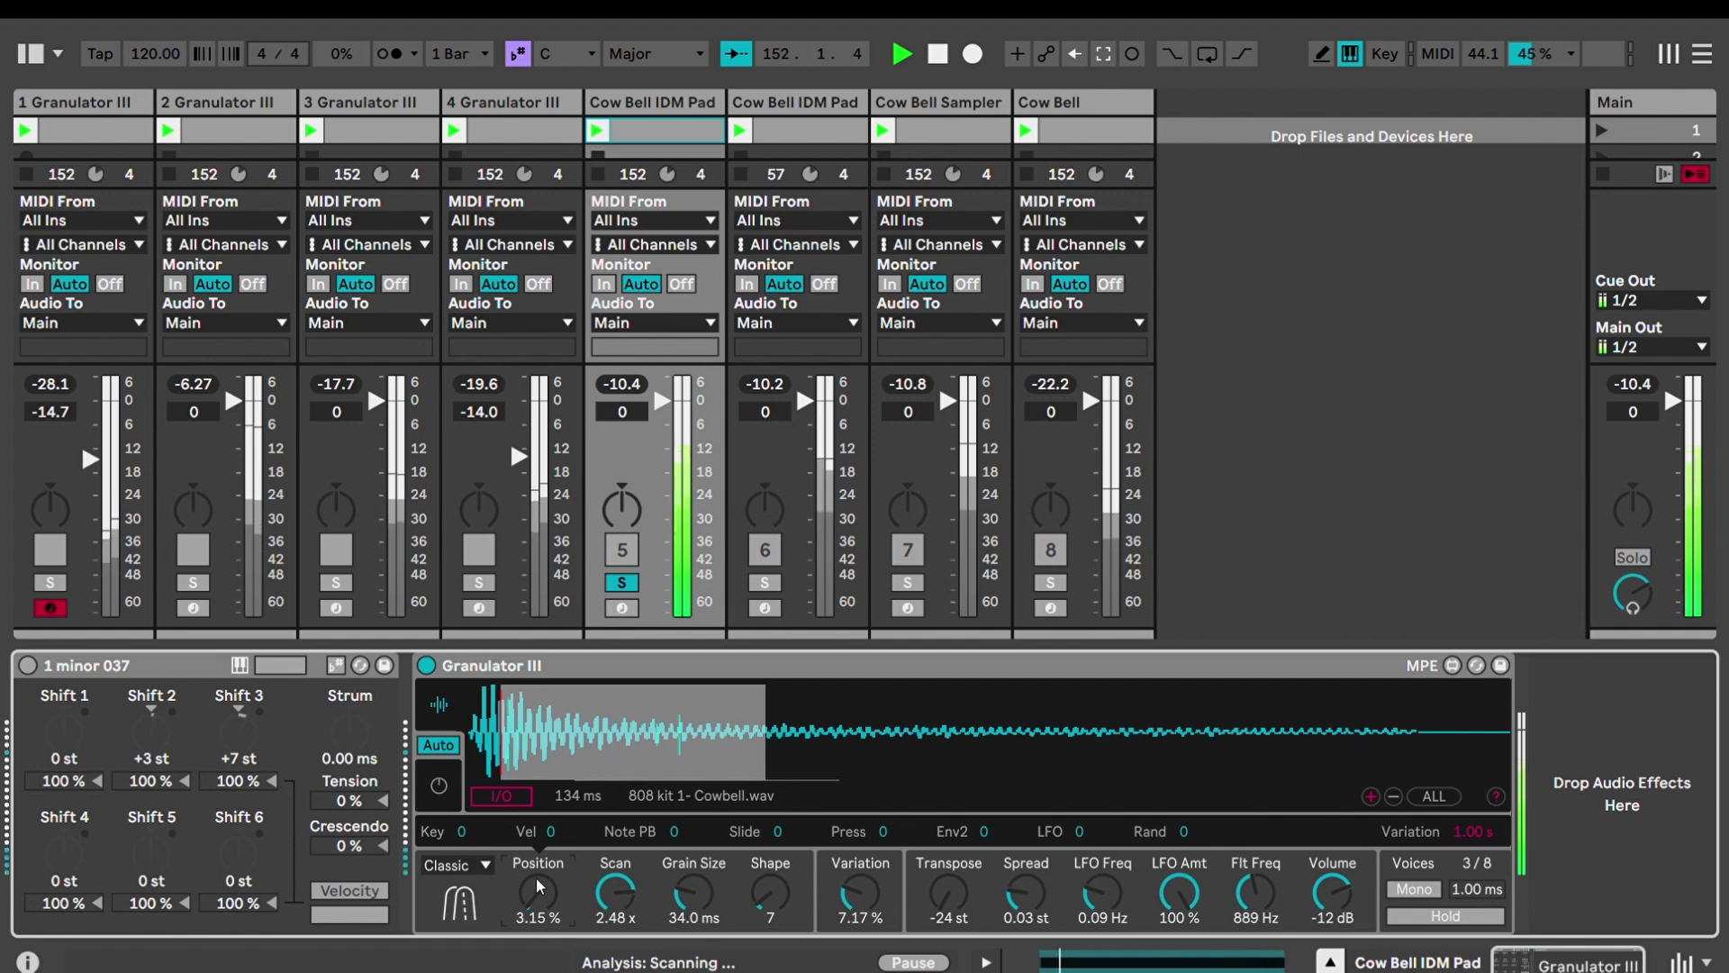
pyautogui.moveTo(537, 878)
pyautogui.mouseDown()
pyautogui.moveTo(538, 823)
pyautogui.moveTo(538, 866)
pyautogui.mouseUp()
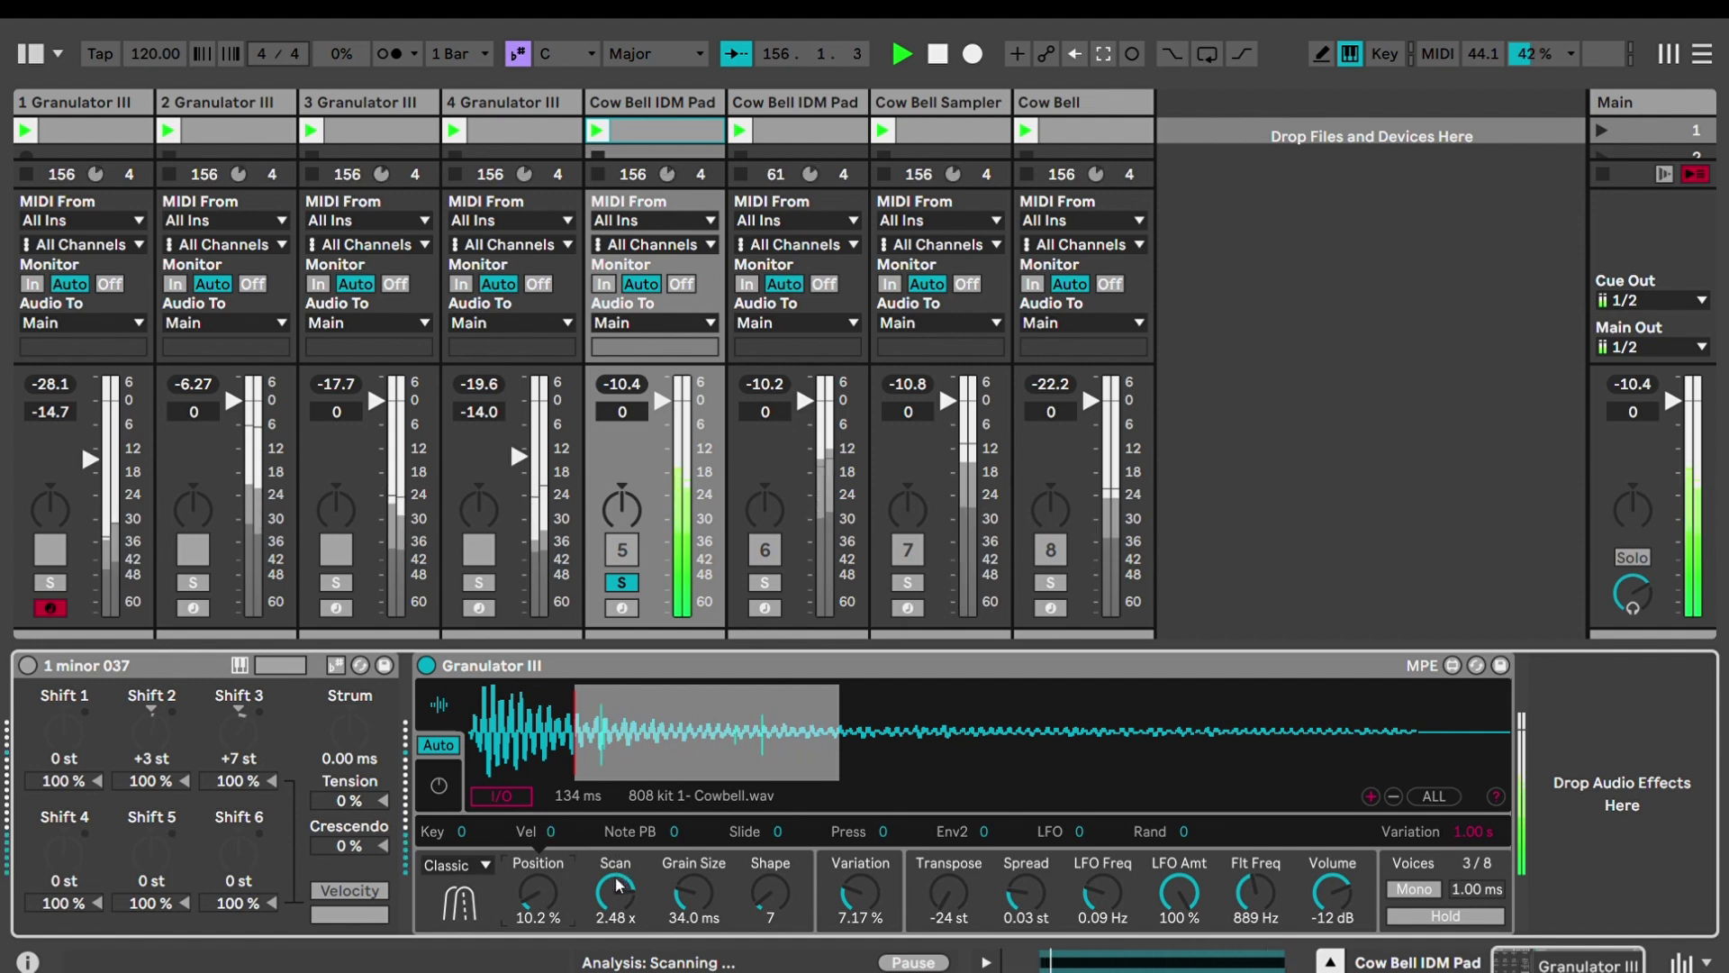
pyautogui.moveTo(621, 889); pyautogui.dragTo(621, 905)
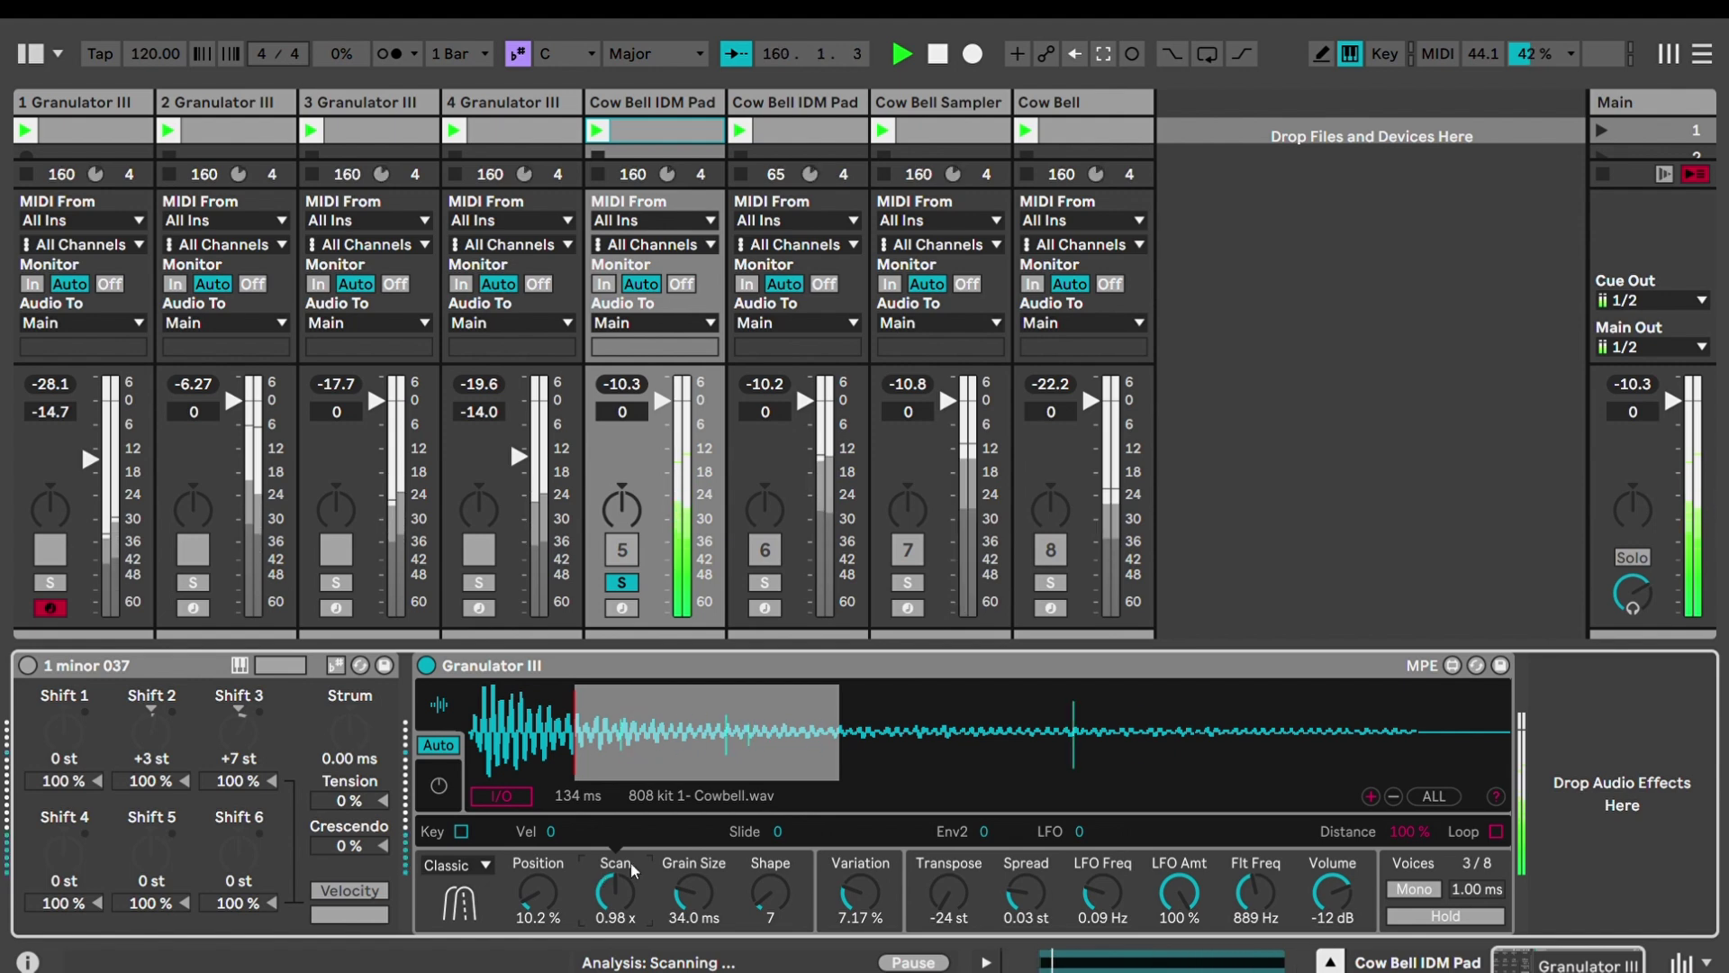
pyautogui.moveTo(615, 892); pyautogui.dragTo(615, 923)
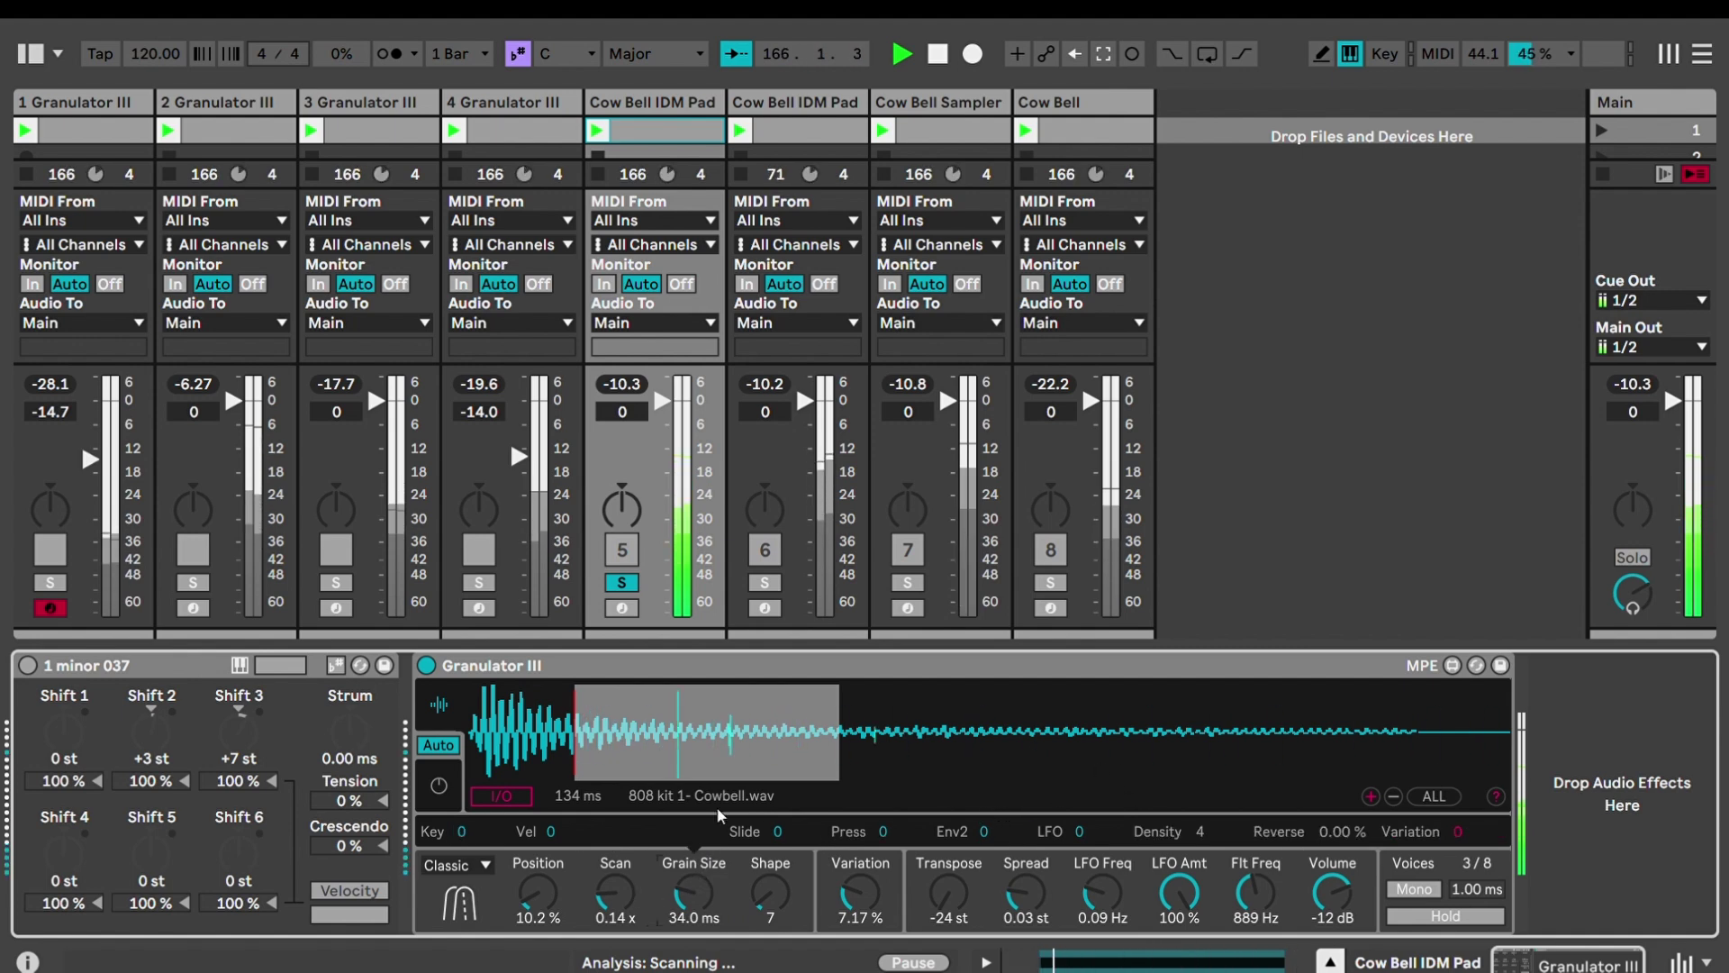
# Try Grain Size at 96.9 ms and 2.00 ms, set Variation to 0 %, and settle Grain Size at 13.9 ms
pyautogui.moveTo(703, 876); pyautogui.dragTo(704, 839)
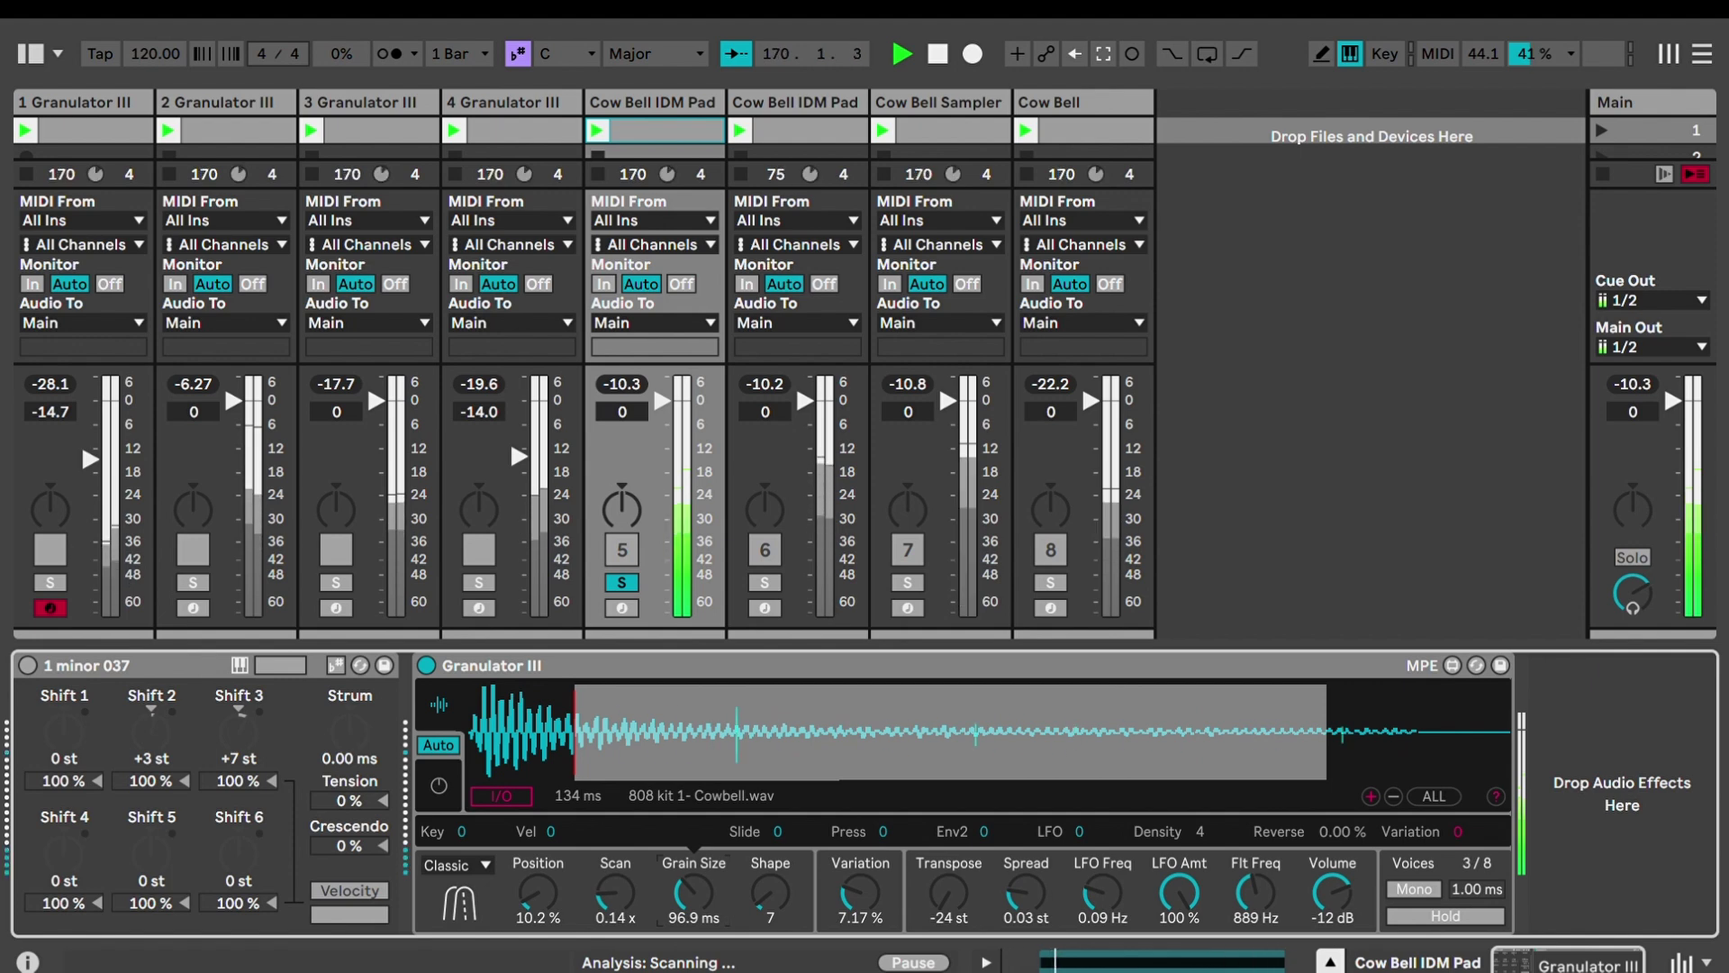
pyautogui.moveTo(694, 894); pyautogui.dragTo(694, 948)
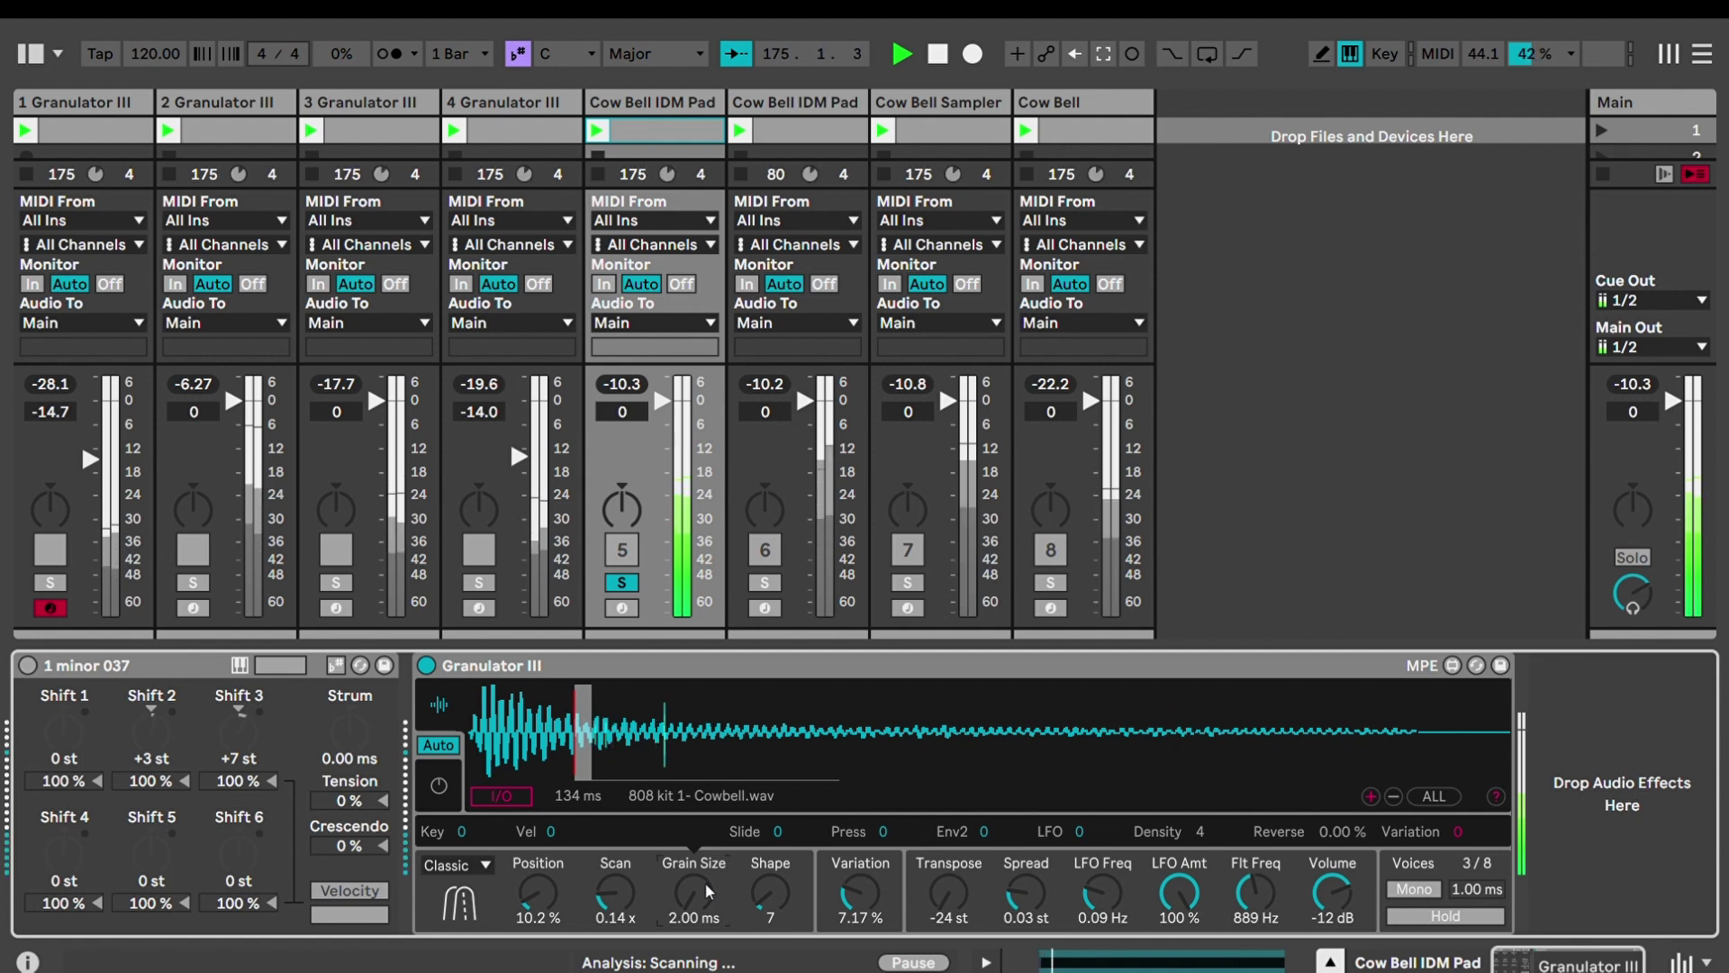
pyautogui.click(832, 887)
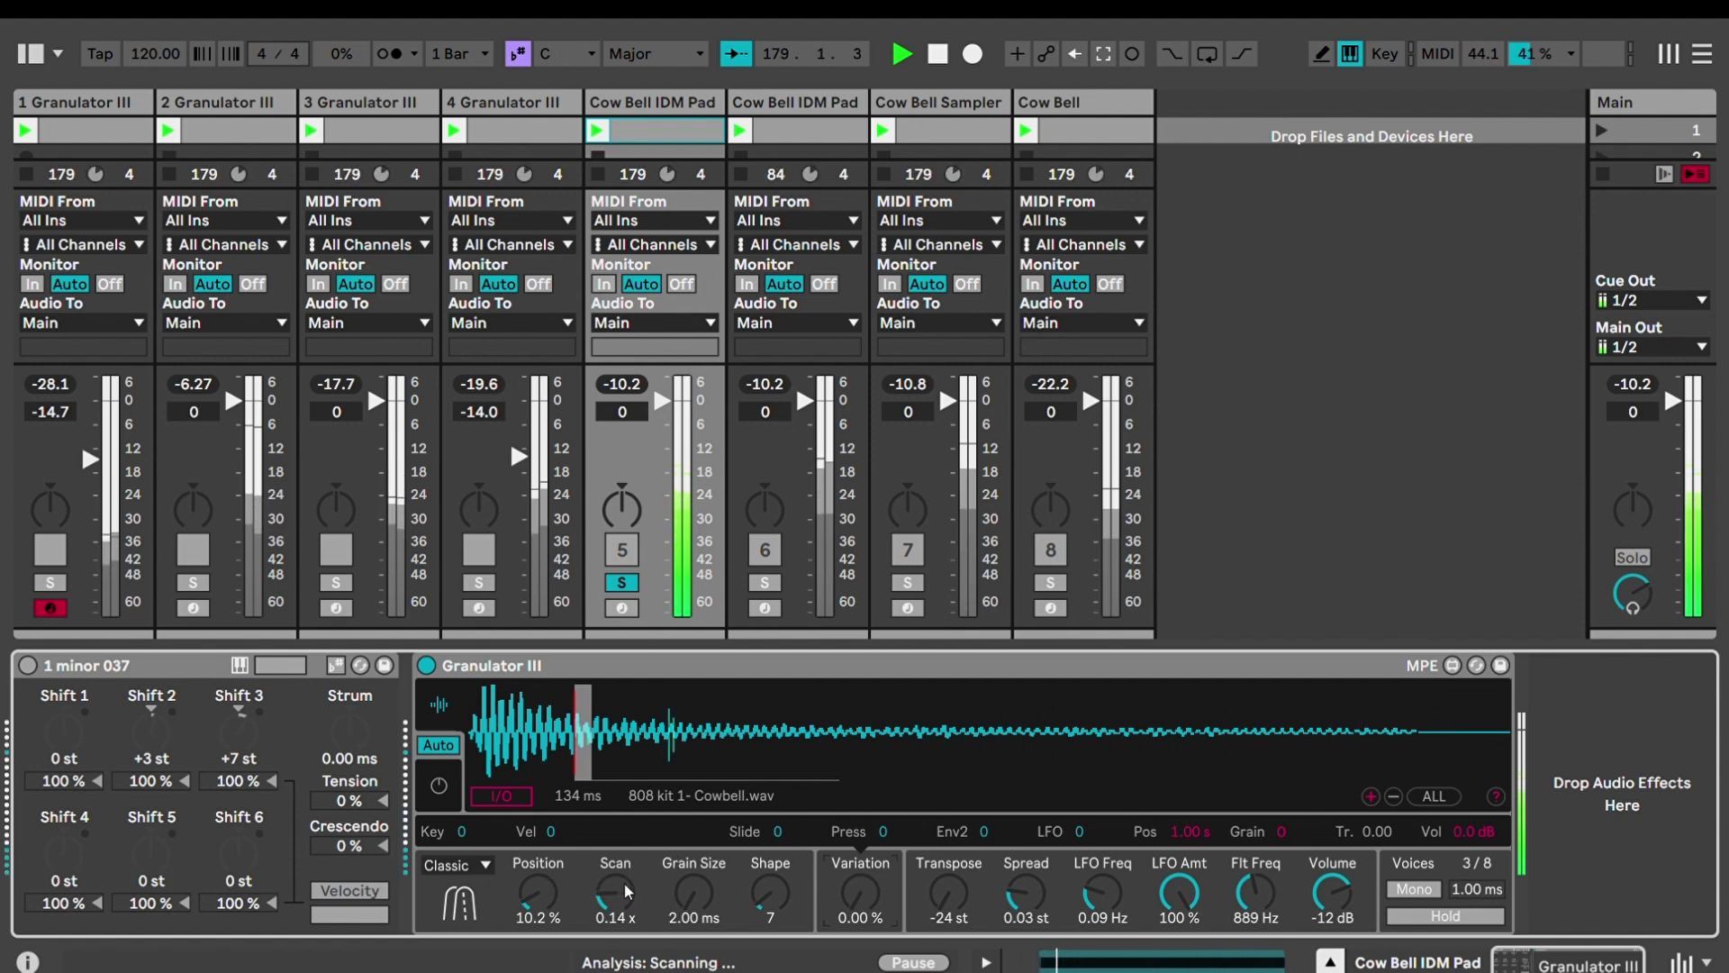
pyautogui.moveTo(696, 896)
pyautogui.mouseDown()
pyautogui.moveTo(697, 855)
pyautogui.moveTo(697, 909)
pyautogui.mouseUp()
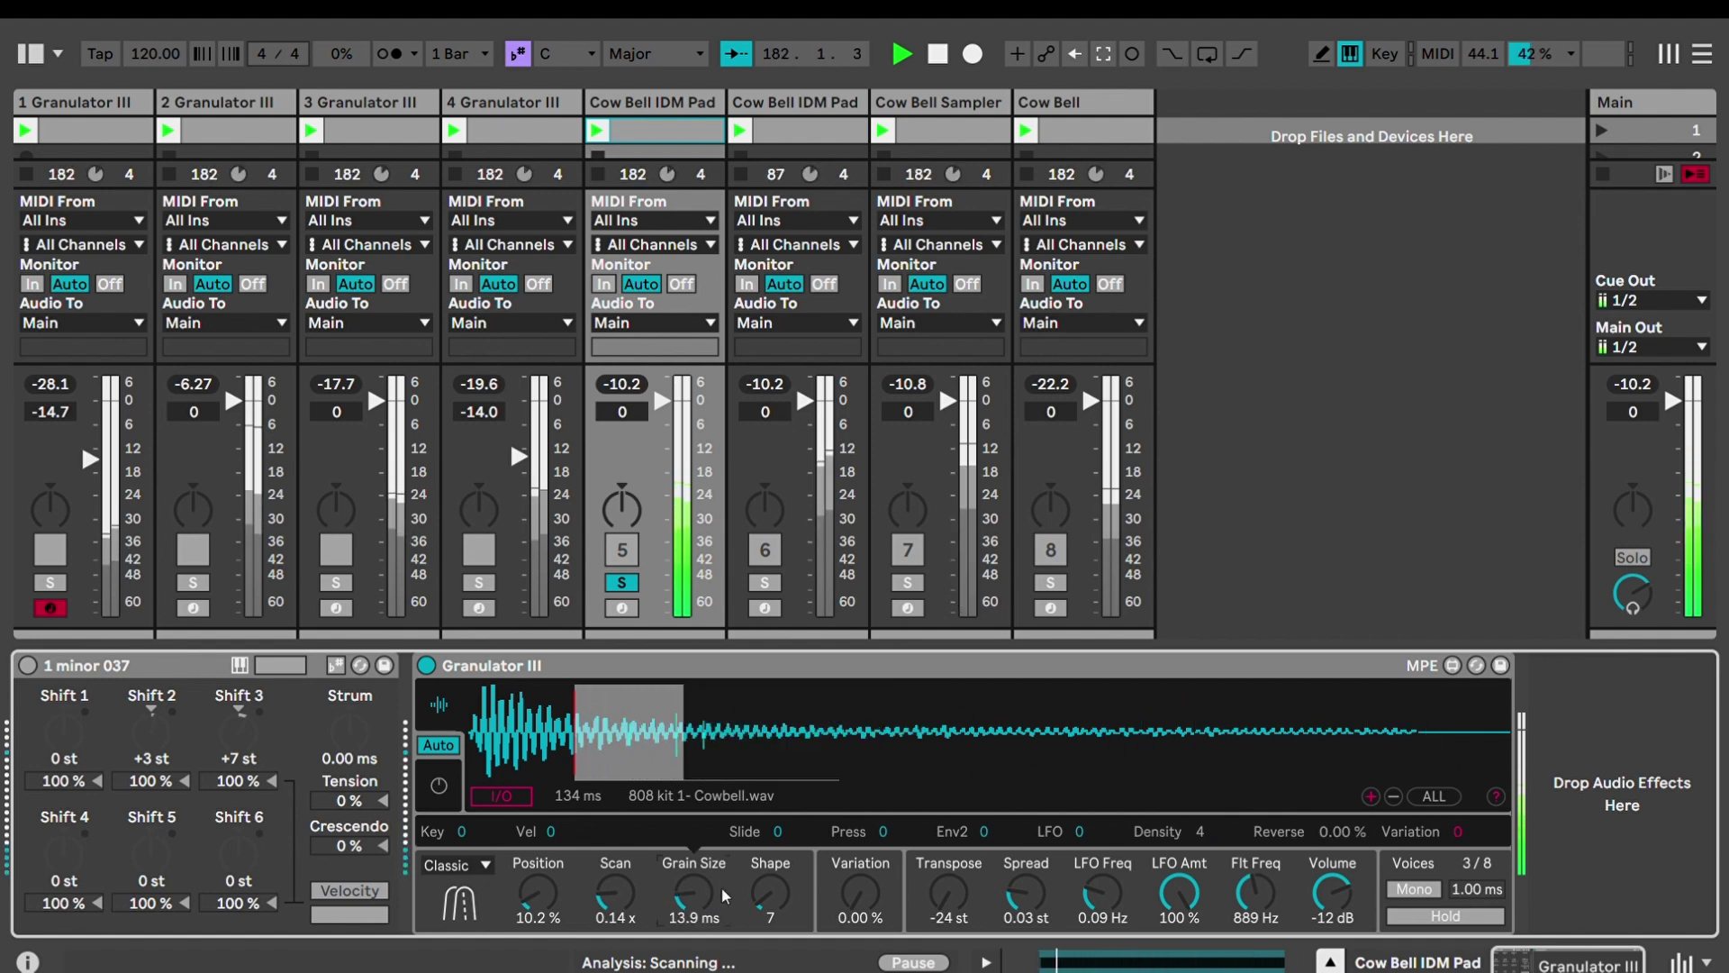
# Try the grain Shape at 23 and 65, and set it to 0
pyautogui.click(788, 867)
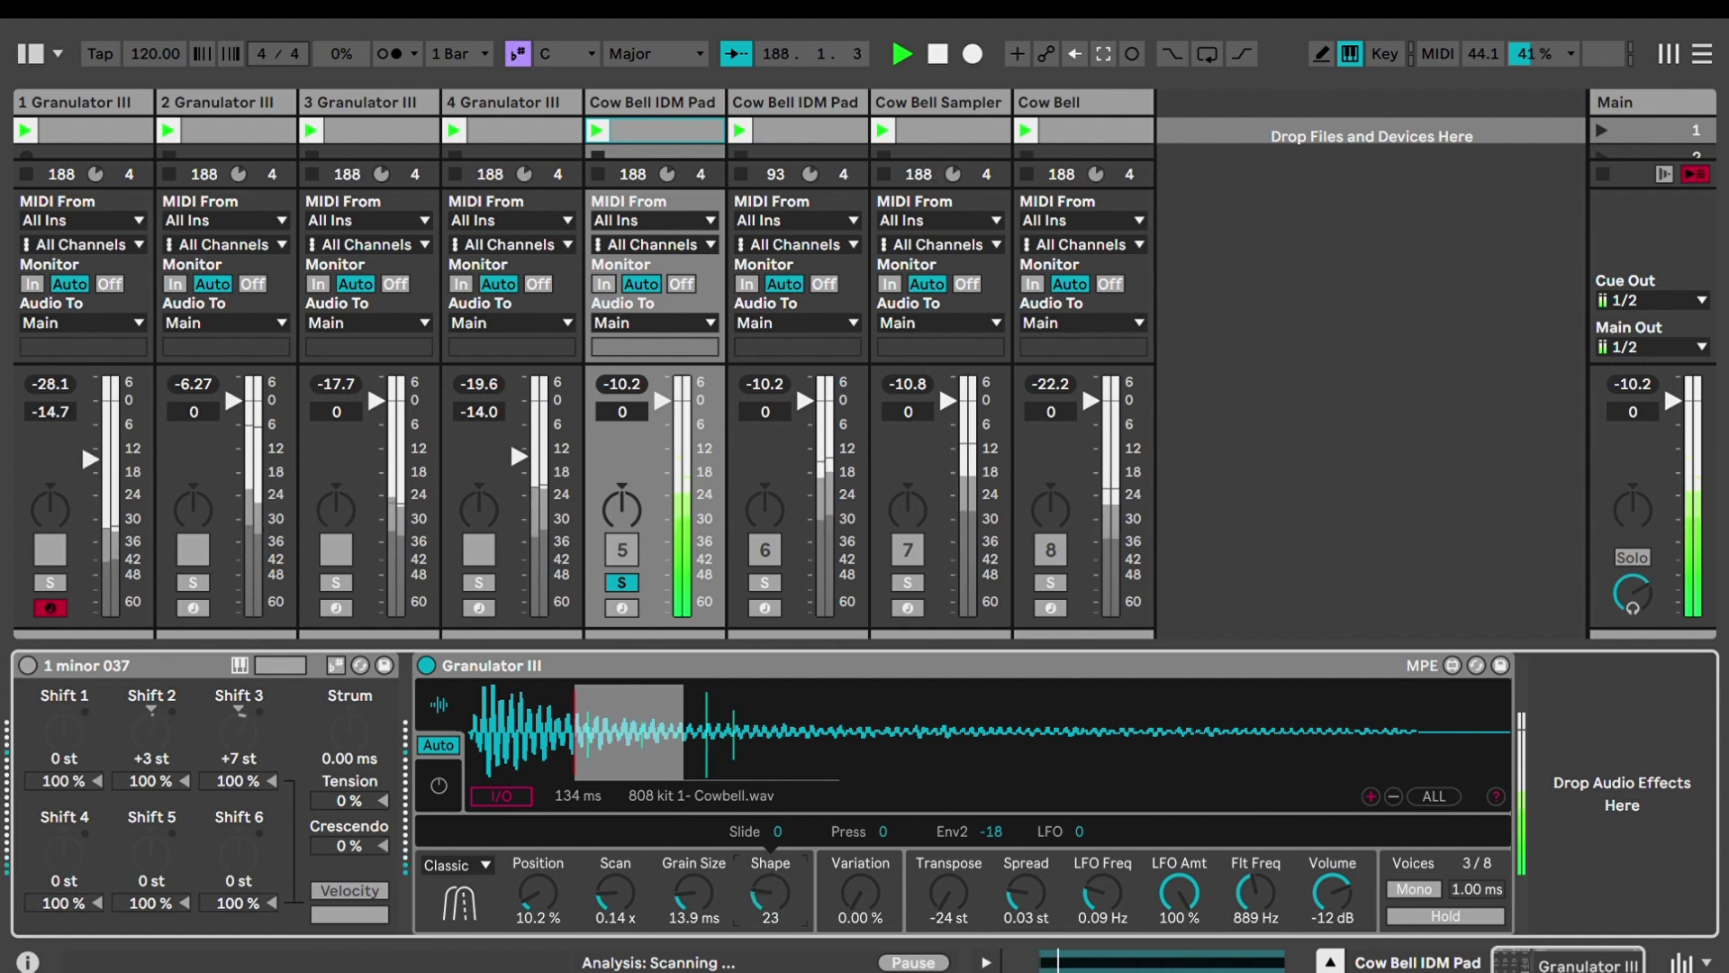
pyautogui.moveTo(770, 893); pyautogui.dragTo(769, 841)
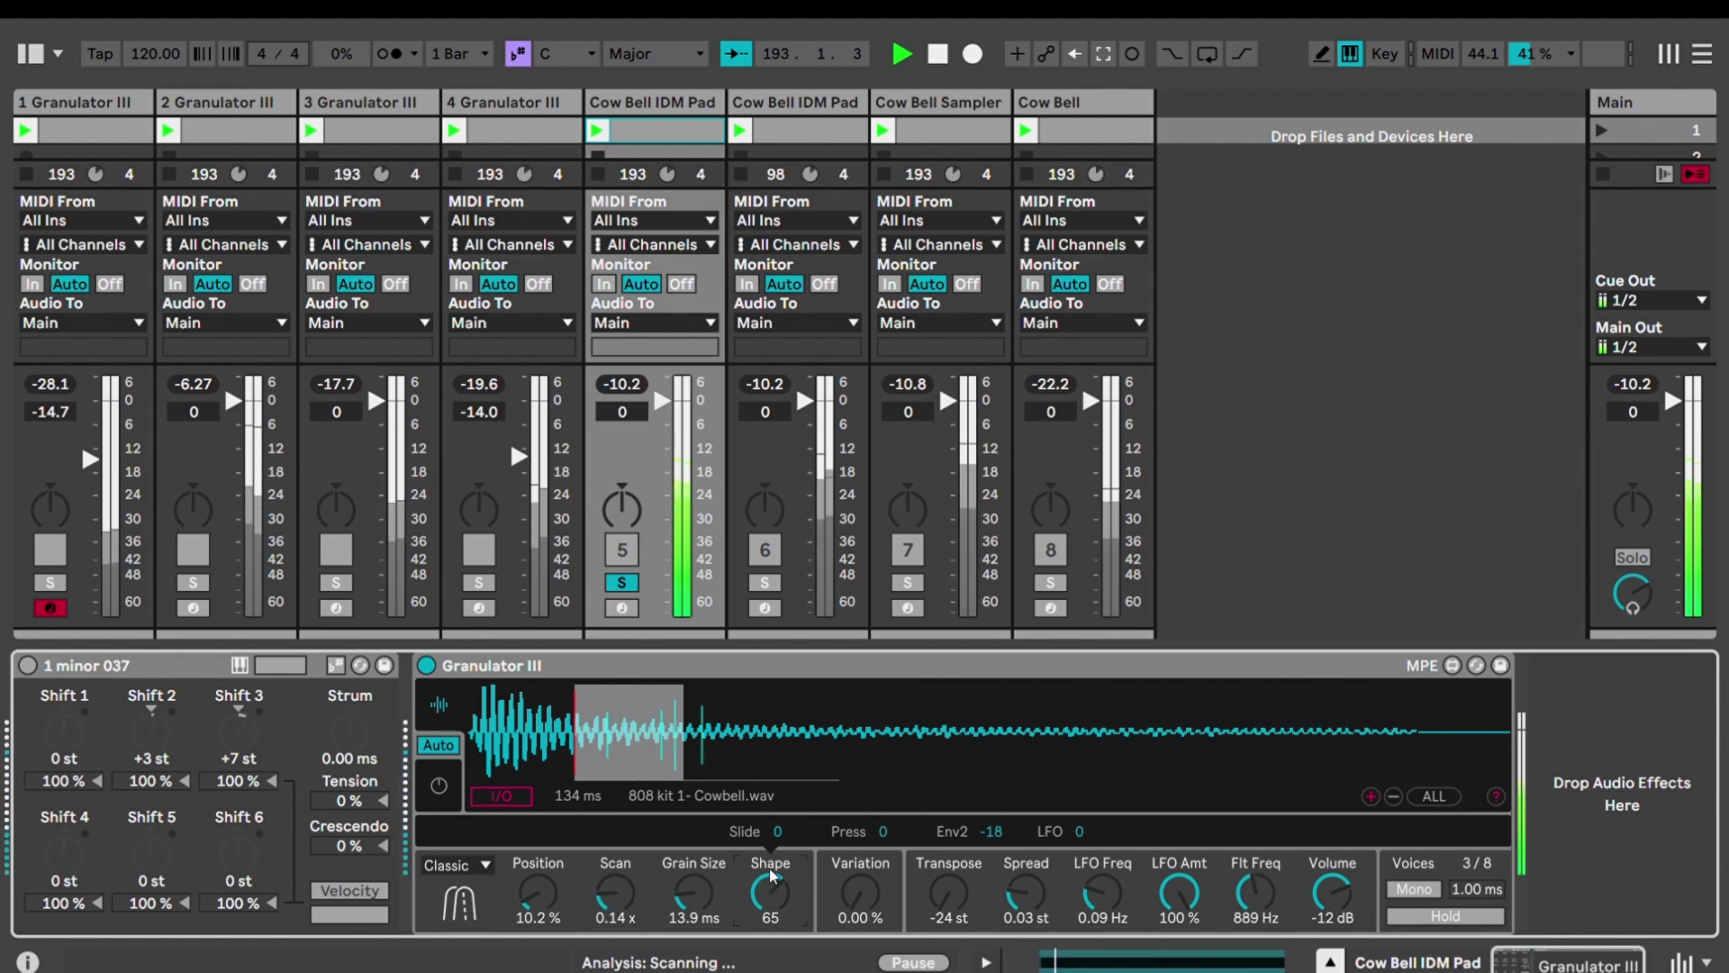
pyautogui.moveTo(769, 892); pyautogui.dragTo(770, 964)
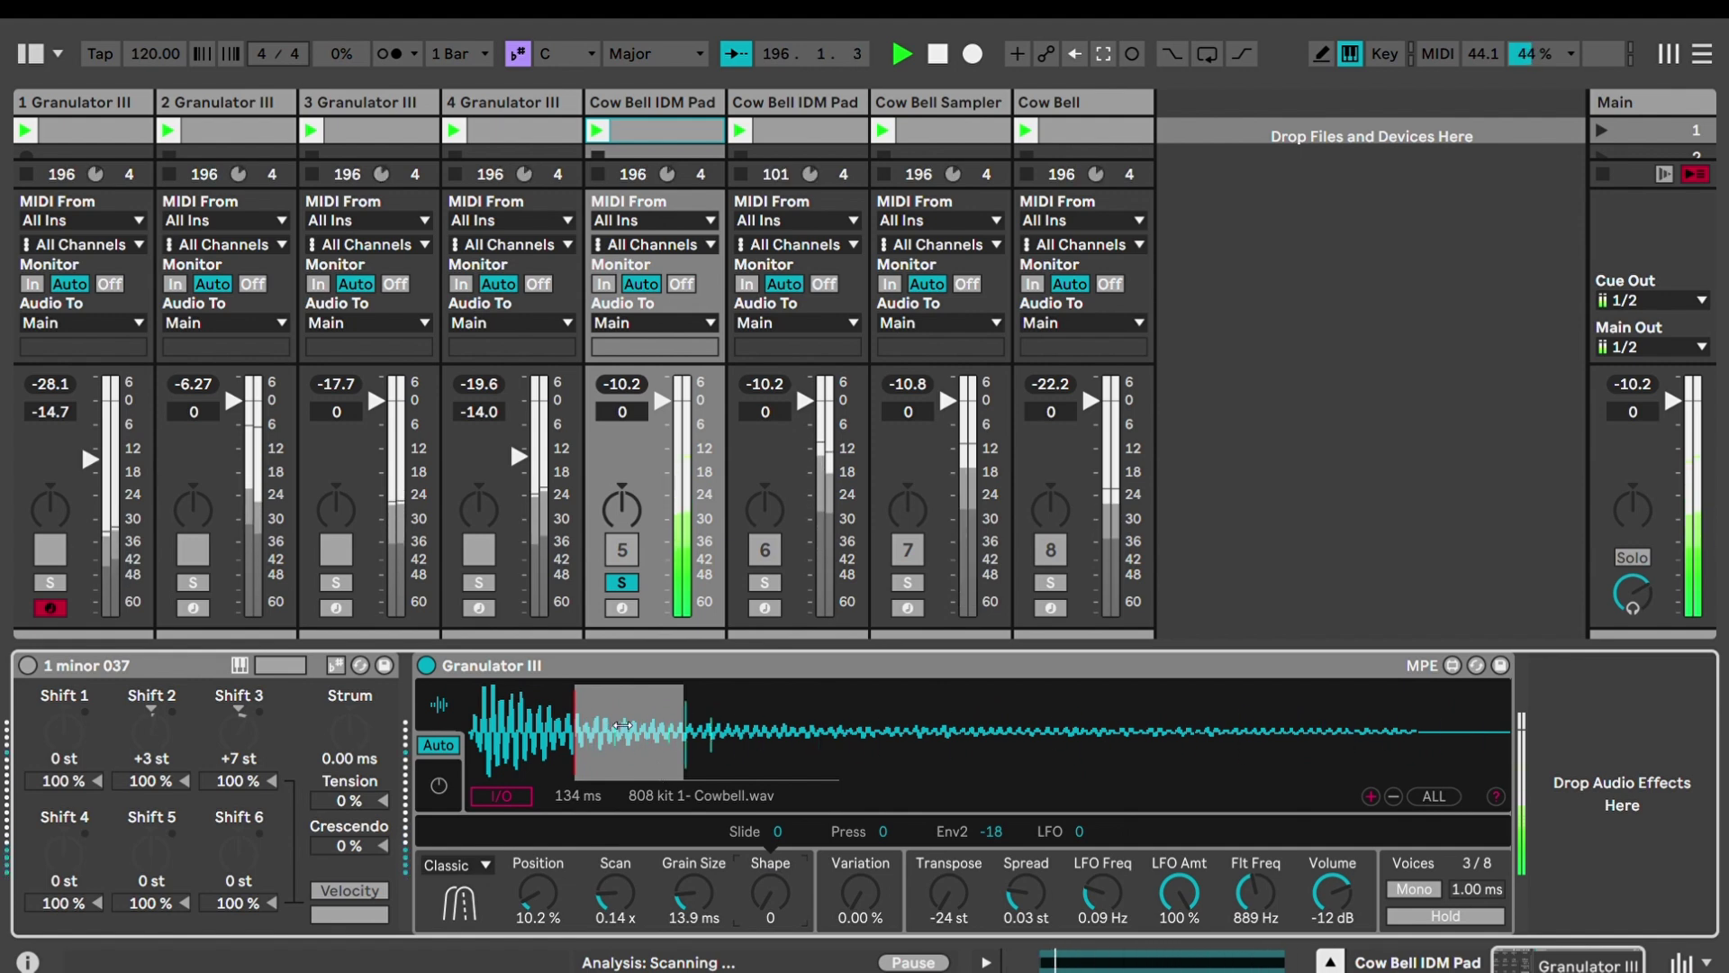
# Move the grain Position to the sample's start at 0.69 % and set Grain Size to 64.4 ms
pyautogui.moveTo(641, 745); pyautogui.dragTo(542, 742)
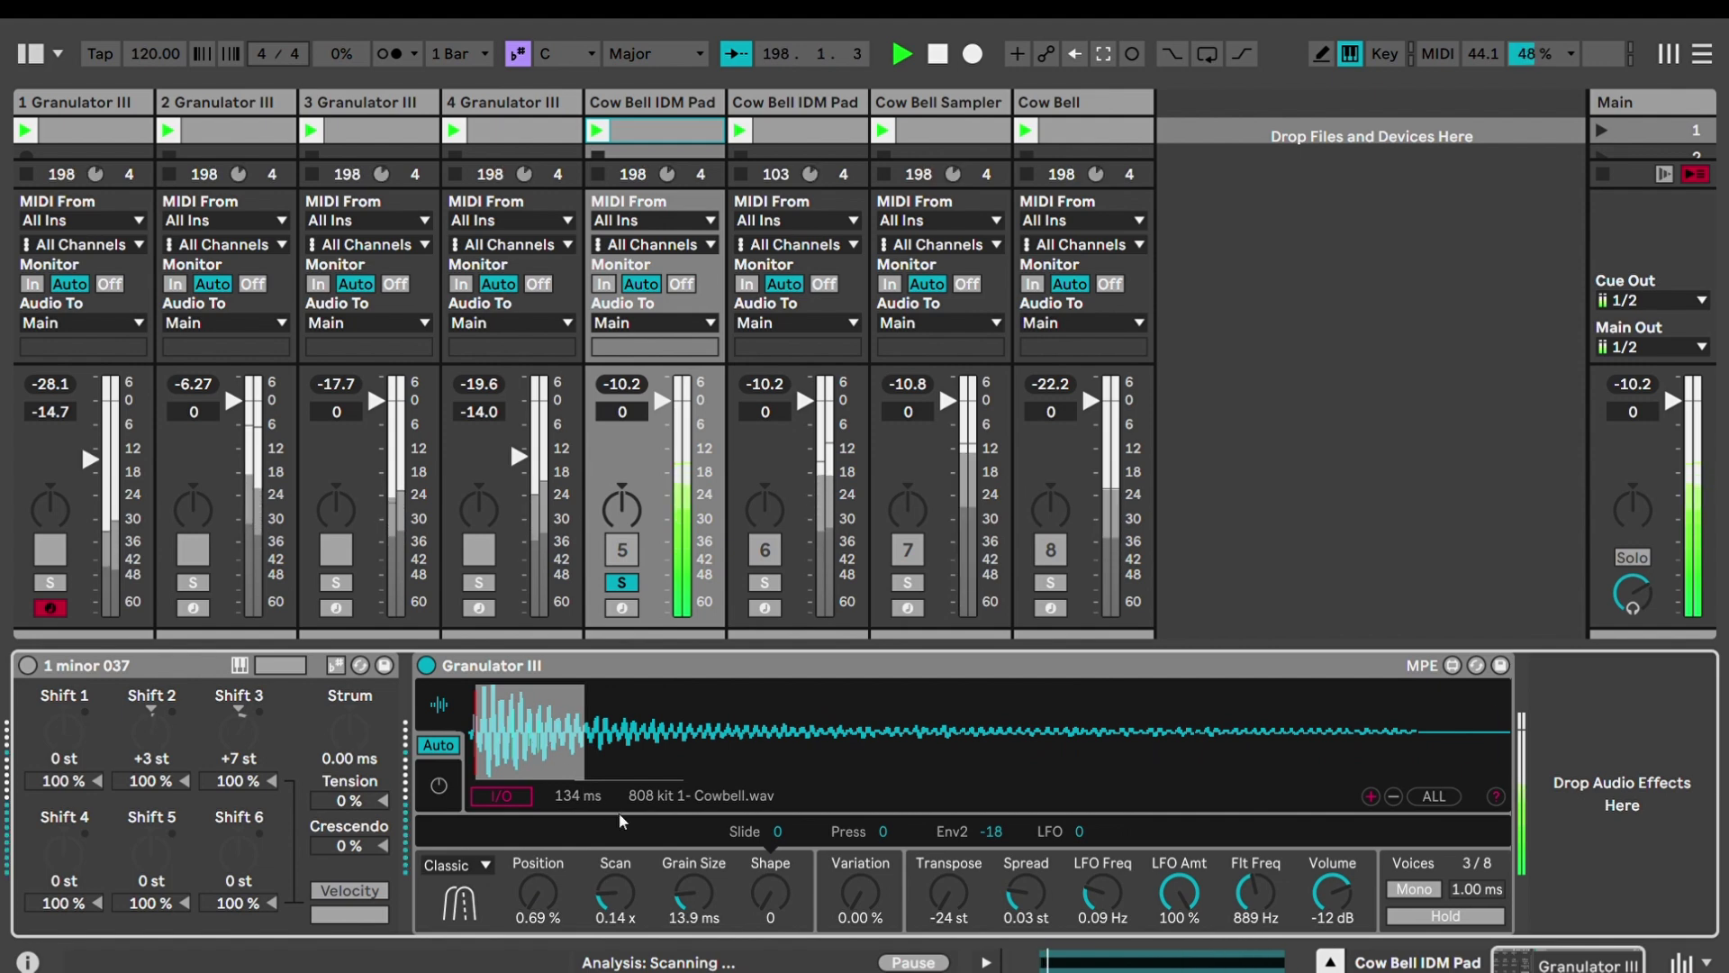
pyautogui.moveTo(692, 892); pyautogui.dragTo(692, 855)
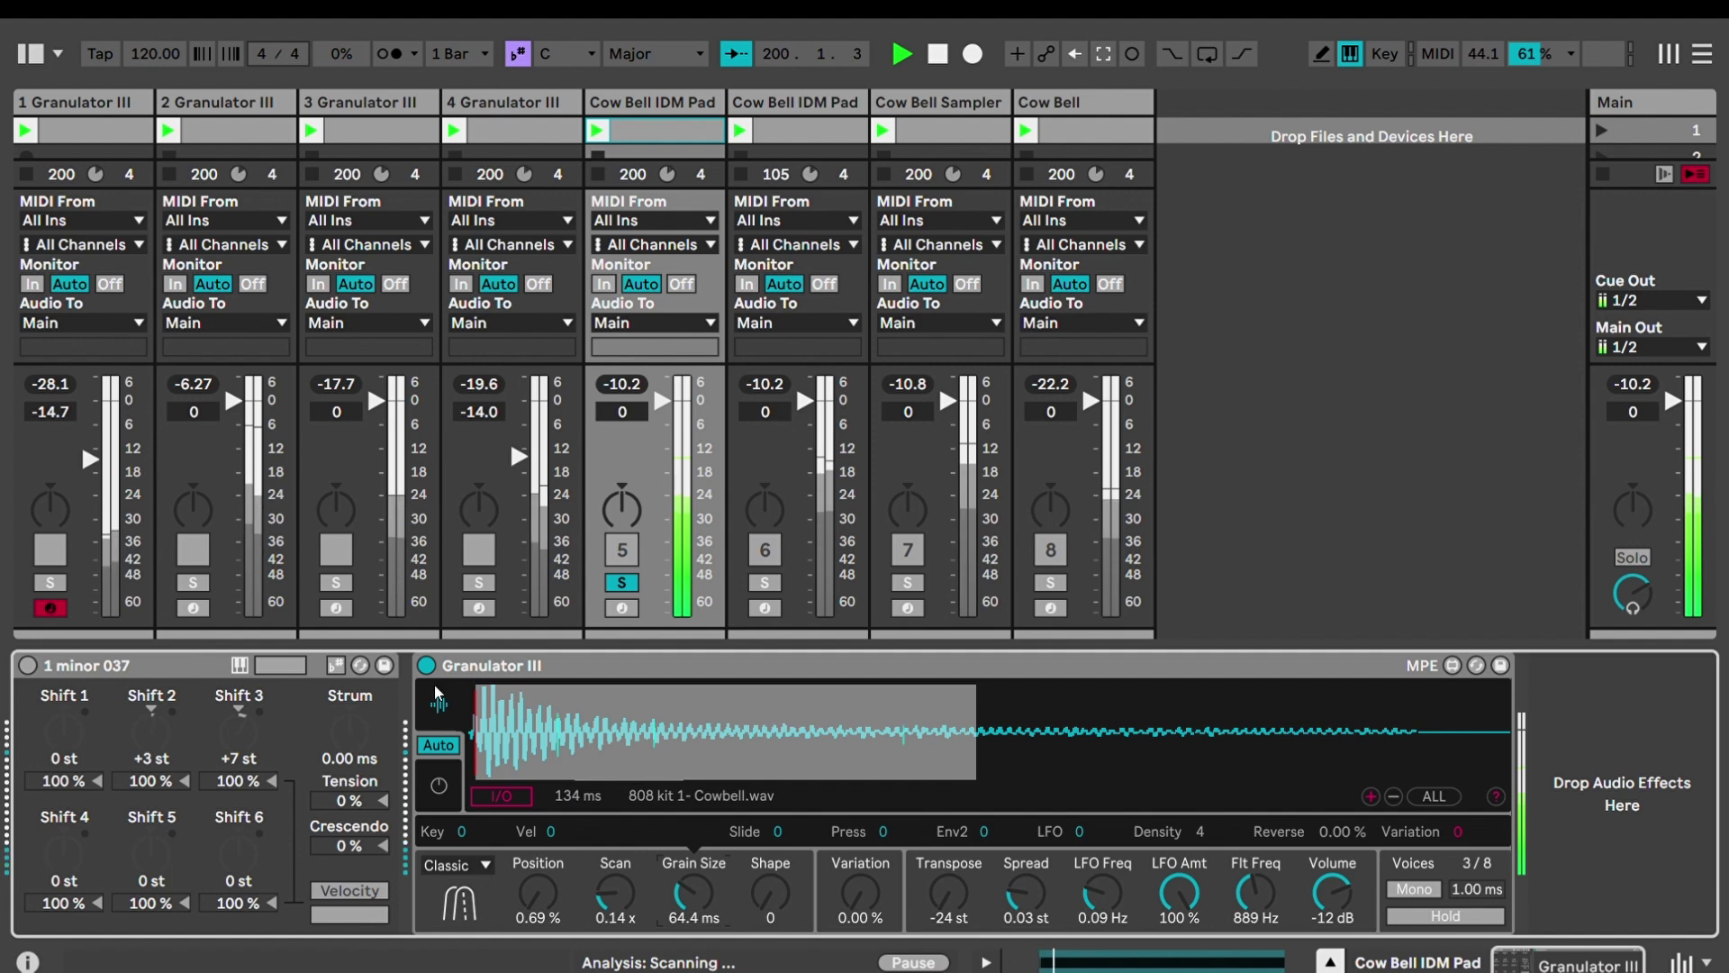
# Set the grain Position to 0 %, try Shape at 67, and settle Shape at 27
pyautogui.moveTo(505, 700); pyautogui.dragTo(482, 701)
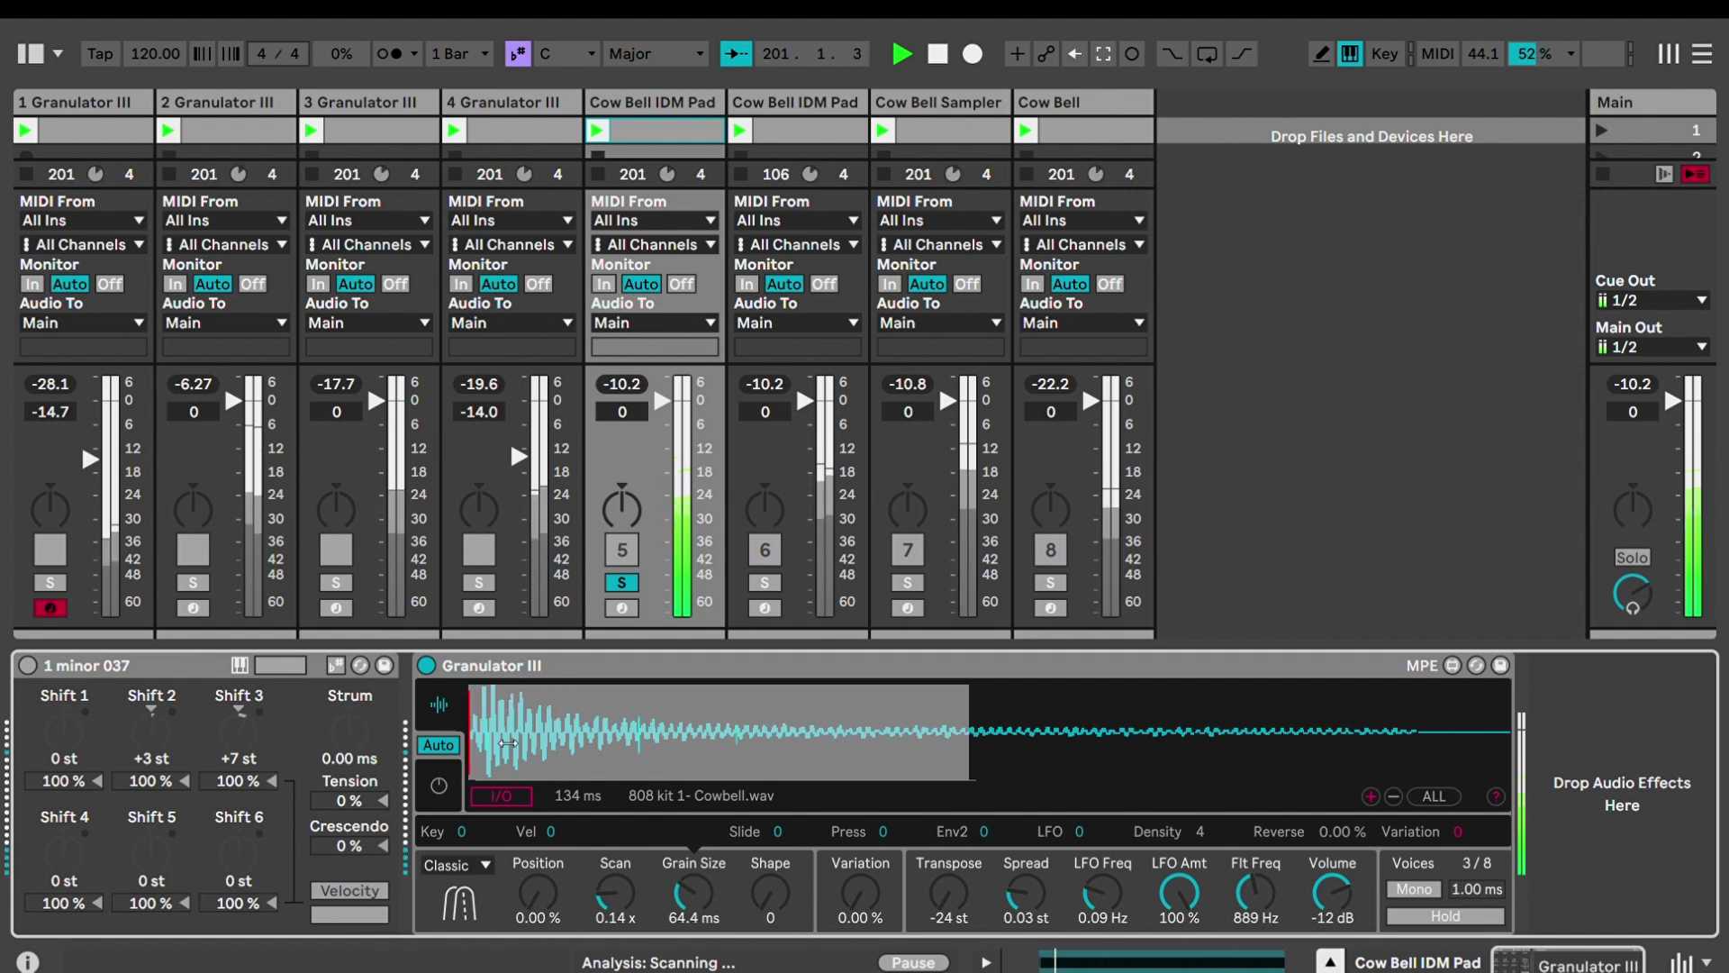
pyautogui.moveTo(769, 881); pyautogui.dragTo(769, 828)
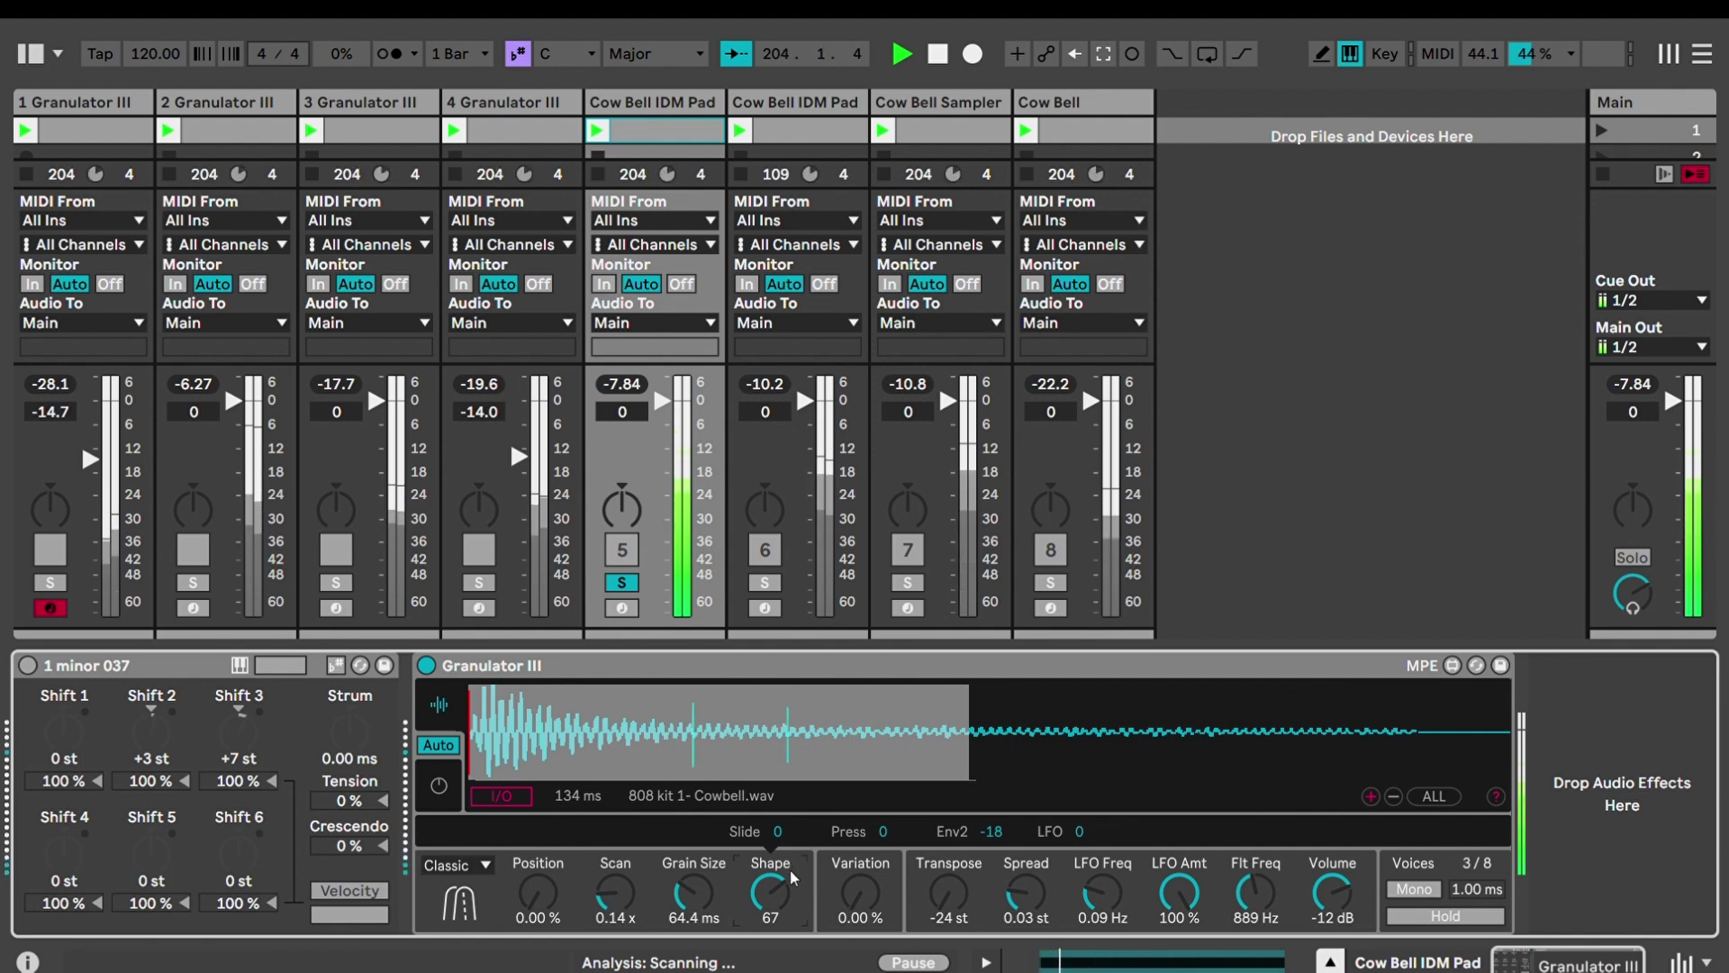
pyautogui.click(953, 878)
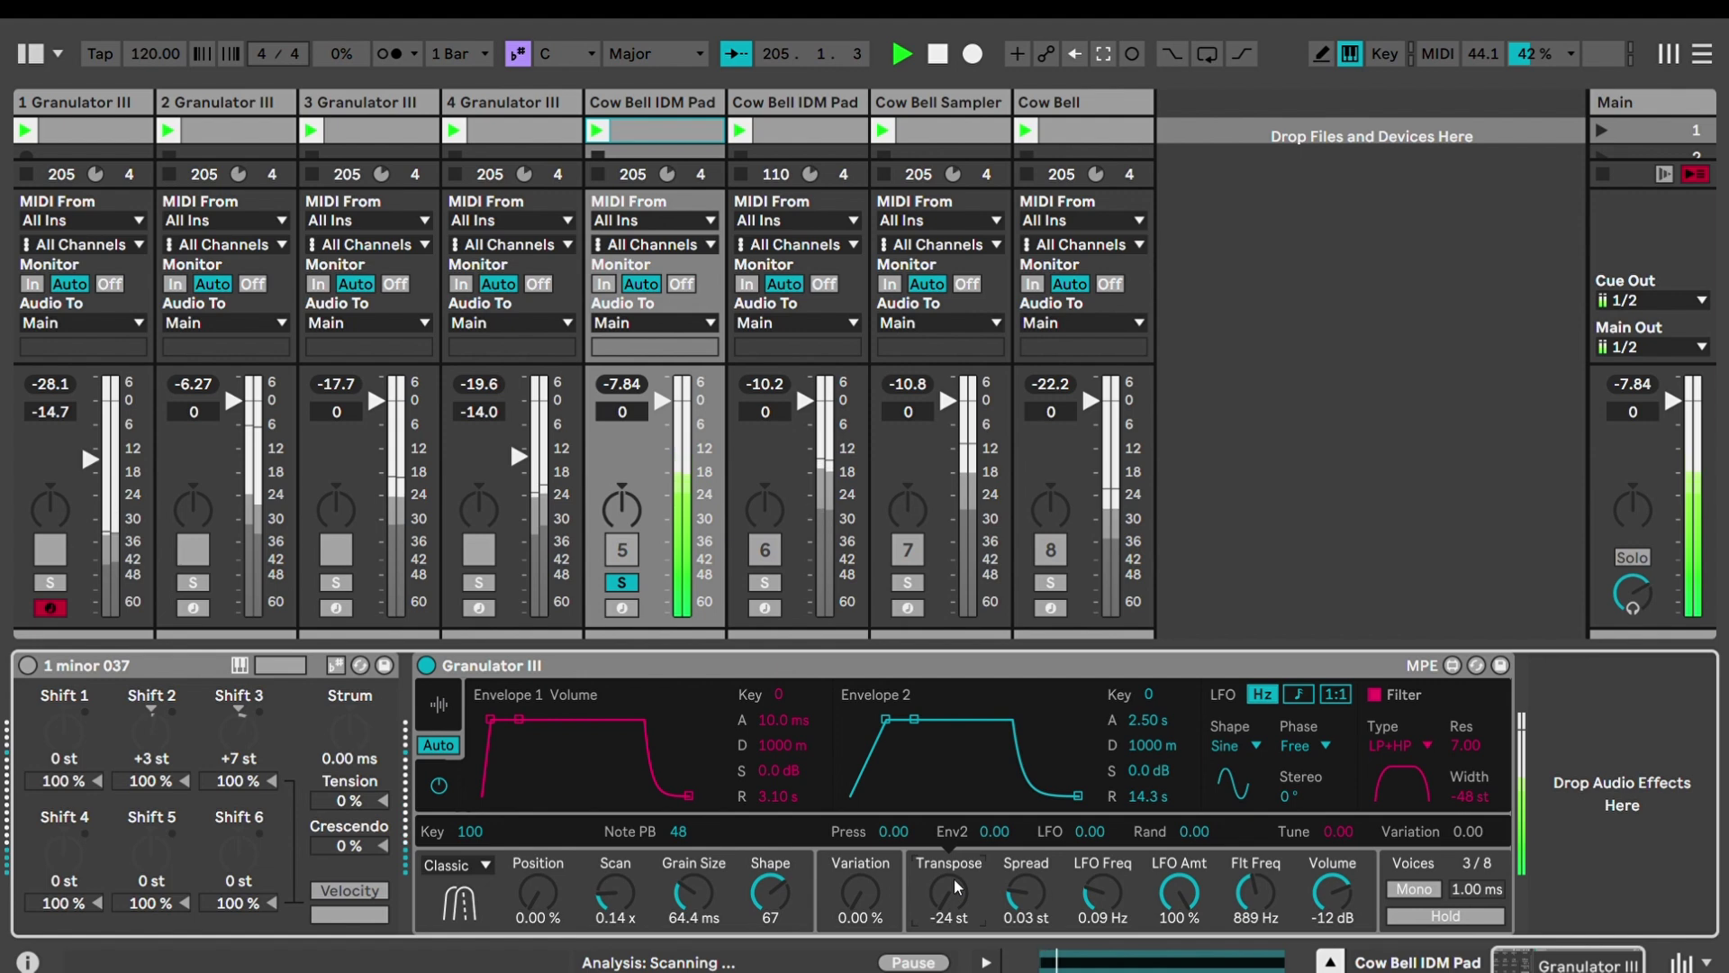
pyautogui.click(616, 889)
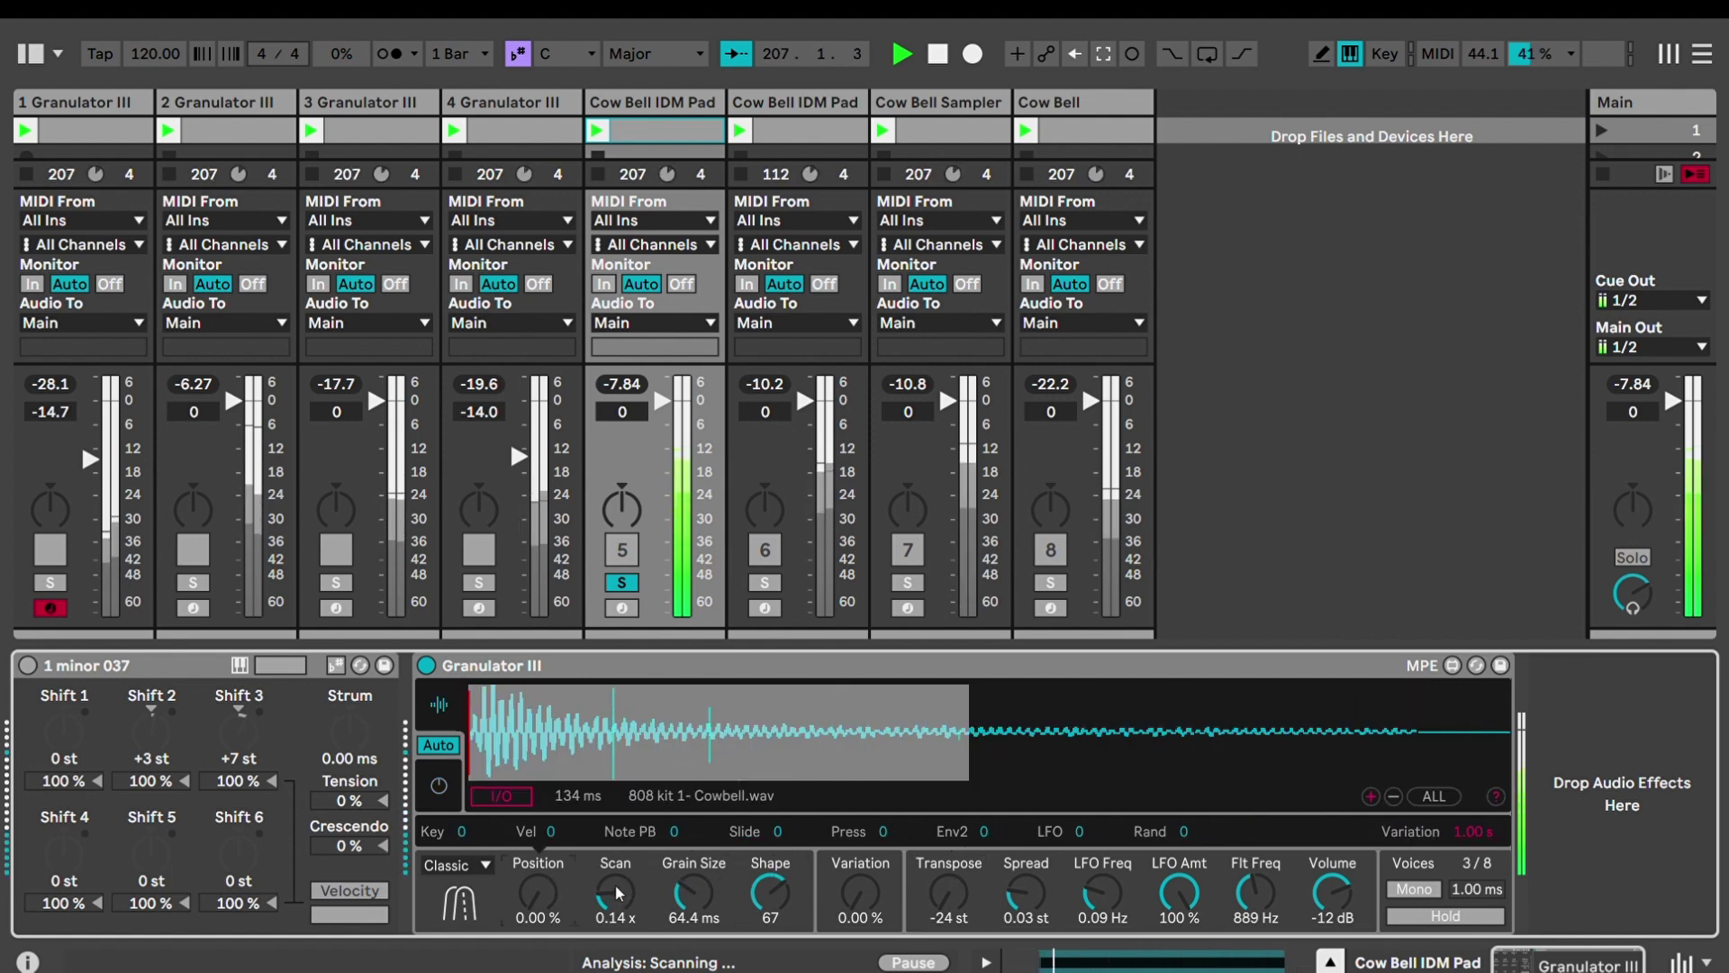
pyautogui.click(692, 891)
pyautogui.click(759, 887)
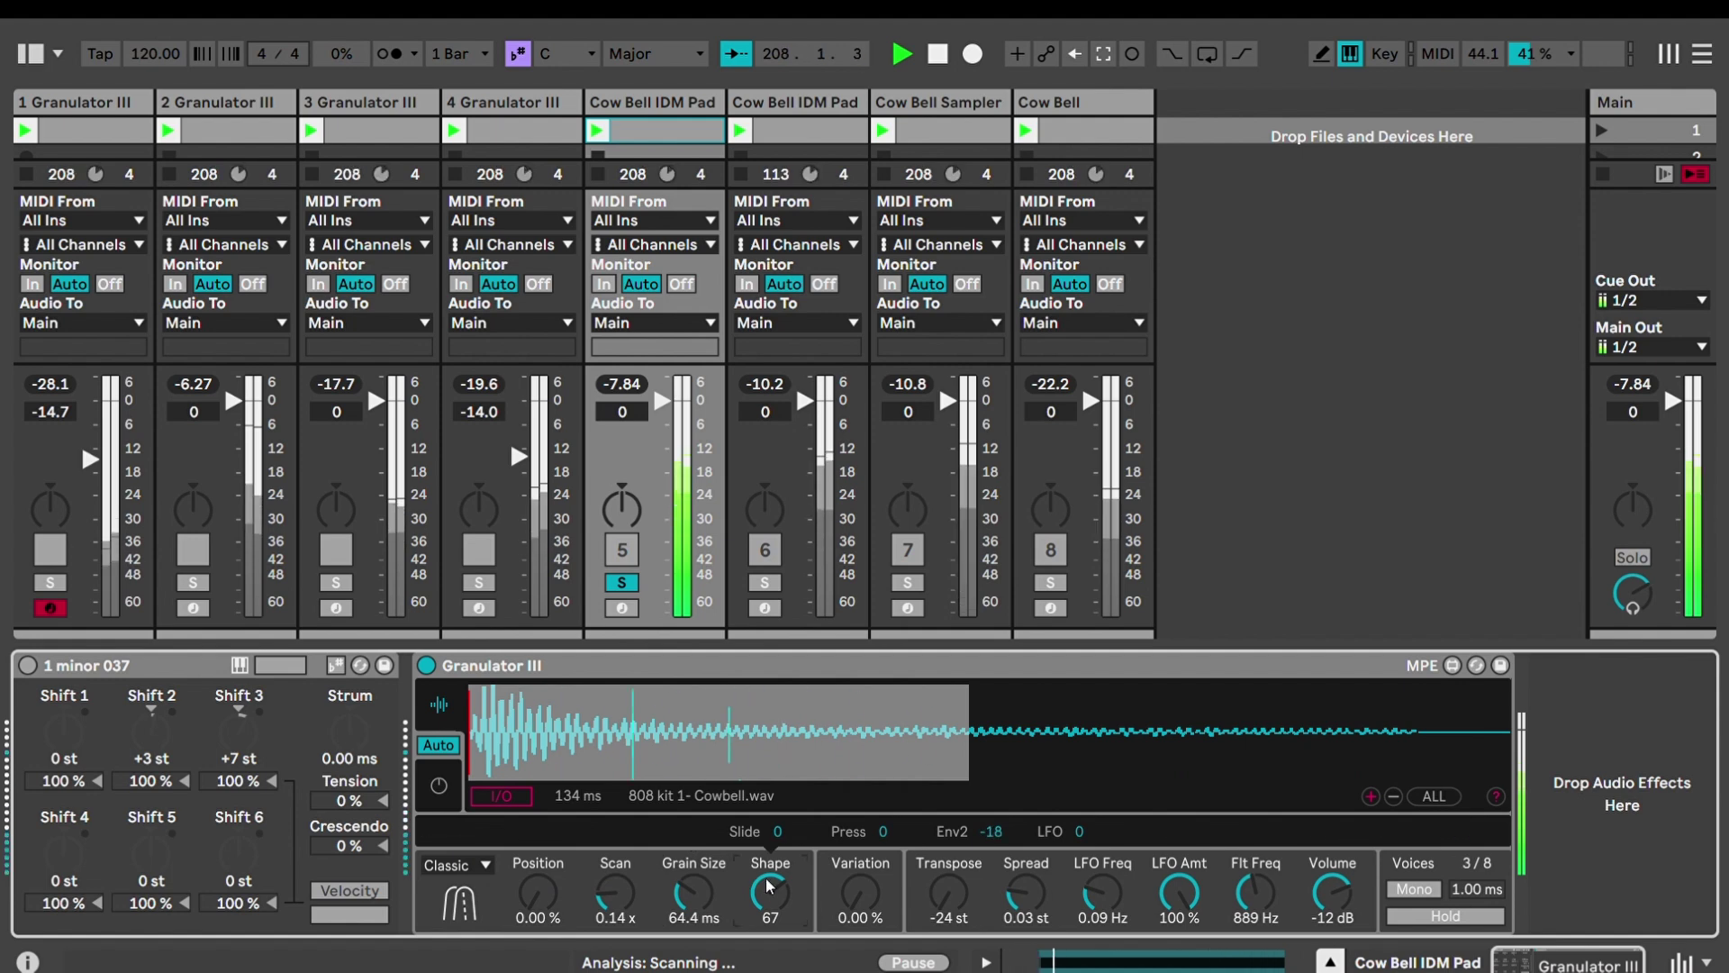
pyautogui.moveTo(768, 886)
pyautogui.mouseDown()
pyautogui.moveTo(768, 927)
pyautogui.moveTo(767, 877)
pyautogui.mouseUp()
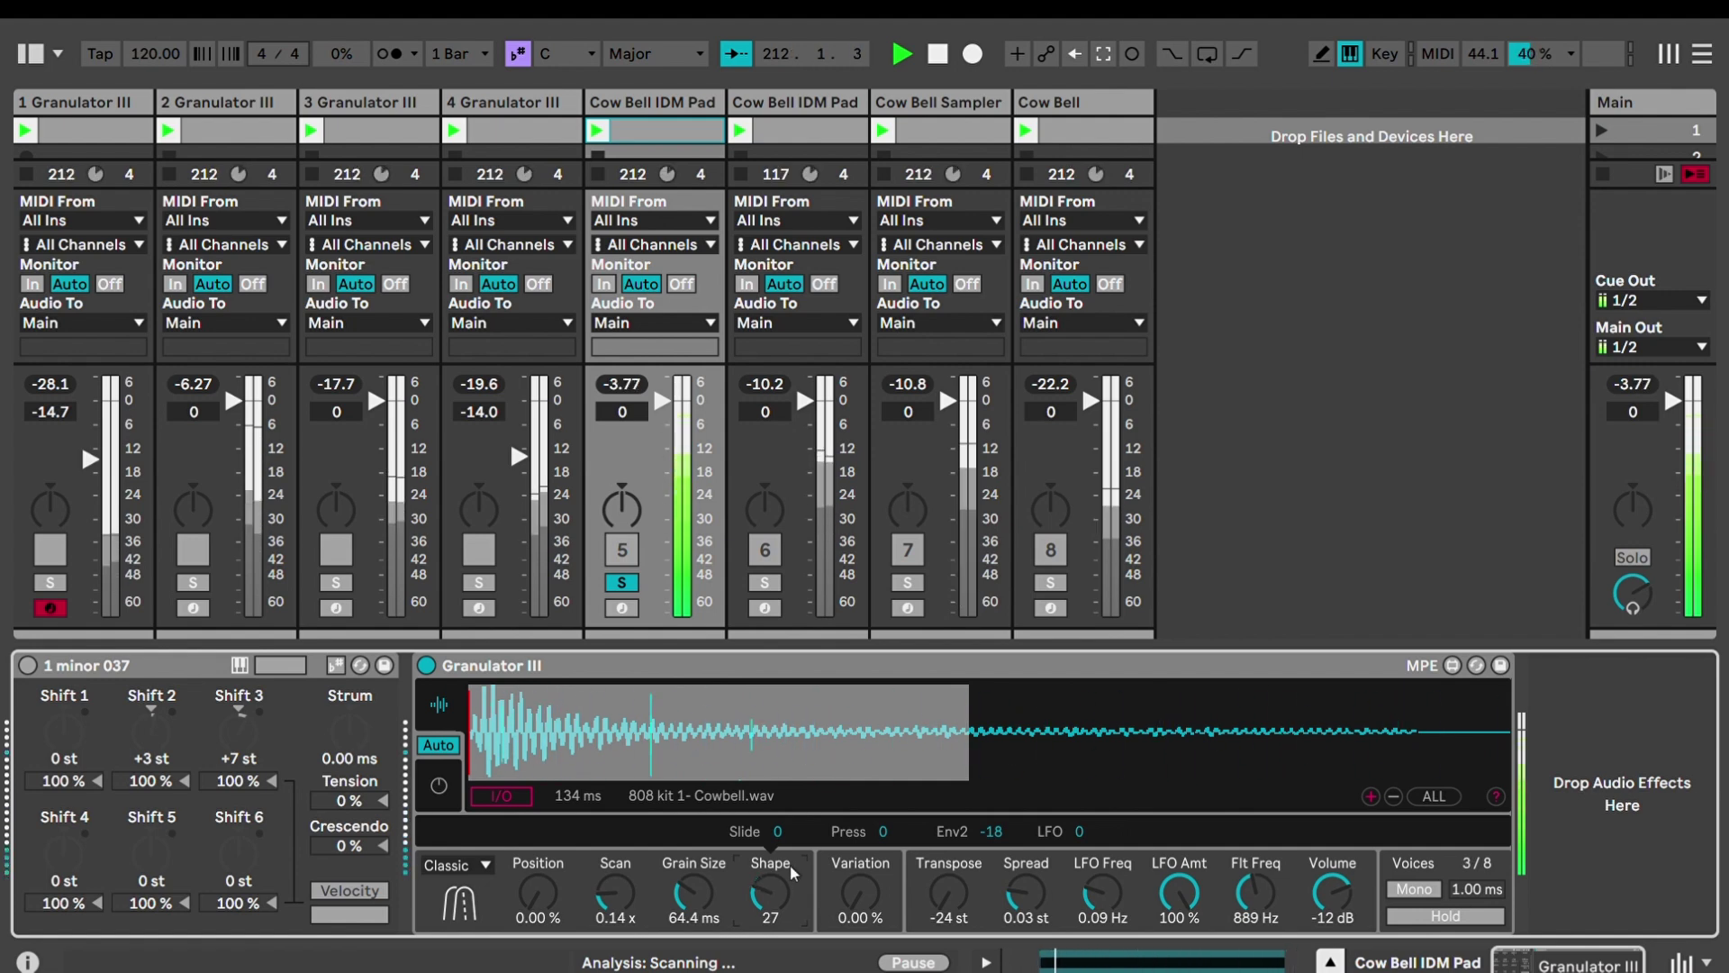
# Move the grain Position to 7.65 % and try the Loop and Cloud grain modes
pyautogui.moveTo(501, 704); pyautogui.dragTo(645, 715)
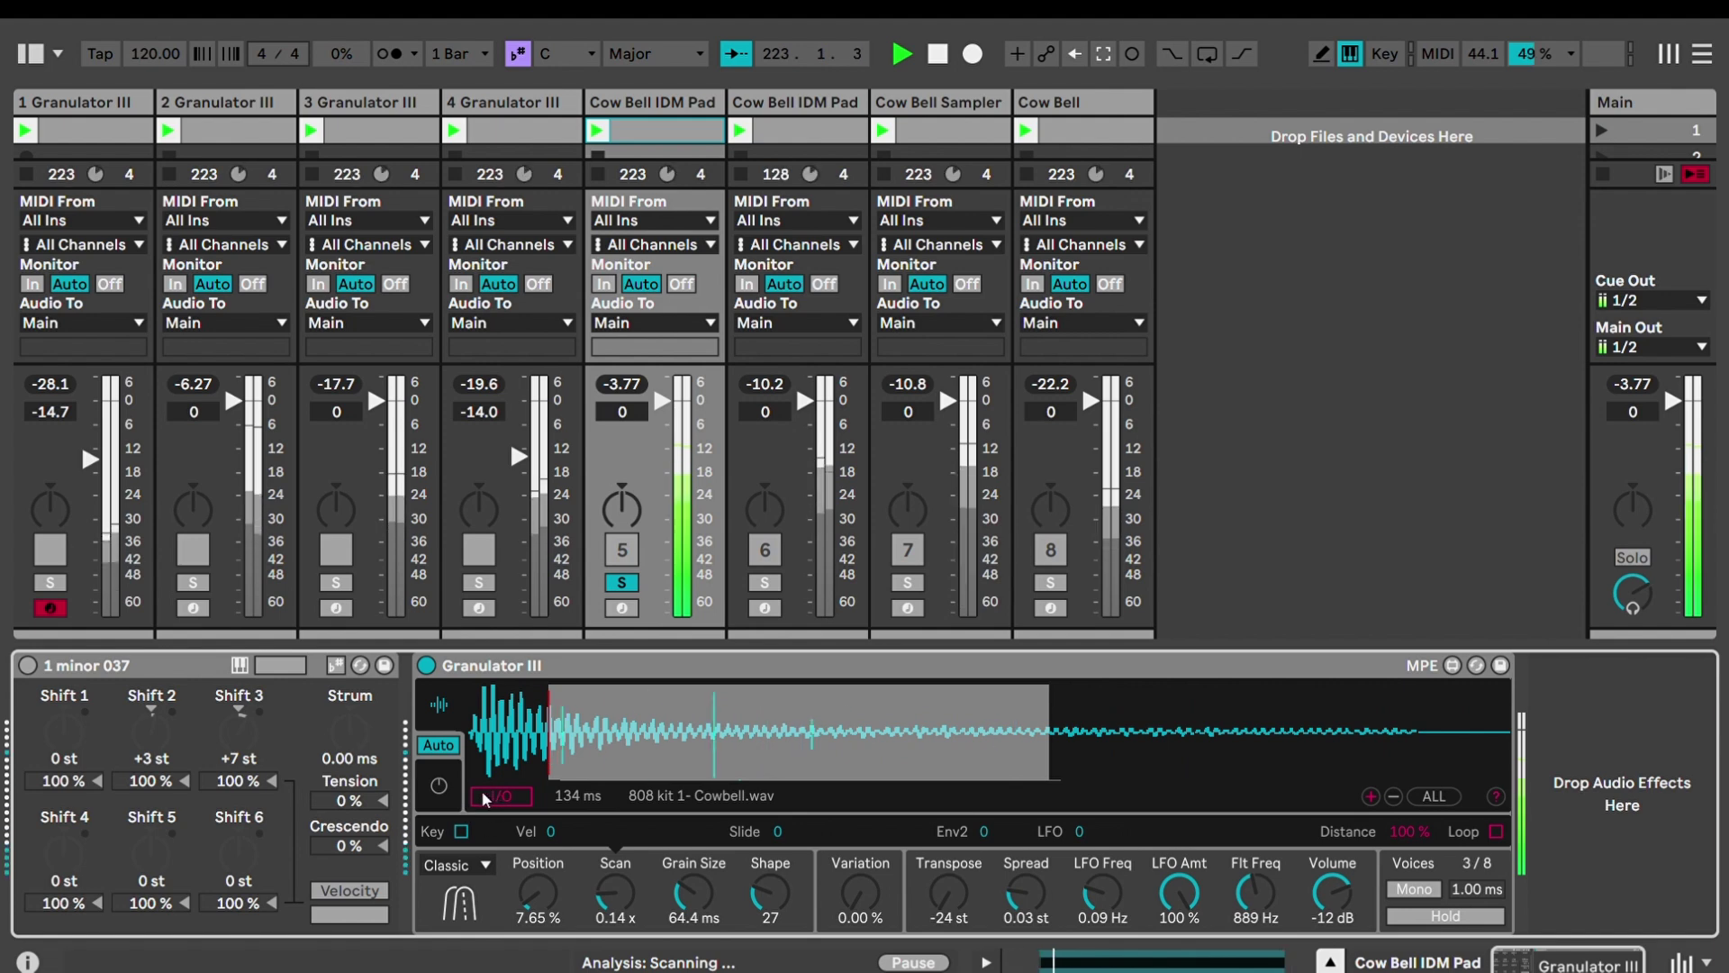
pyautogui.click(482, 799)
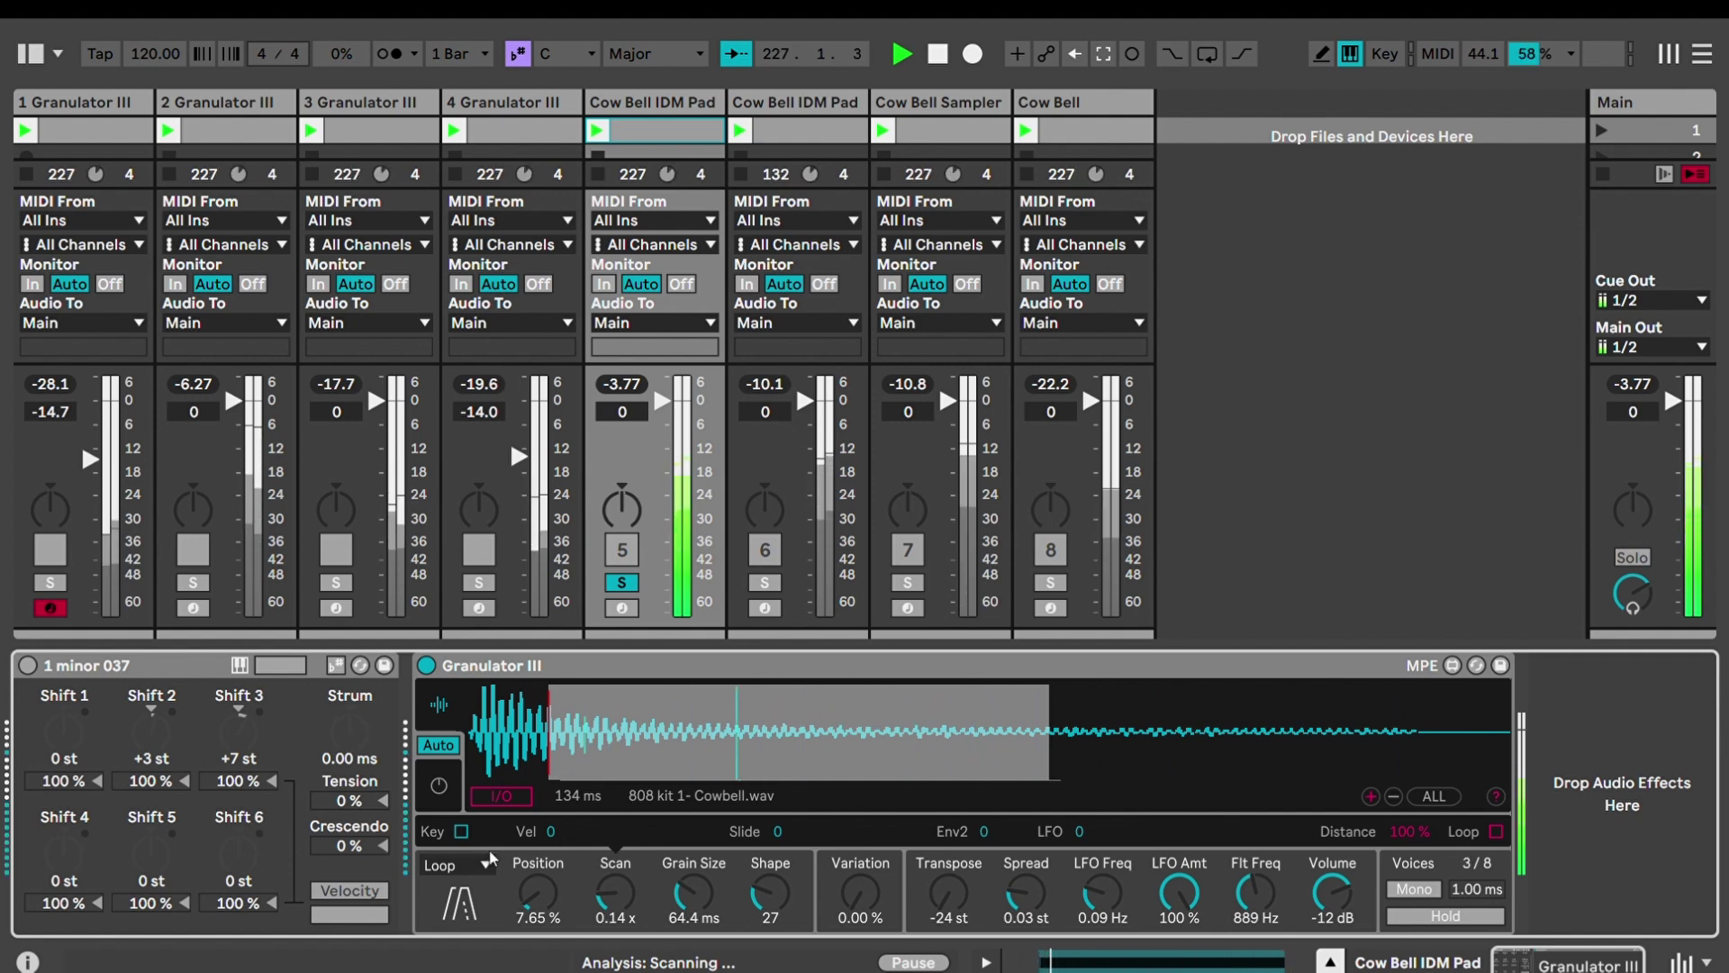
pyautogui.click(465, 821)
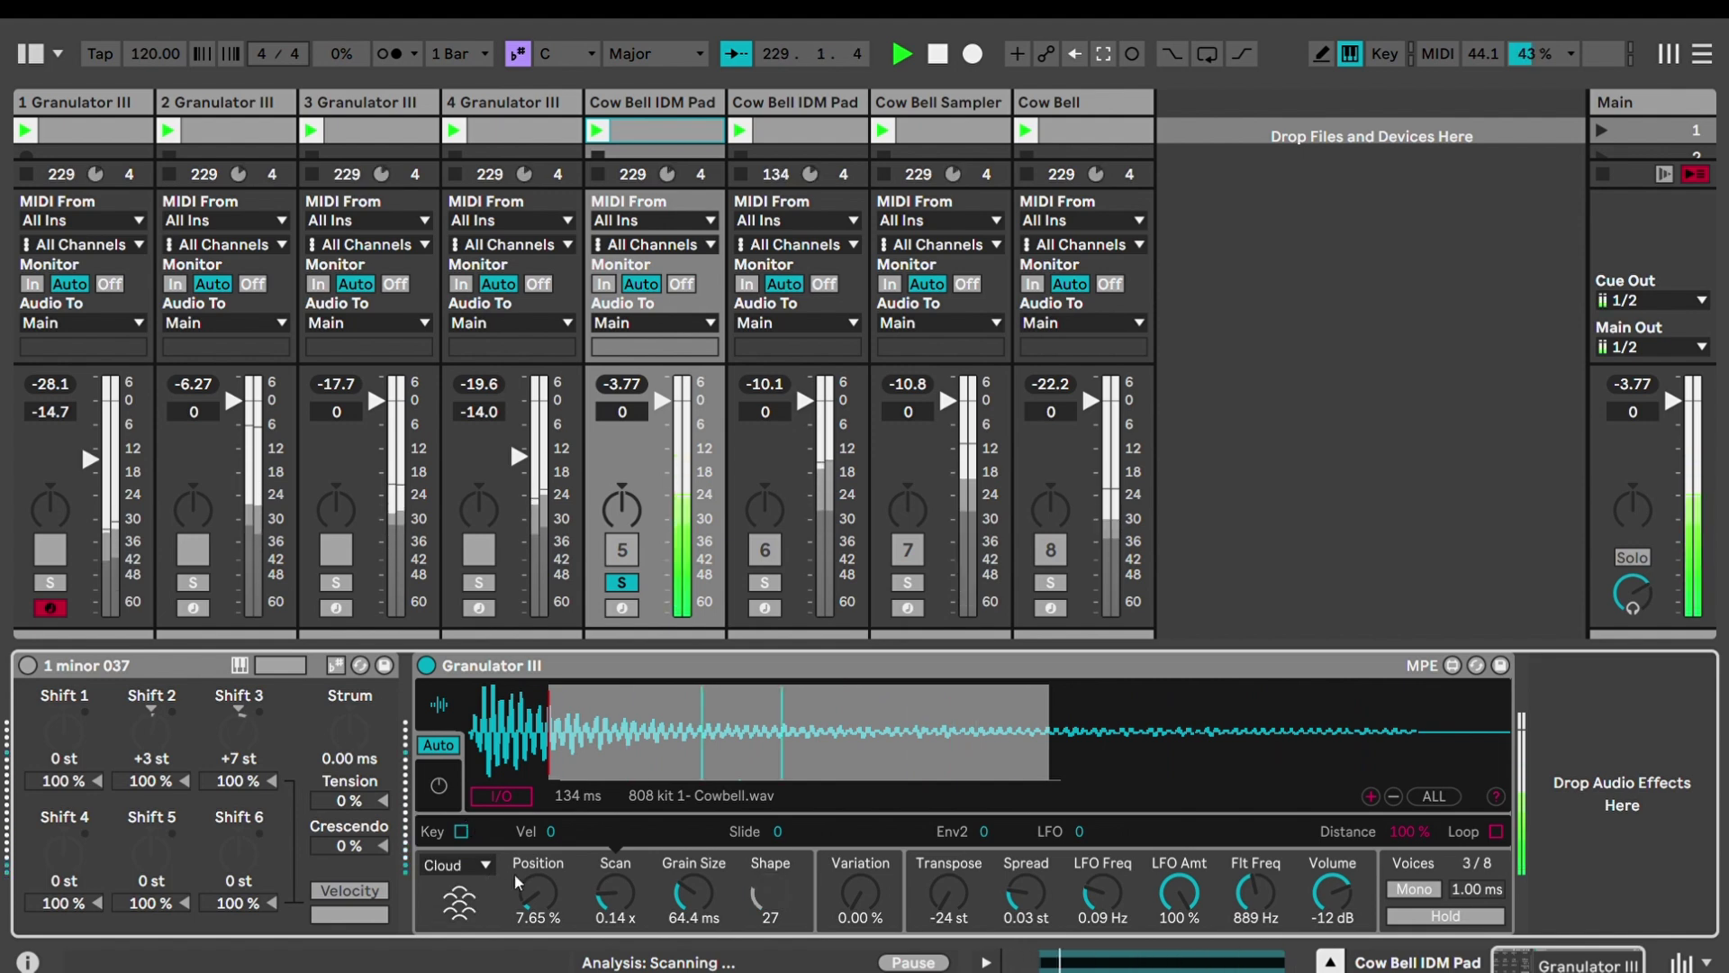
# Set Shape to 52, Grain Size to 69.2 ms and Position to 4.50 %, with the grain mode back on Classic
pyautogui.moveTo(768, 890); pyautogui.dragTo(767, 847)
pyautogui.moveTo(693, 891)
pyautogui.mouseDown()
pyautogui.moveTo(692, 819)
pyautogui.moveTo(693, 914)
pyautogui.mouseUp()
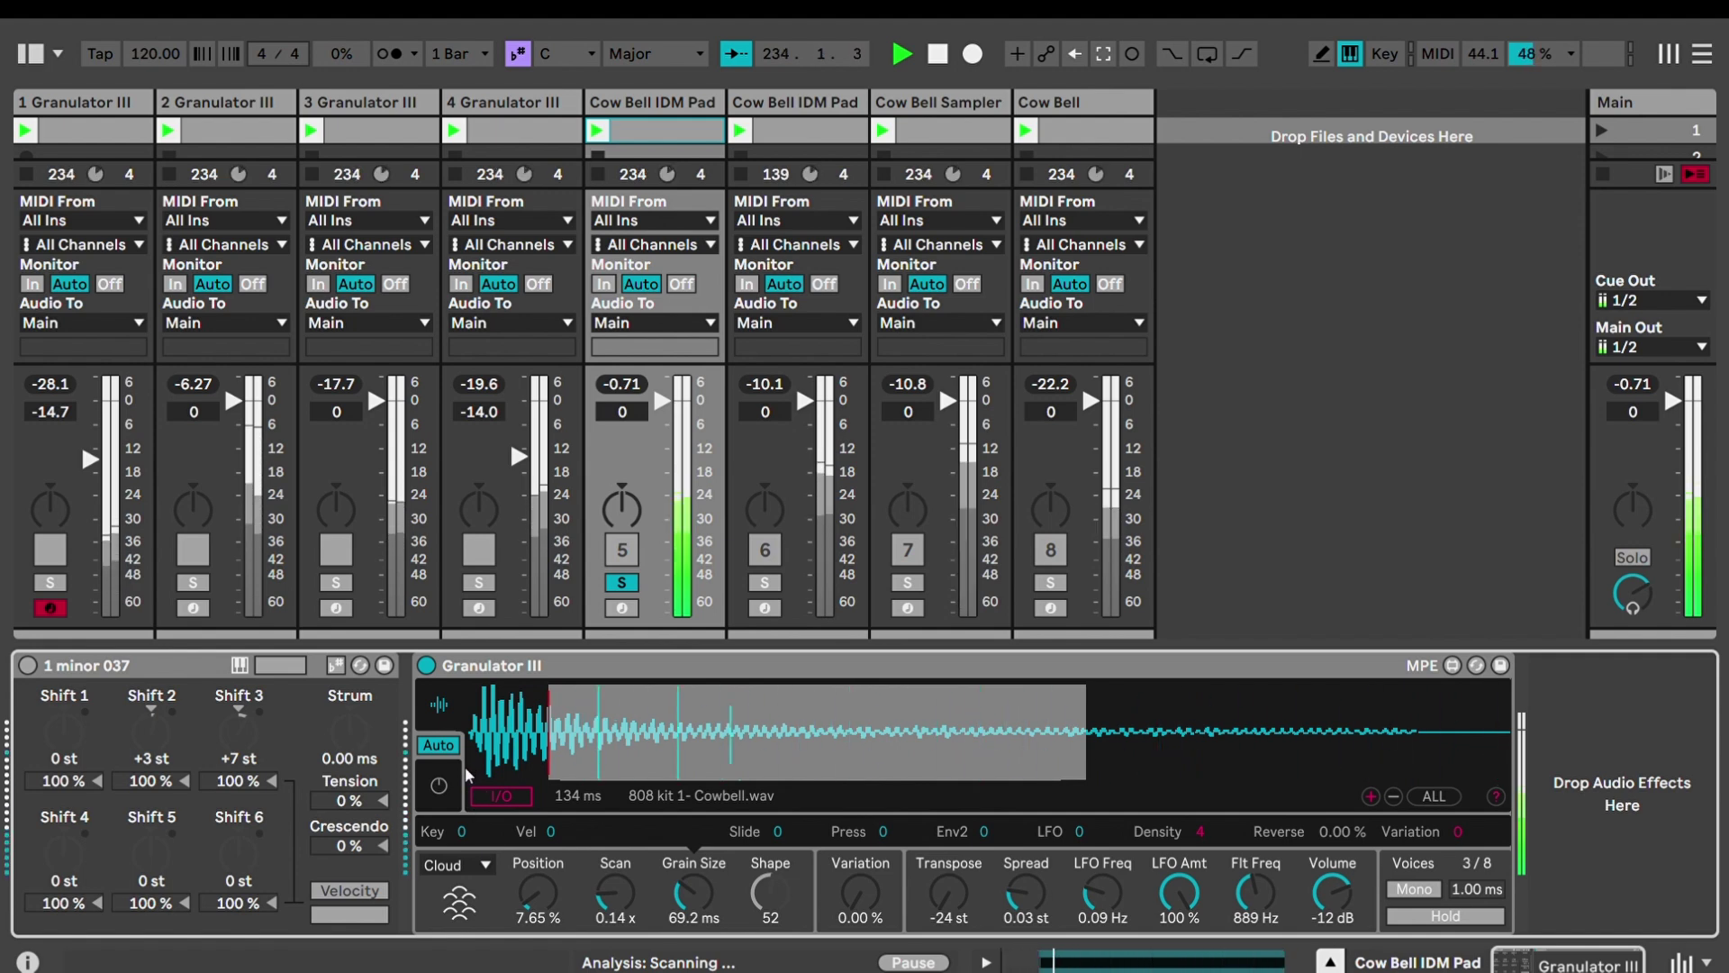
pyautogui.moveTo(538, 870)
pyautogui.mouseDown()
pyautogui.moveTo(538, 854)
pyautogui.moveTo(550, 900)
pyautogui.mouseUp()
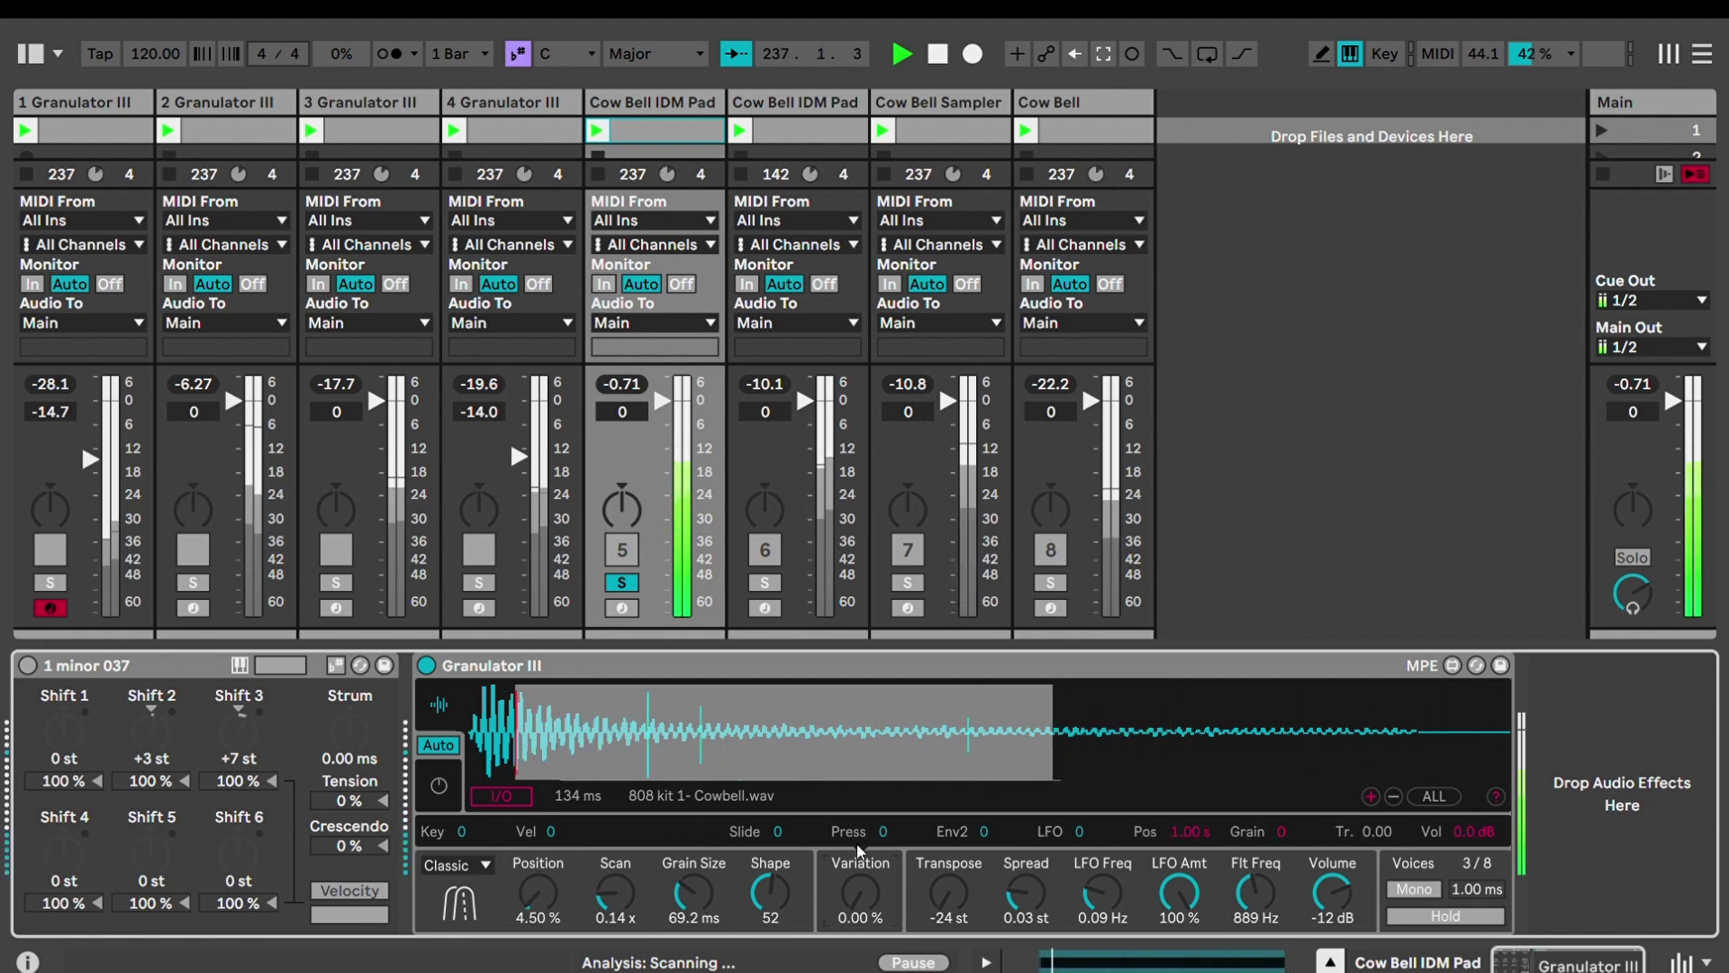
# Reduce Scan to 0.07 x, try a shorter scan Distance, and restore Distance to 100 %
pyautogui.click(874, 872)
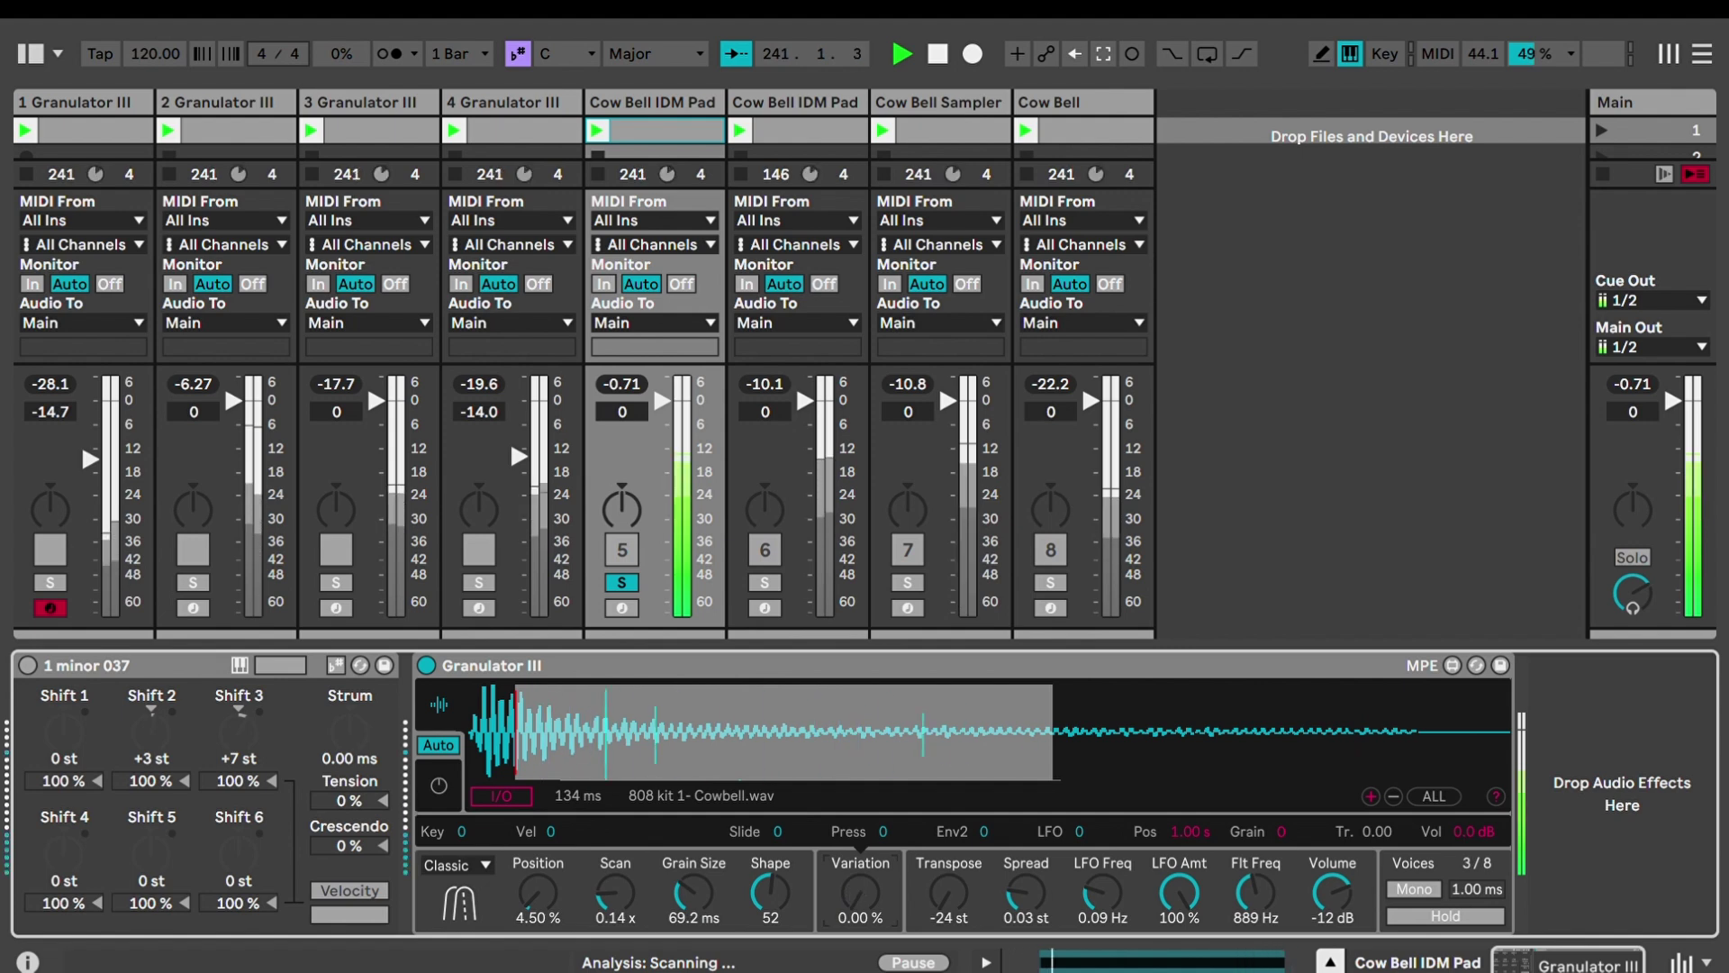
pyautogui.moveTo(615, 891); pyautogui.dragTo(615, 909)
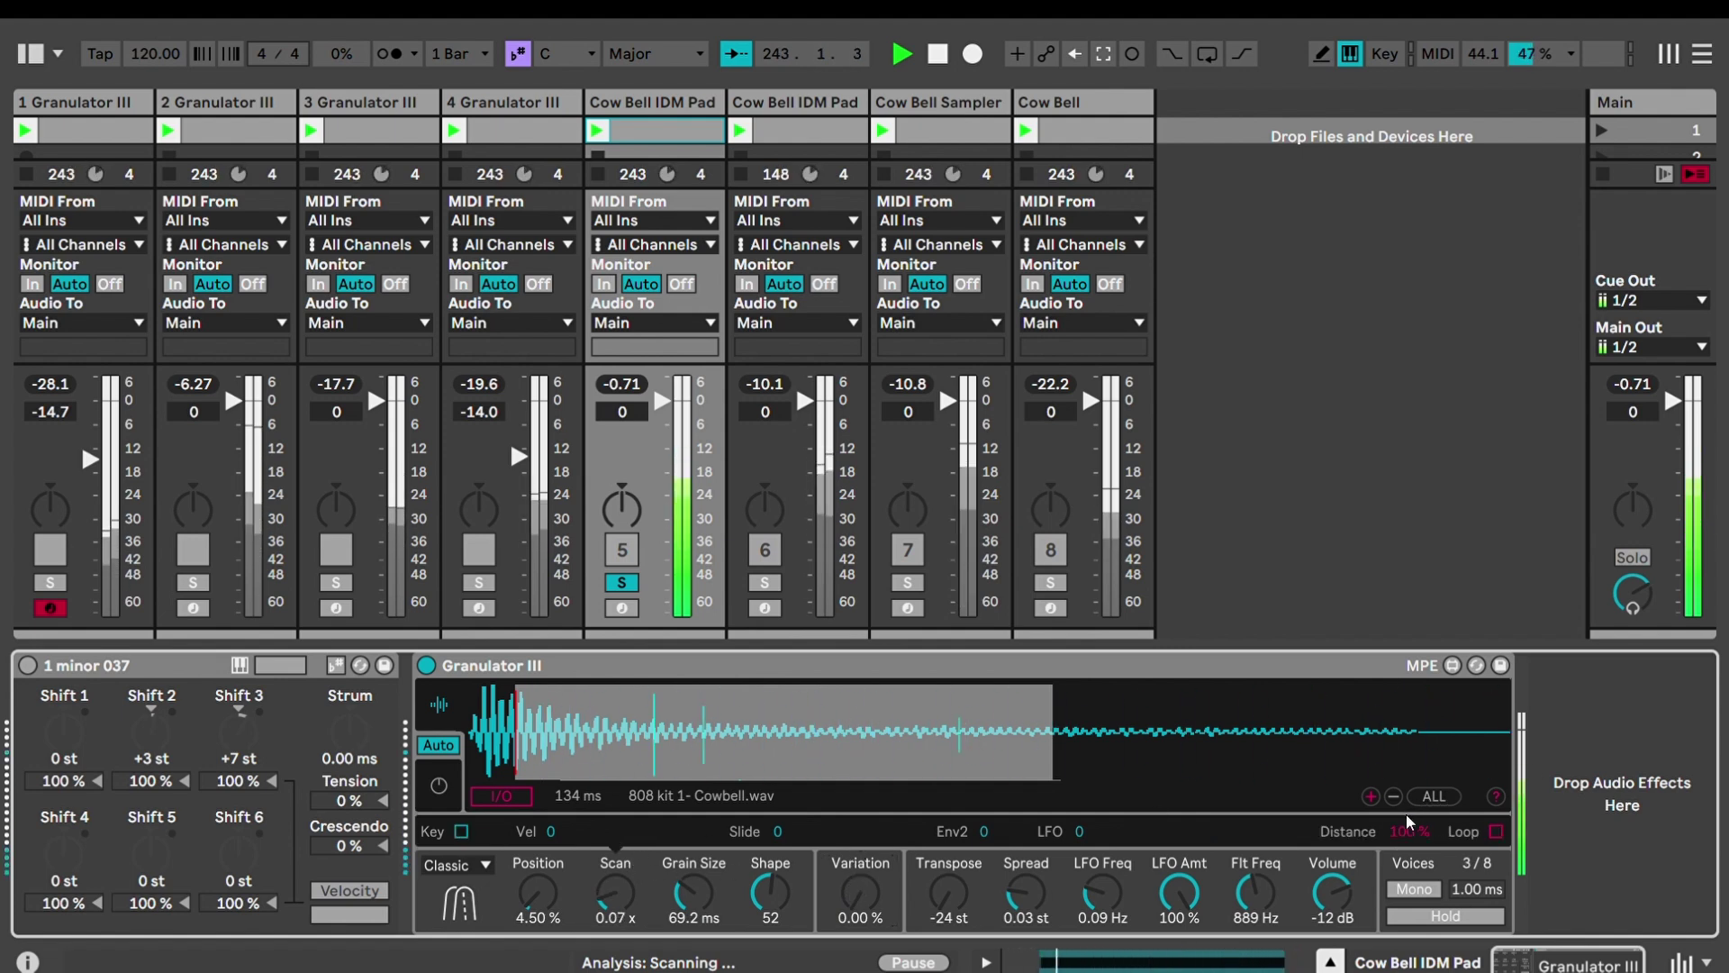
pyautogui.moveTo(1409, 825); pyautogui.dragTo(1409, 919)
pyautogui.moveTo(1410, 830); pyautogui.dragTo(1410, 737)
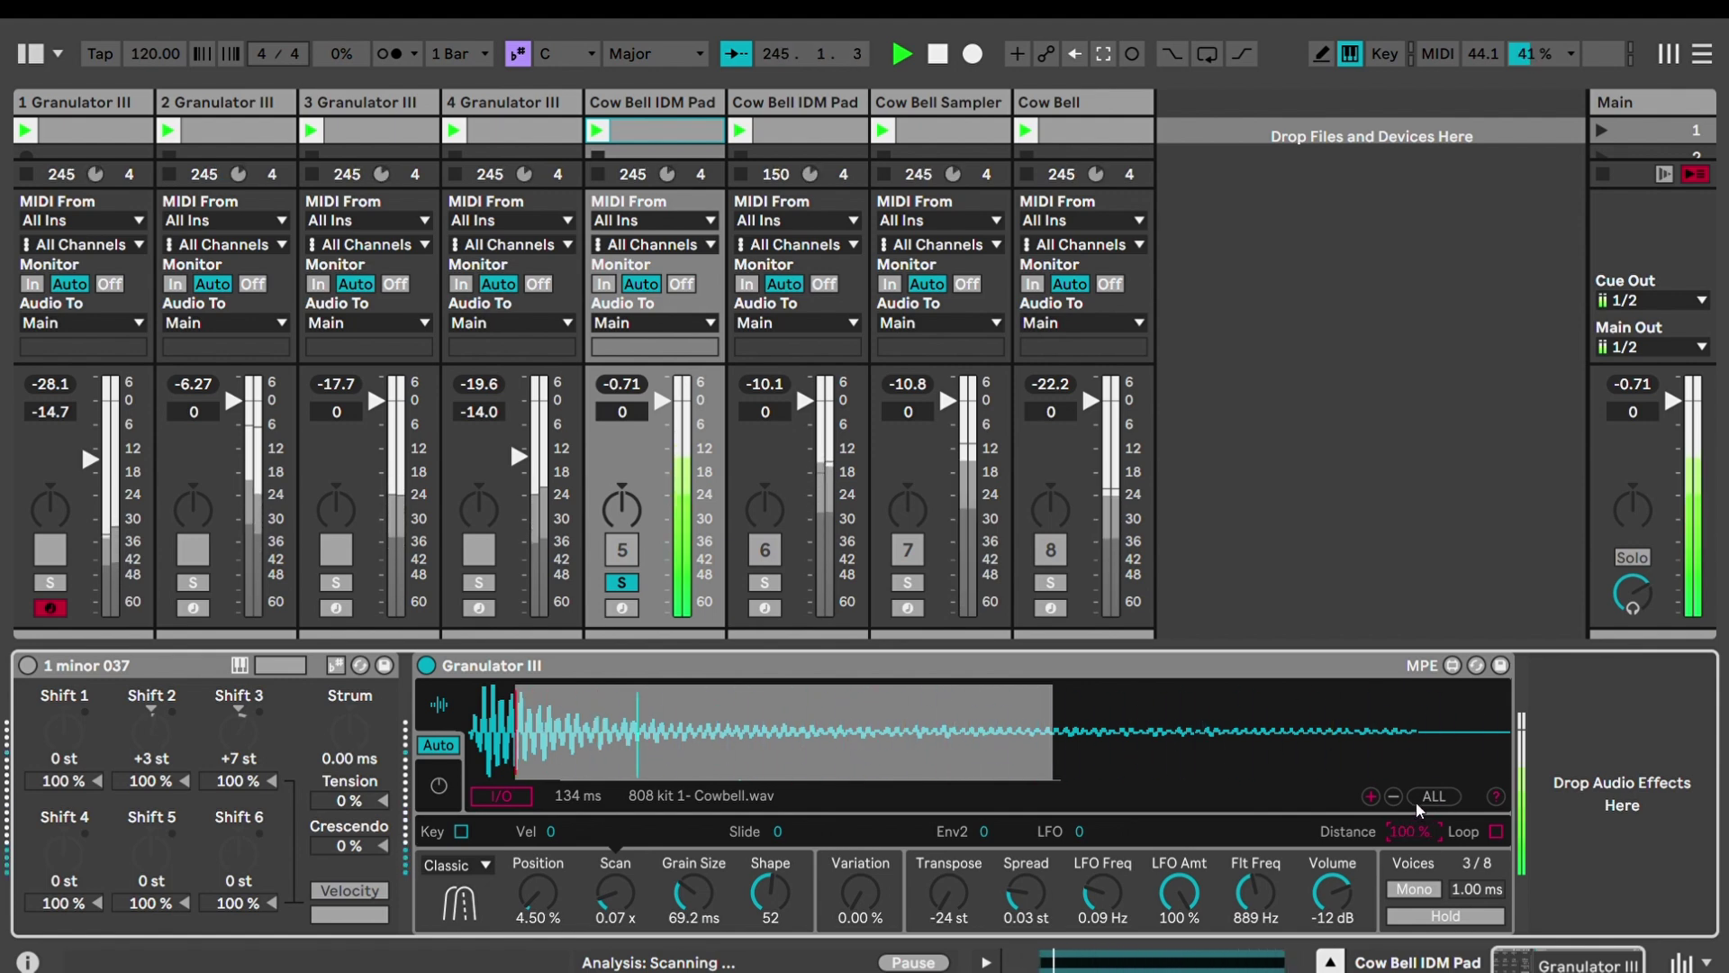
# Try overall Variation at 12.6 %, 16.8 % and 51.3 %, and set the Position variation amount to 0.00 ms
pyautogui.moveTo(878, 891); pyautogui.dragTo(878, 864)
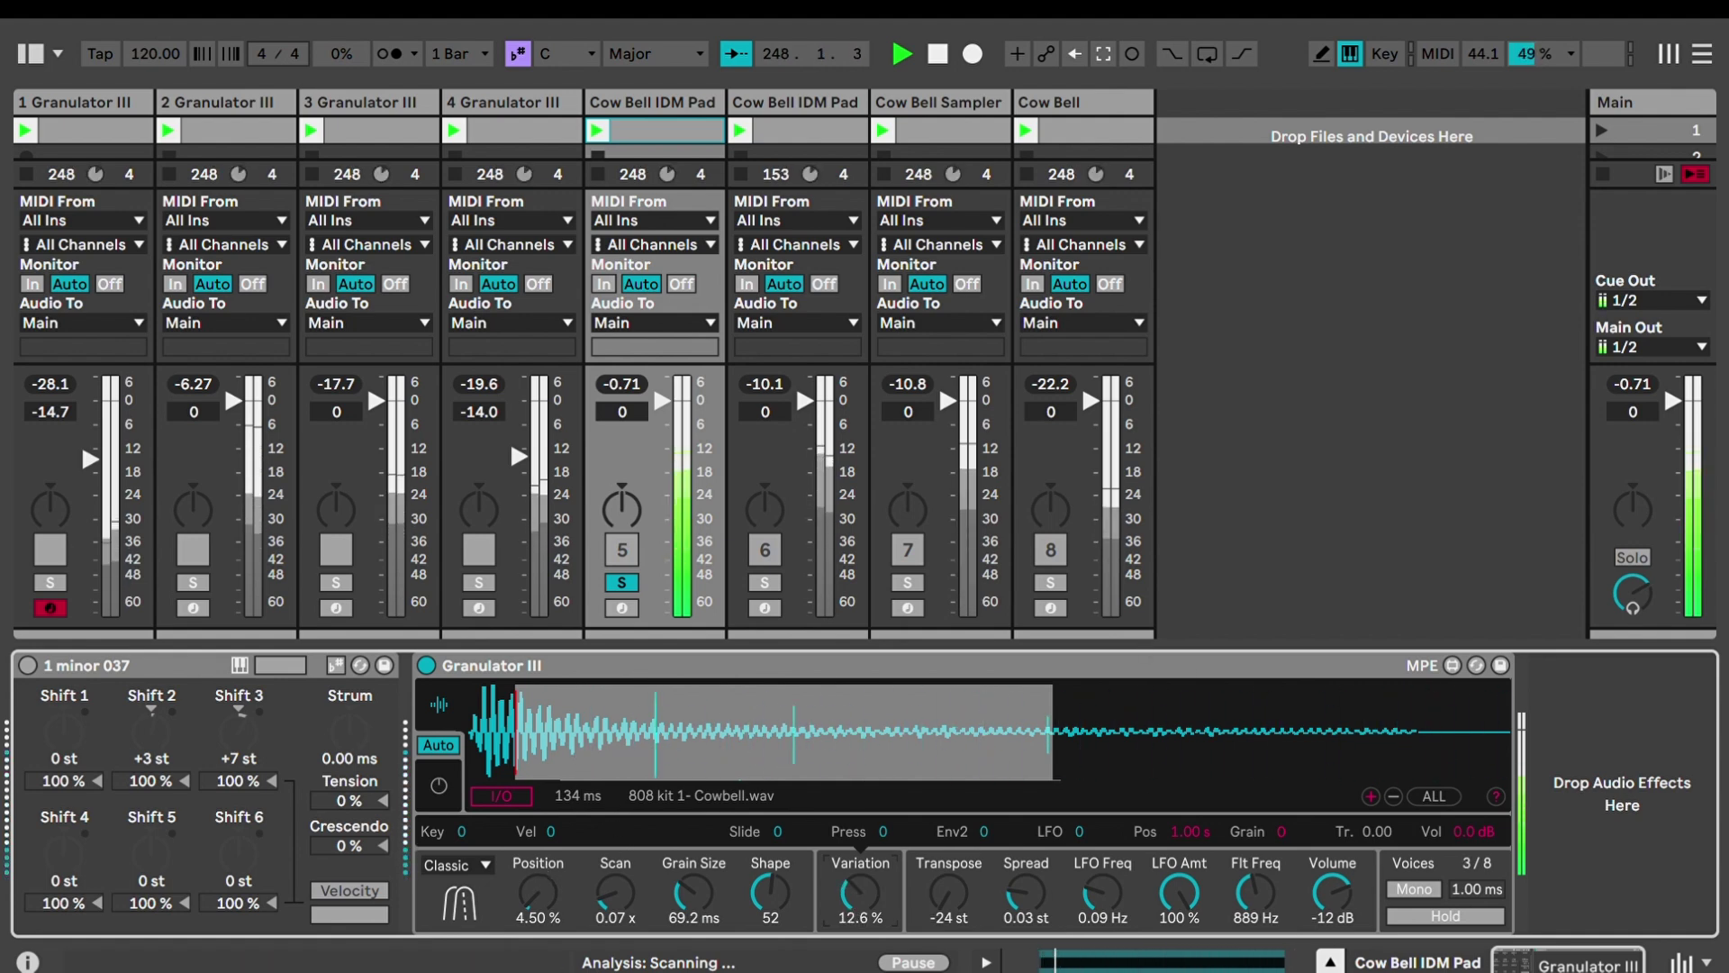
pyautogui.click(602, 882)
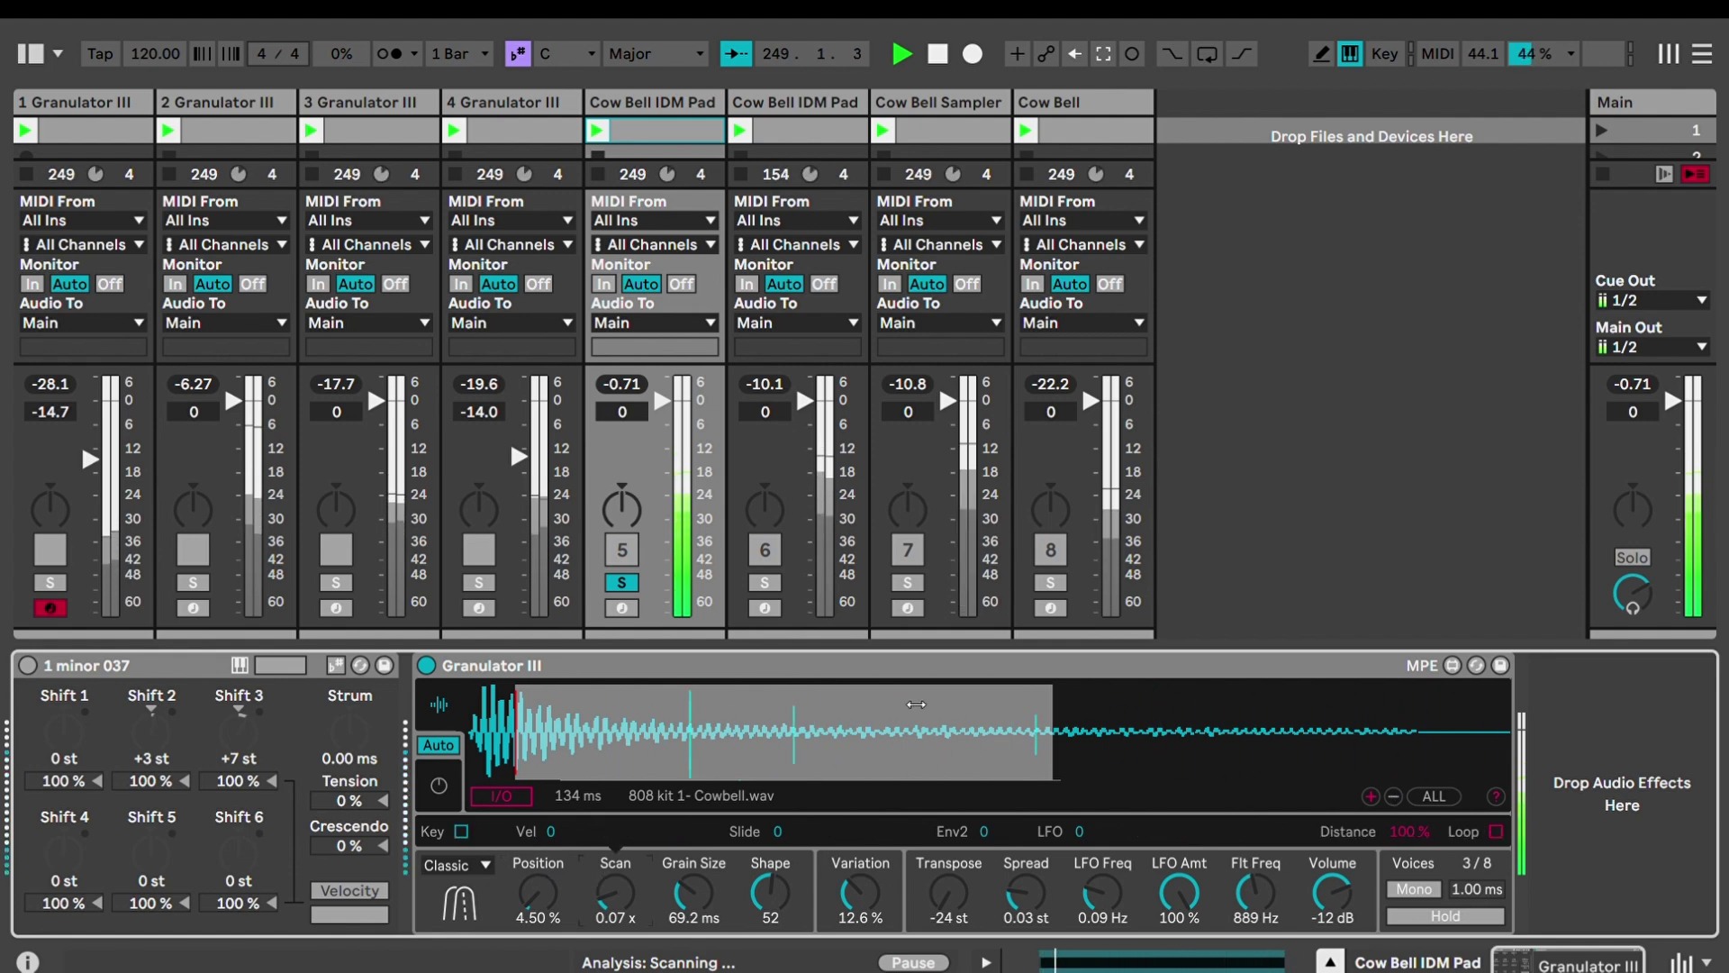
pyautogui.moveTo(877, 877); pyautogui.dragTo(878, 866)
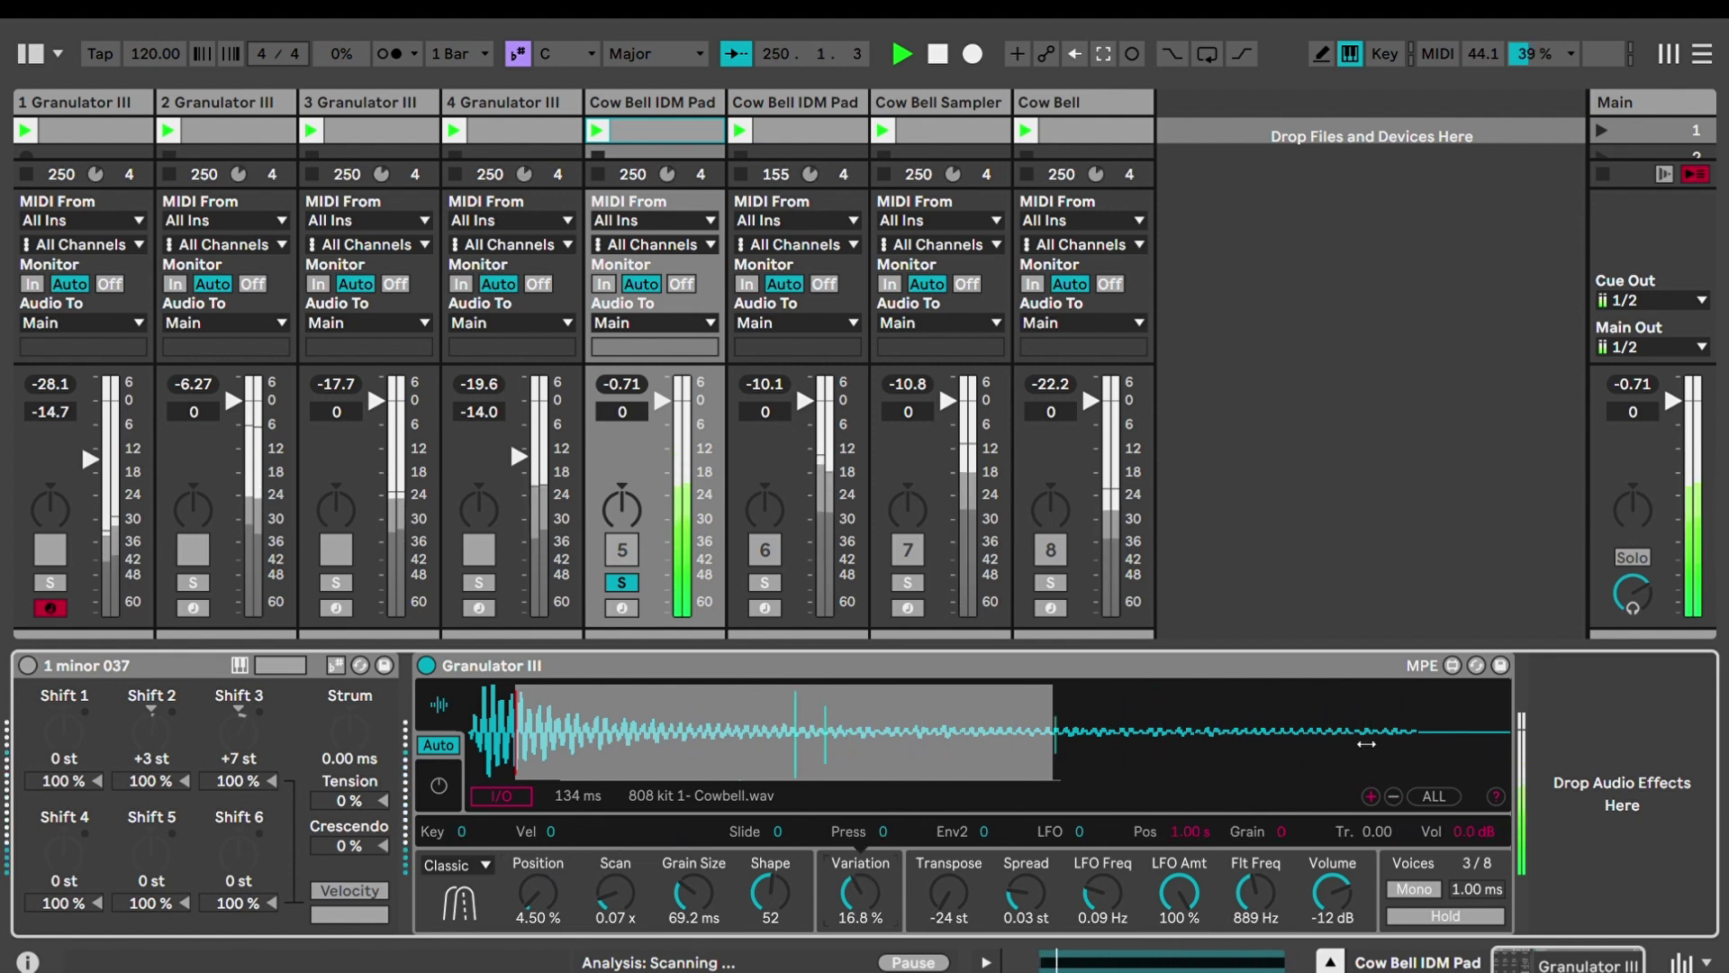
pyautogui.click(531, 870)
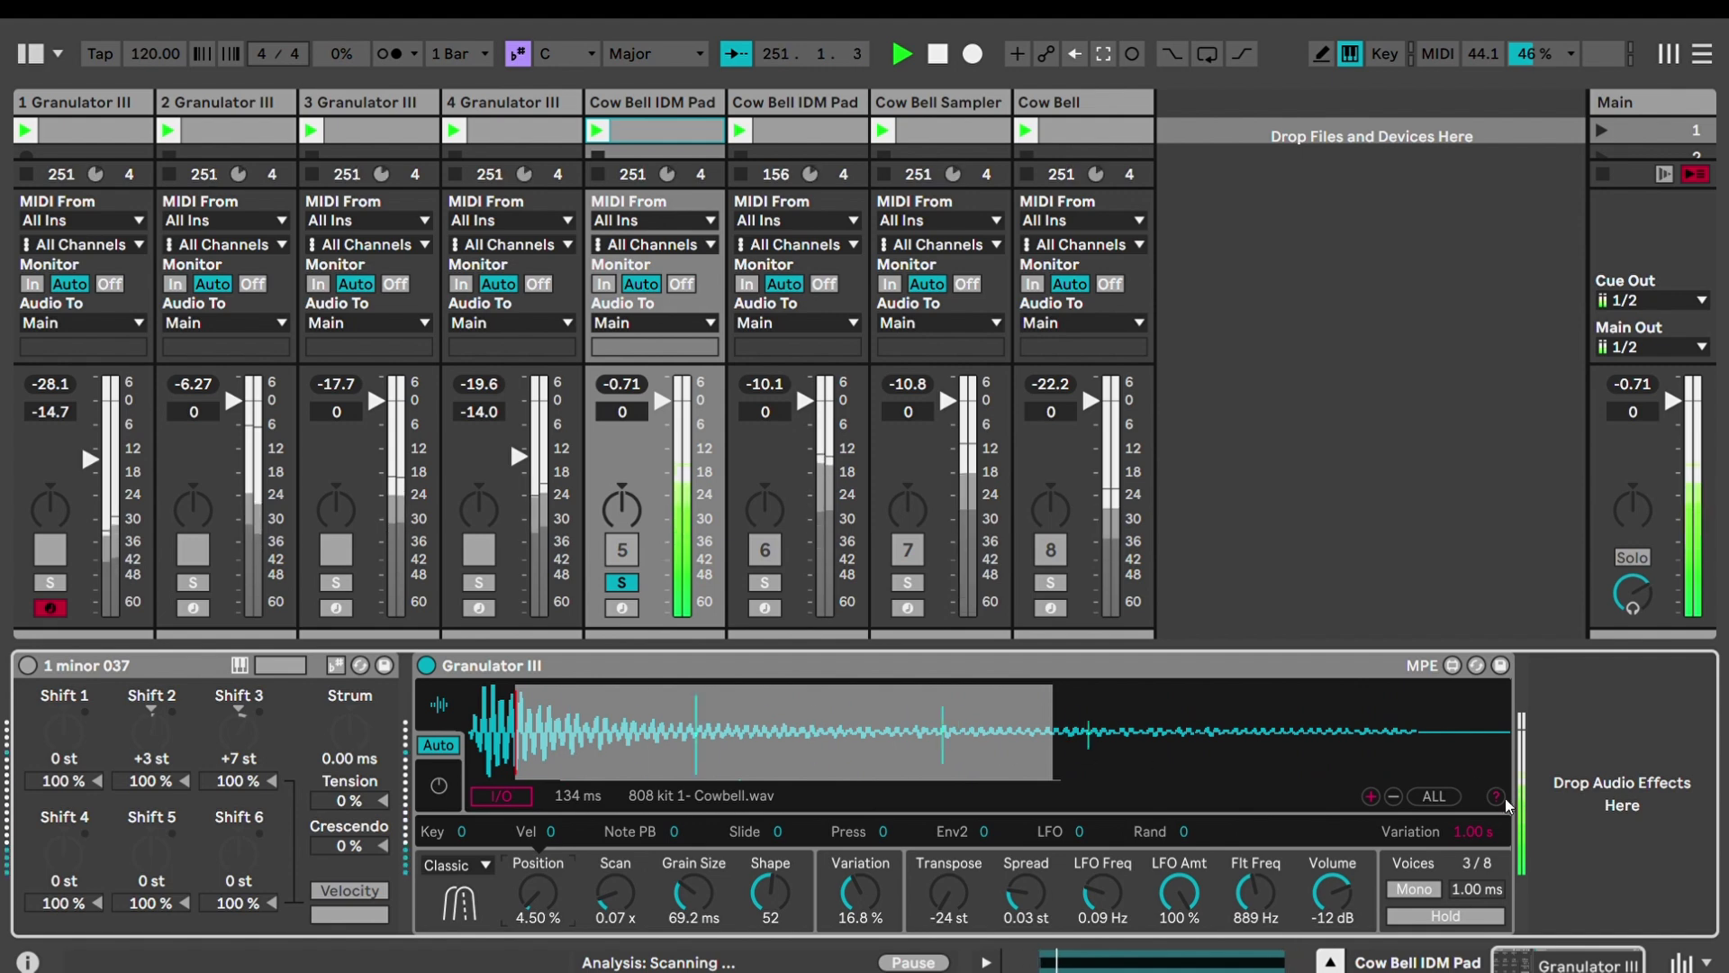
pyautogui.moveTo(843, 884); pyautogui.dragTo(843, 821)
pyautogui.click(535, 852)
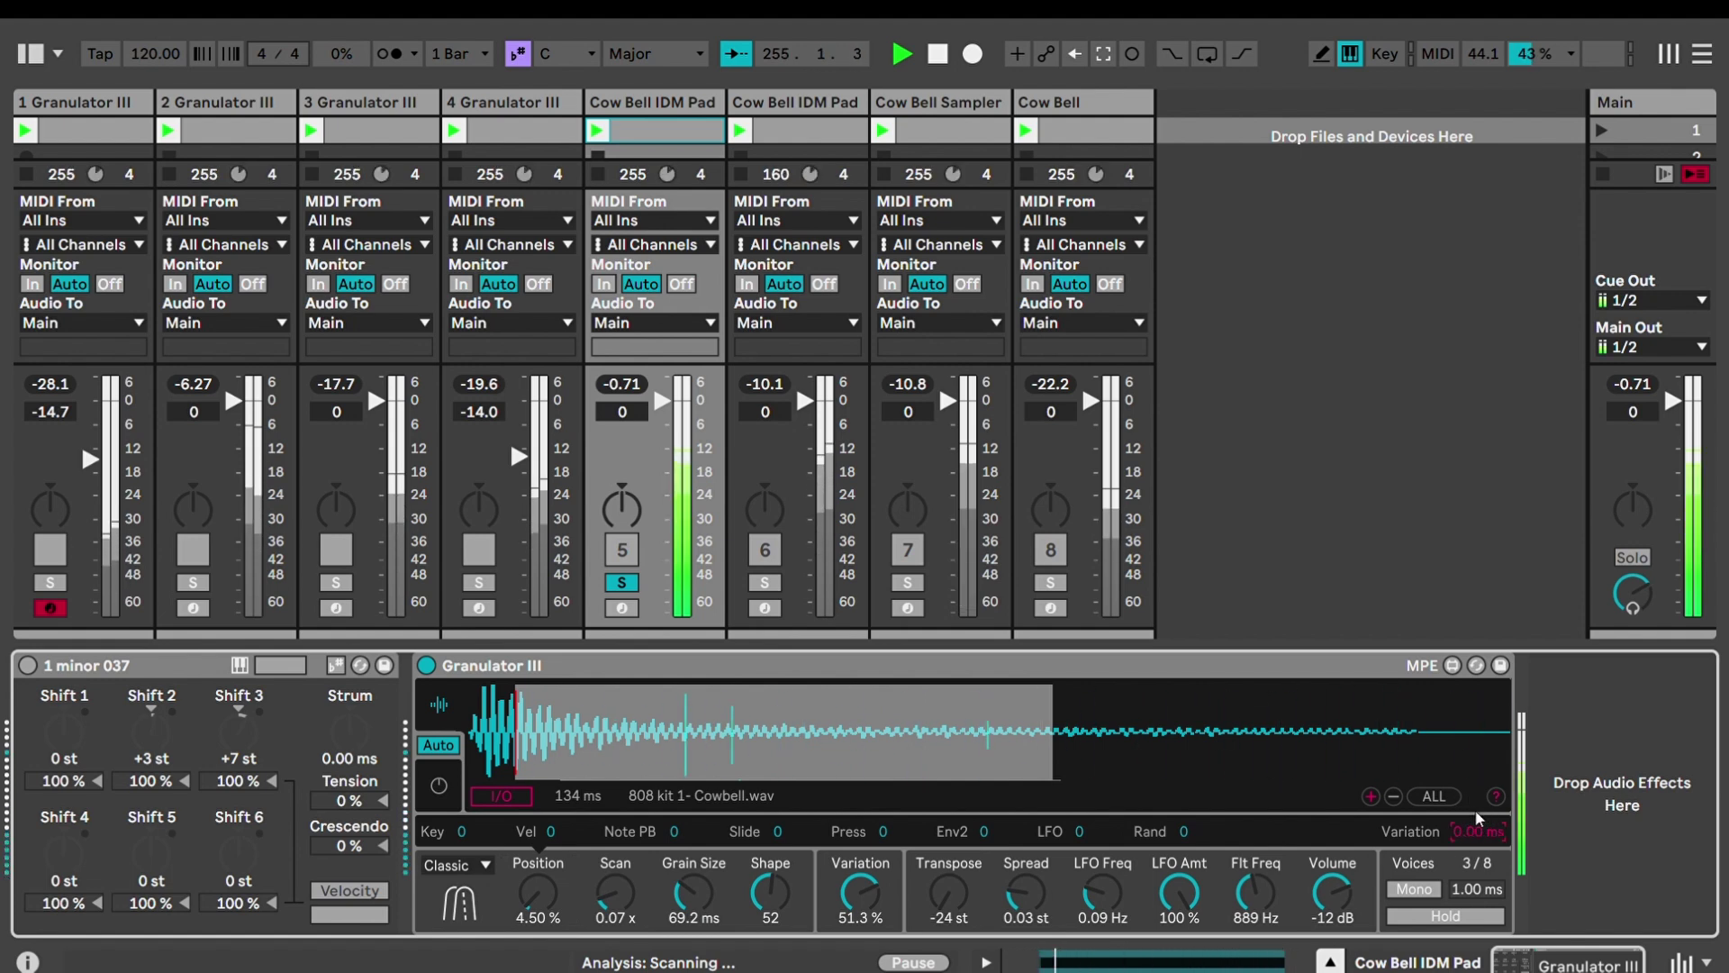
# Try Position variation at 1.39 s with overall Variation at 72.3 %, settle it at 982 ms, and reset overall Variation to 0 %
pyautogui.moveTo(1476, 828); pyautogui.dragTo(1476, 770)
pyautogui.moveTo(860, 887); pyautogui.dragTo(860, 849)
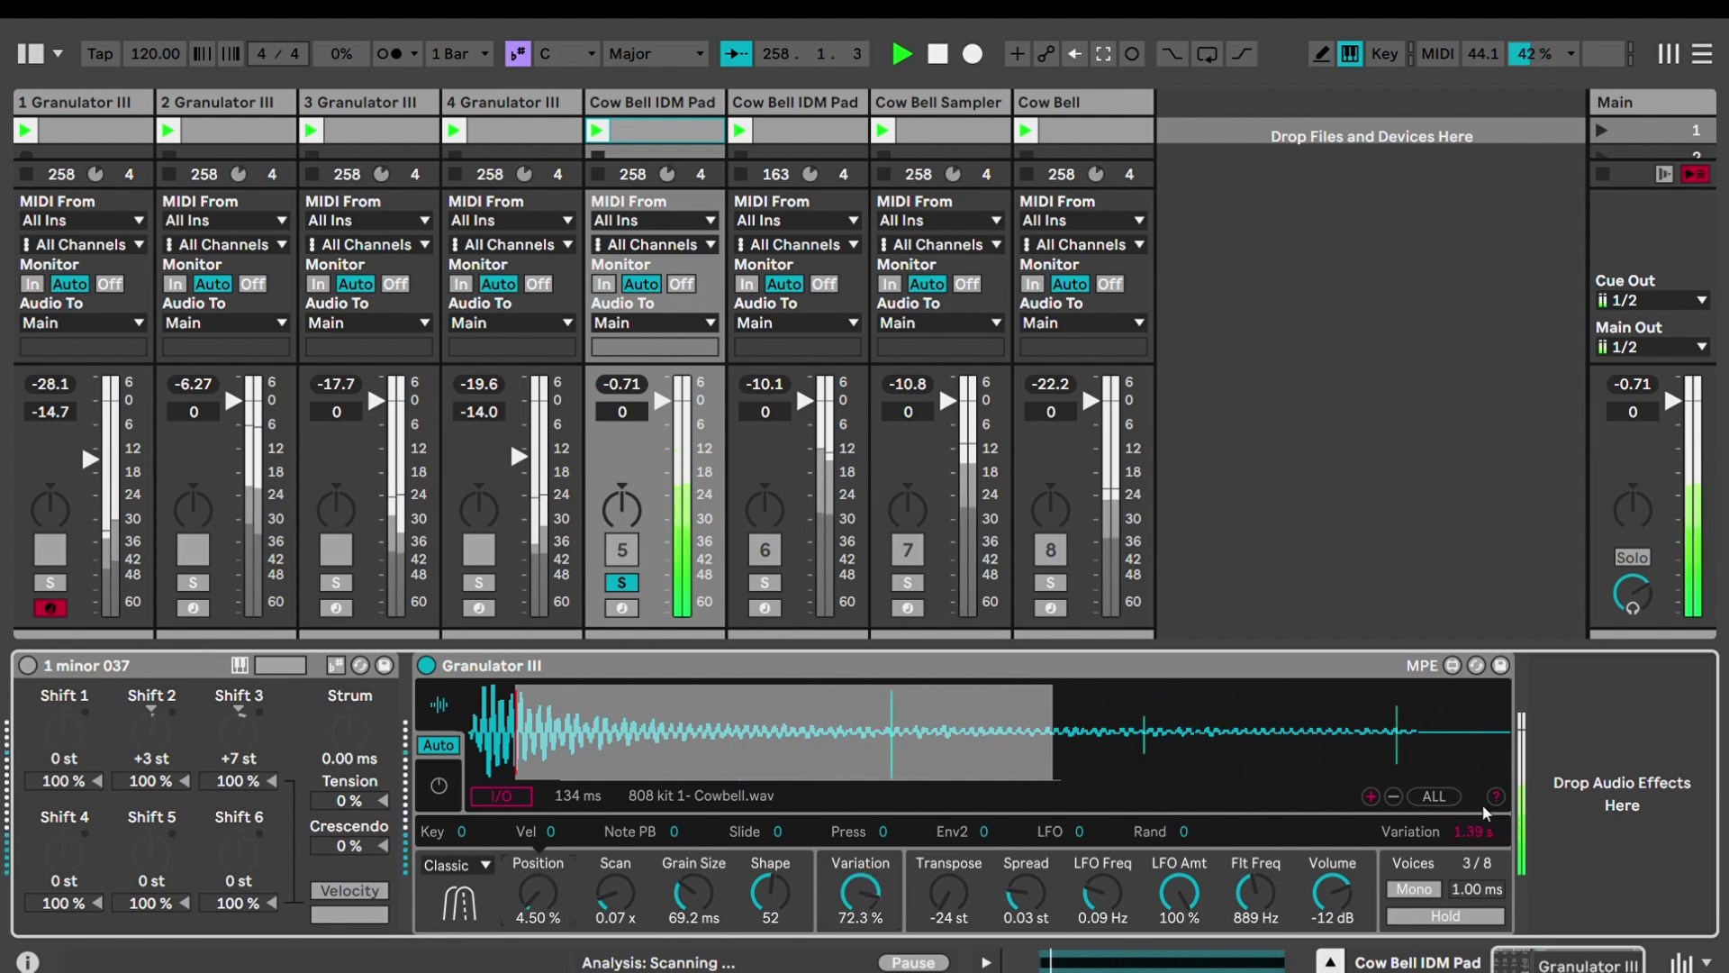
pyautogui.doubleClick(860, 892)
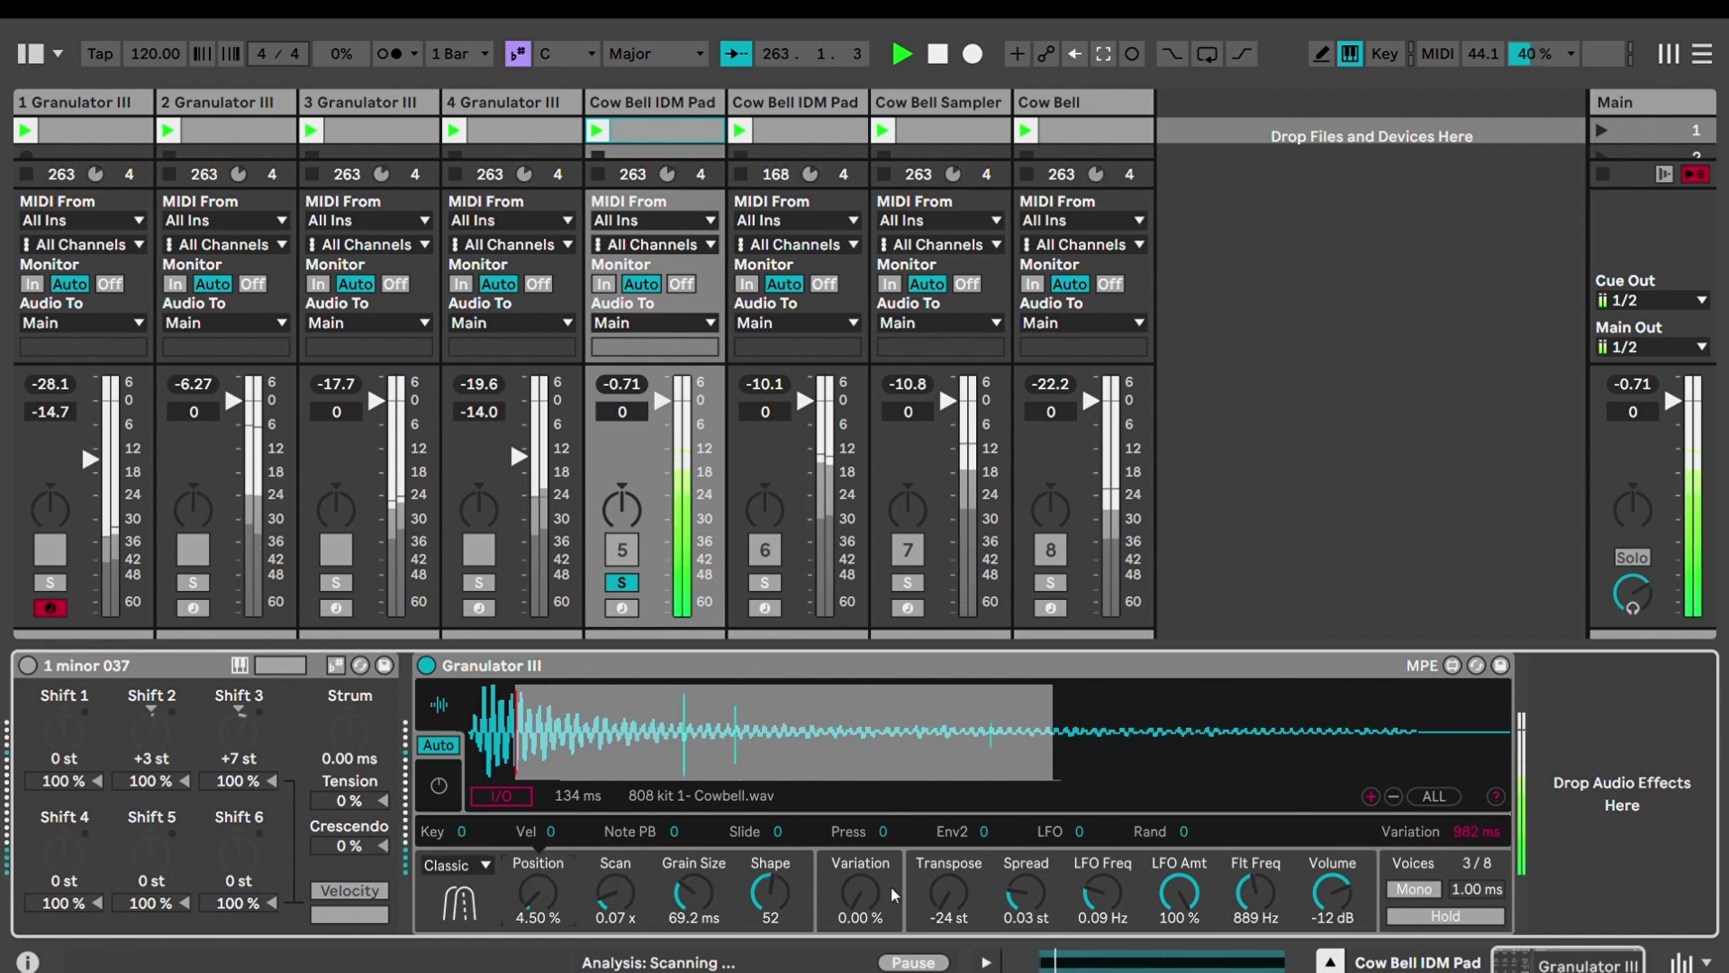
# Set the Grain variation amount to 38, try overall Variation at 12.0 %, and return Variation to 0 %
pyautogui.moveTo(865, 888); pyautogui.dragTo(864, 833)
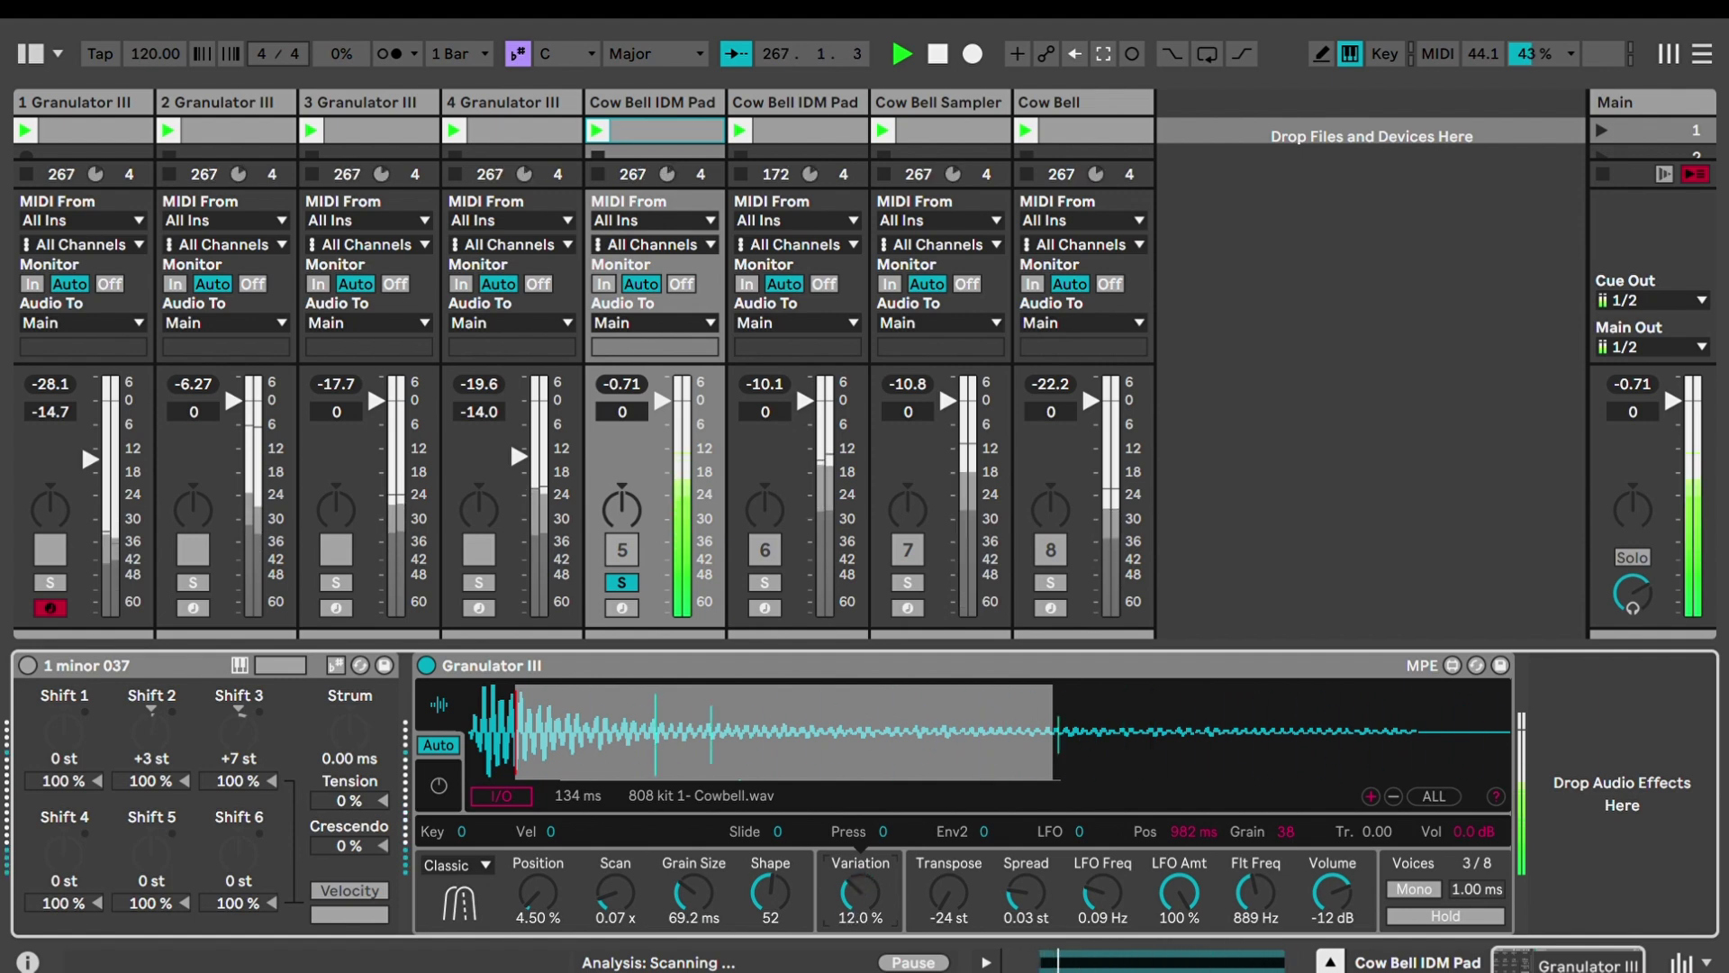
pyautogui.moveTo(865, 833); pyautogui.dragTo(859, 880)
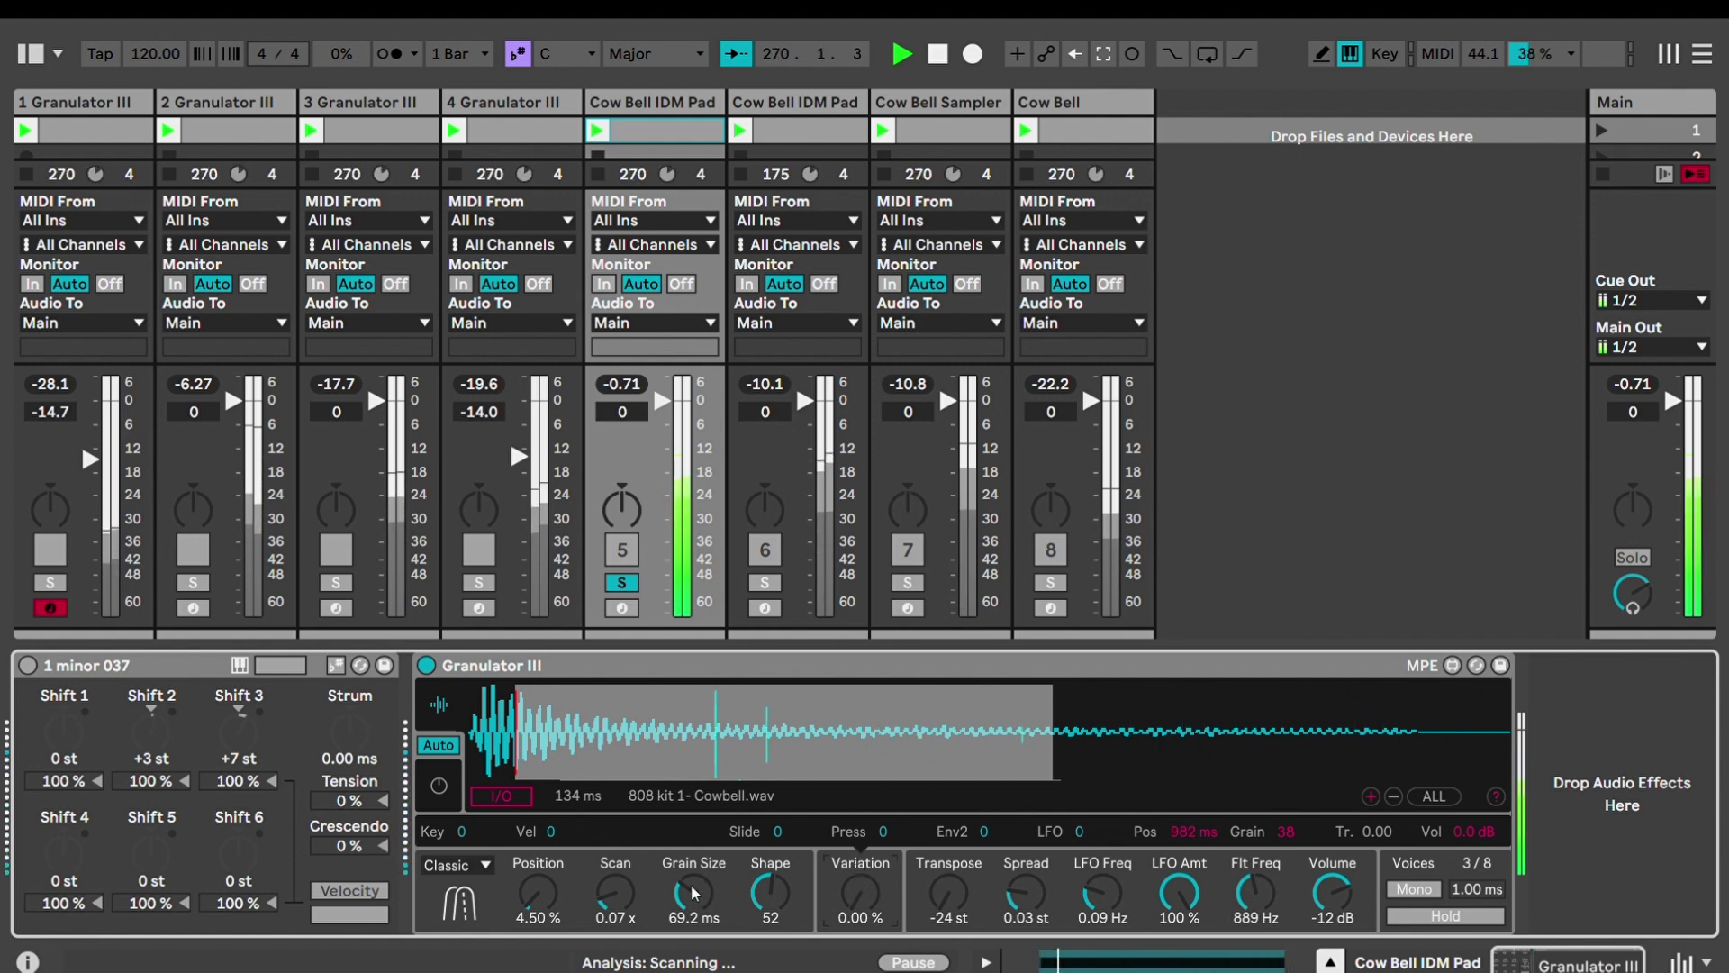
# Reduce Grain Size to 7.69 ms, try Variation at 13.7 %, and reset Variation to 0 %
pyautogui.moveTo(694, 891); pyautogui.dragTo(694, 937)
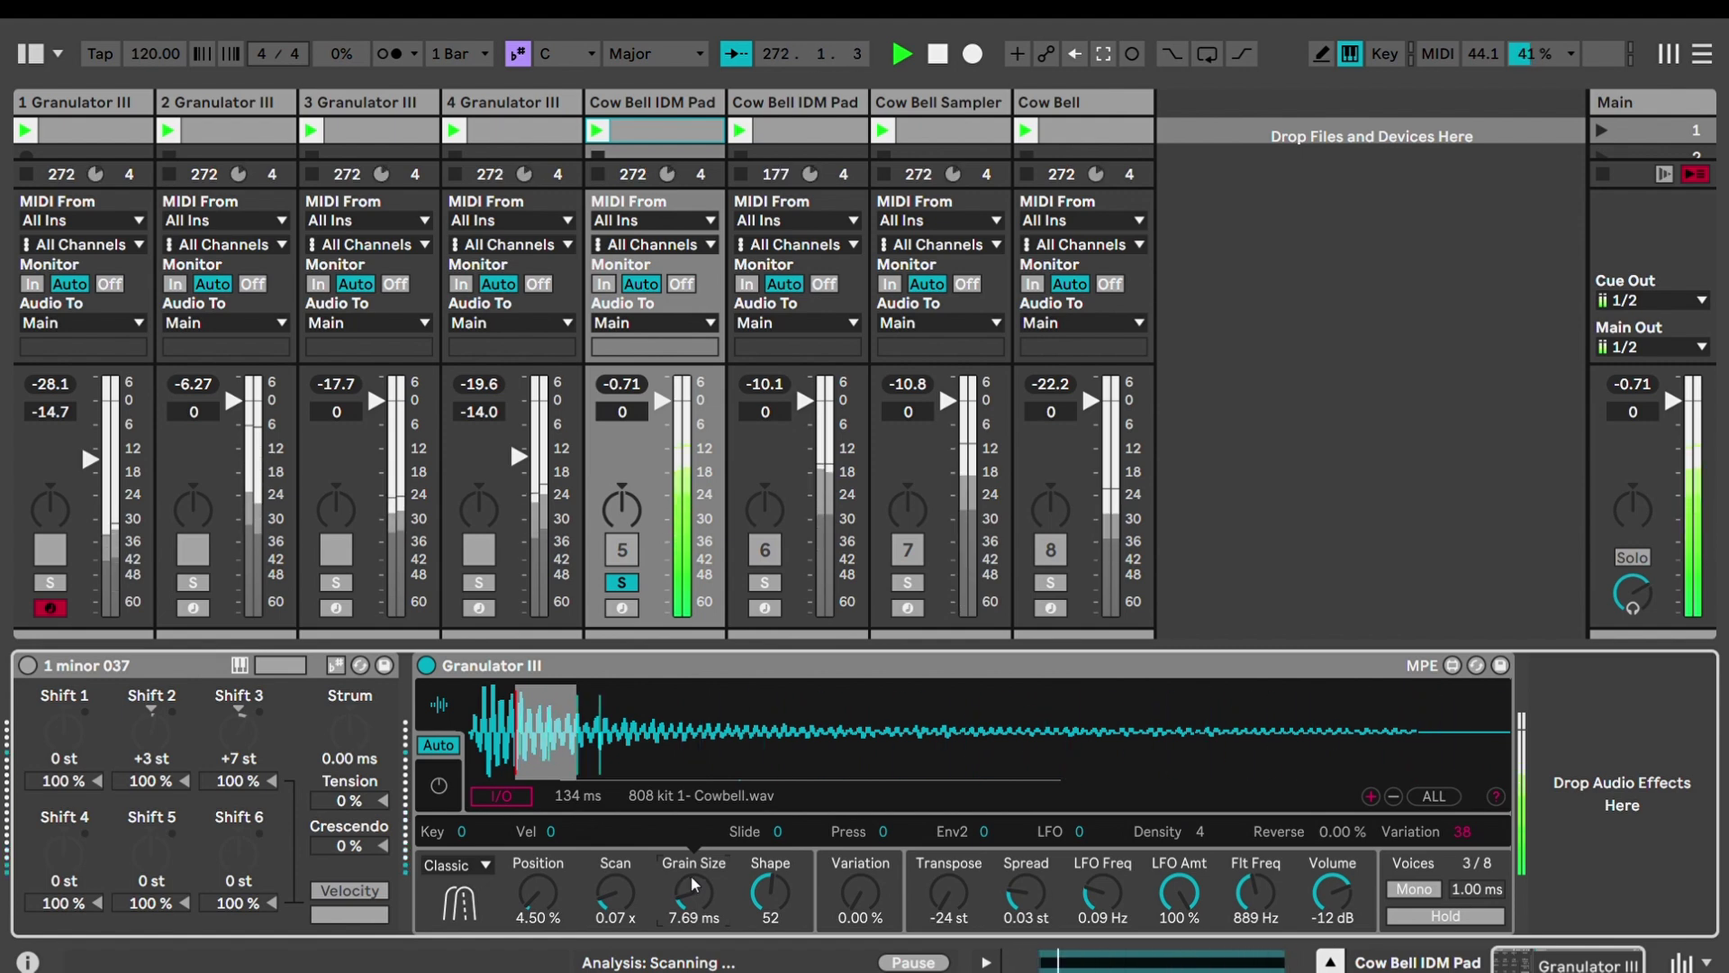
pyautogui.moveTo(861, 872); pyautogui.dragTo(870, 885)
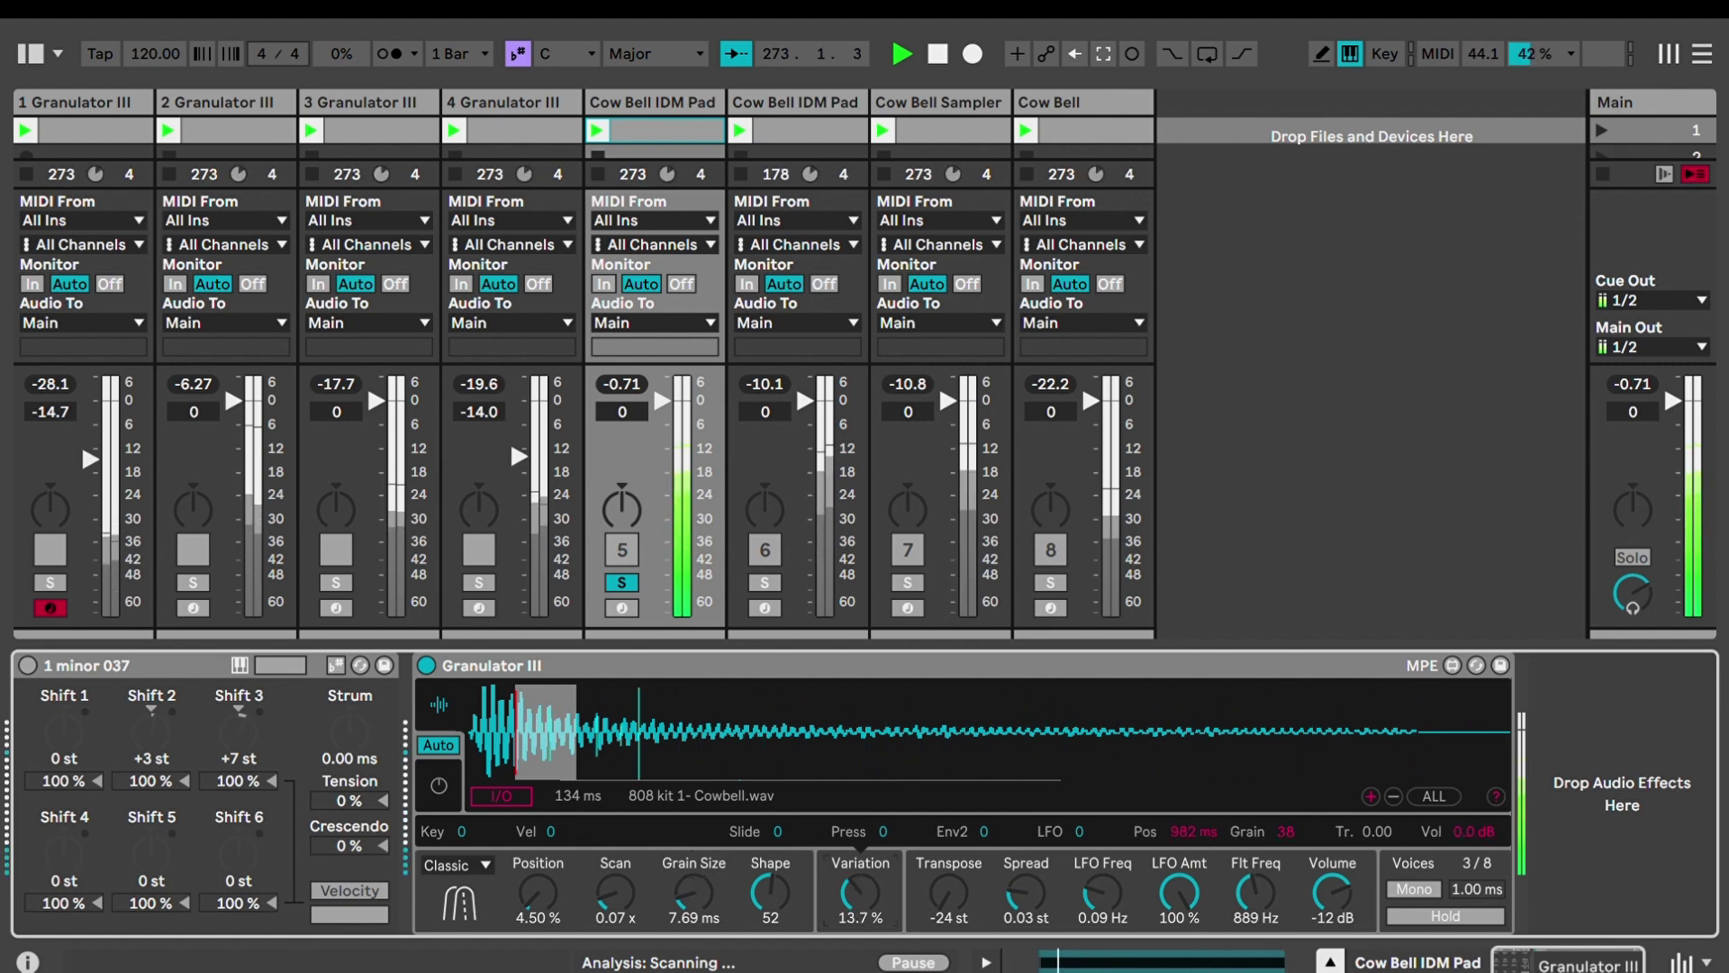
pyautogui.doubleClick(864, 885)
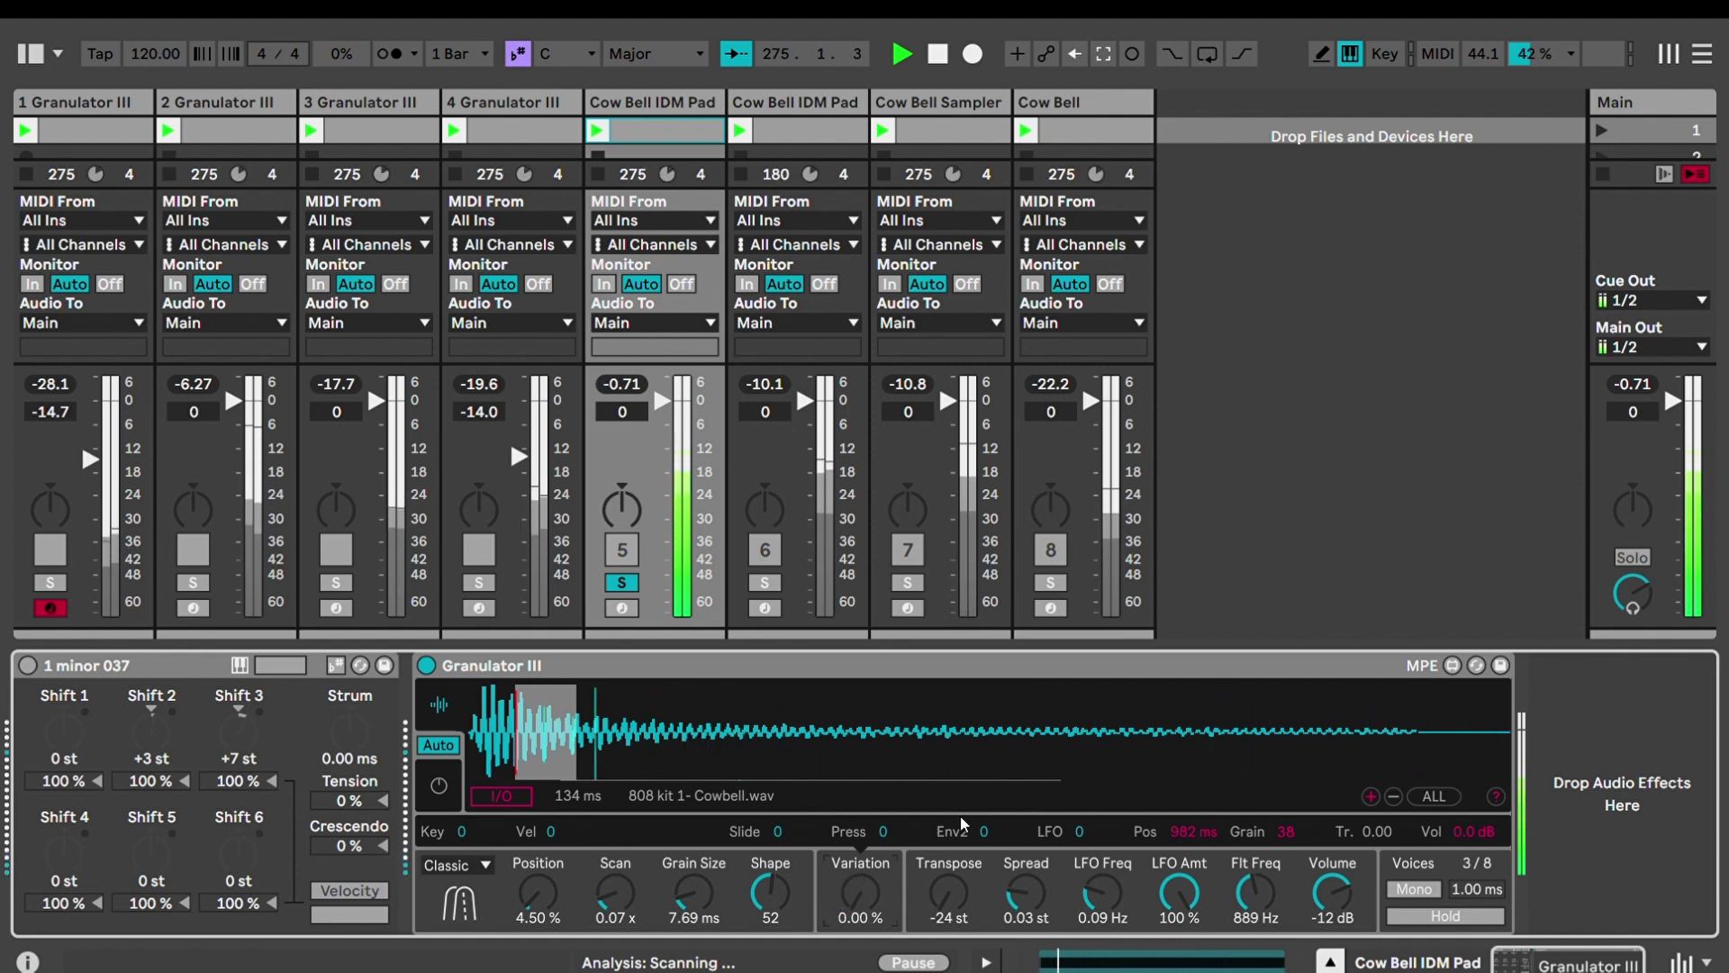
# Modulate Variation with Envelope 2 at 100, switch off automatic view switching, and set Variation to 5.21 %
pyautogui.moveTo(986, 830); pyautogui.dragTo(985, 739)
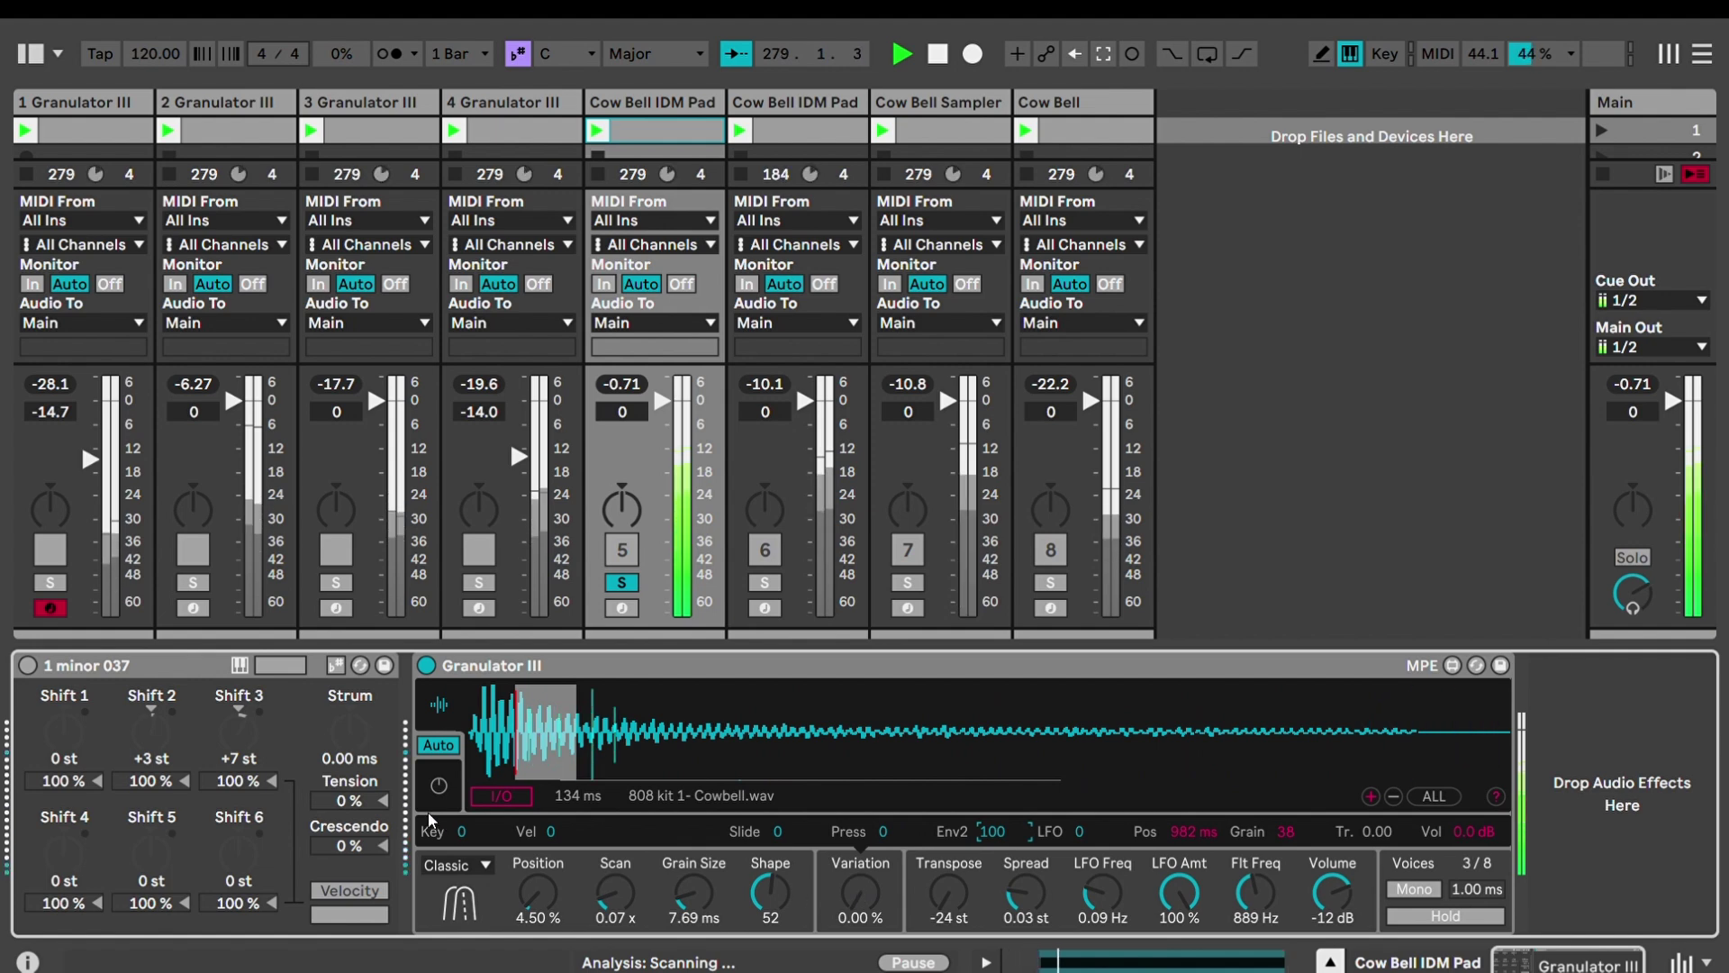
pyautogui.click(439, 784)
pyautogui.click(439, 785)
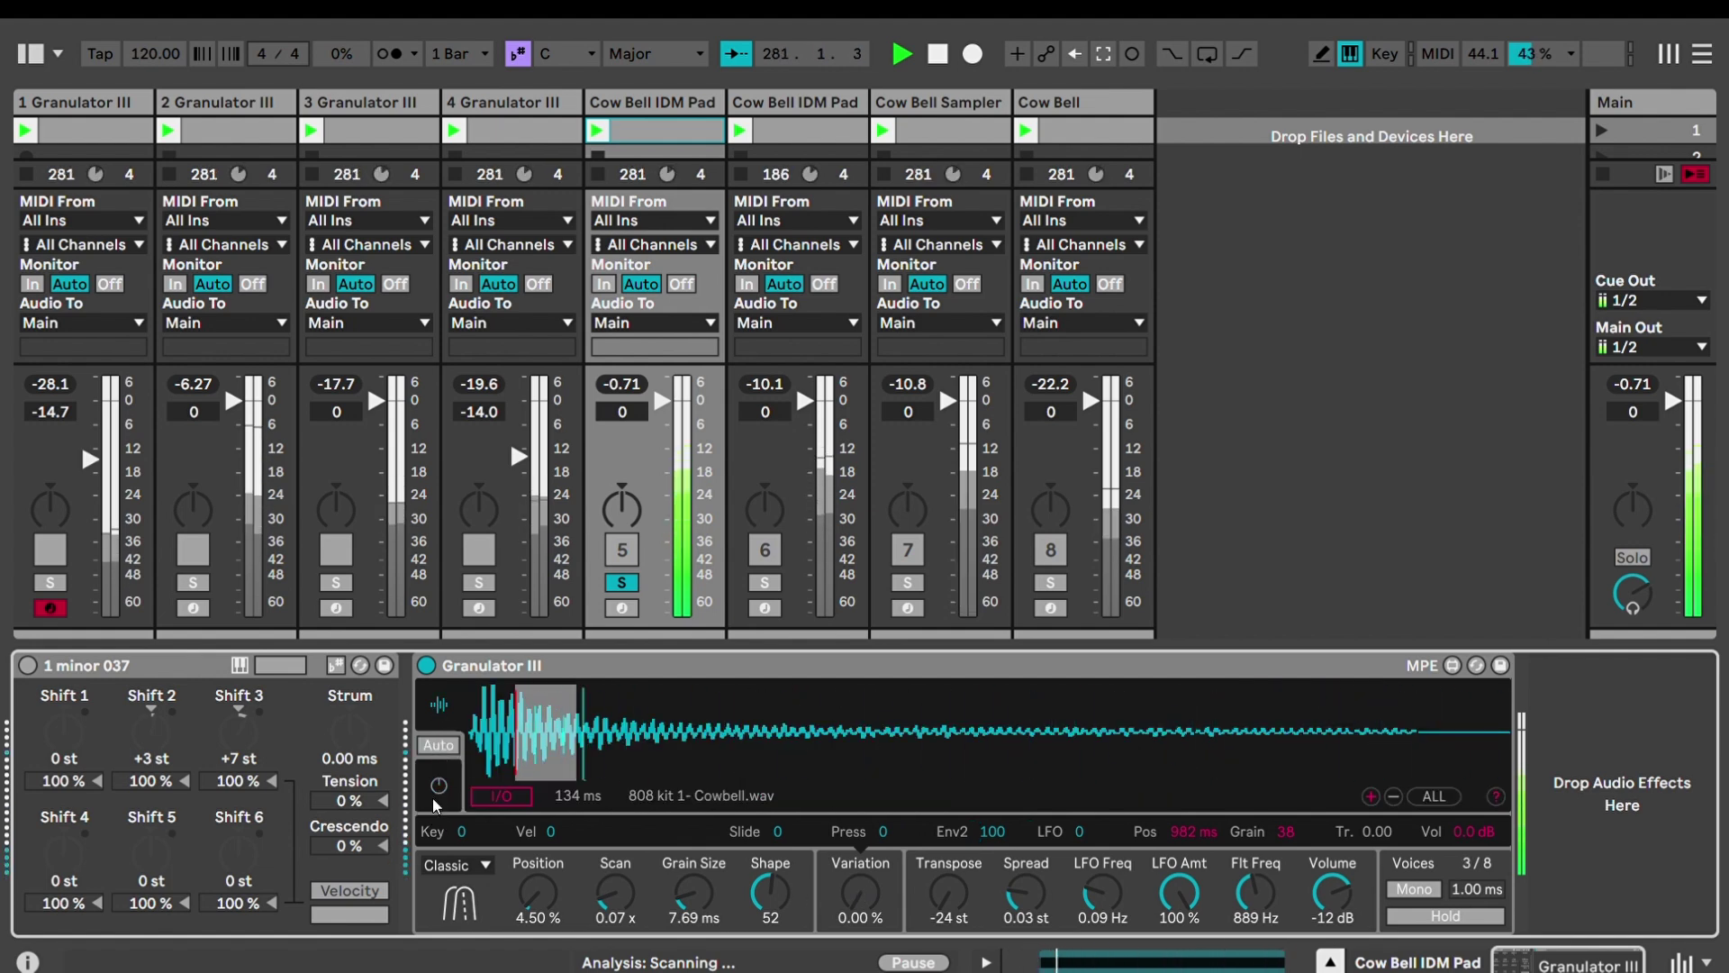
pyautogui.moveTo(860, 894); pyautogui.dragTo(863, 885)
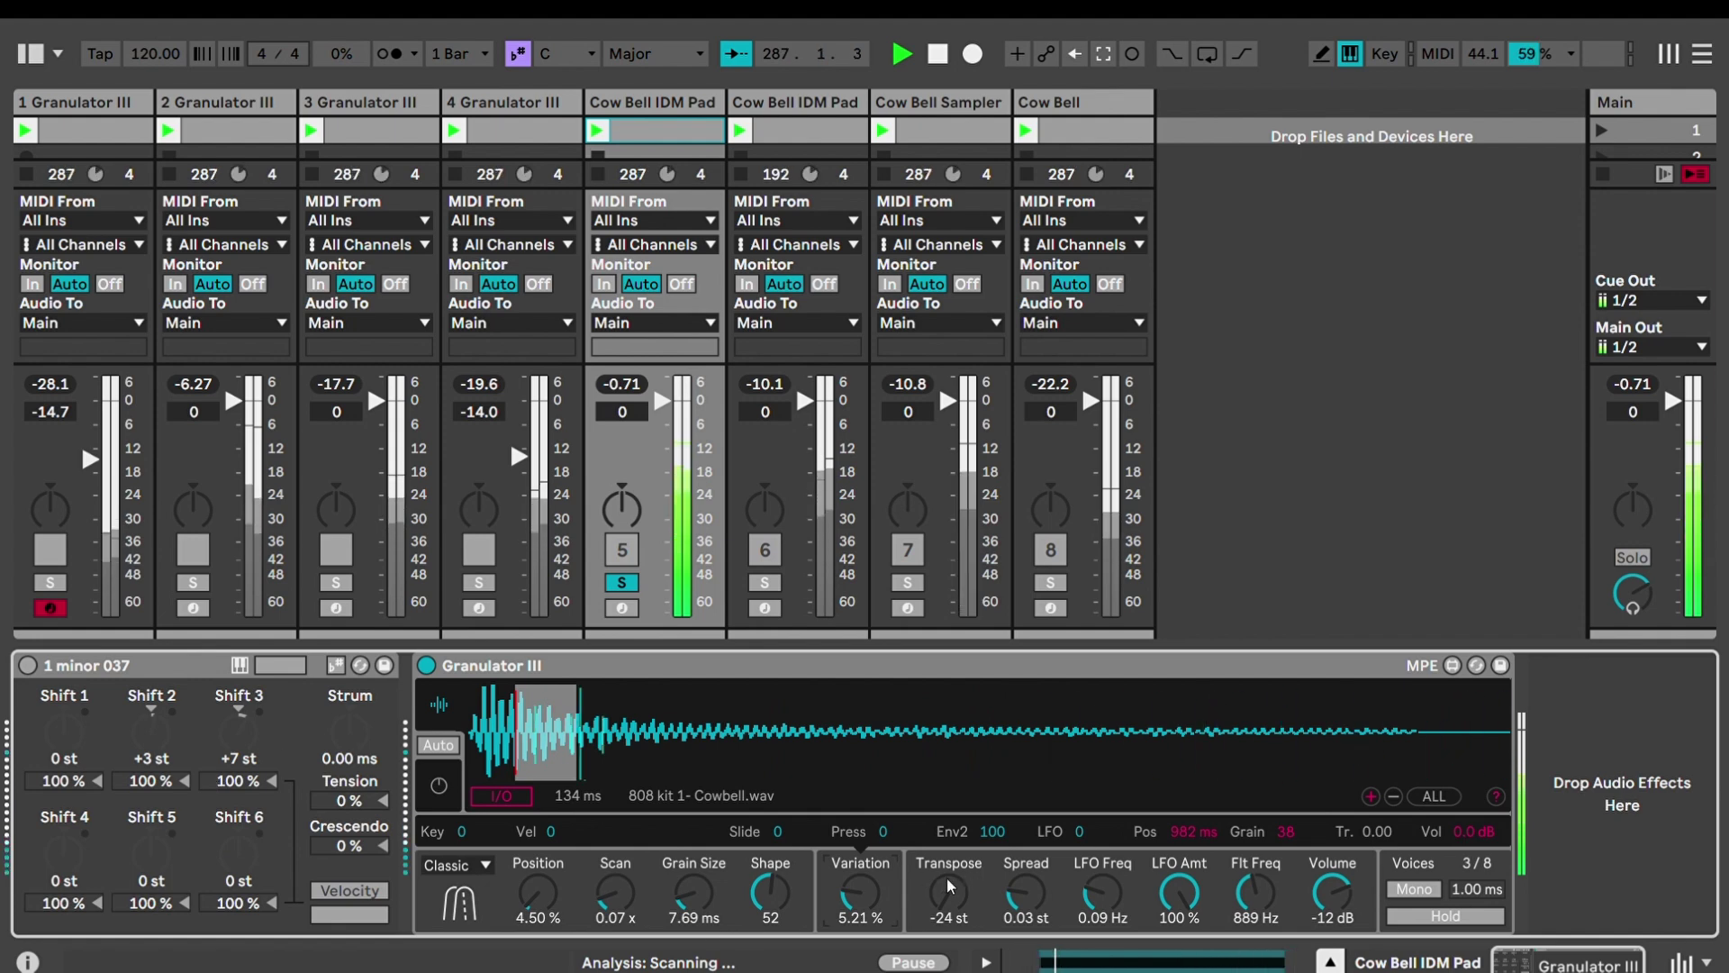
# Try Transpose at 0 st, move the grain Position to 14.9 %, and return Transpose to -24 st
pyautogui.moveTo(956, 883); pyautogui.dragTo(957, 840)
pyautogui.moveTo(700, 760); pyautogui.dragTo(807, 763)
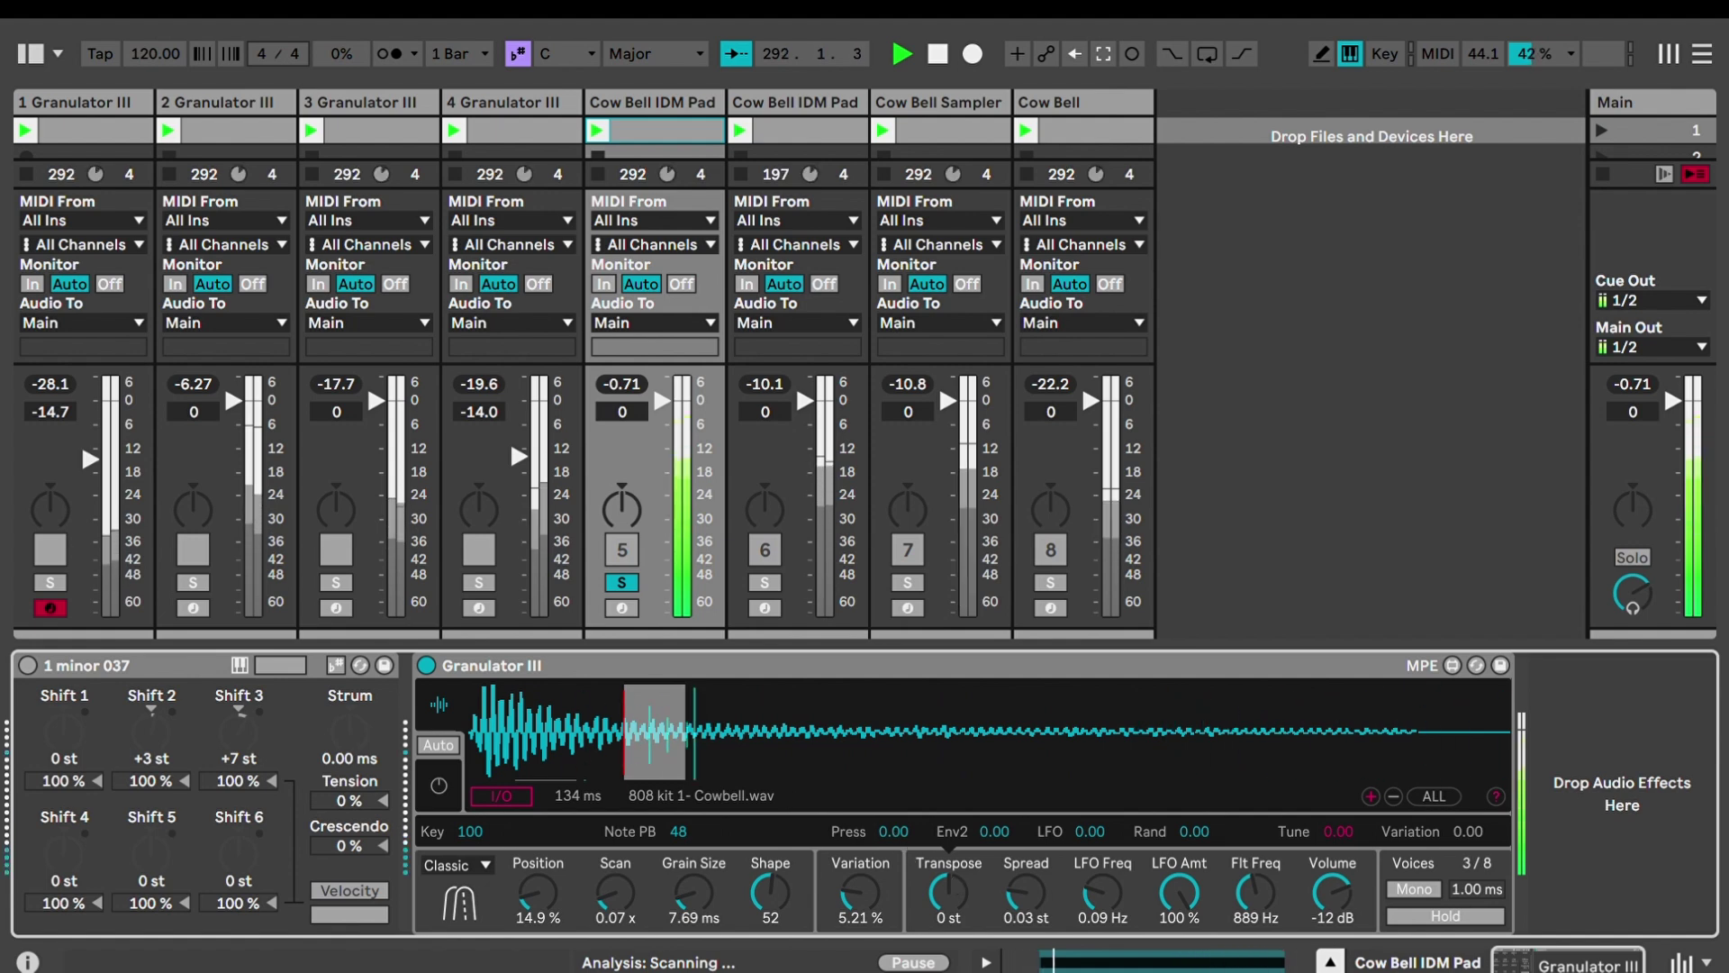
pyautogui.moveTo(938, 877); pyautogui.dragTo(938, 955)
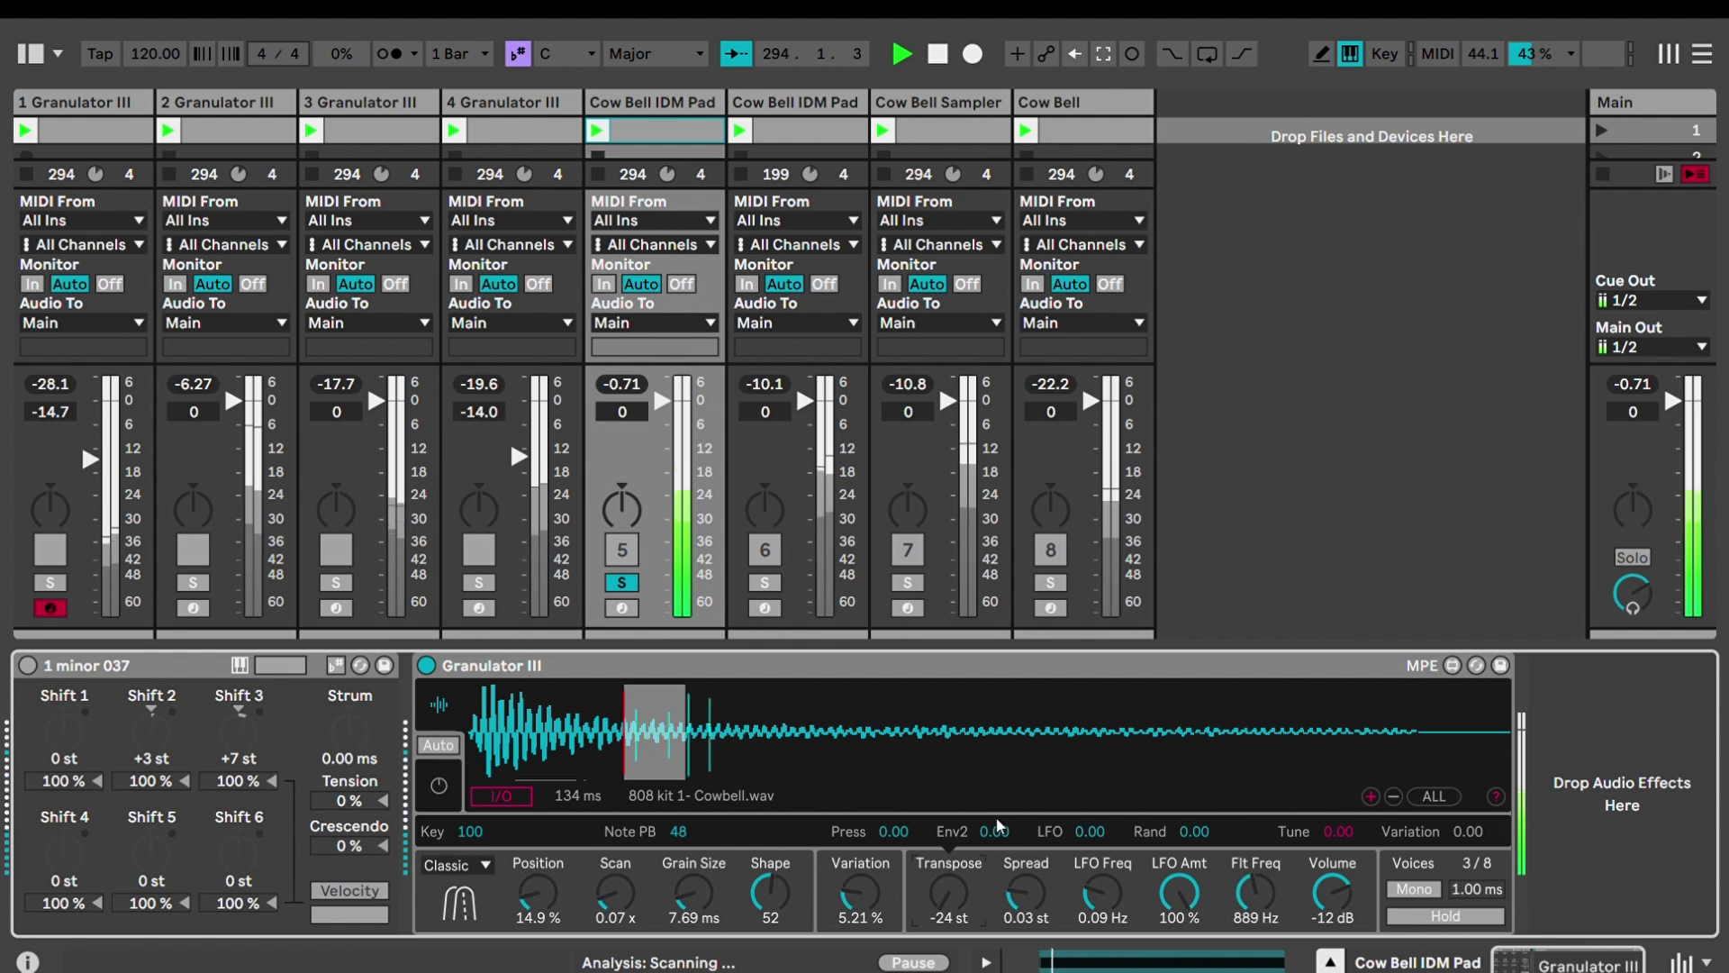
# Try LFO modulation of Transpose at 24.00, reset it to 0.00, set Envelope 2 modulation to 18.90, and show the envelopes
pyautogui.moveTo(1088, 832); pyautogui.dragTo(1089, 729)
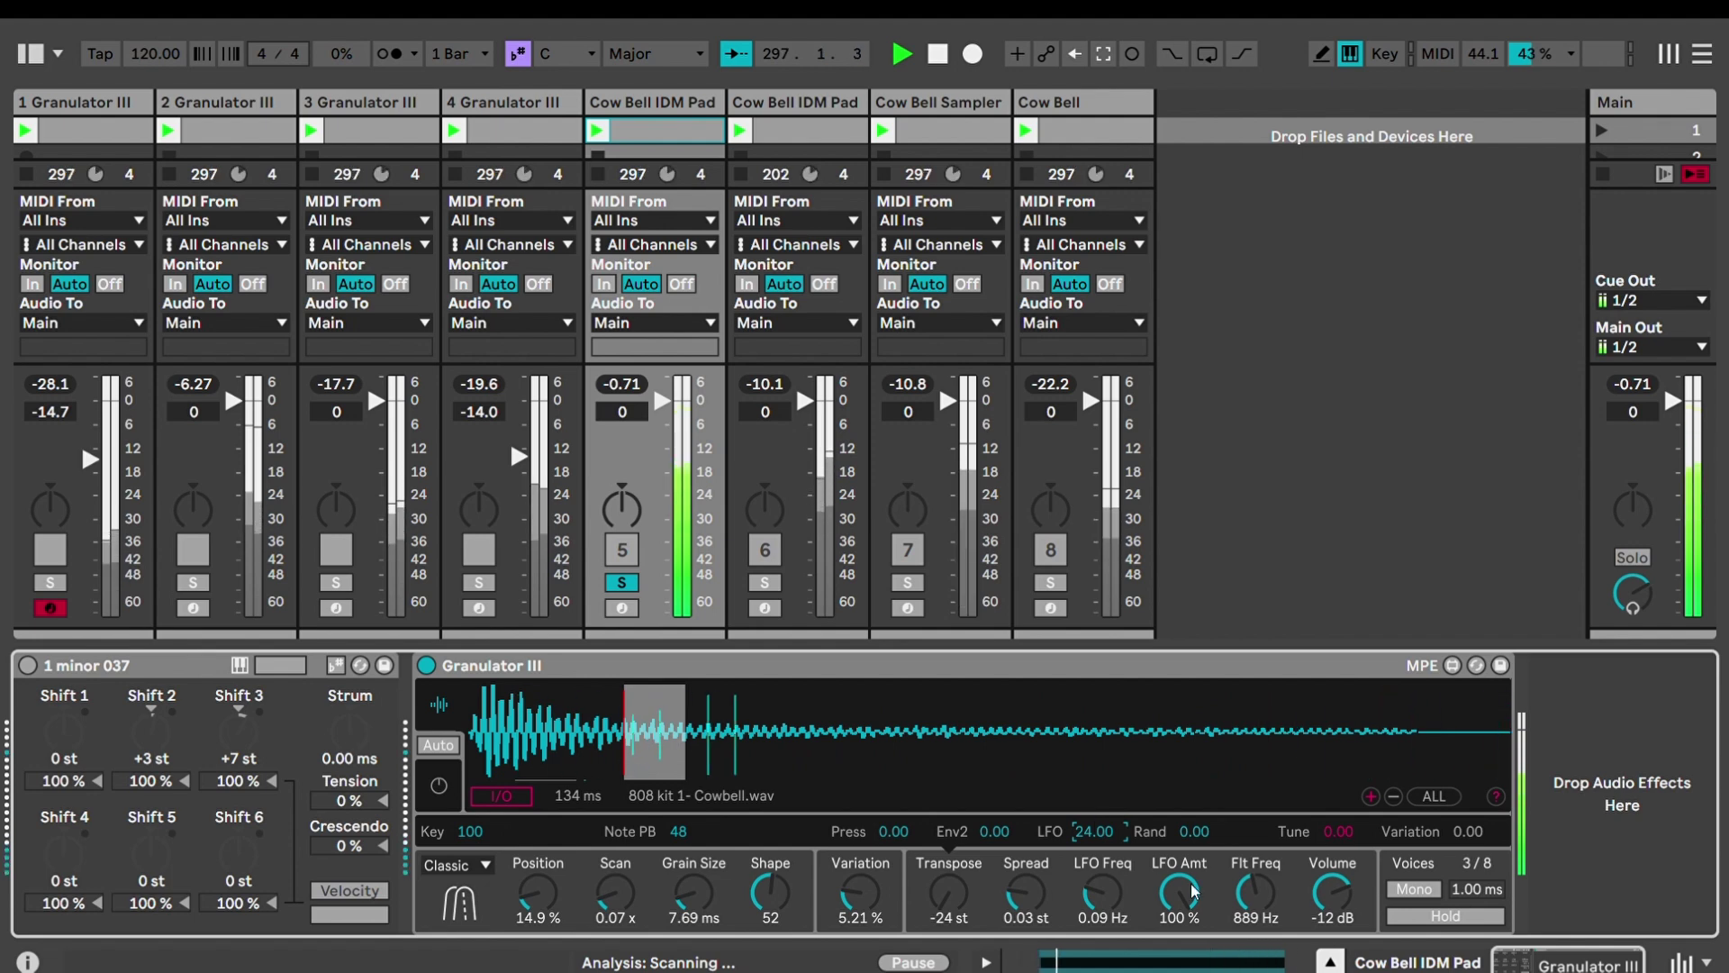
pyautogui.moveTo(1093, 814); pyautogui.dragTo(1094, 915)
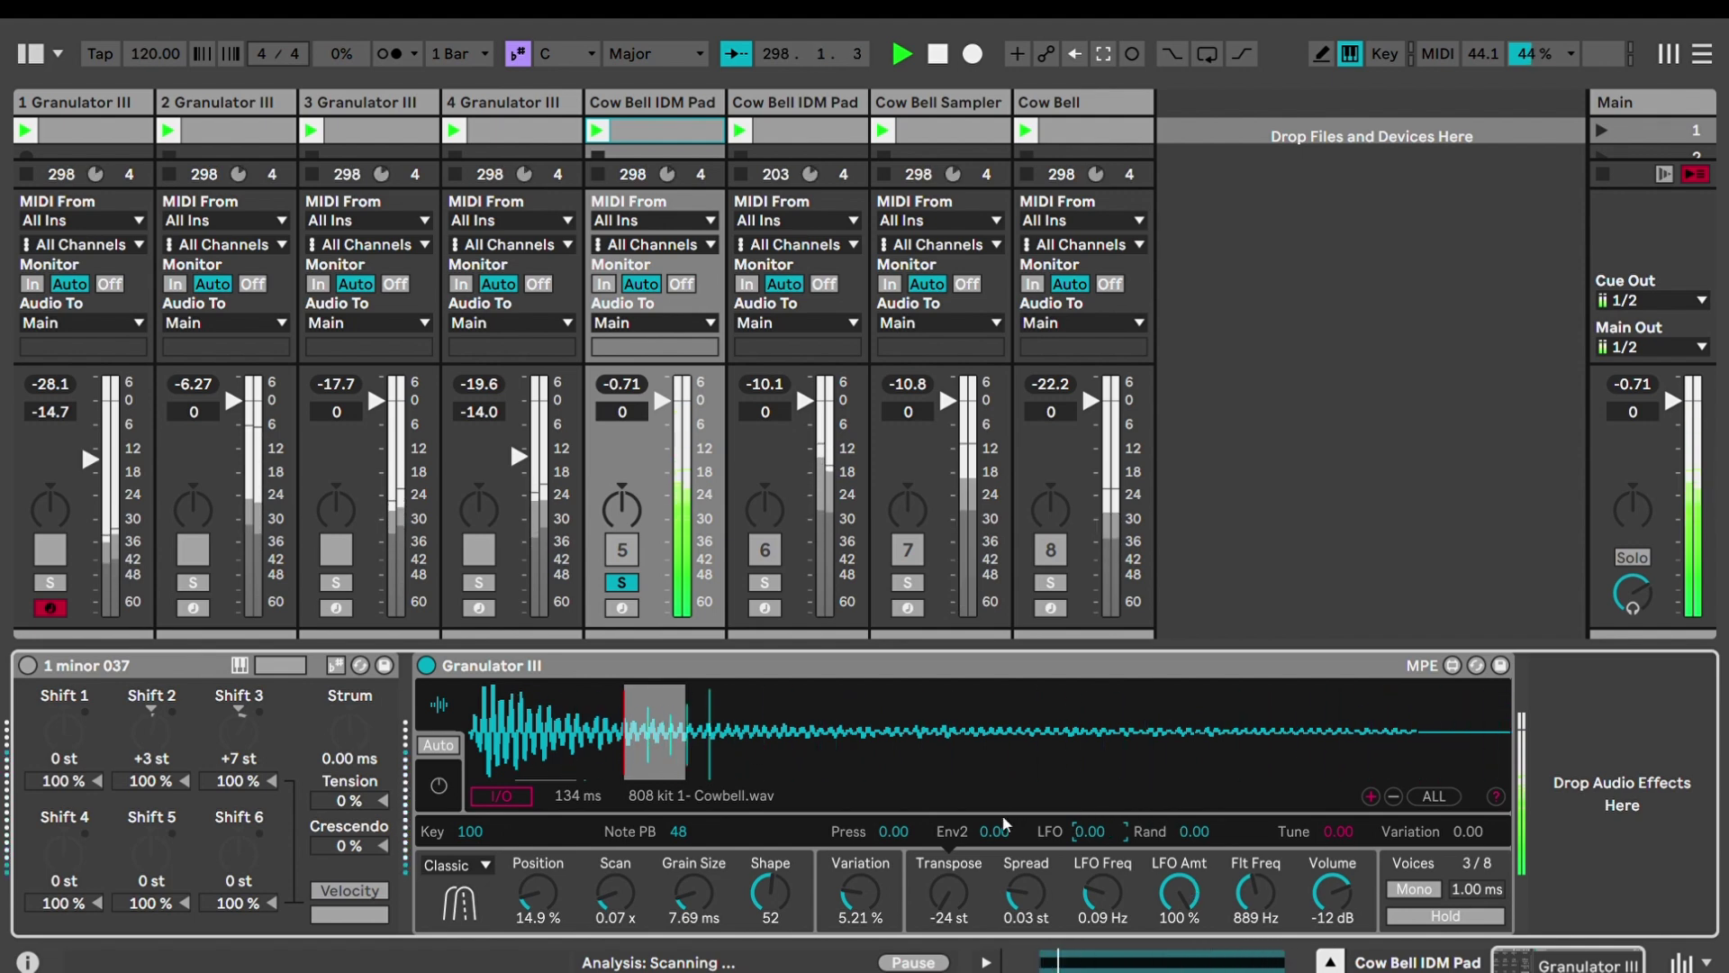
pyautogui.moveTo(1003, 818); pyautogui.dragTo(1004, 737)
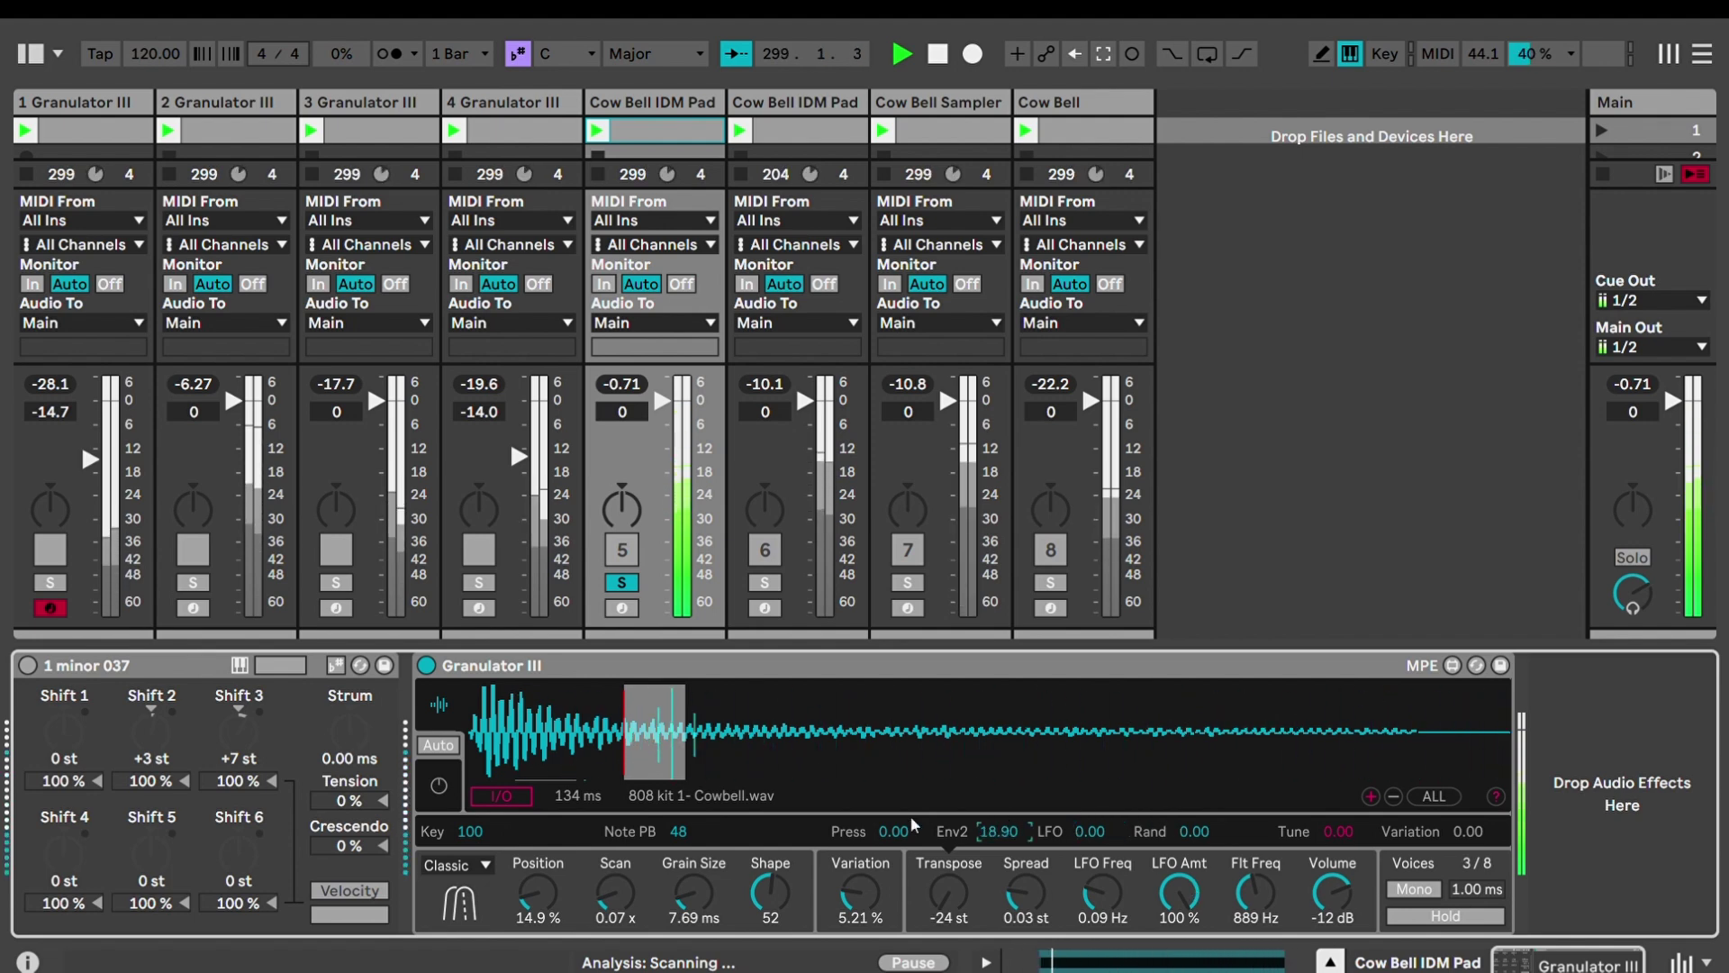
pyautogui.click(440, 780)
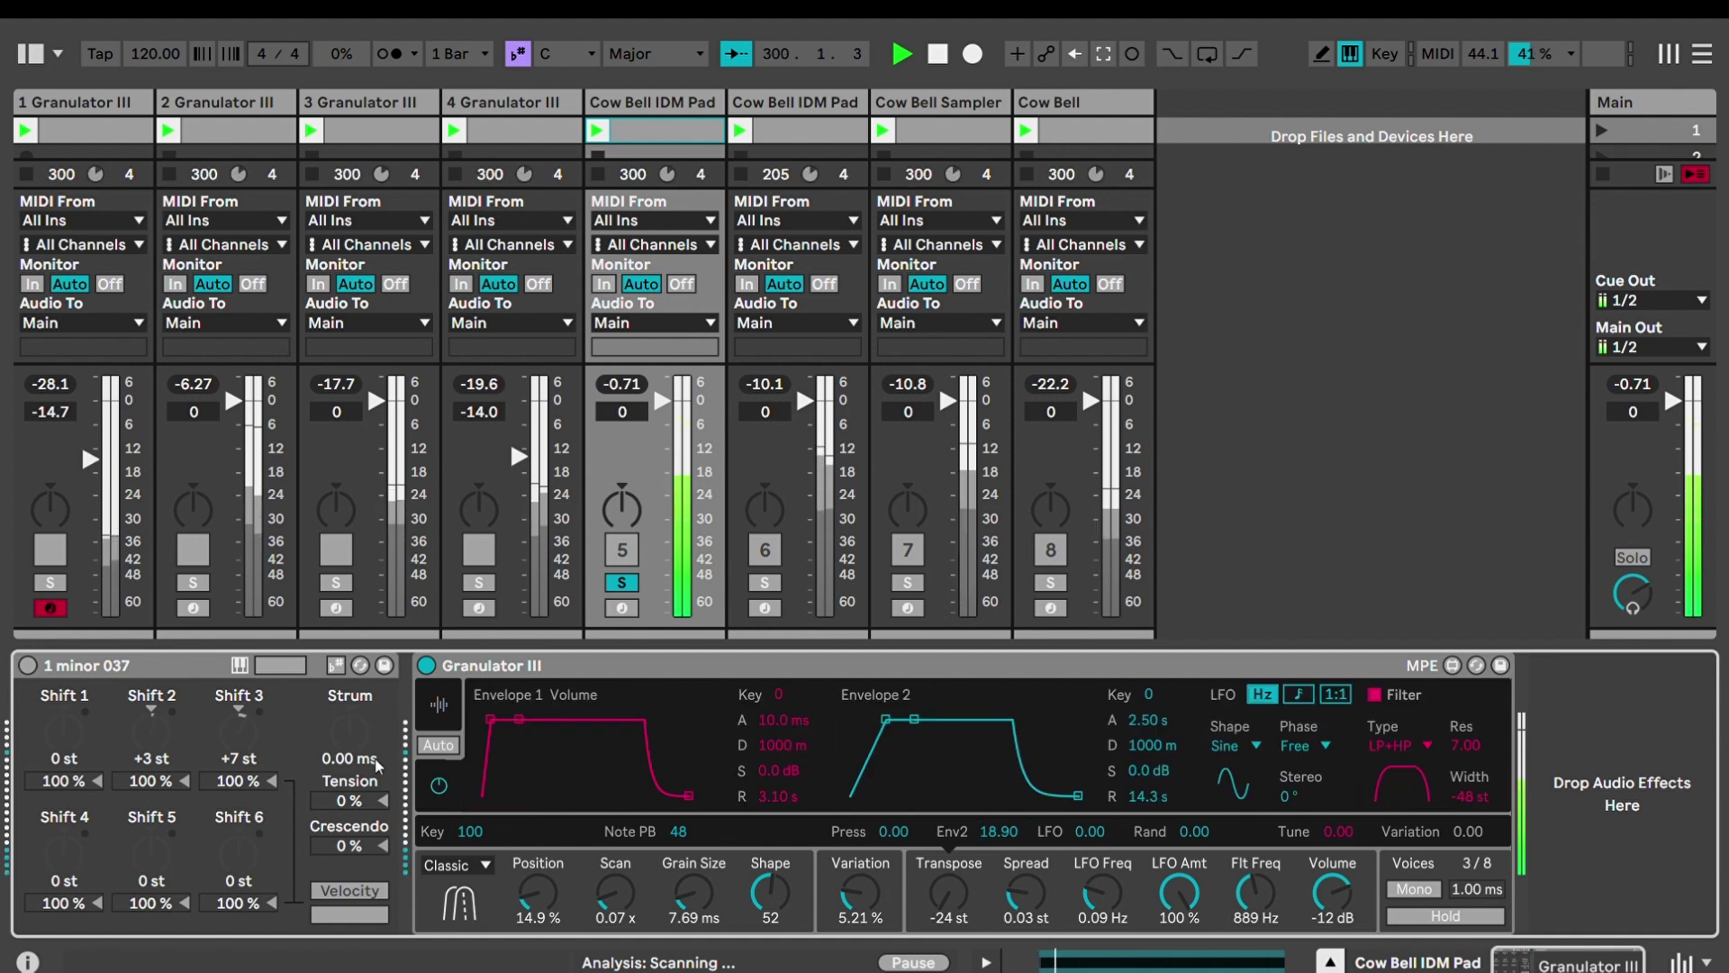
# Reset the Envelope 2 modulation of Transpose to 0.00 and set Spread to 0.00 st
pyautogui.click(445, 794)
pyautogui.click(444, 795)
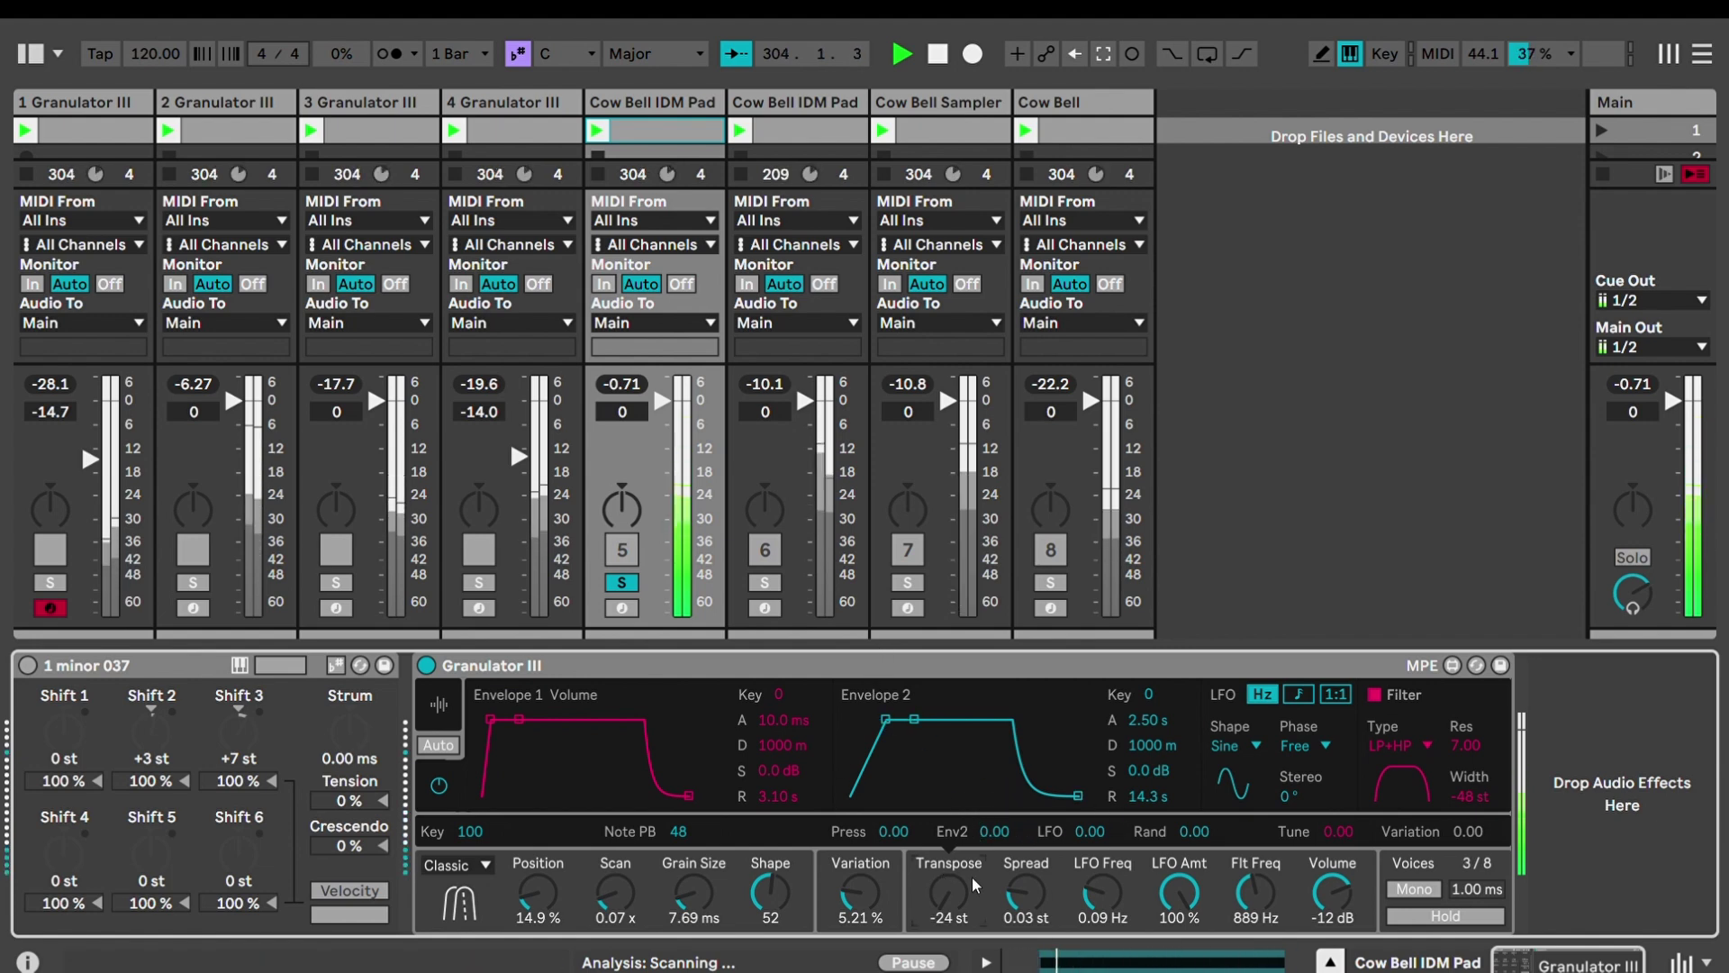
pyautogui.click(1027, 891)
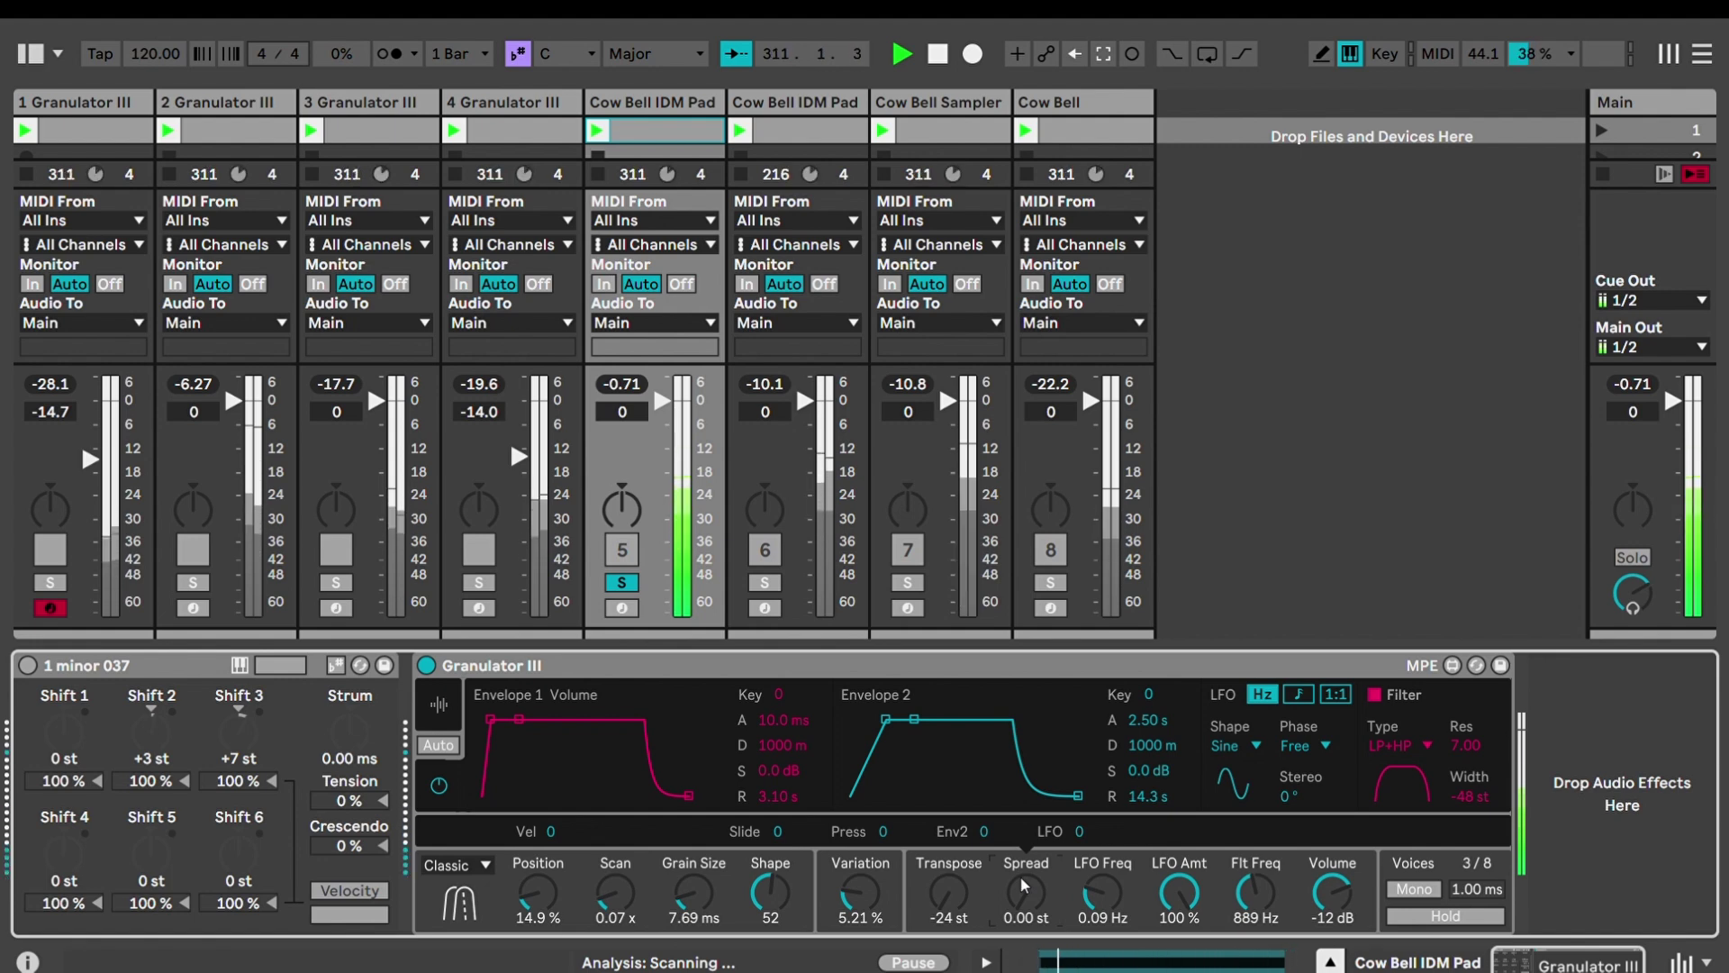
# Try Spread at 2.52 st and 0.05 st, and settle it at 0.23 st
pyautogui.moveTo(1022, 887); pyautogui.dragTo(1022, 880)
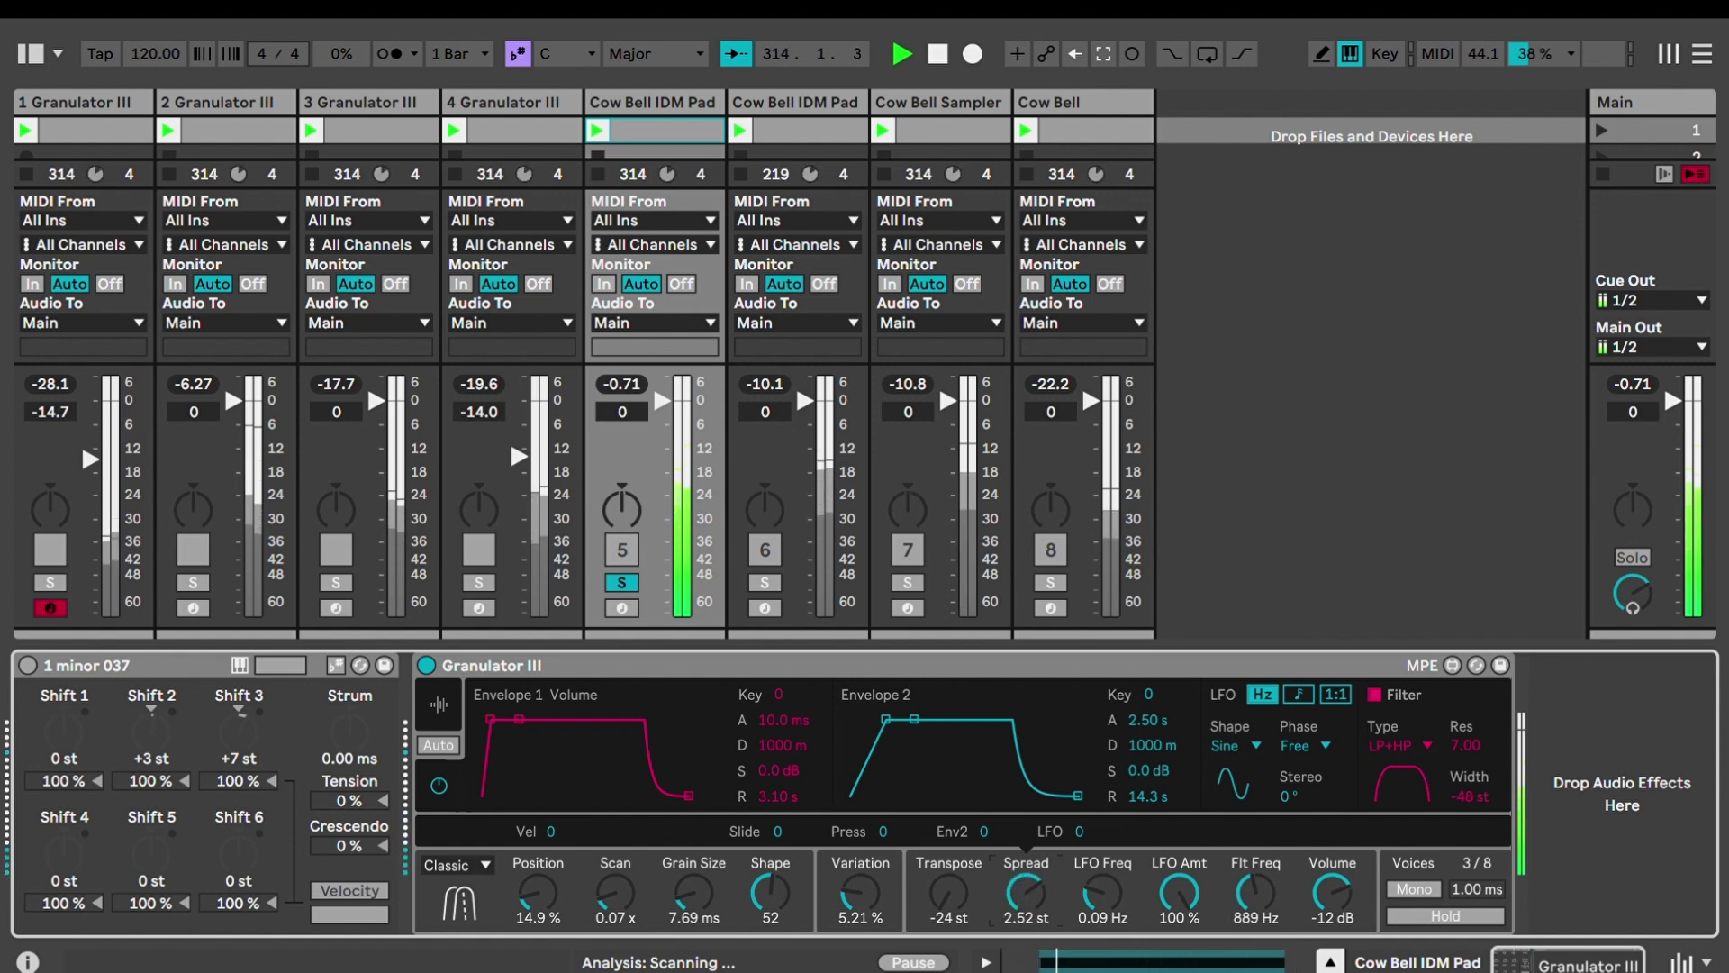
pyautogui.moveTo(1024, 891); pyautogui.dragTo(1024, 898)
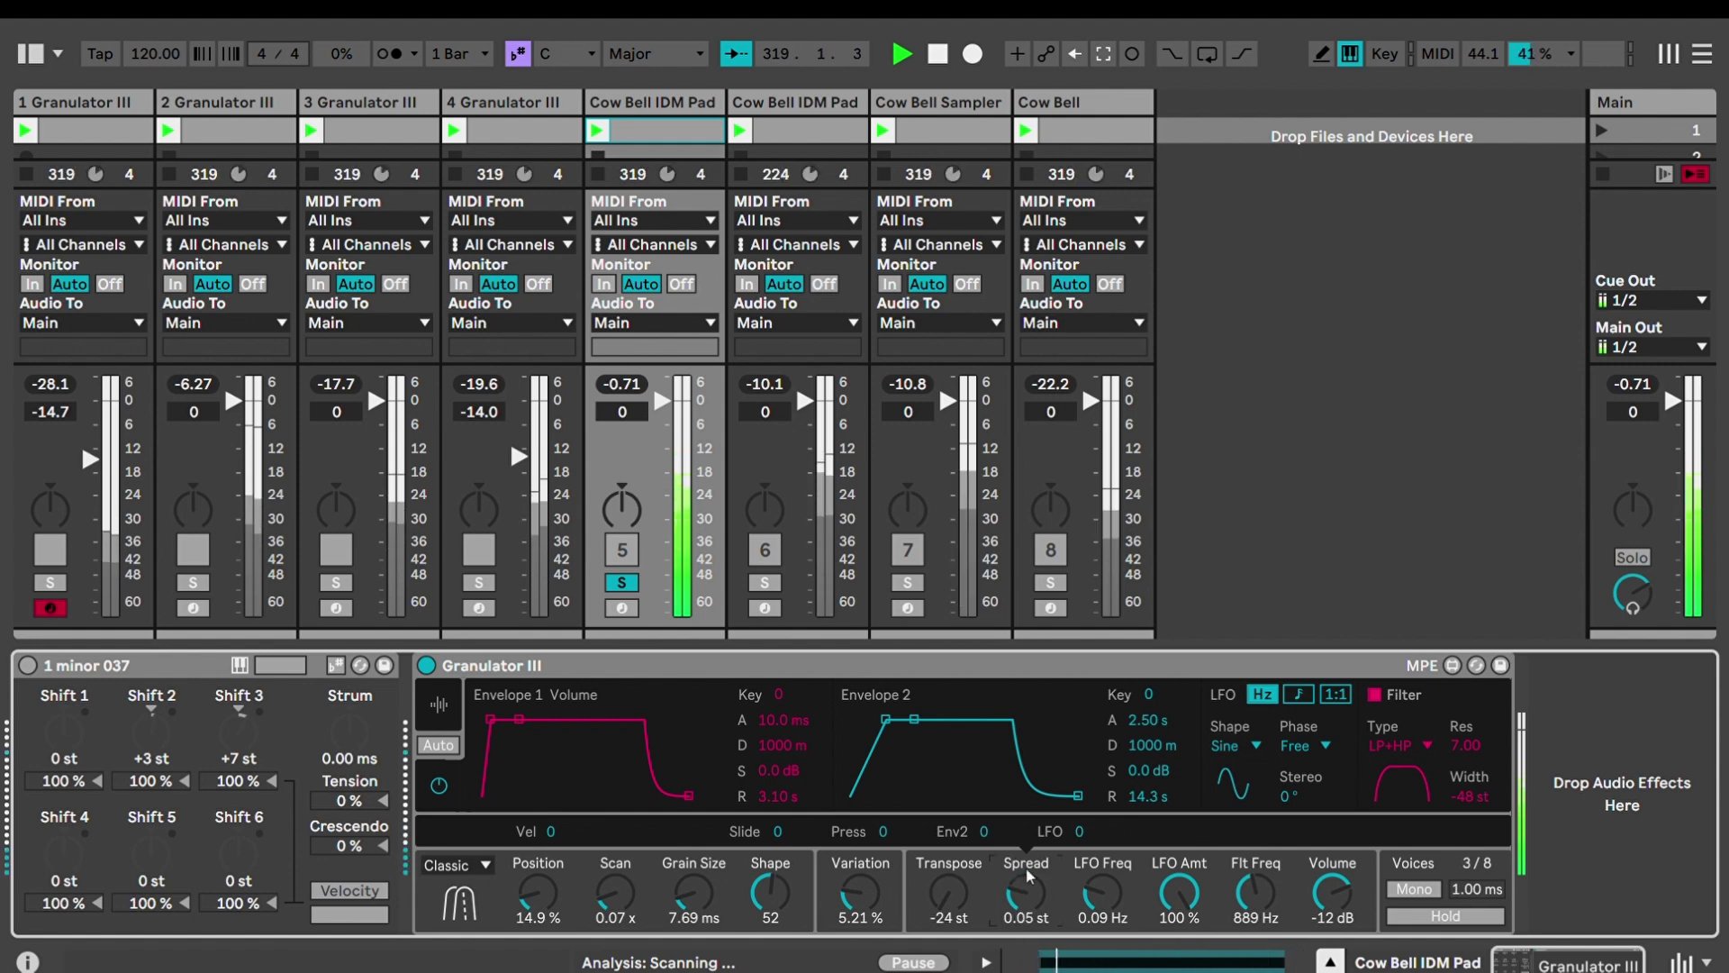
pyautogui.moveTo(1027, 872); pyautogui.dragTo(1024, 910)
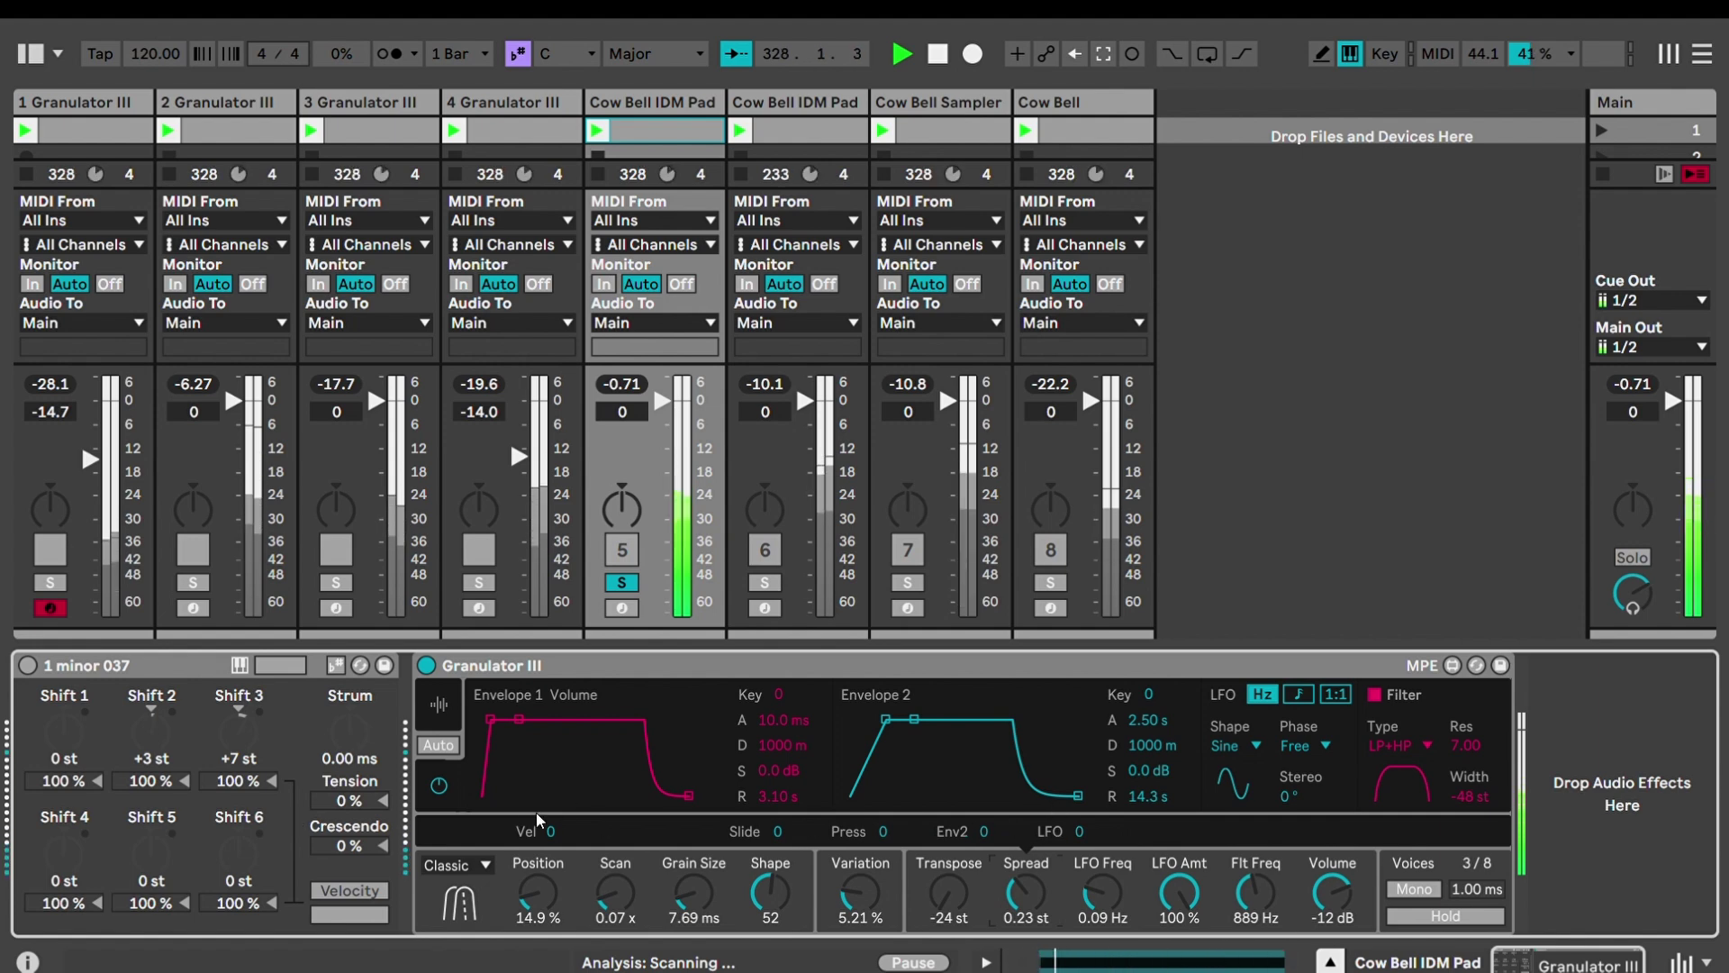
# Try modulating Spread with Envelope 2 at 100 and the LFO at 57, and reset both amounts to 0
pyautogui.moveTo(548, 826); pyautogui.dragTo(547, 736)
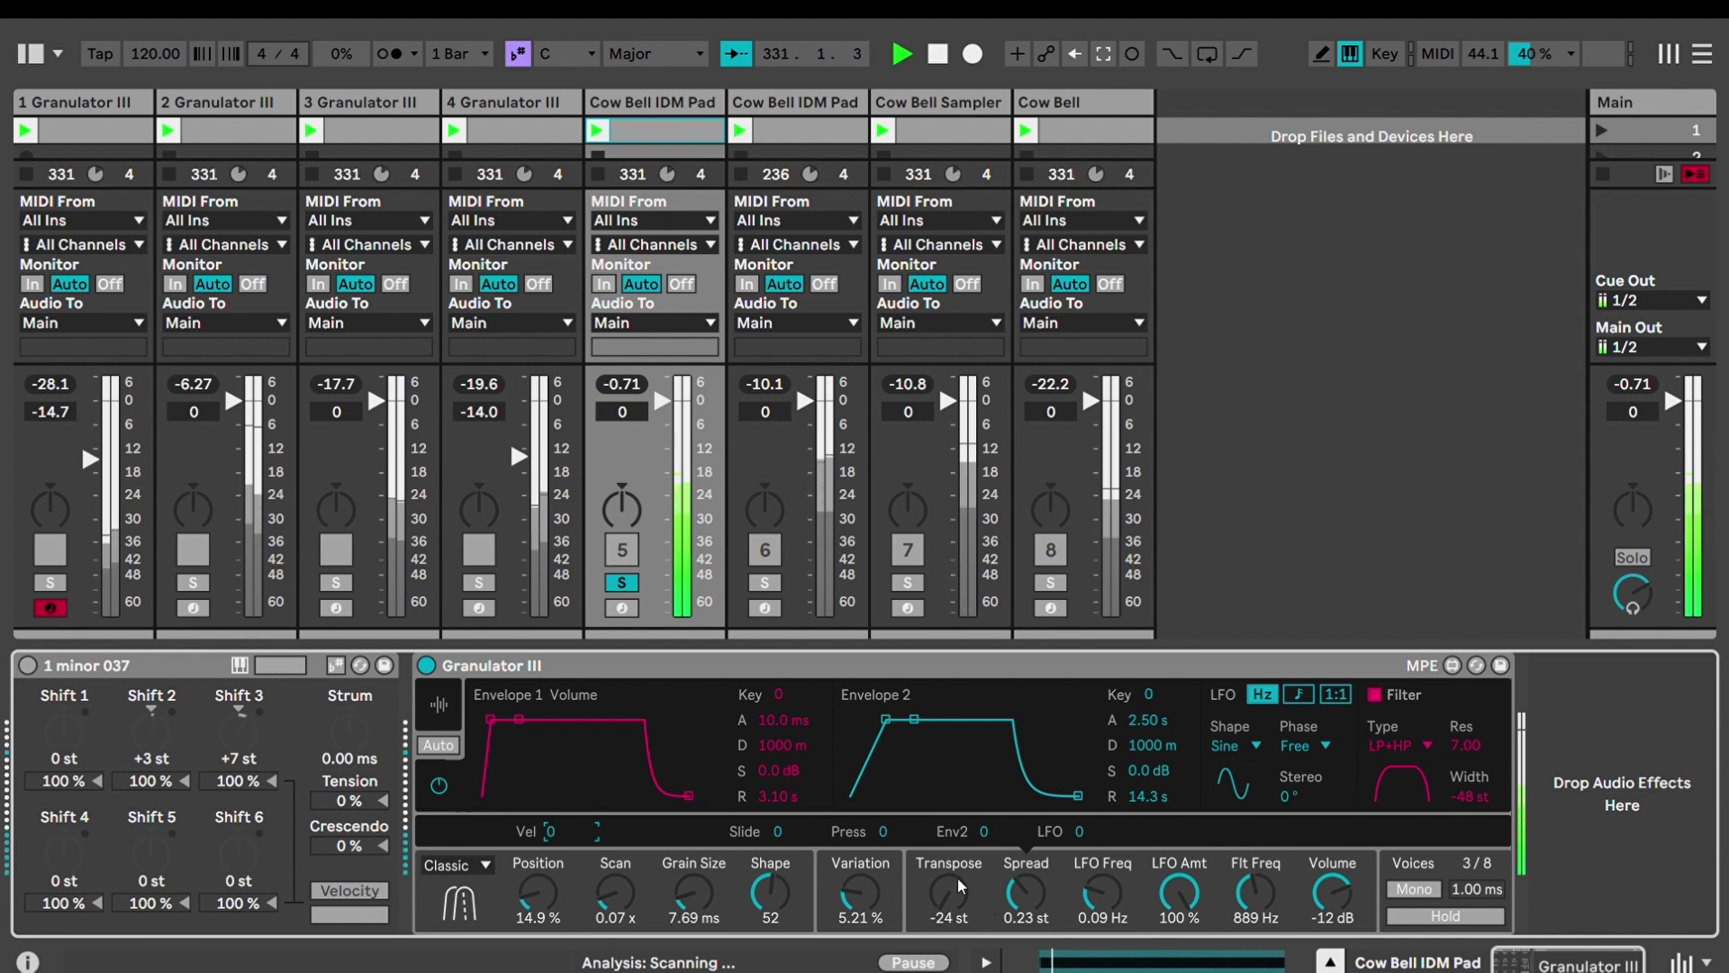
pyautogui.moveTo(974, 813); pyautogui.dragTo(977, 739)
pyautogui.moveTo(1088, 812); pyautogui.dragTo(1088, 765)
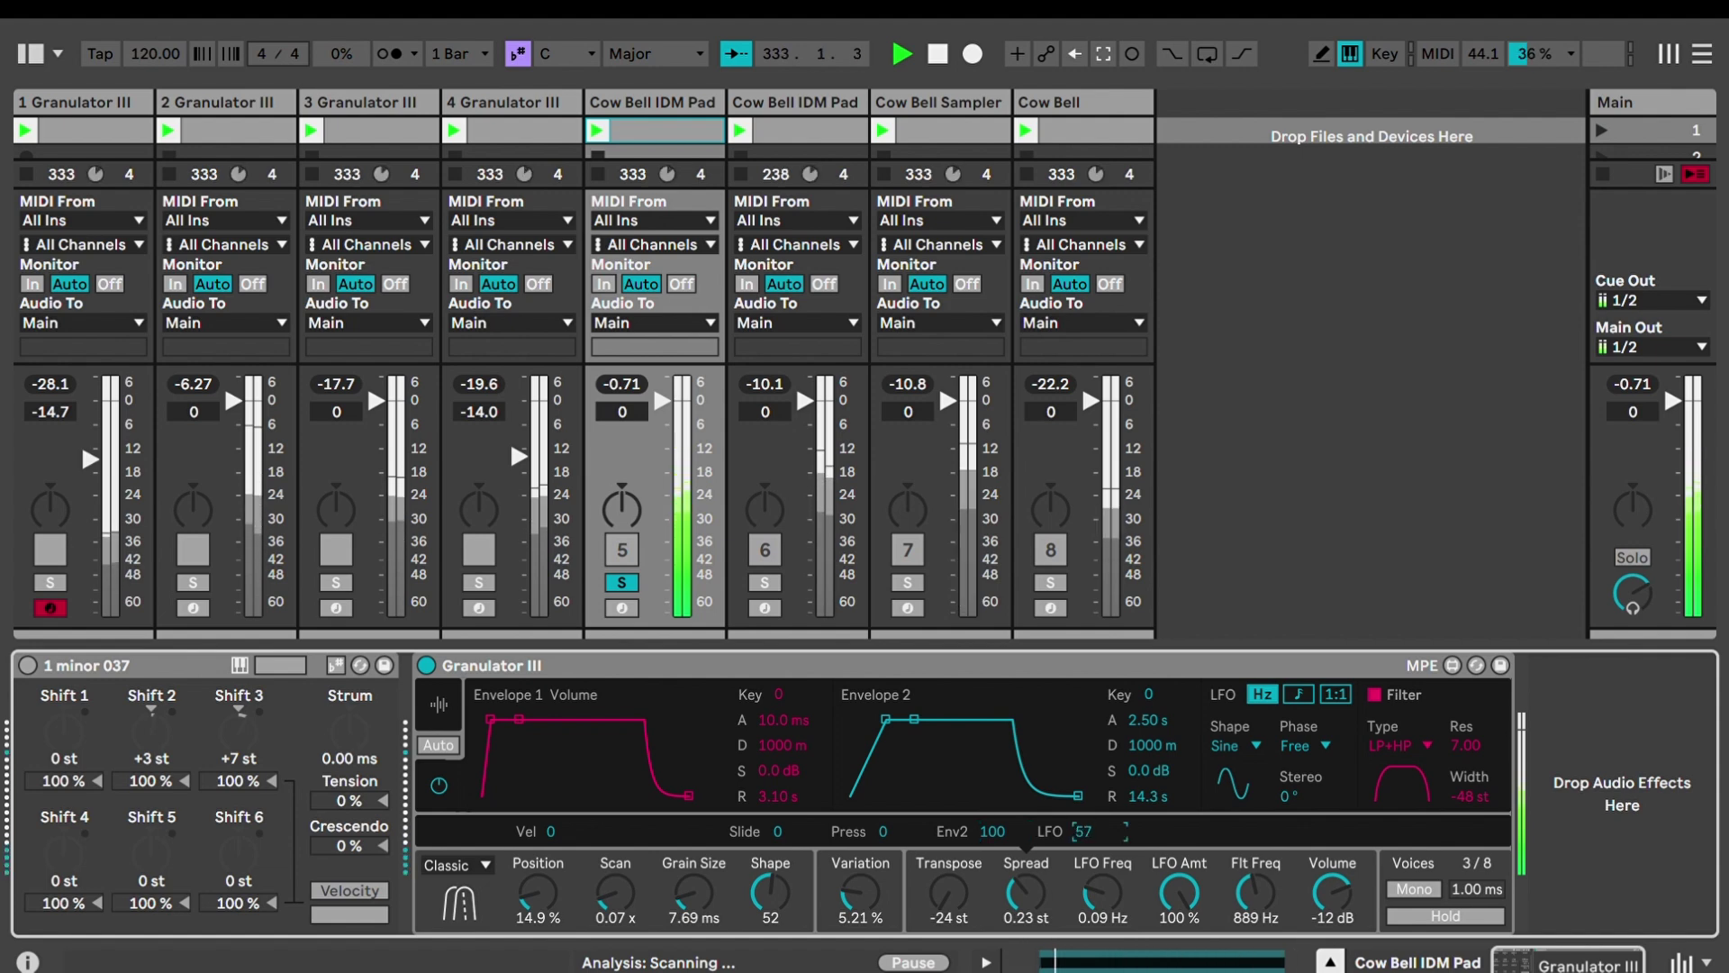
pyautogui.press('Delete')
# Set Spread to 0.73 st and modulate Transpose with the LFO at 24.00
pyautogui.moveTo(1038, 867); pyautogui.dragTo(1038, 851)
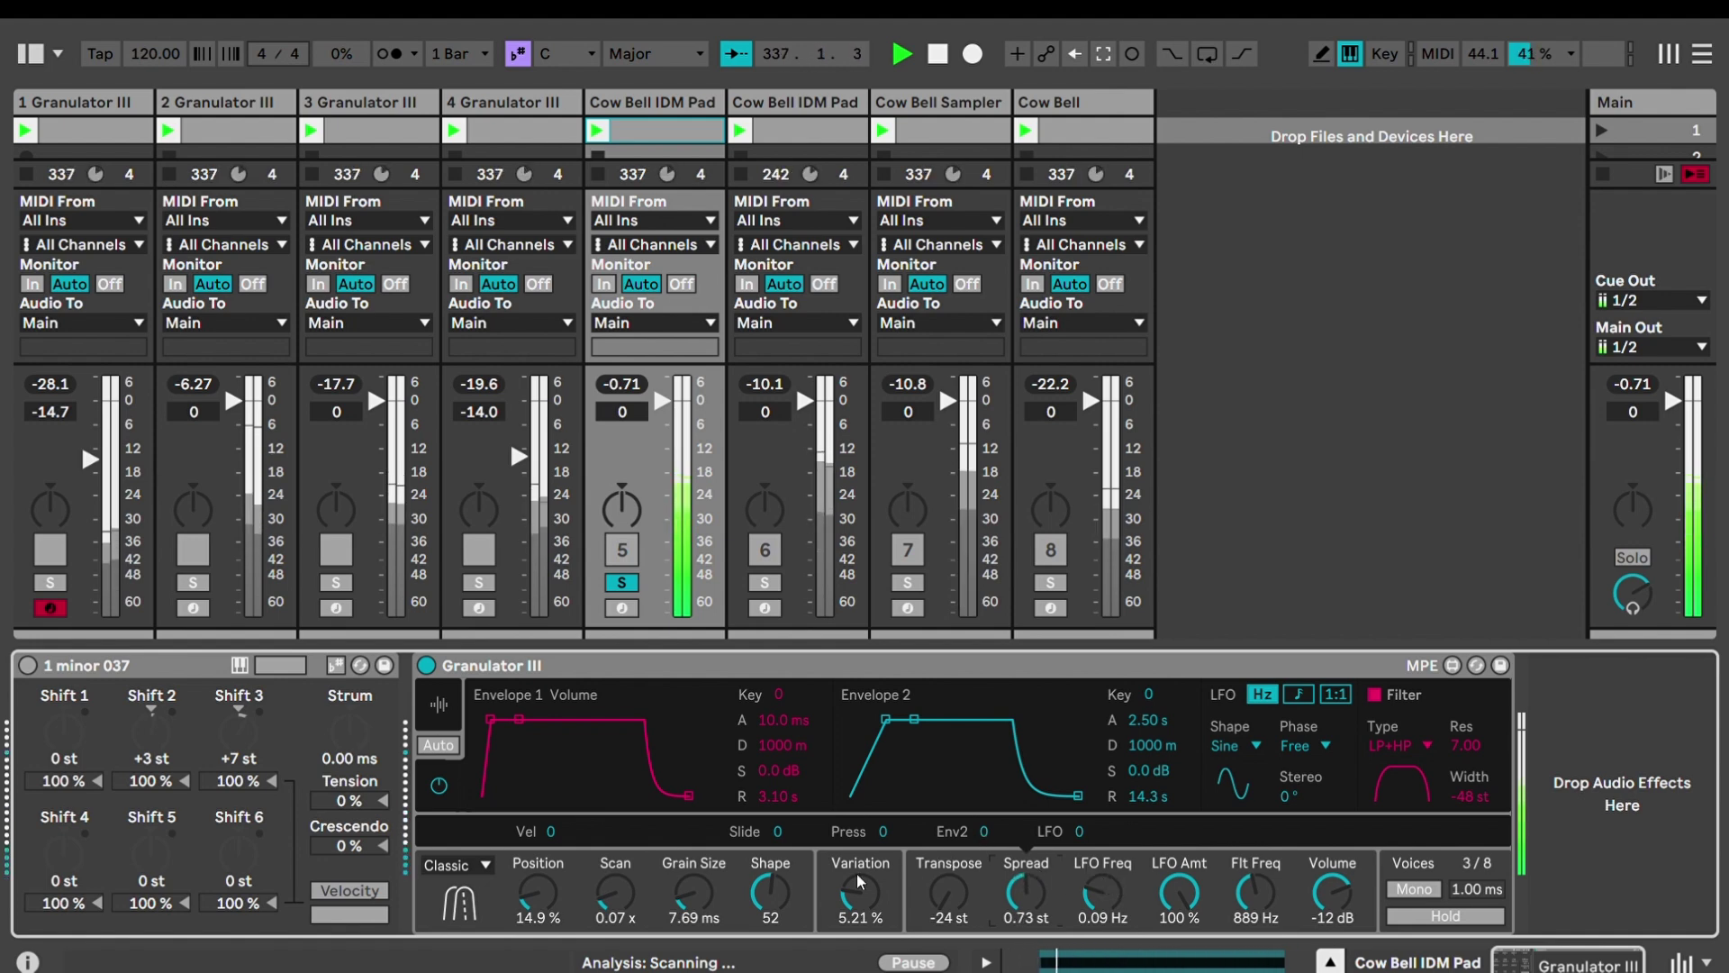
pyautogui.click(943, 863)
pyautogui.moveTo(1090, 830); pyautogui.dragTo(1089, 786)
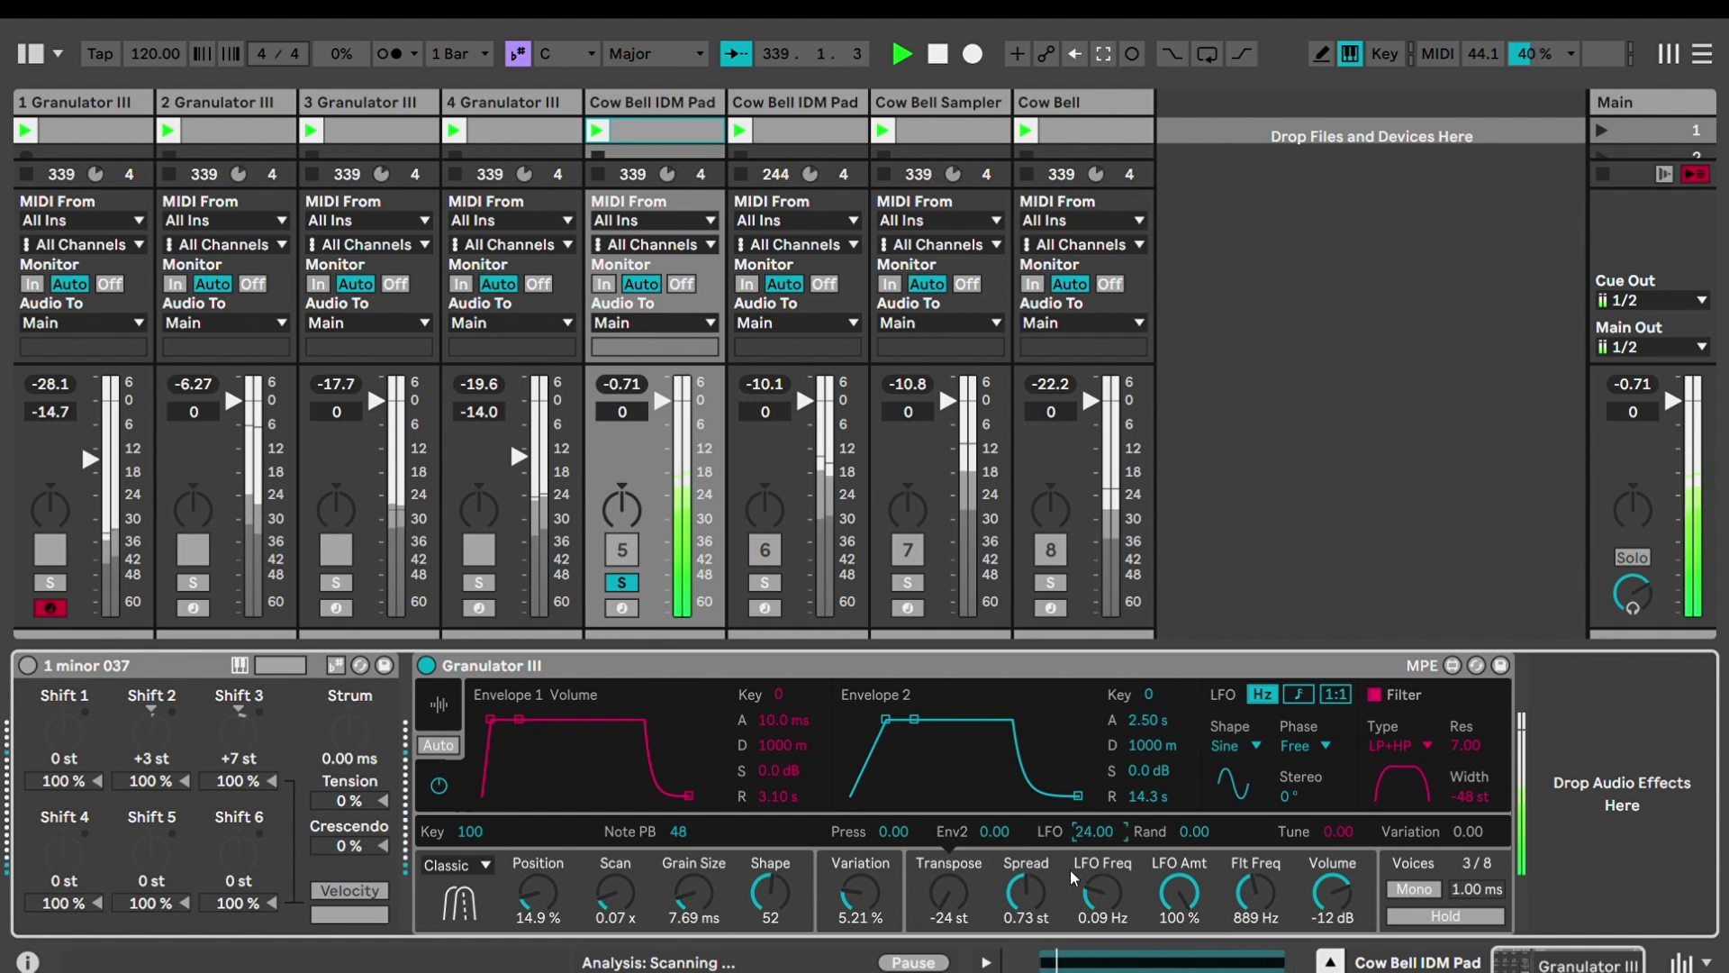
# Try the LFO in beat-synced mode at 4 and ratio mode at 0.26, and return it to Hz mode at 0.65 Hz
pyautogui.moveTo(1102, 878)
pyautogui.mouseDown()
pyautogui.moveTo(1102, 802)
pyautogui.moveTo(1102, 894)
pyautogui.mouseUp()
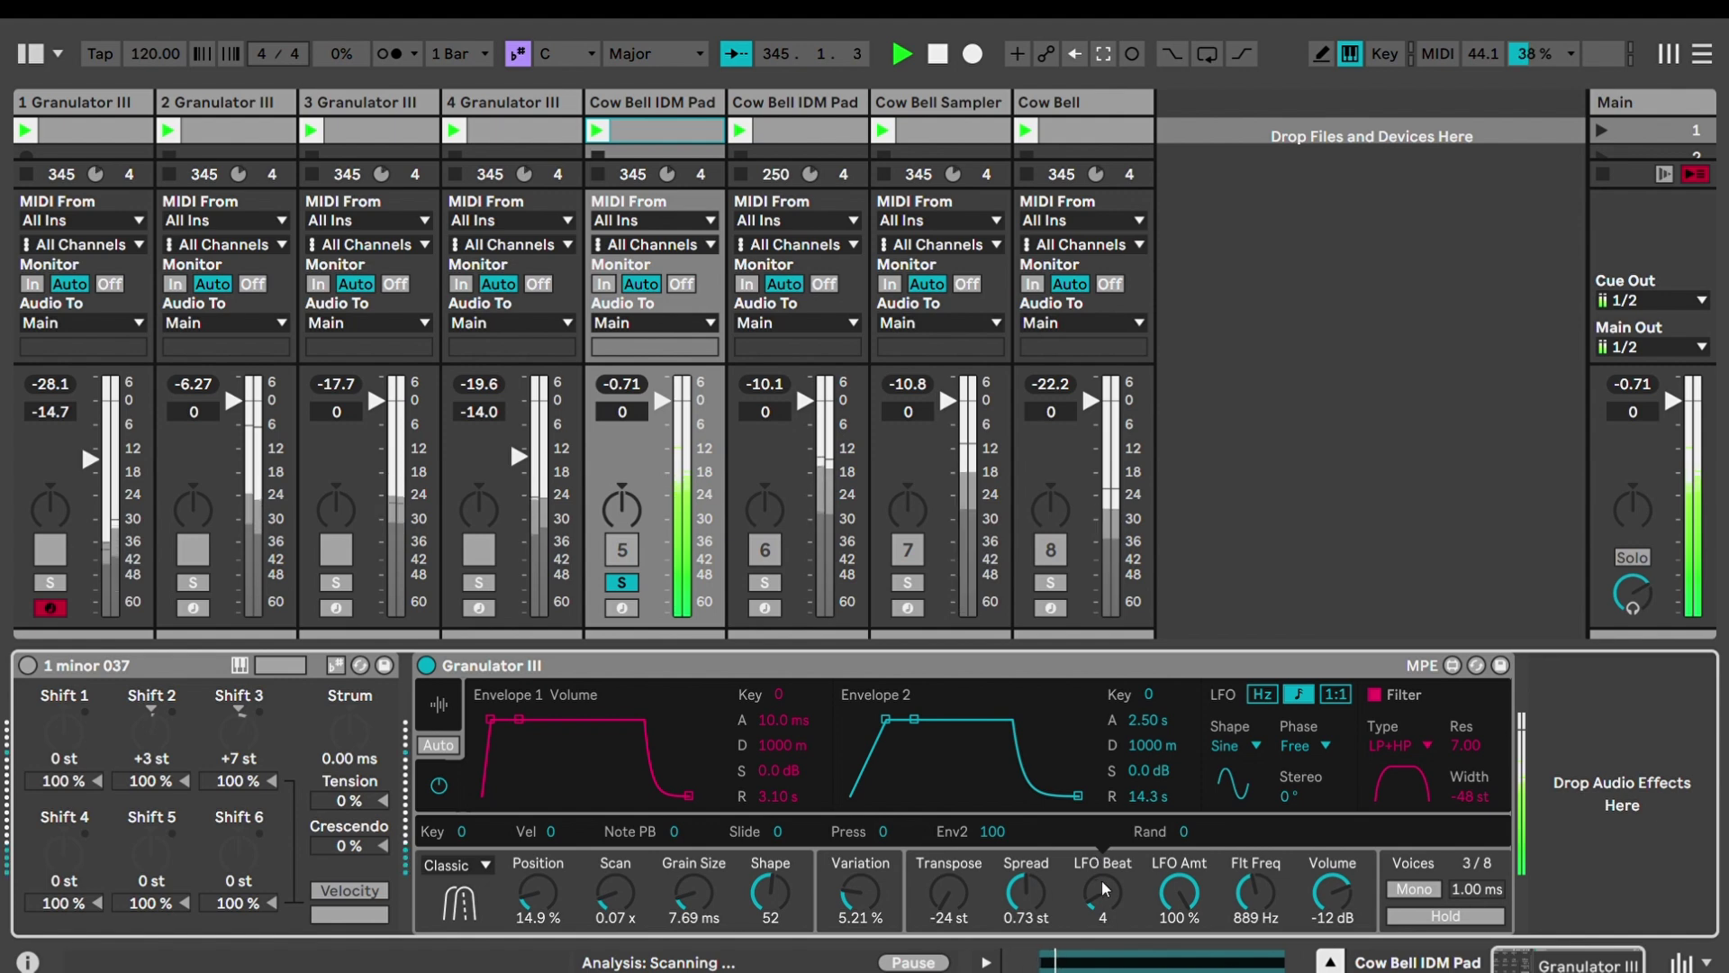
pyautogui.moveTo(1101, 893); pyautogui.dragTo(1100, 866)
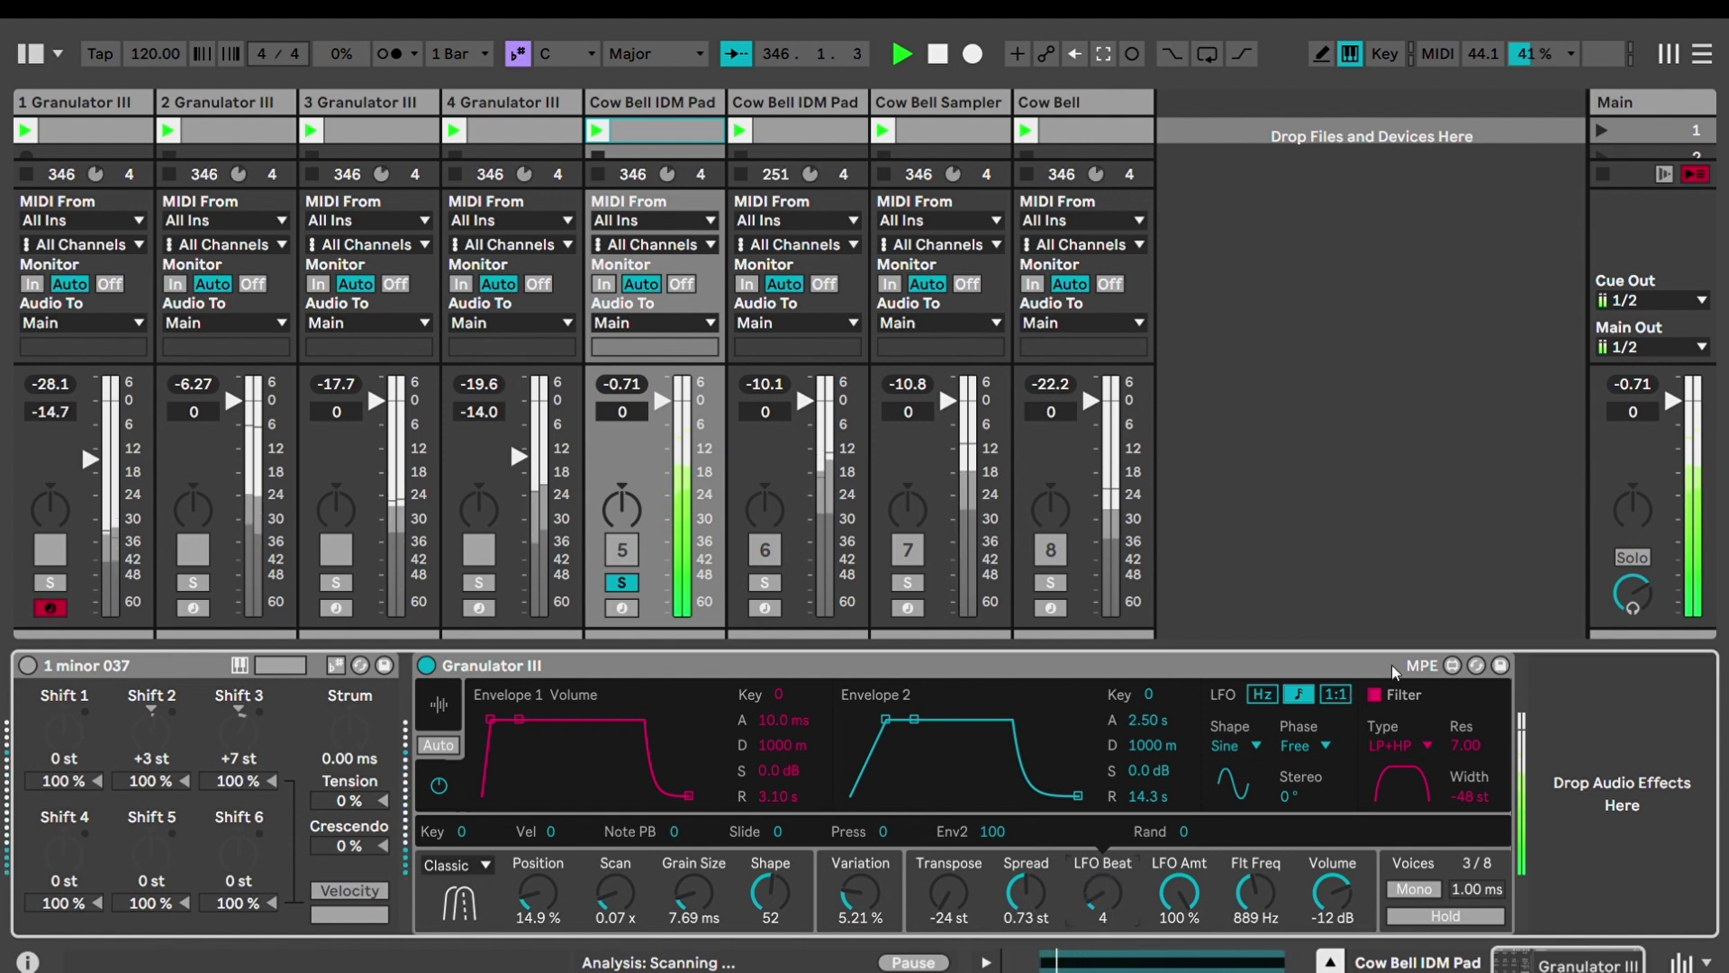
pyautogui.click(1342, 692)
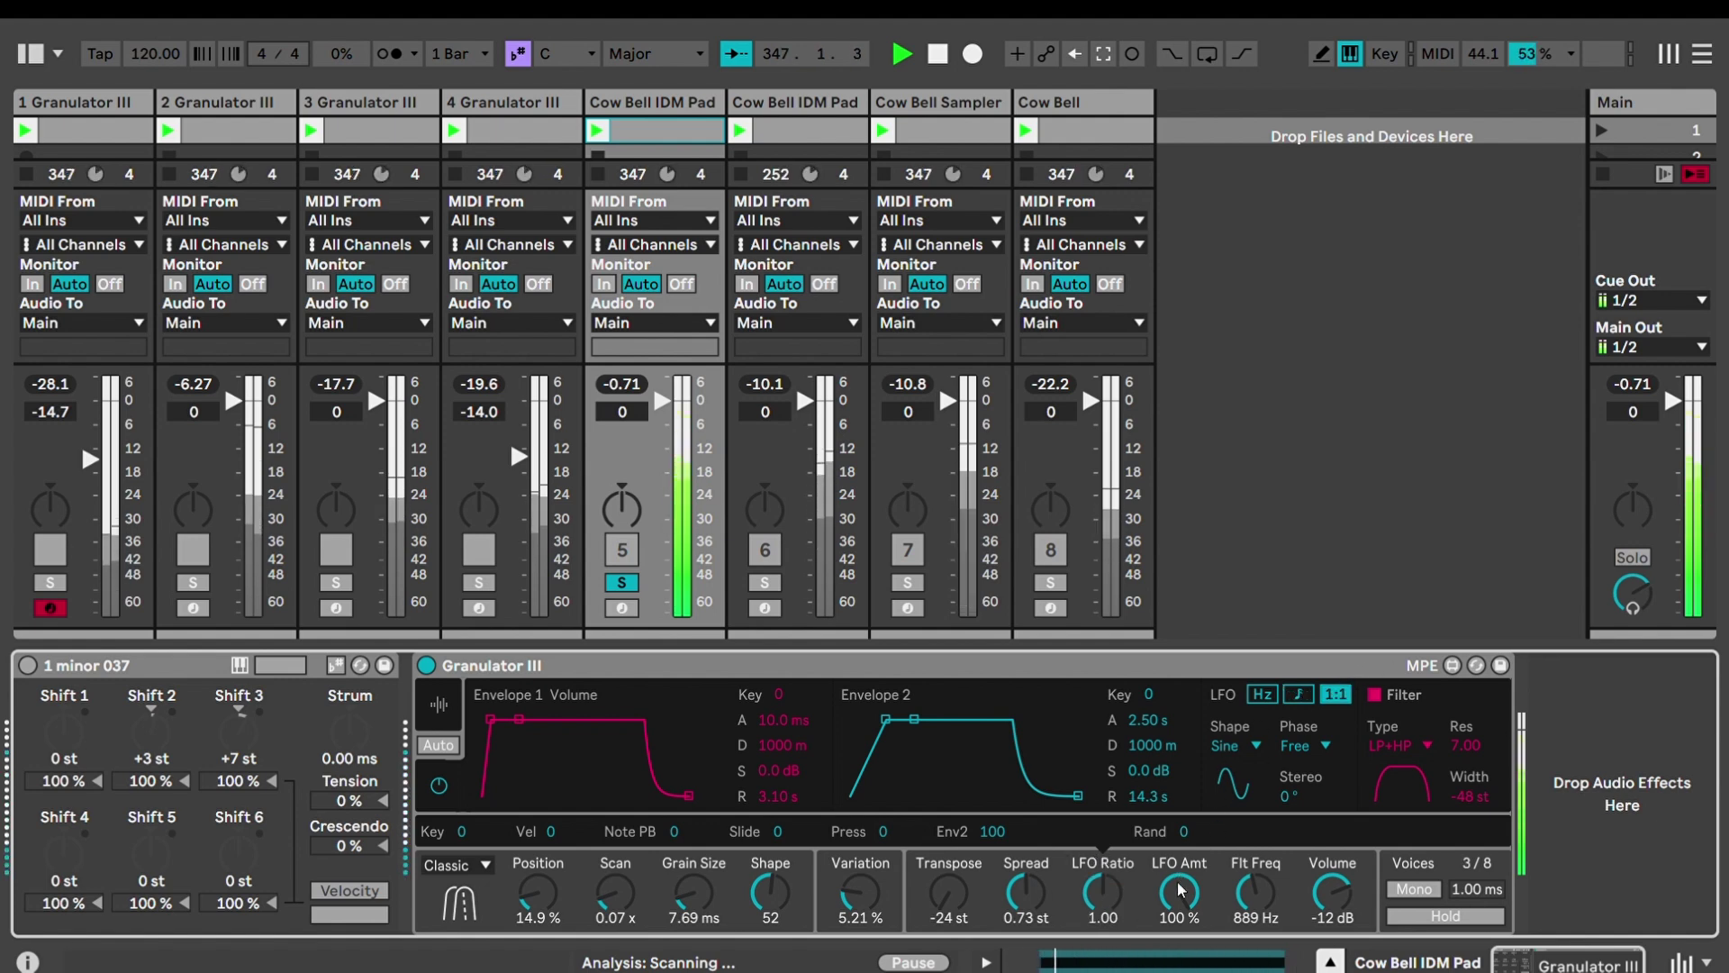
pyautogui.moveTo(1102, 892)
pyautogui.mouseDown()
pyautogui.moveTo(1102, 828)
pyautogui.moveTo(1102, 878)
pyautogui.mouseUp()
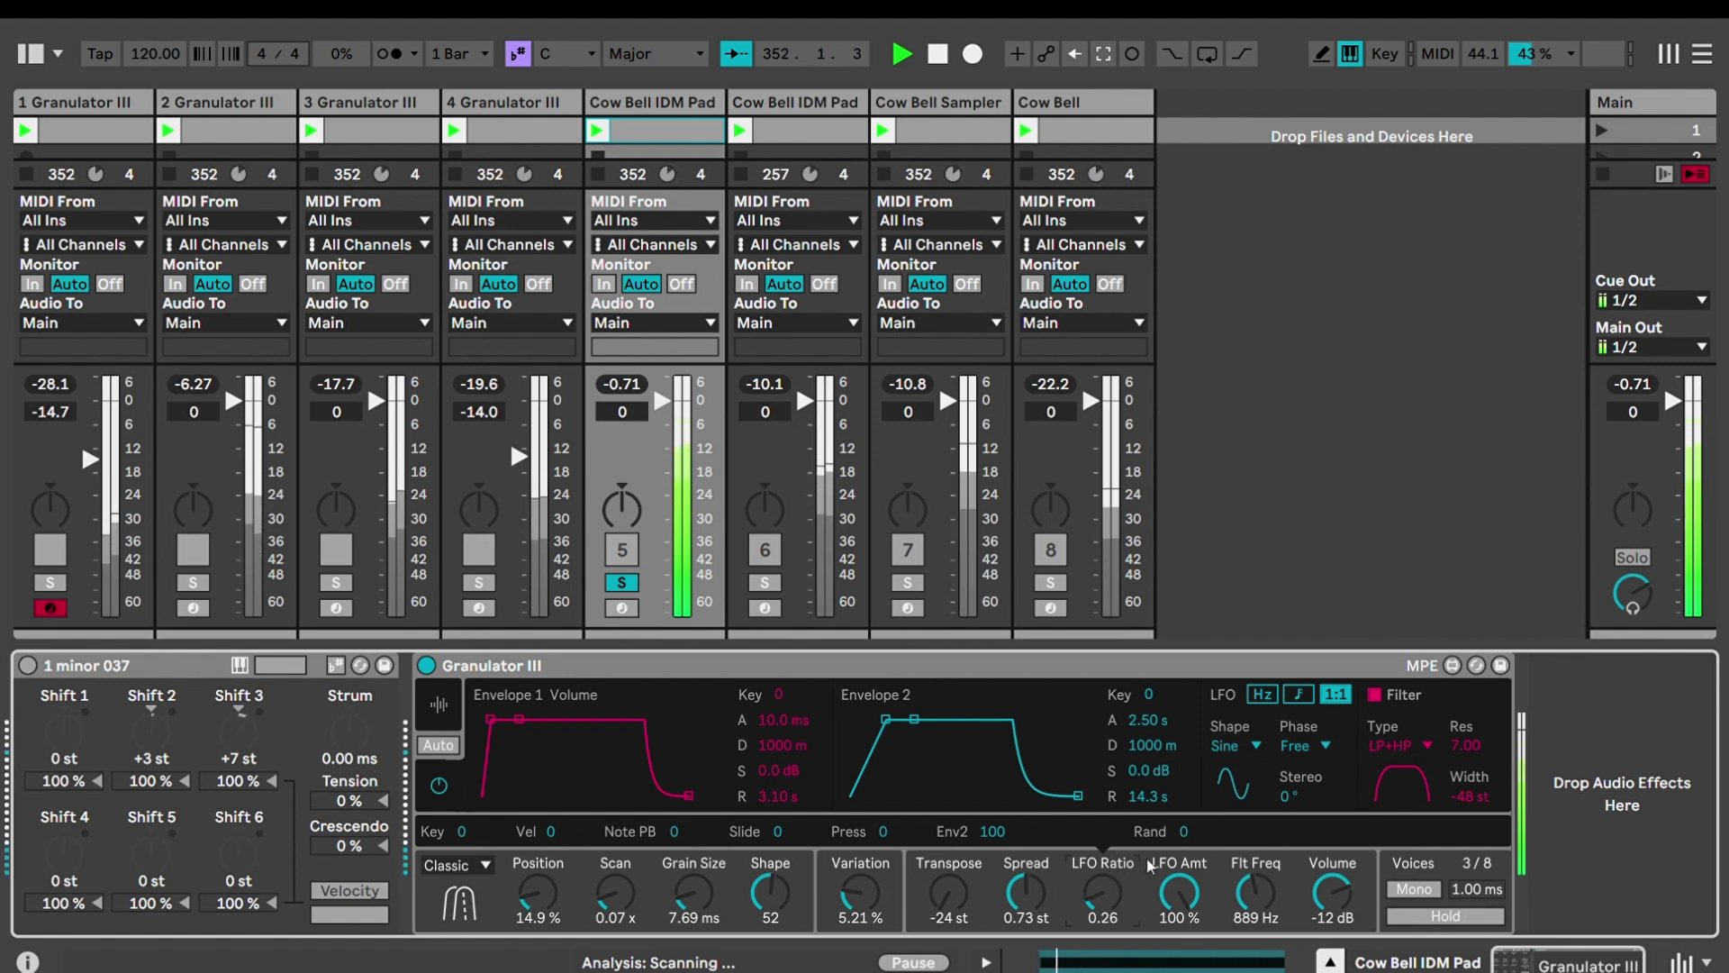
pyautogui.click(1260, 695)
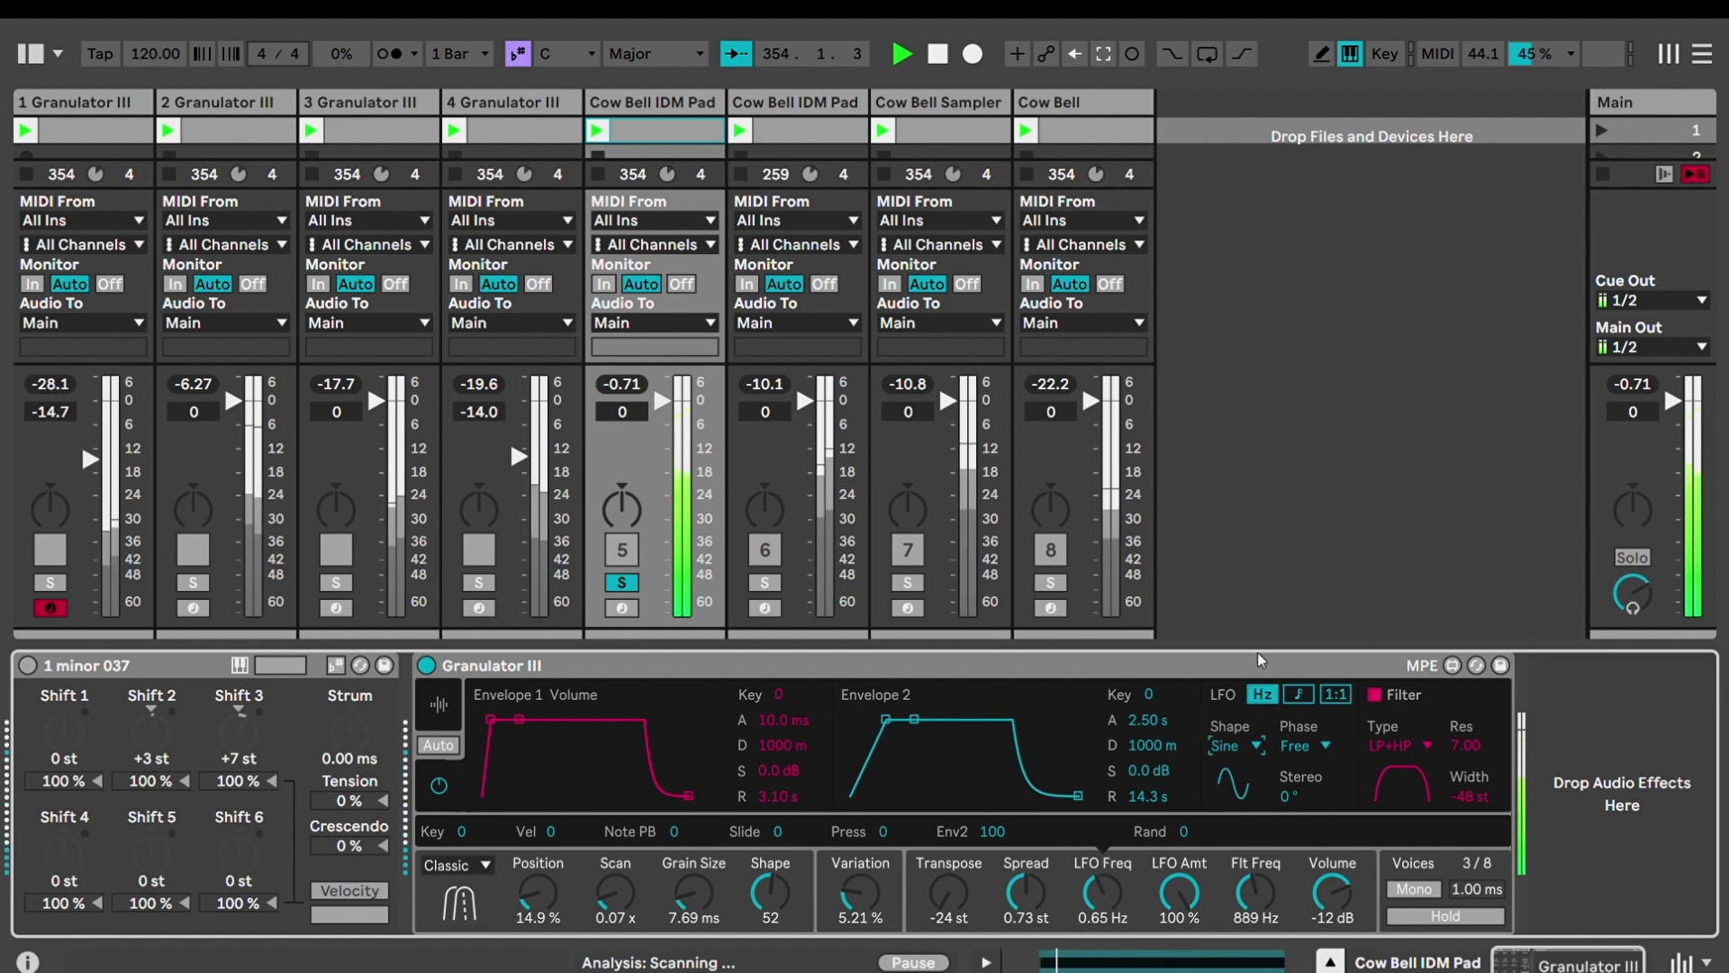
# Try the LFO shapes Move, S&H, Rect and Down, and choose Tri
pyautogui.click(1237, 691)
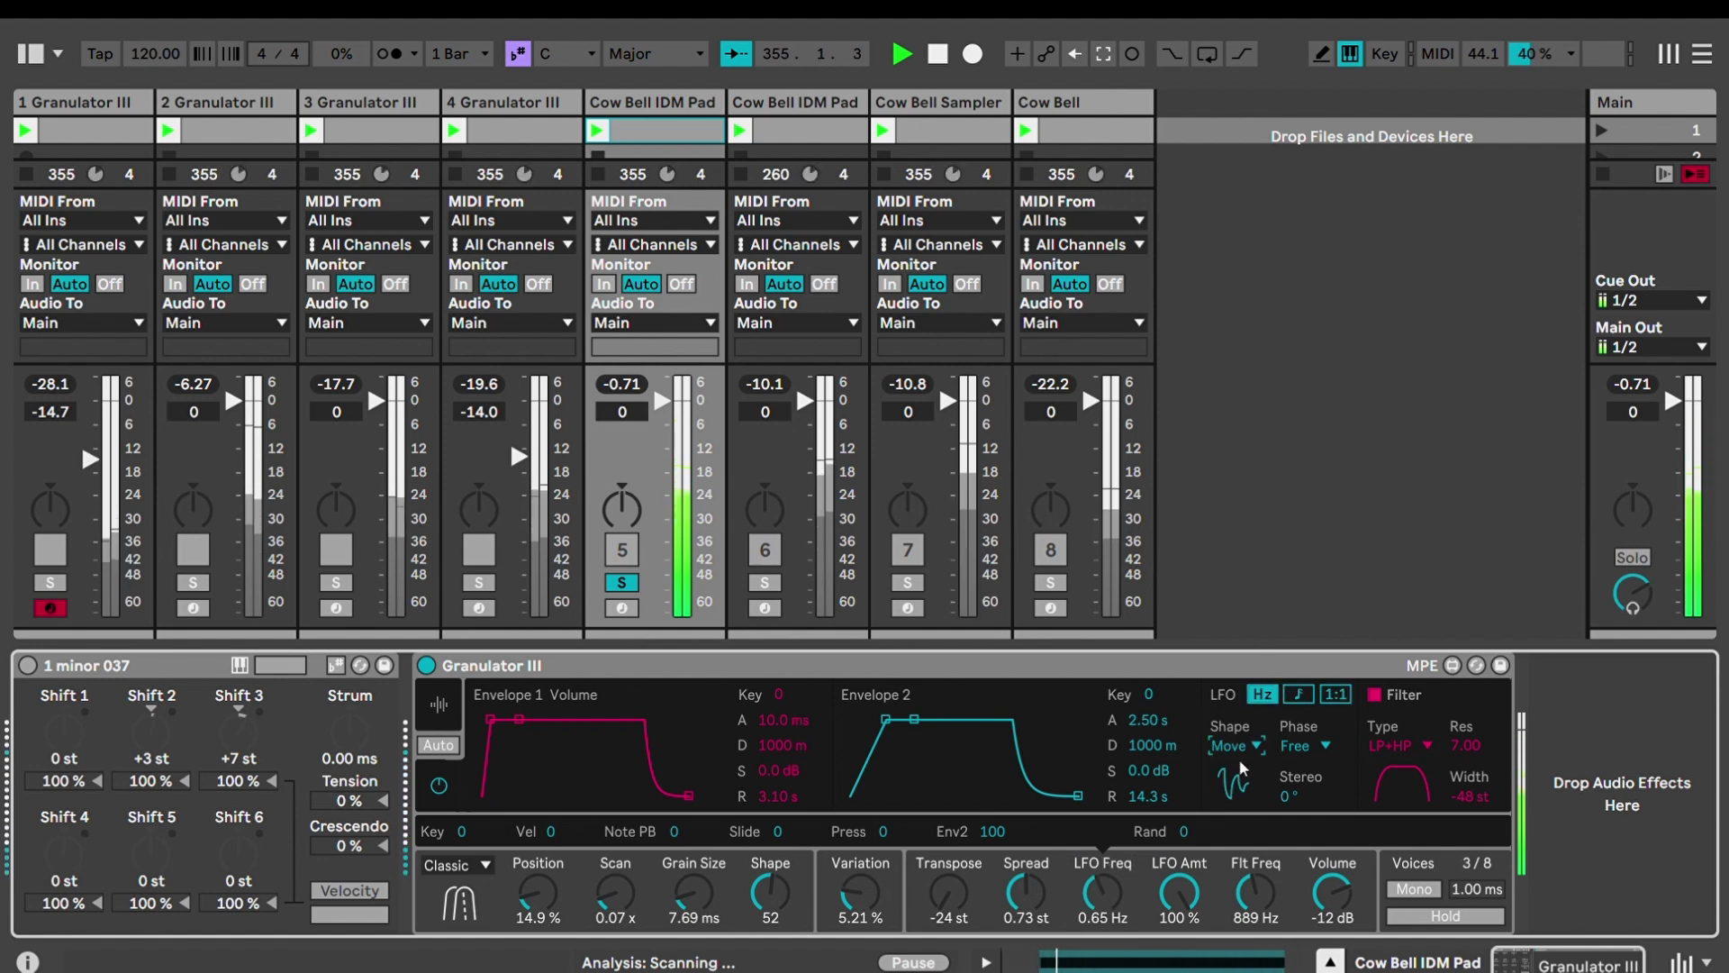
pyautogui.press('Down')
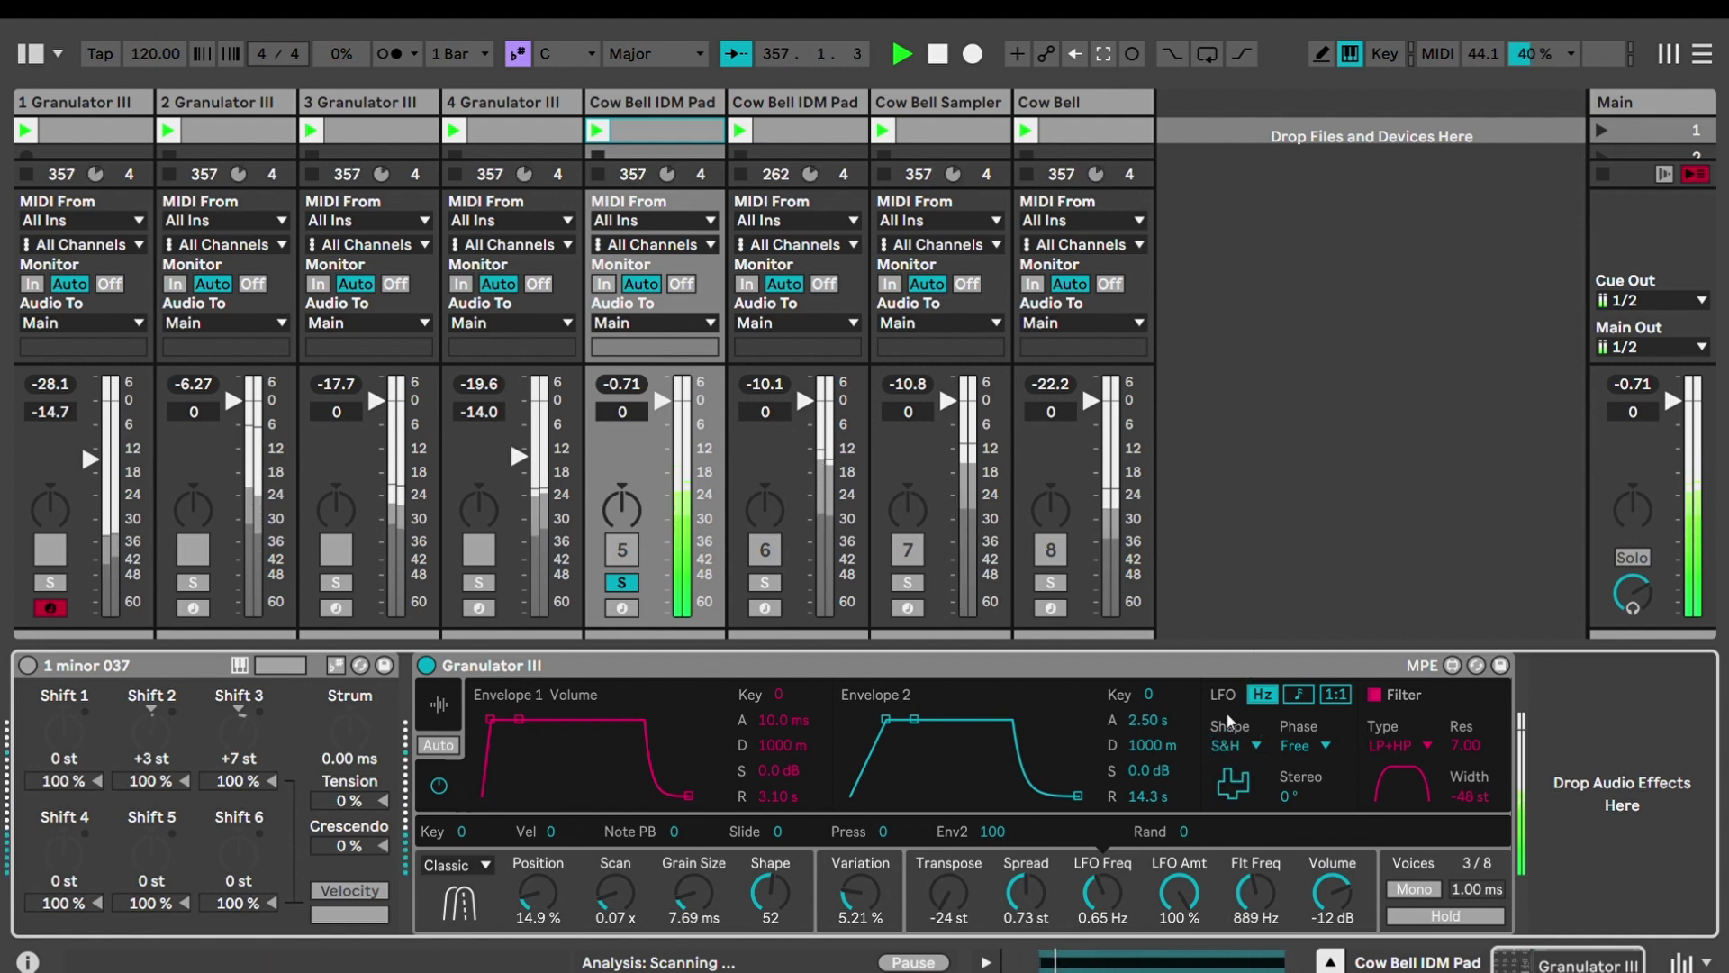
pyautogui.press('Down')
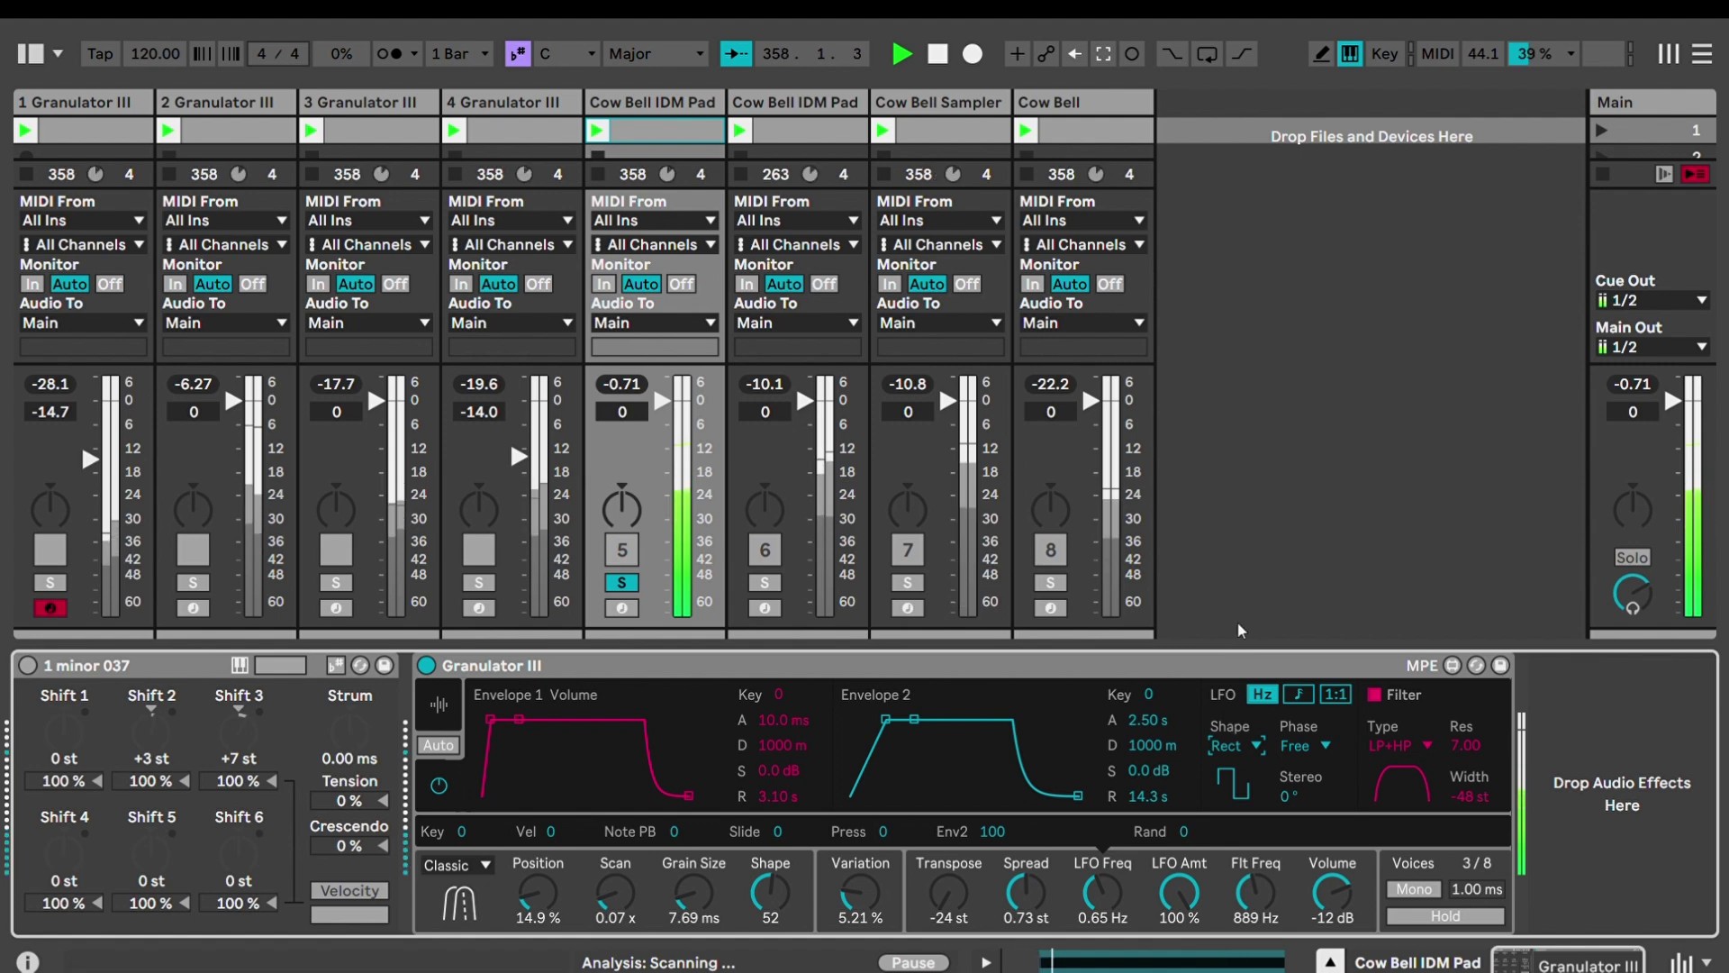
pyautogui.press('Down')
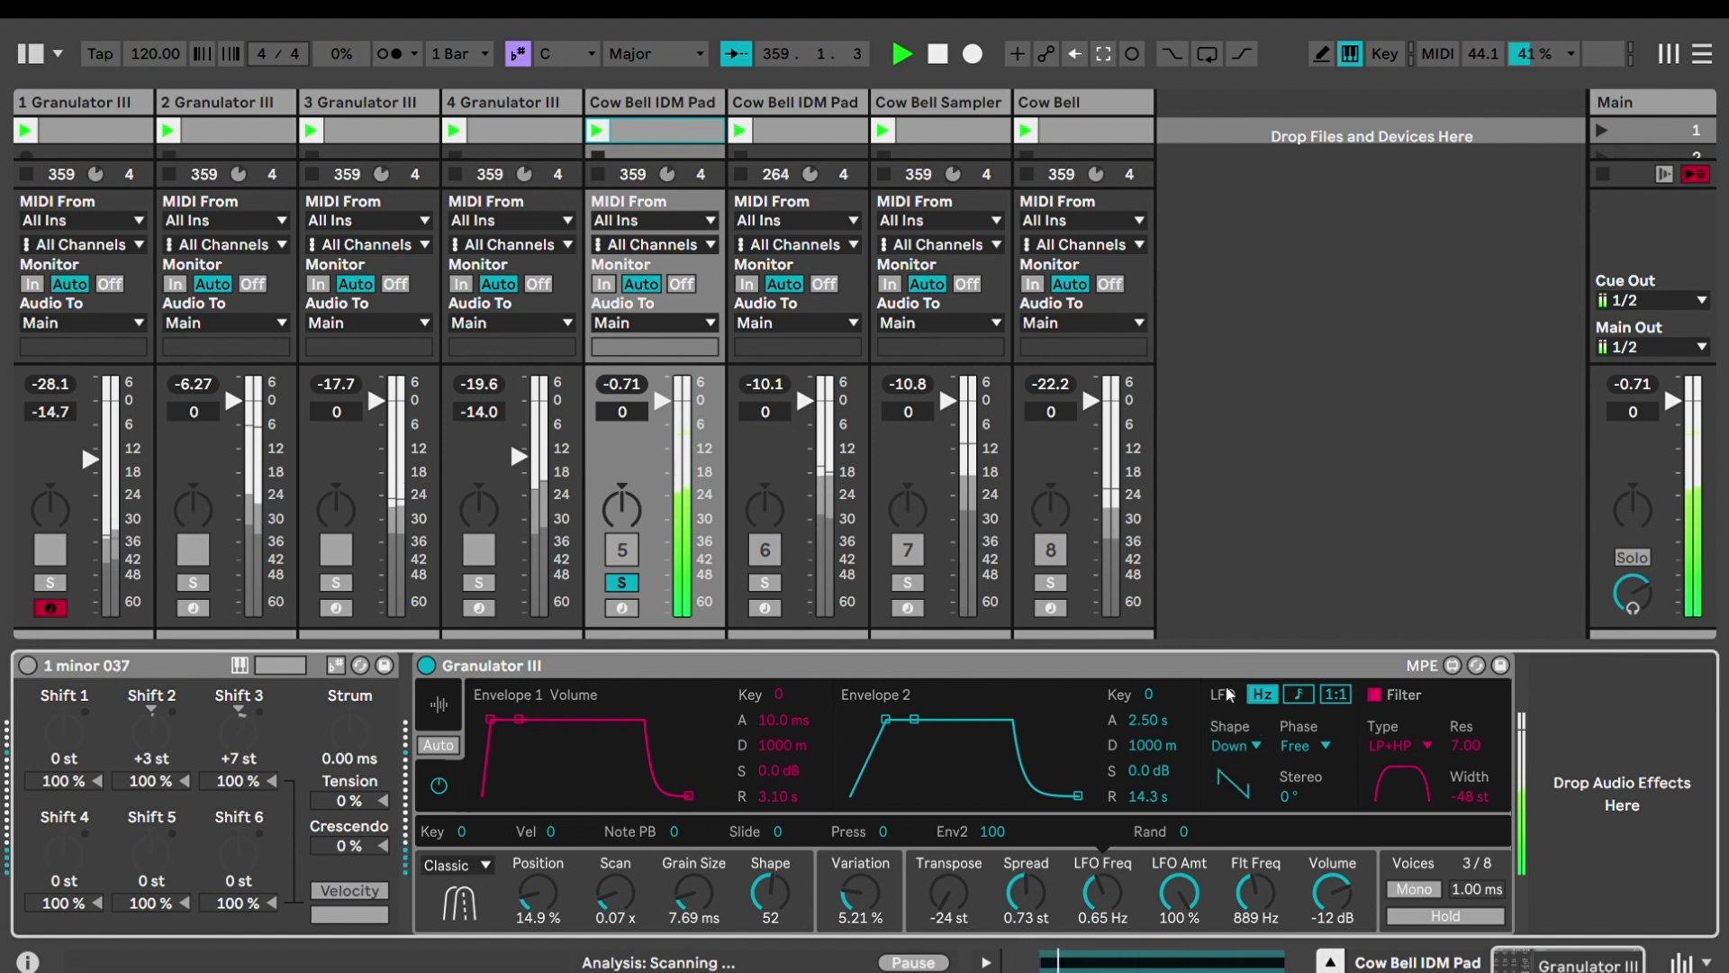
pyautogui.press('Down')
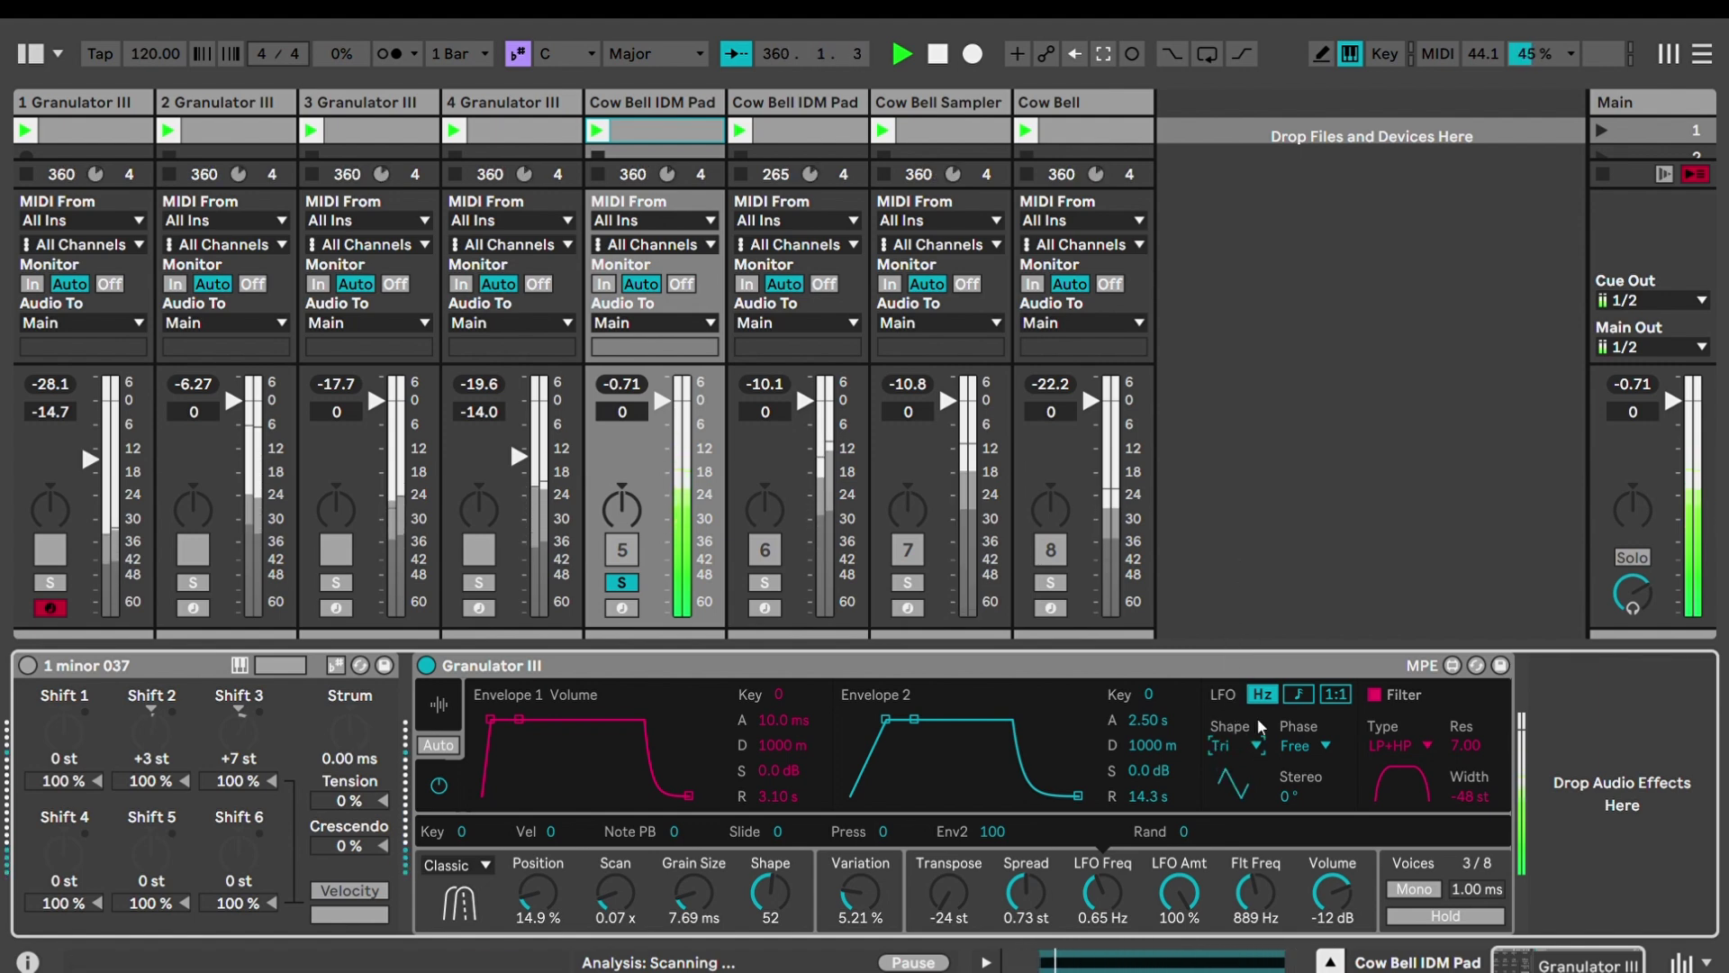
# Set the LFO's Phase to 0° and its Stereo offset to 148°
pyautogui.click(1311, 773)
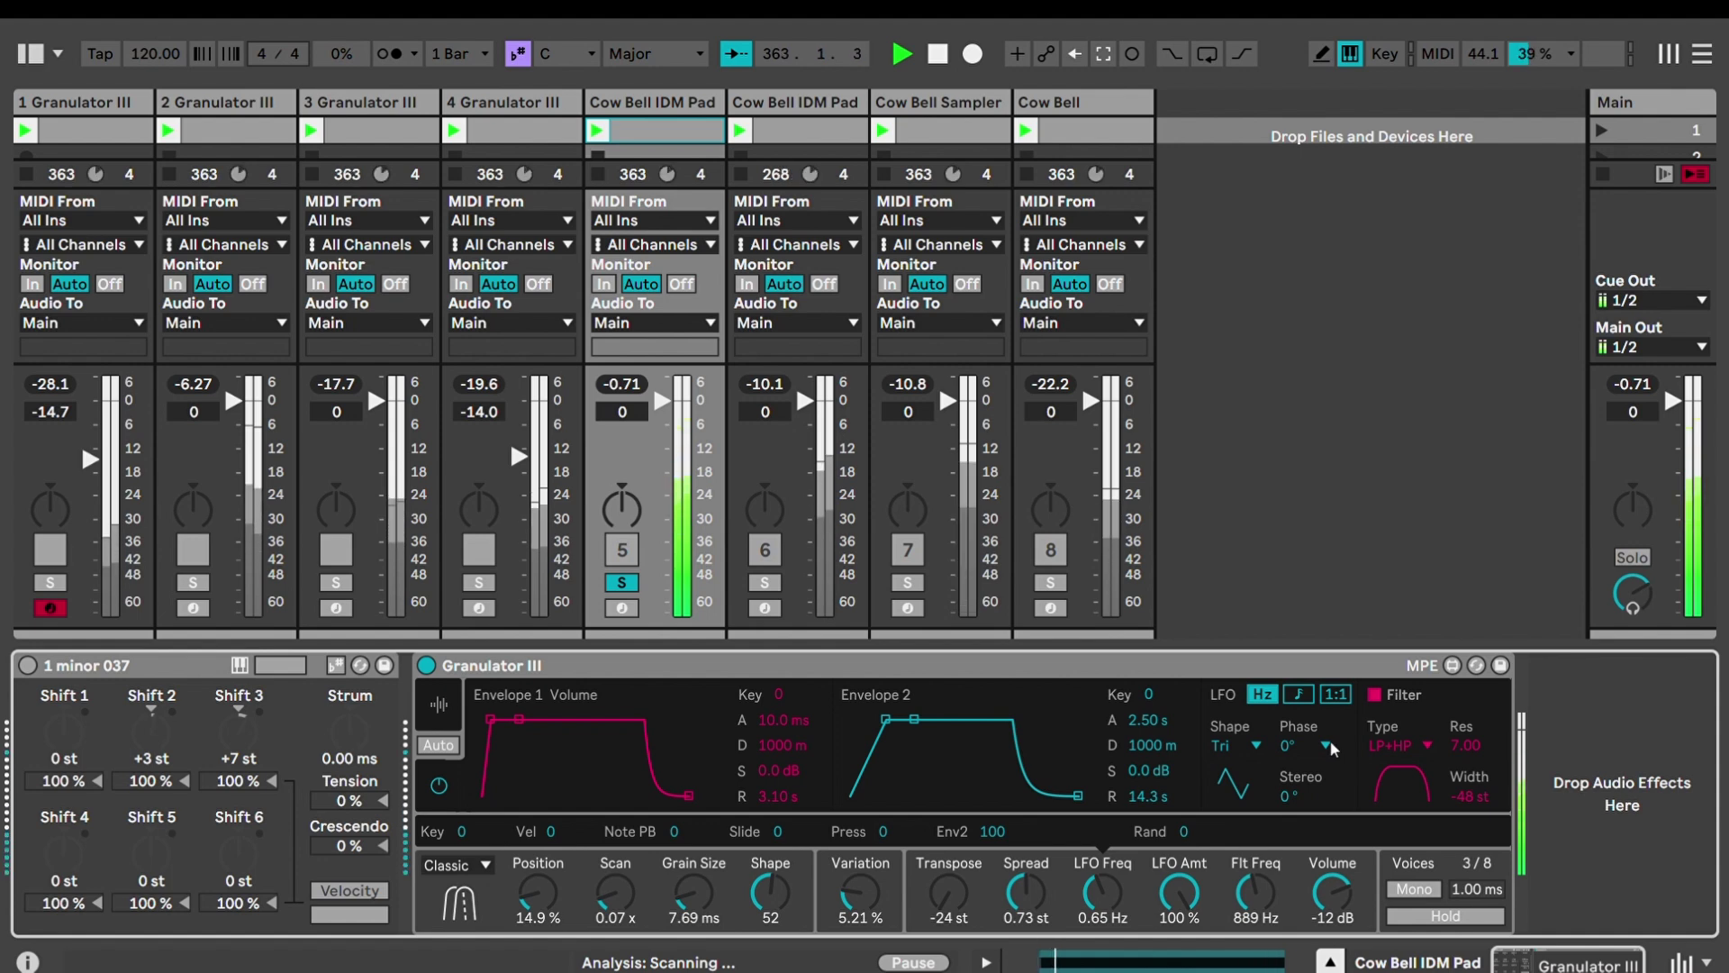
pyautogui.click(1291, 777)
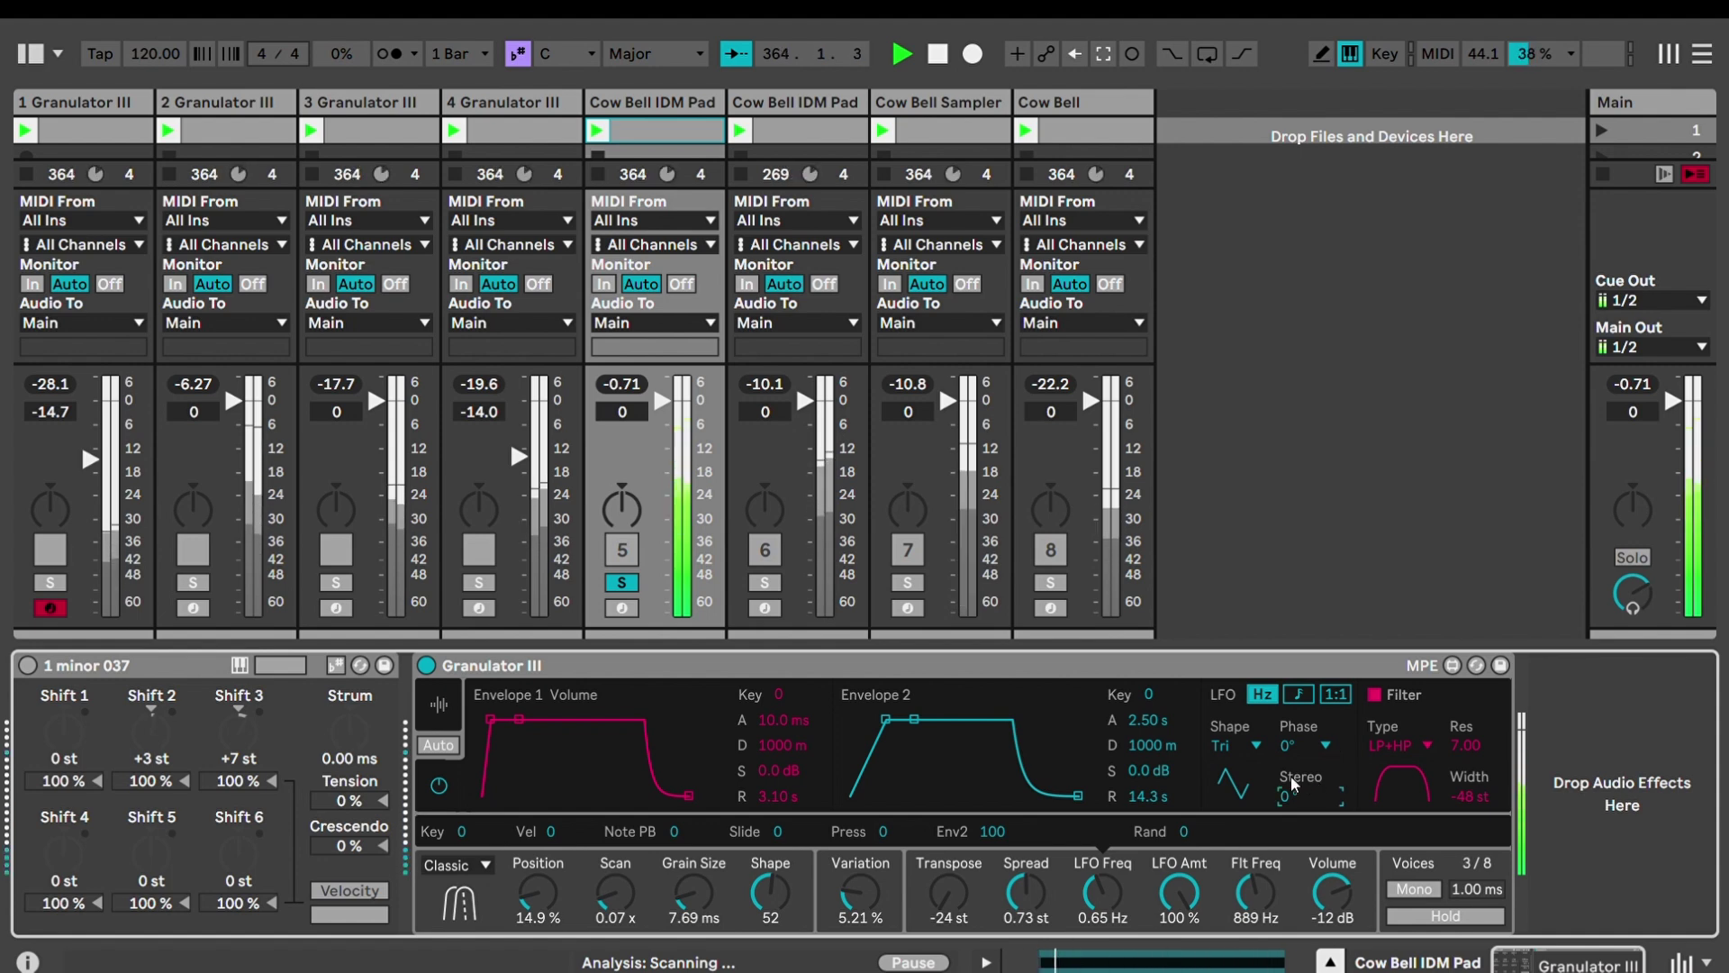
pyautogui.moveTo(1289, 775); pyautogui.dragTo(1290, 711)
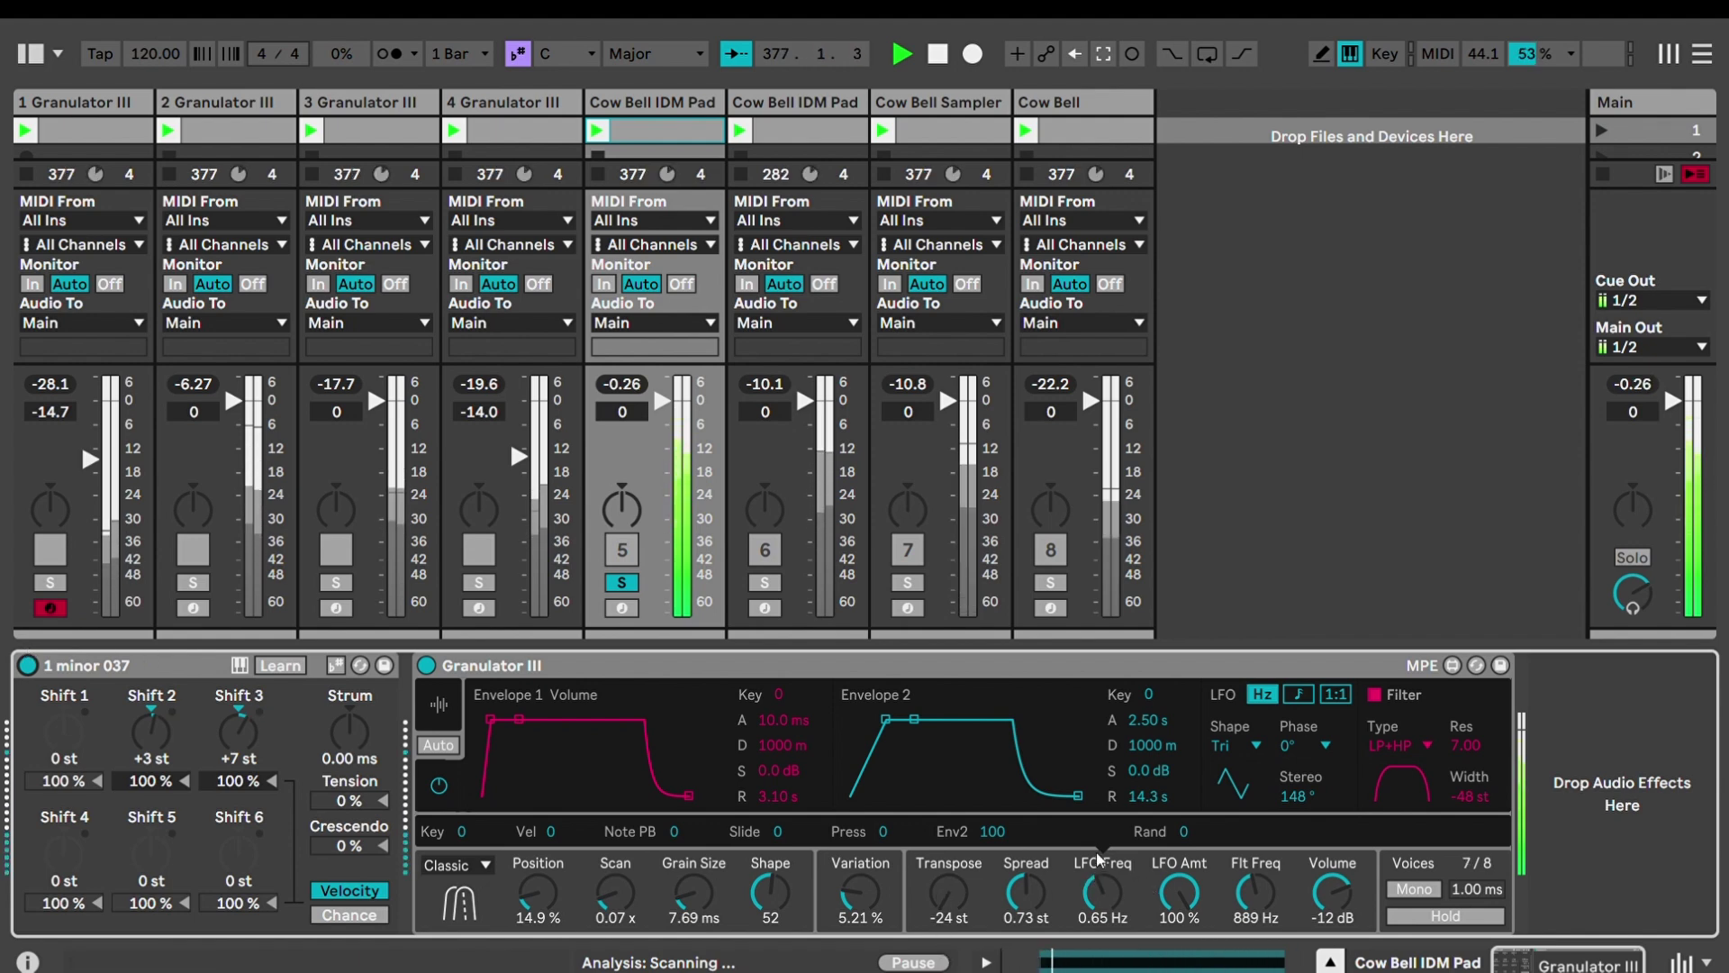
# Lower LFO Amt to 2.24 % and reset the Envelope 2 modulation of LFO Freq to 0
pyautogui.moveTo(1197, 895); pyautogui.dragTo(1197, 964)
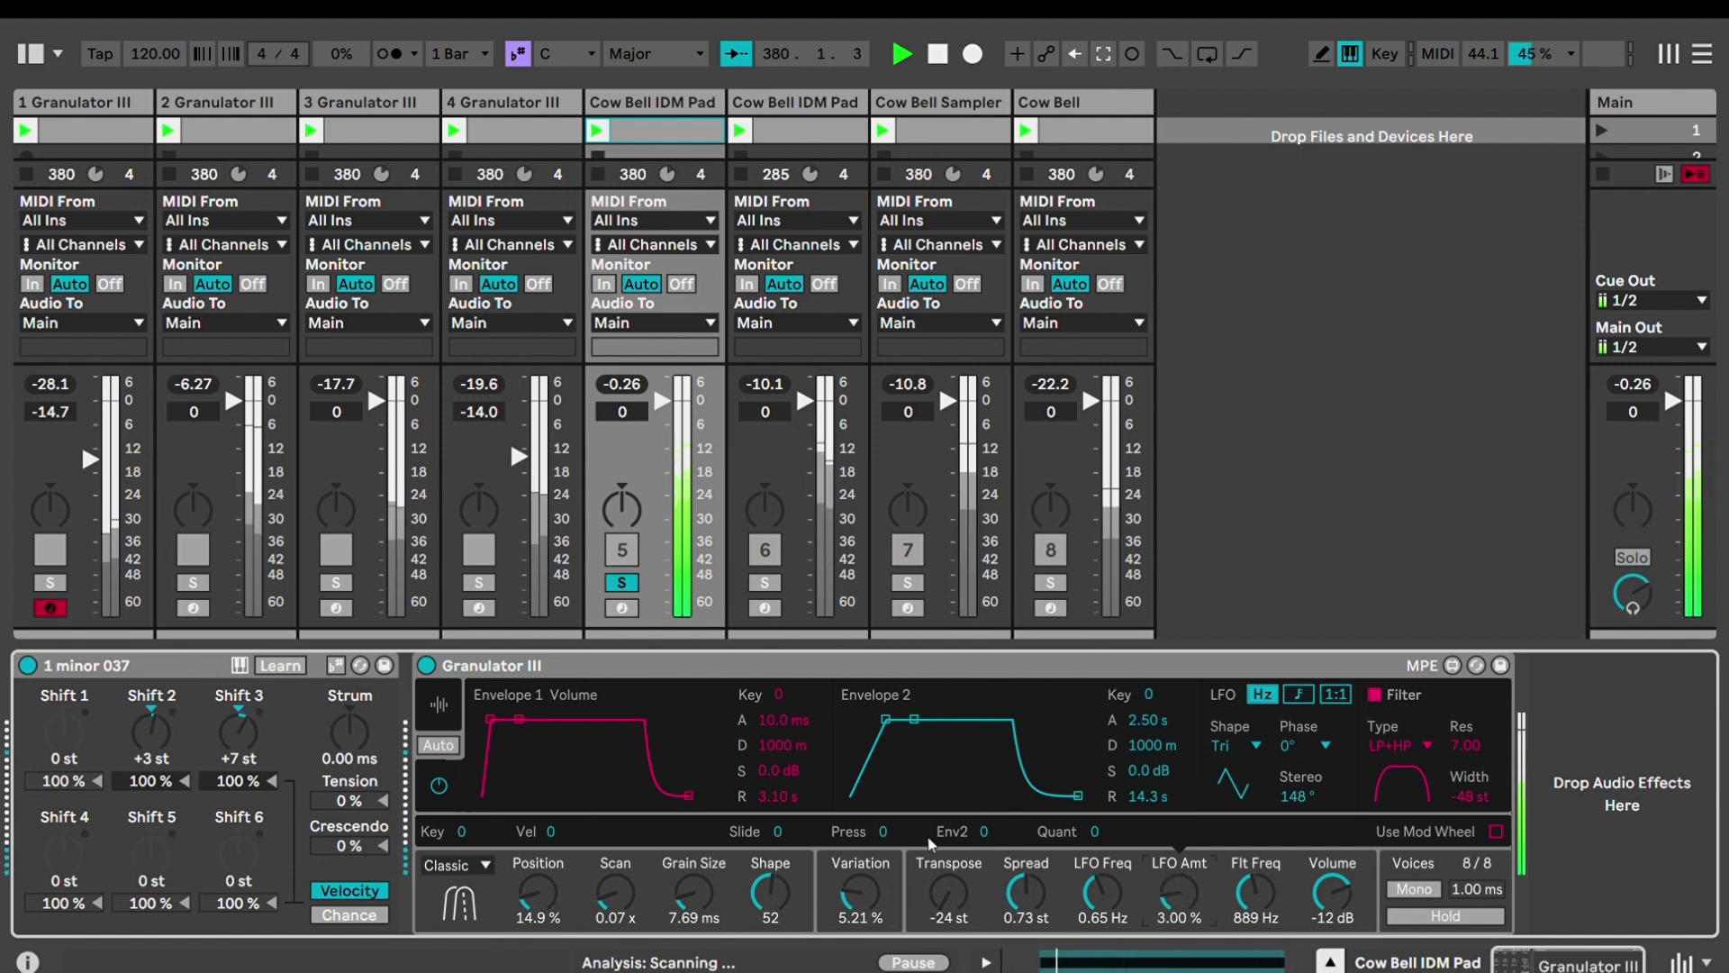
pyautogui.click(1115, 878)
pyautogui.moveTo(1176, 887)
pyautogui.mouseDown()
pyautogui.moveTo(1176, 797)
pyautogui.moveTo(1184, 884)
pyautogui.mouseUp()
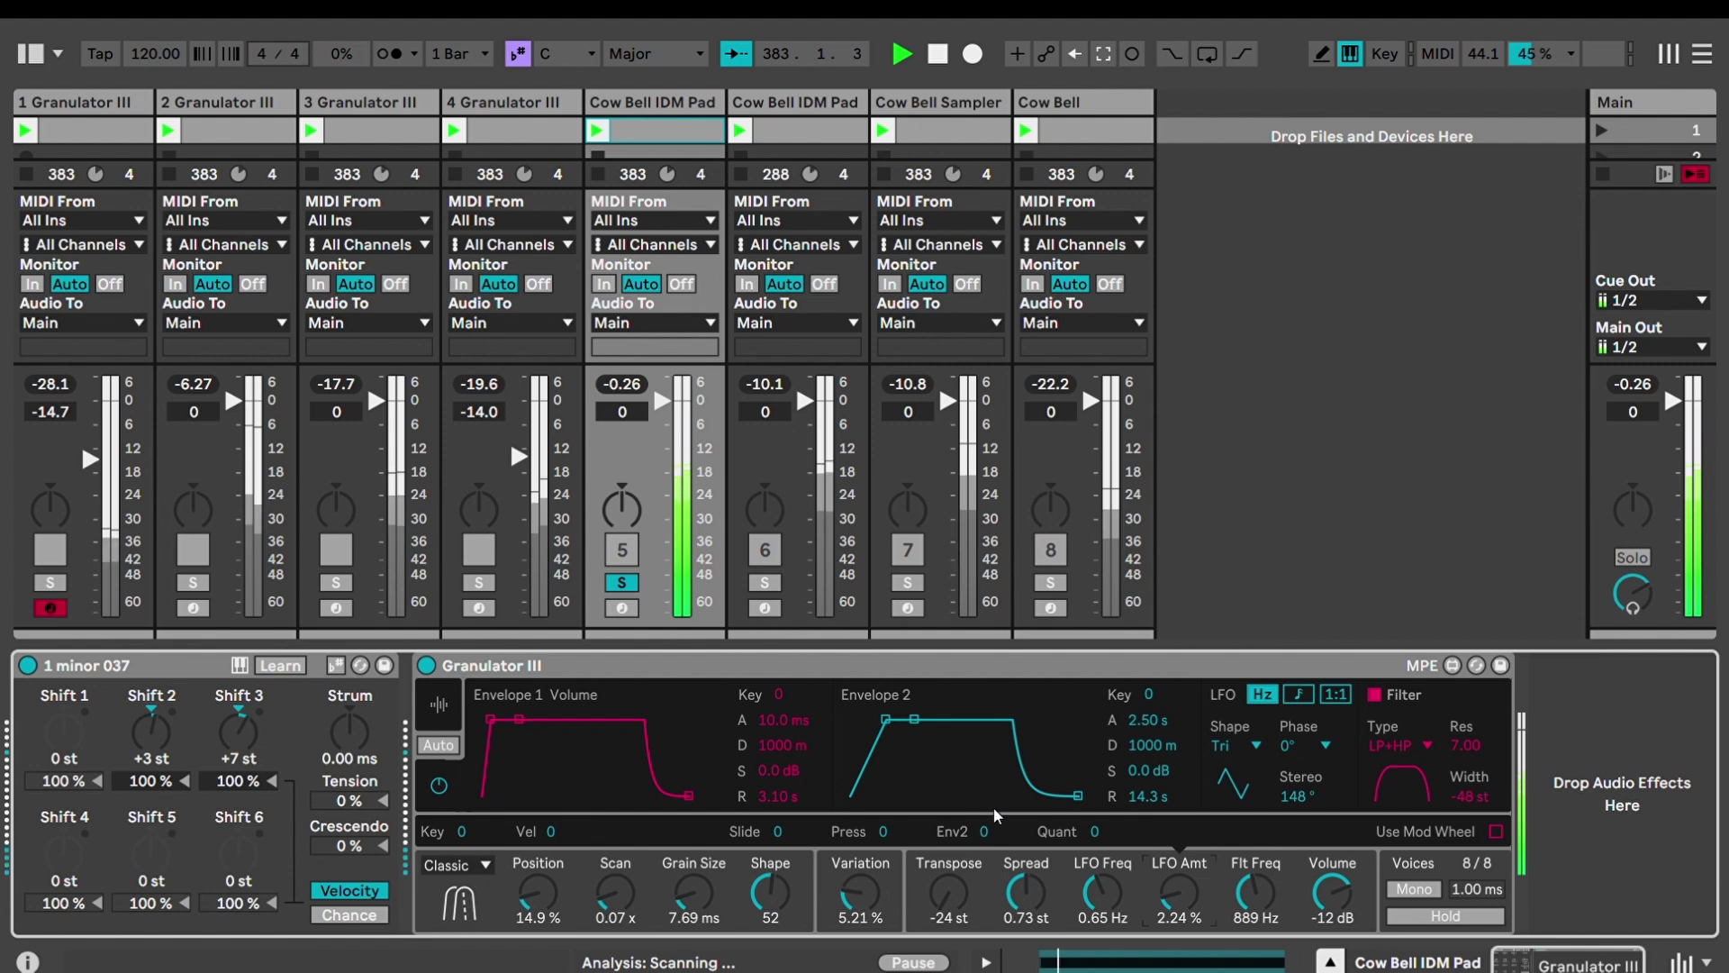
pyautogui.click(1133, 863)
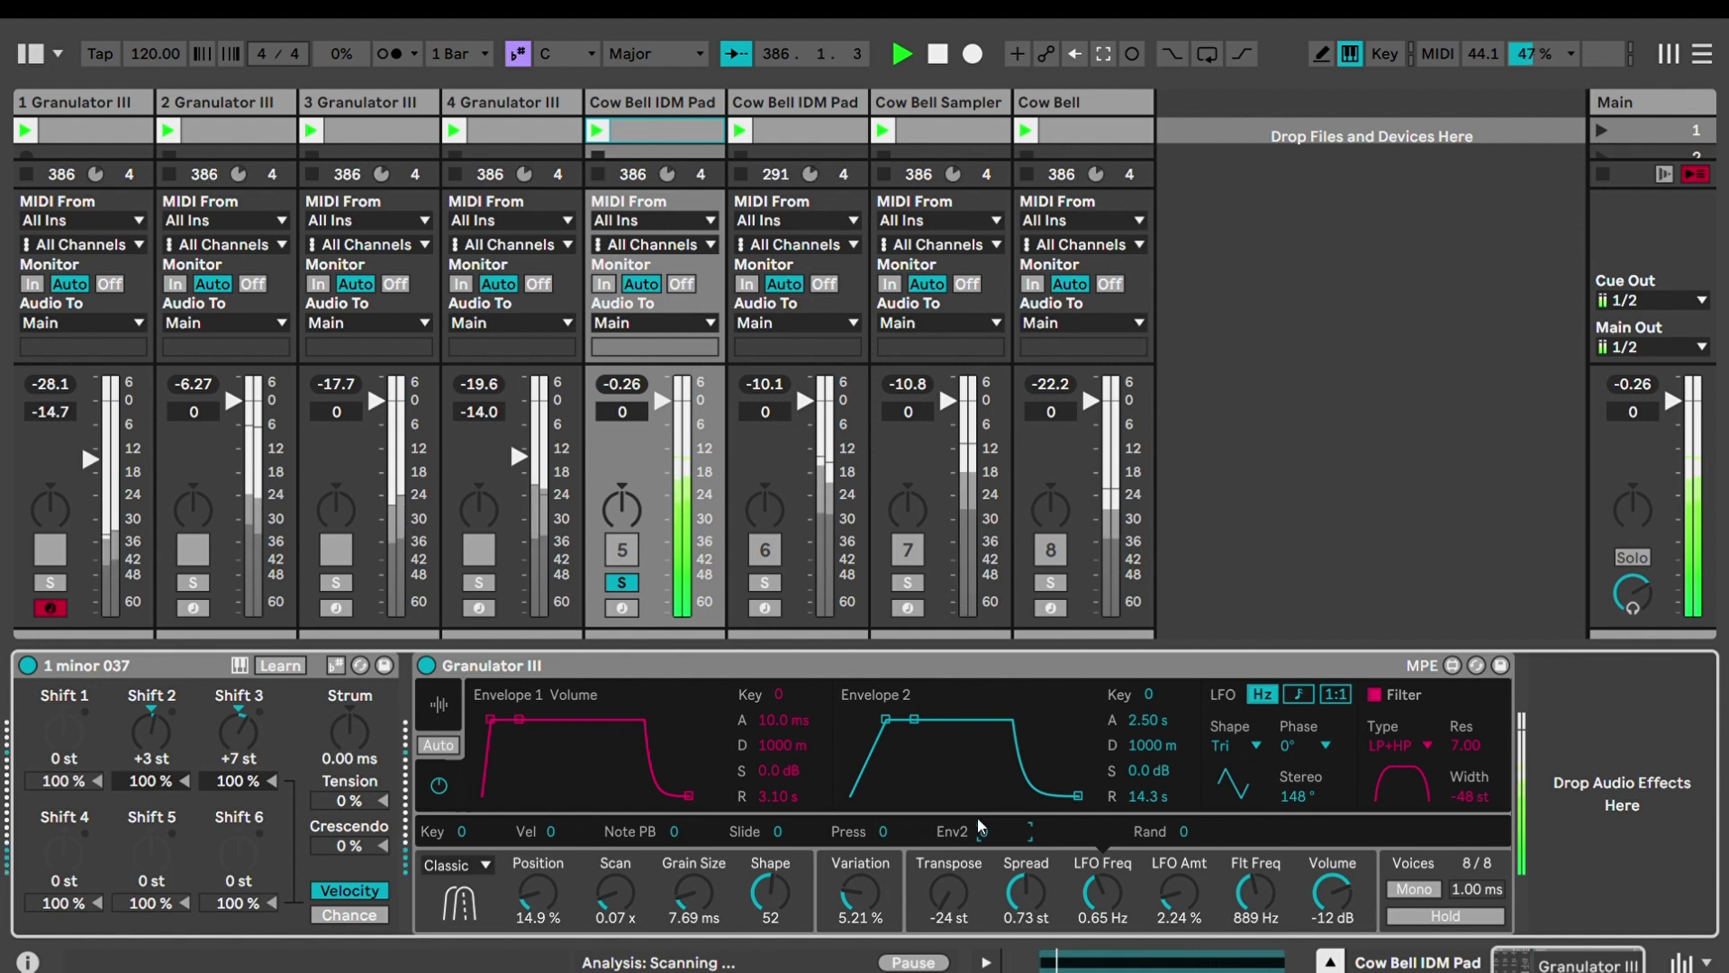
pyautogui.click(1163, 862)
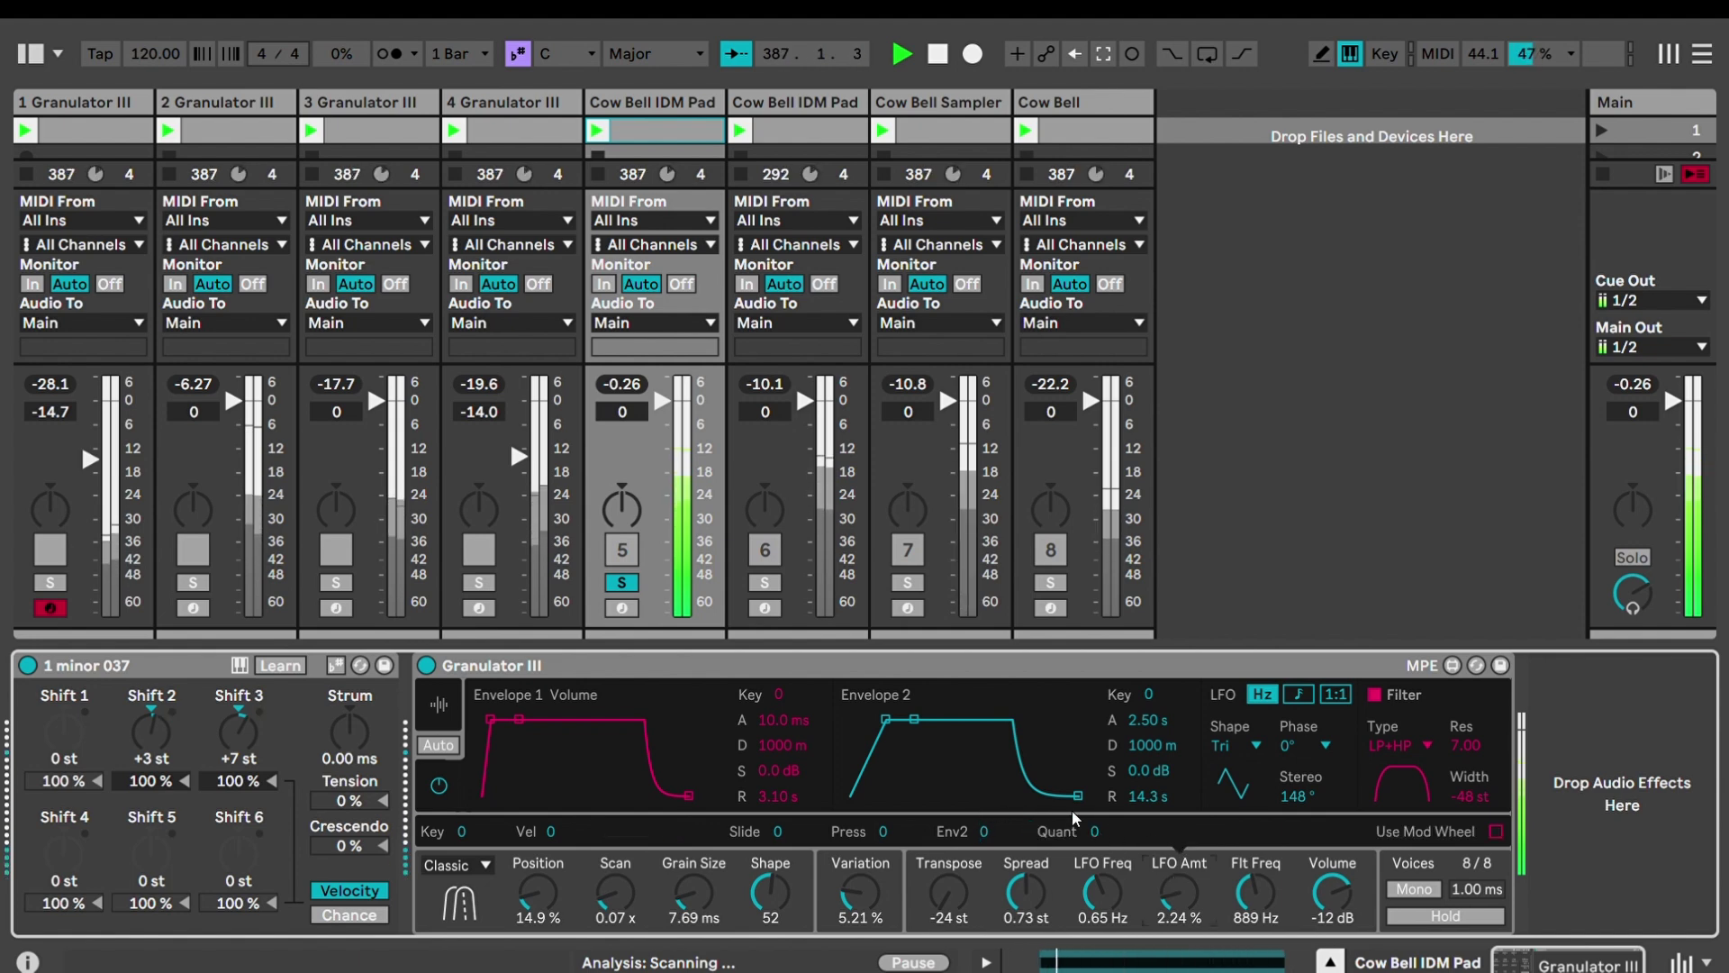
# Raise Flt Freq to 3.01 kHz and compare the modulation sources of Flt Freq and Volume
pyautogui.click(1269, 858)
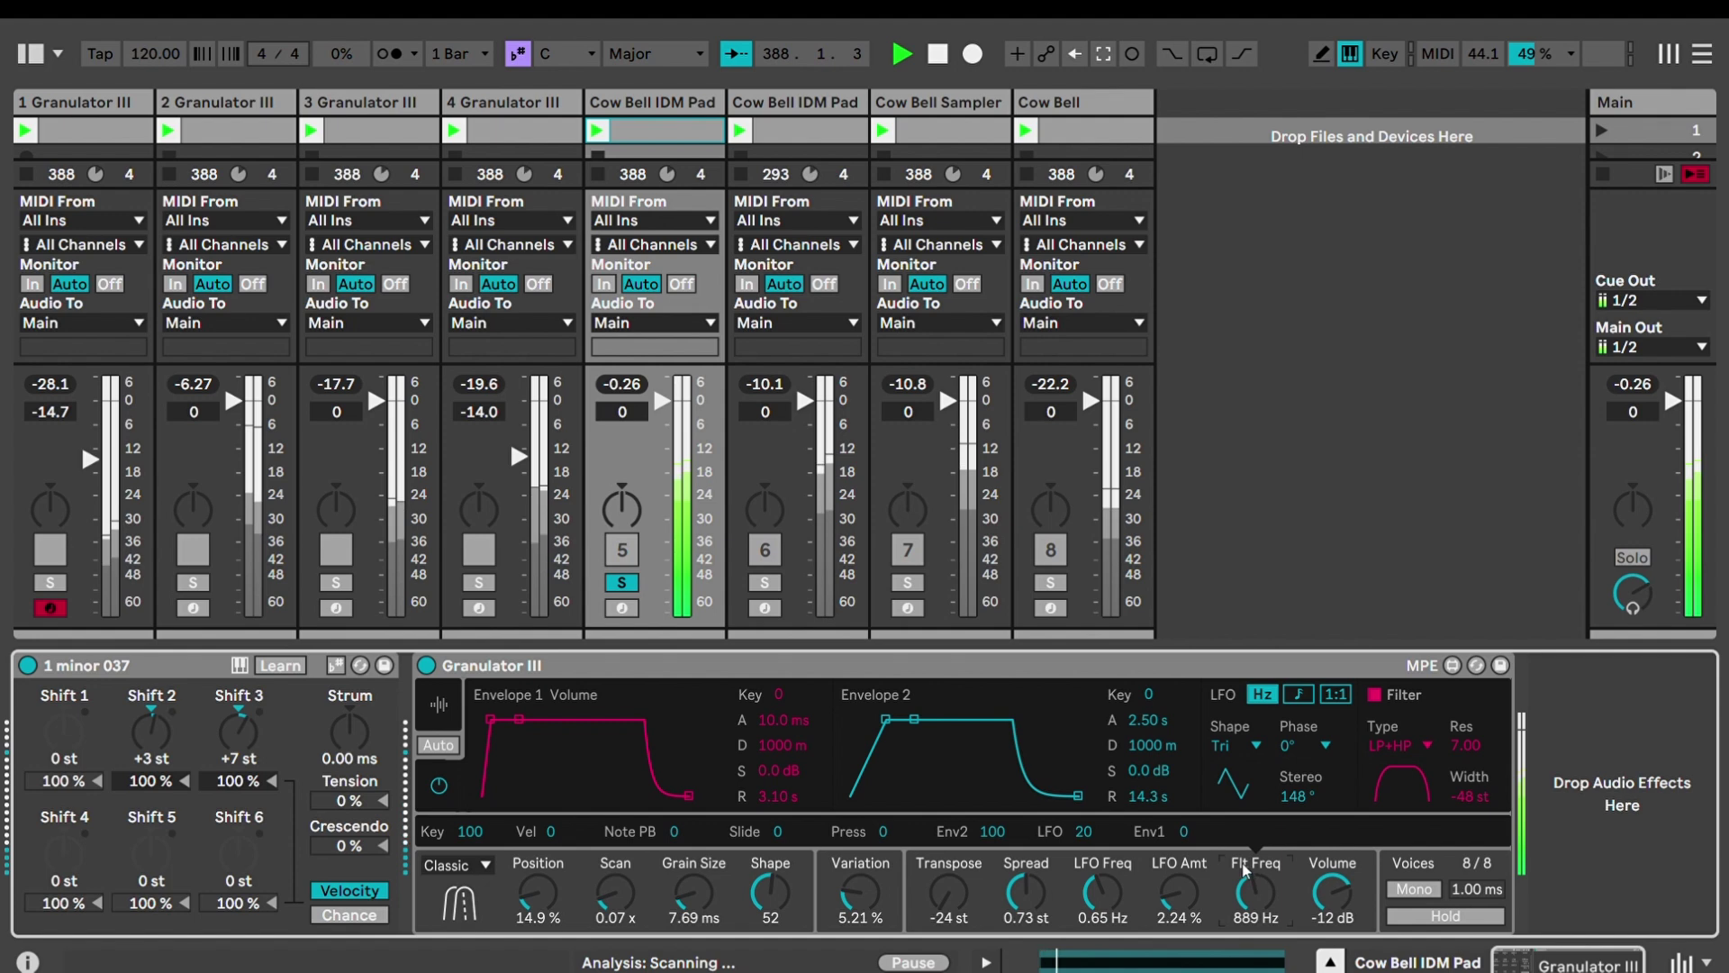
pyautogui.moveTo(1246, 875); pyautogui.dragTo(1247, 840)
pyautogui.click(1340, 862)
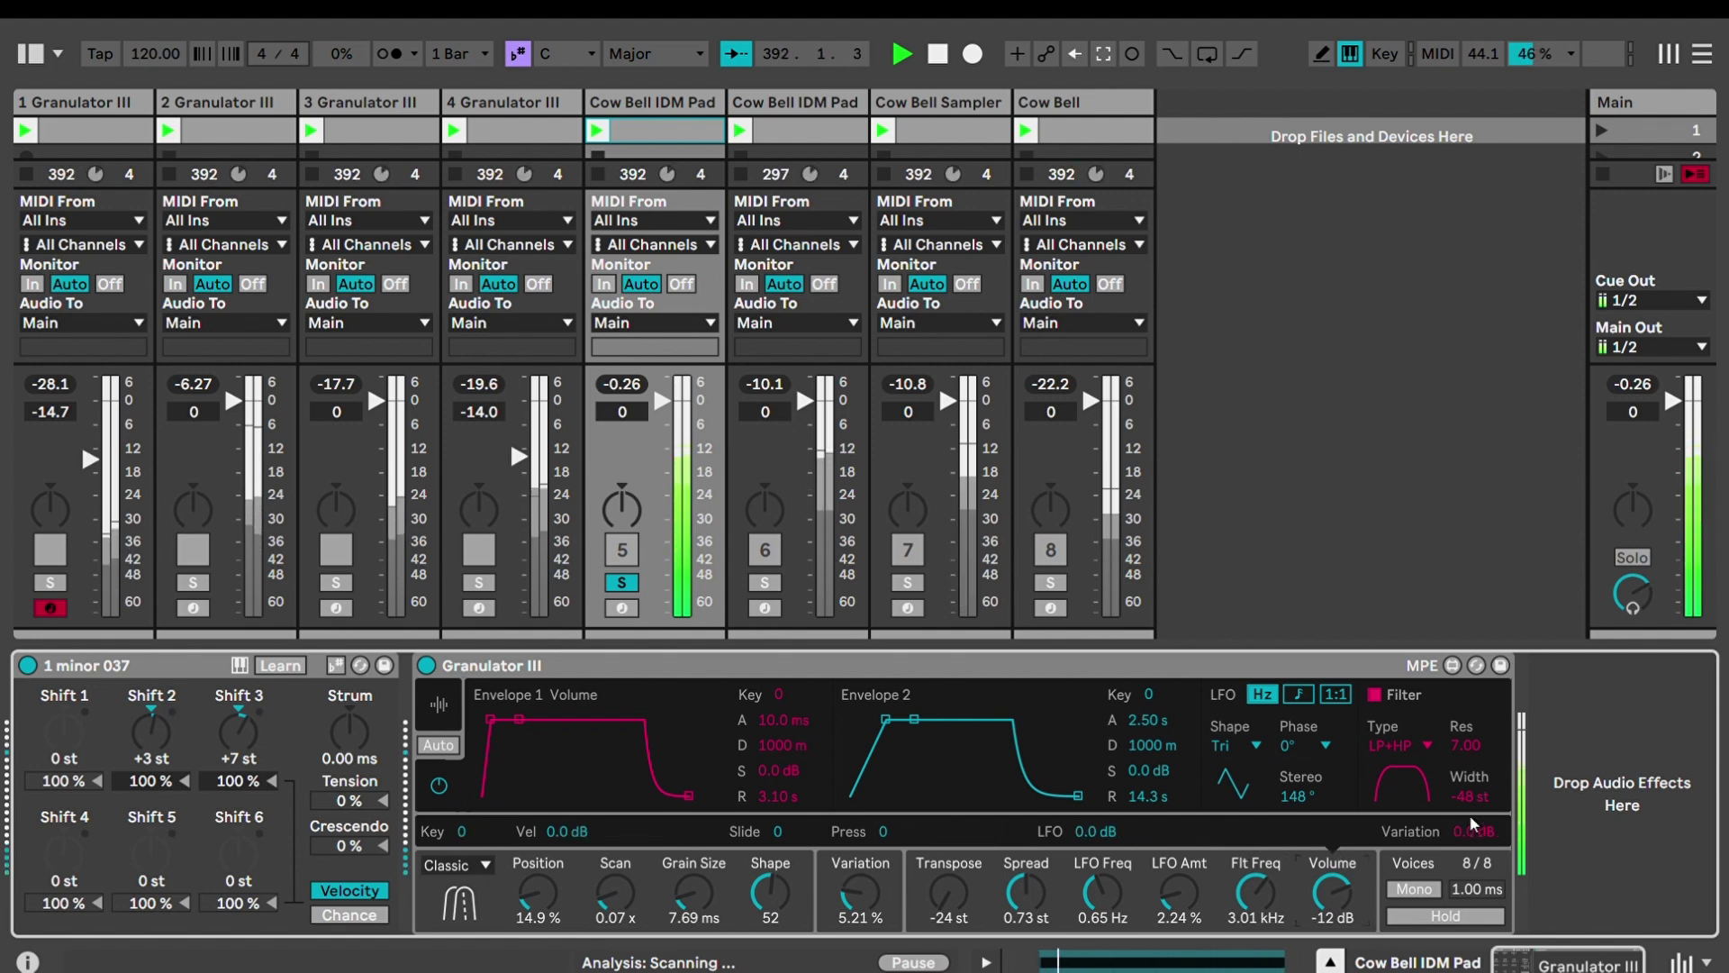
pyautogui.click(1265, 866)
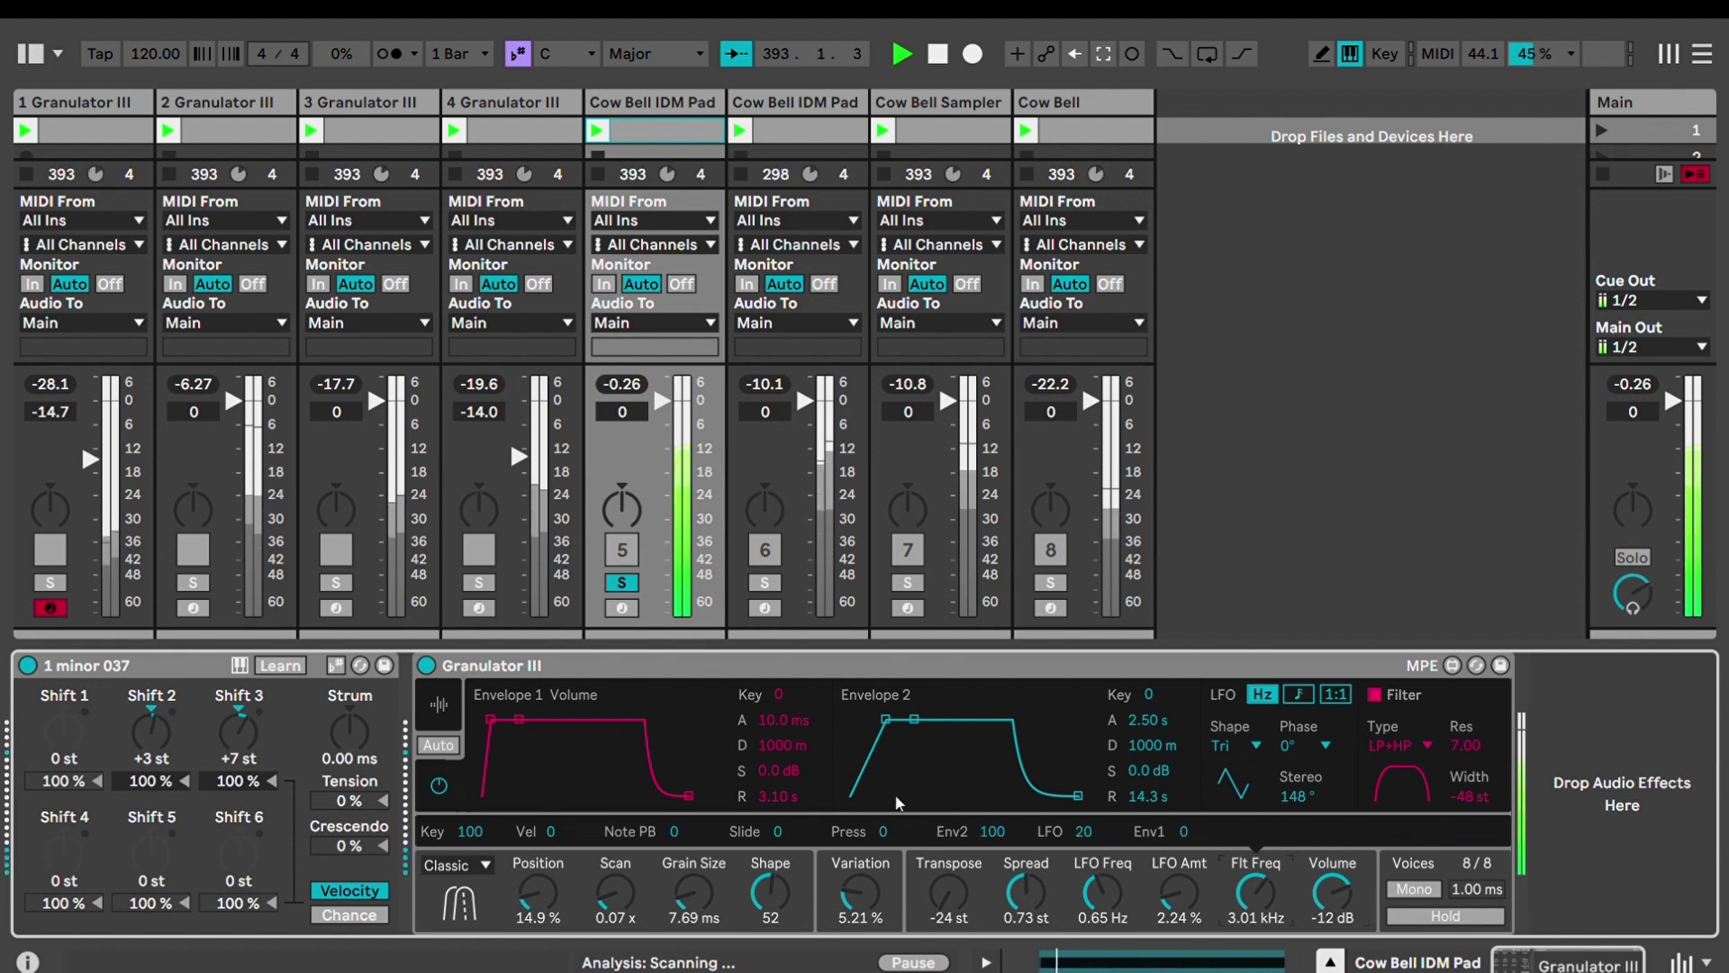
pyautogui.click(1331, 892)
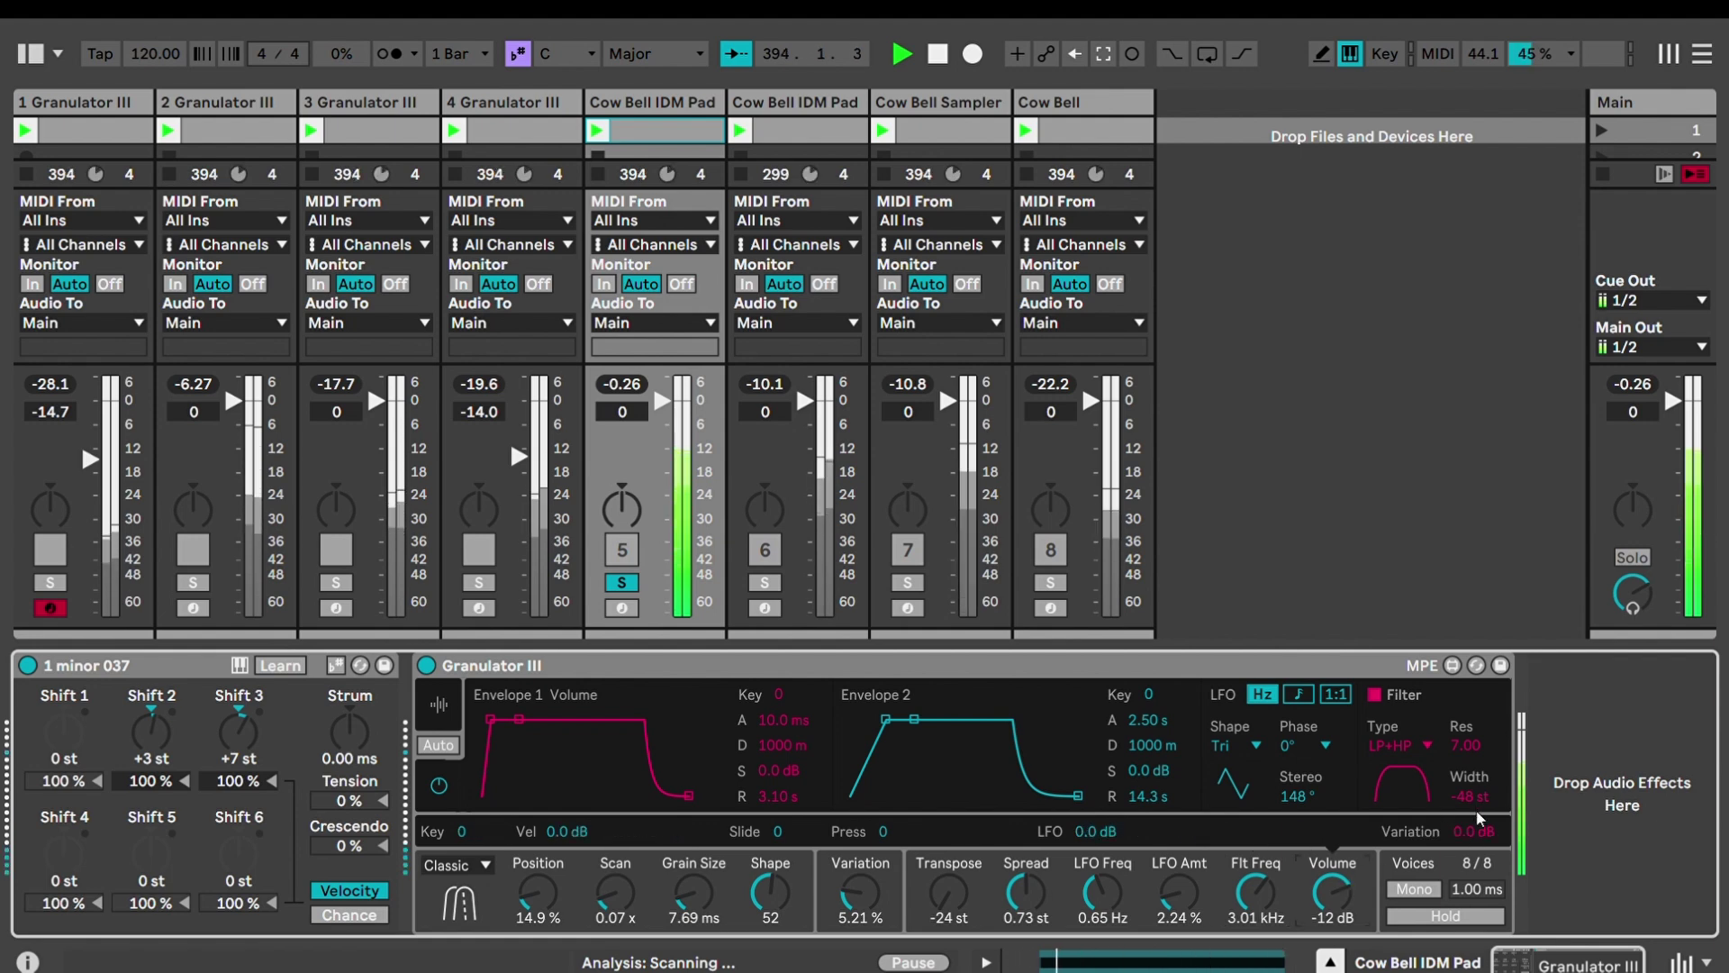
# Change the filter type to LP 12 and reset the LFO modulation of Transpose to 0.00
pyautogui.click(1274, 861)
pyautogui.click(1436, 748)
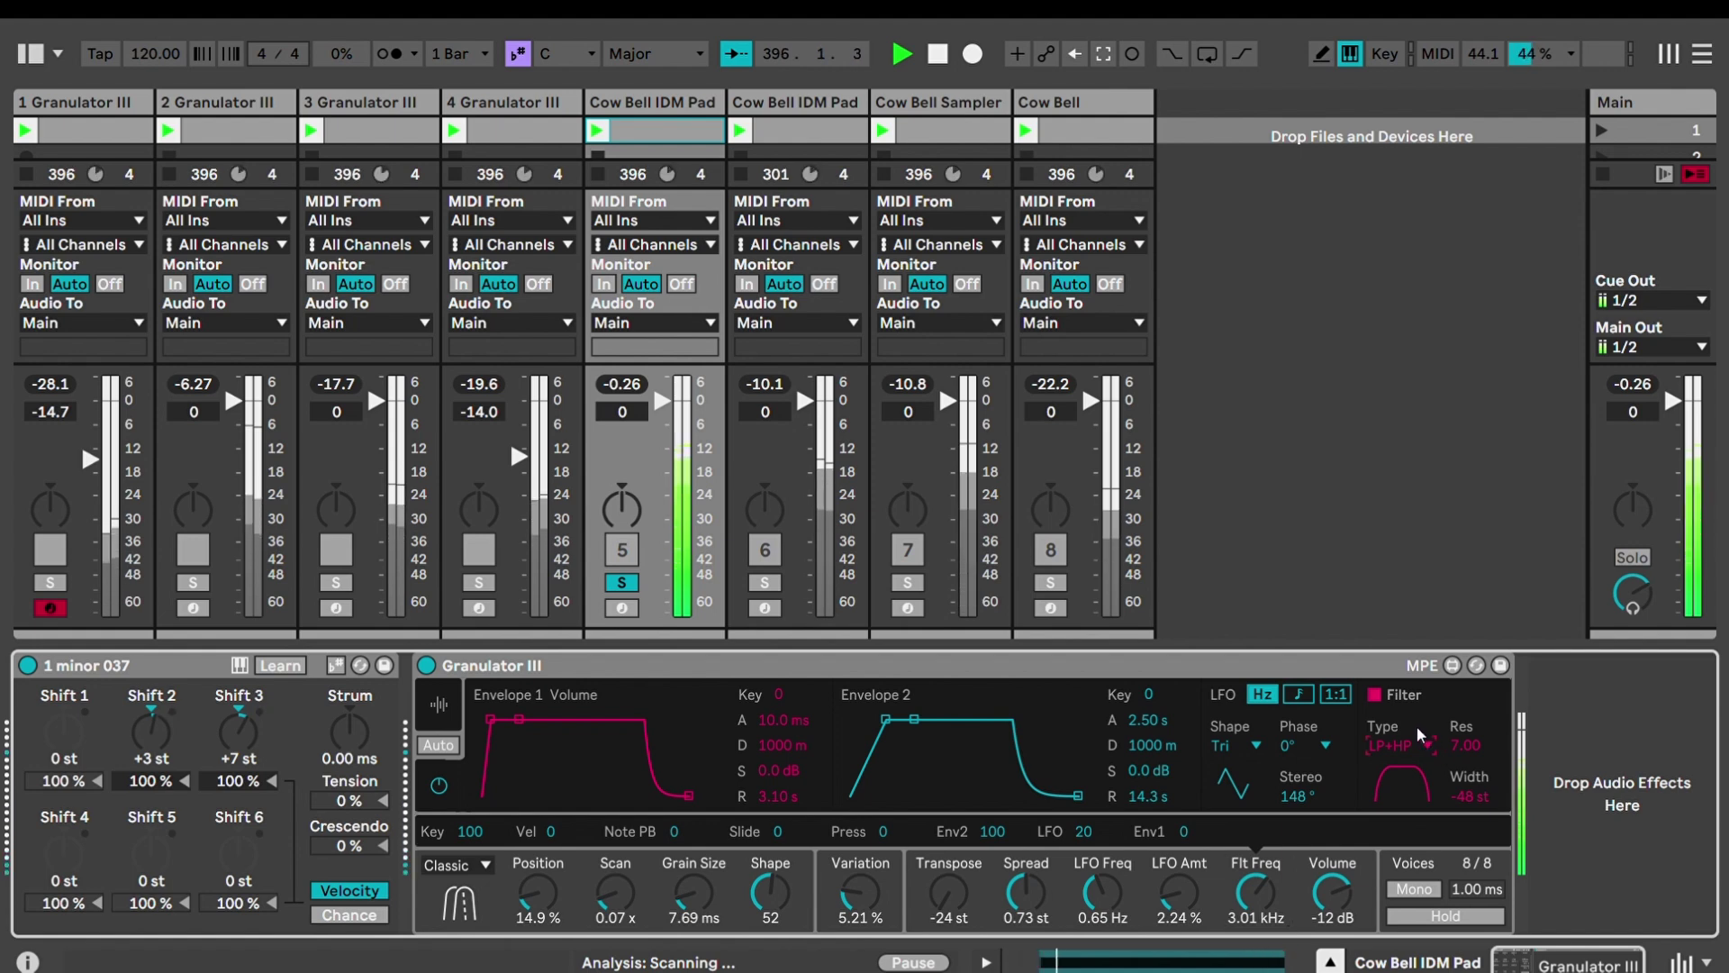
pyautogui.click(1403, 560)
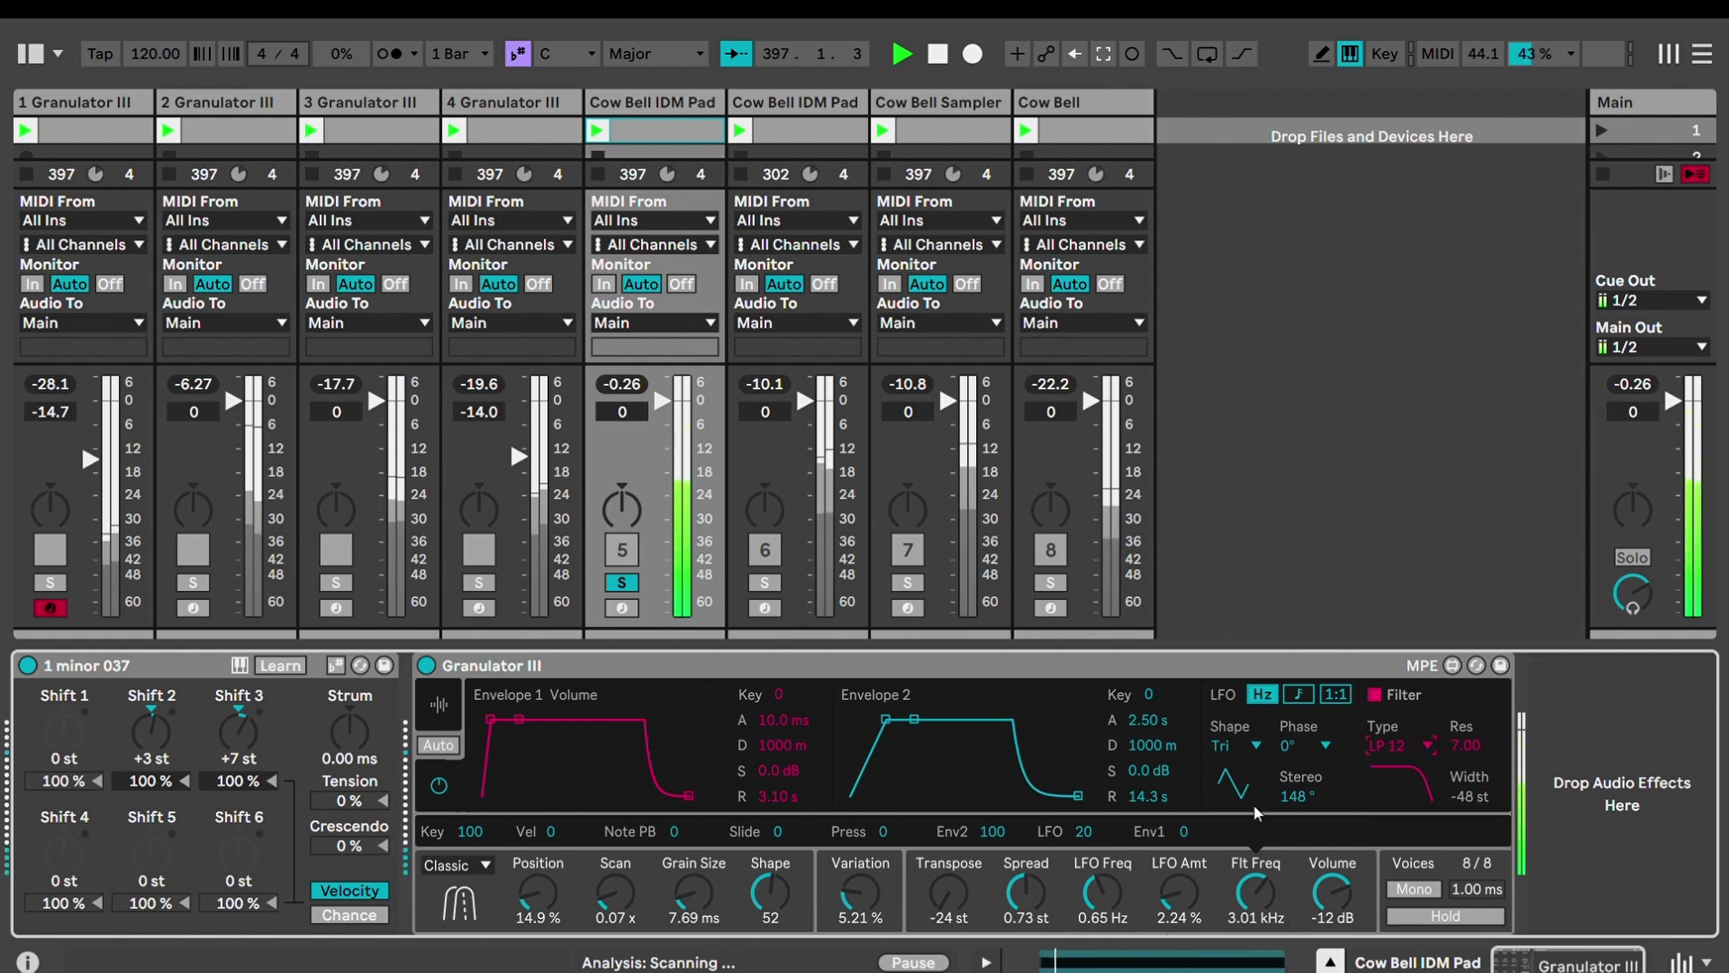
pyautogui.click(960, 855)
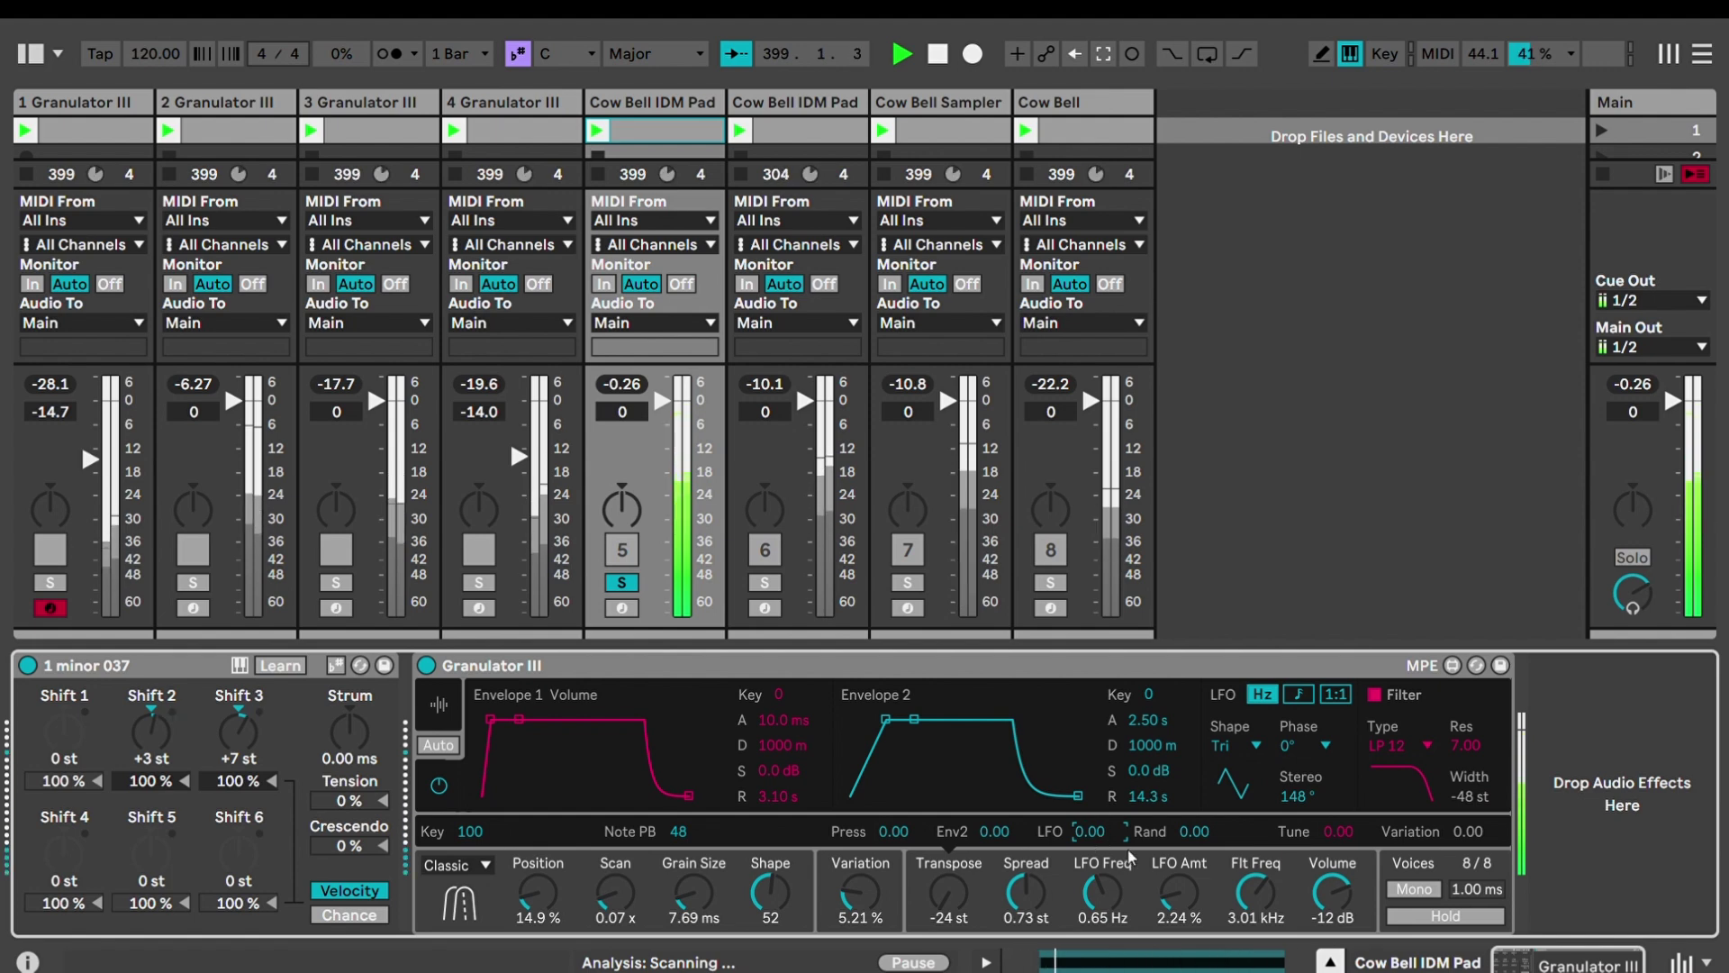
# Set LFO Amt to 0.00 % and Flt Freq to 283 Hz, with filter modulation from Envelope 2 at 31 and the LFO at 0
pyautogui.click(1178, 865)
pyautogui.moveTo(1178, 892); pyautogui.dragTo(1252, 927)
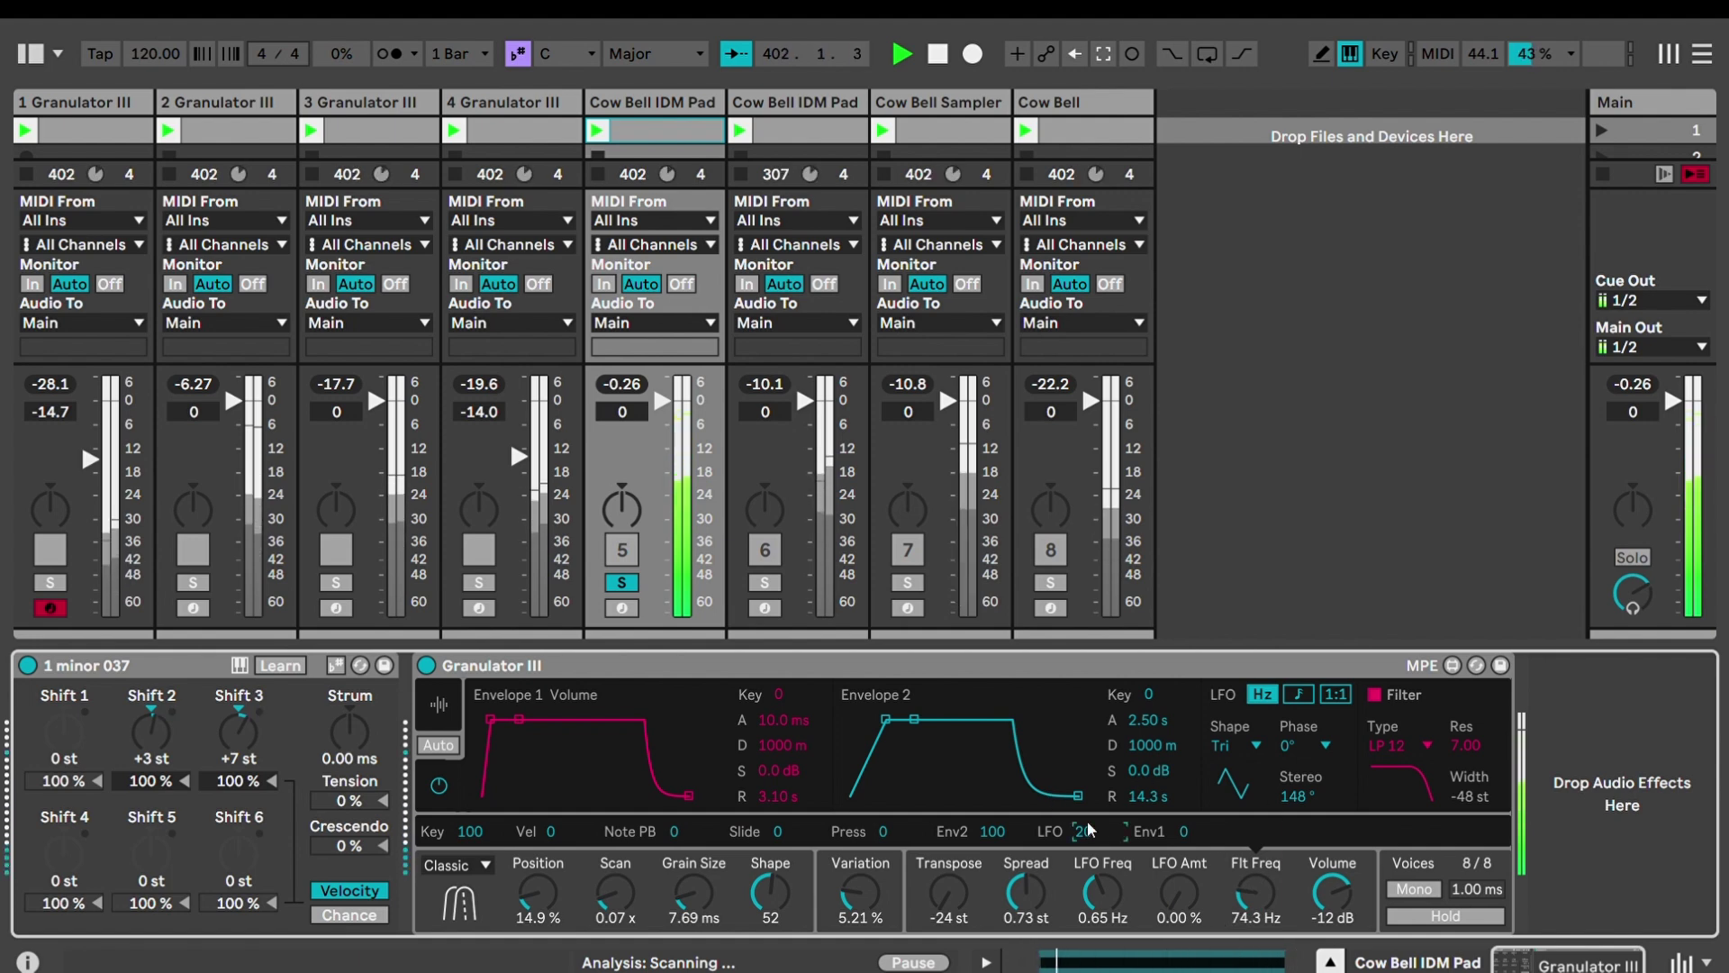
pyautogui.moveTo(1267, 887); pyautogui.dragTo(1267, 875)
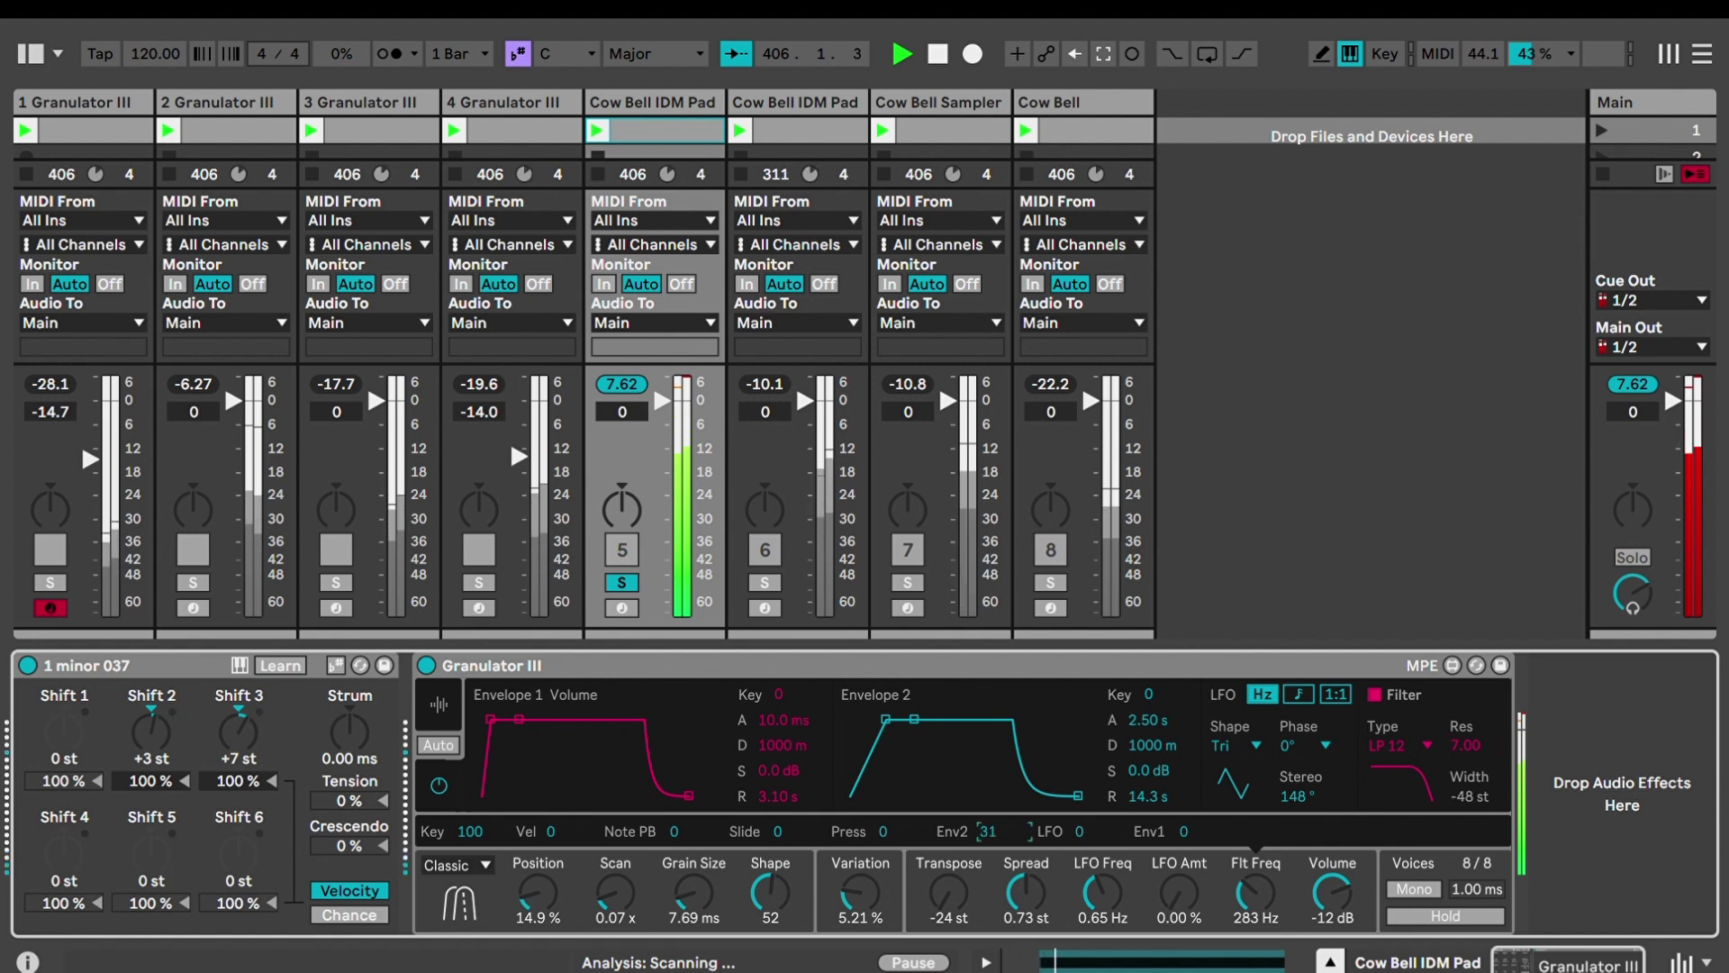
# Raise the Envelope 2 modulation of Flt Freq to 100 and reshape Envelope 2 to 35.2 ms attack, 7.92 s decay and -inf dB sustain
pyautogui.moveTo(985, 831); pyautogui.dragTo(889, 794)
pyautogui.moveTo(885, 719); pyautogui.dragTo(861, 719)
pyautogui.moveTo(867, 794); pyautogui.dragTo(909, 794)
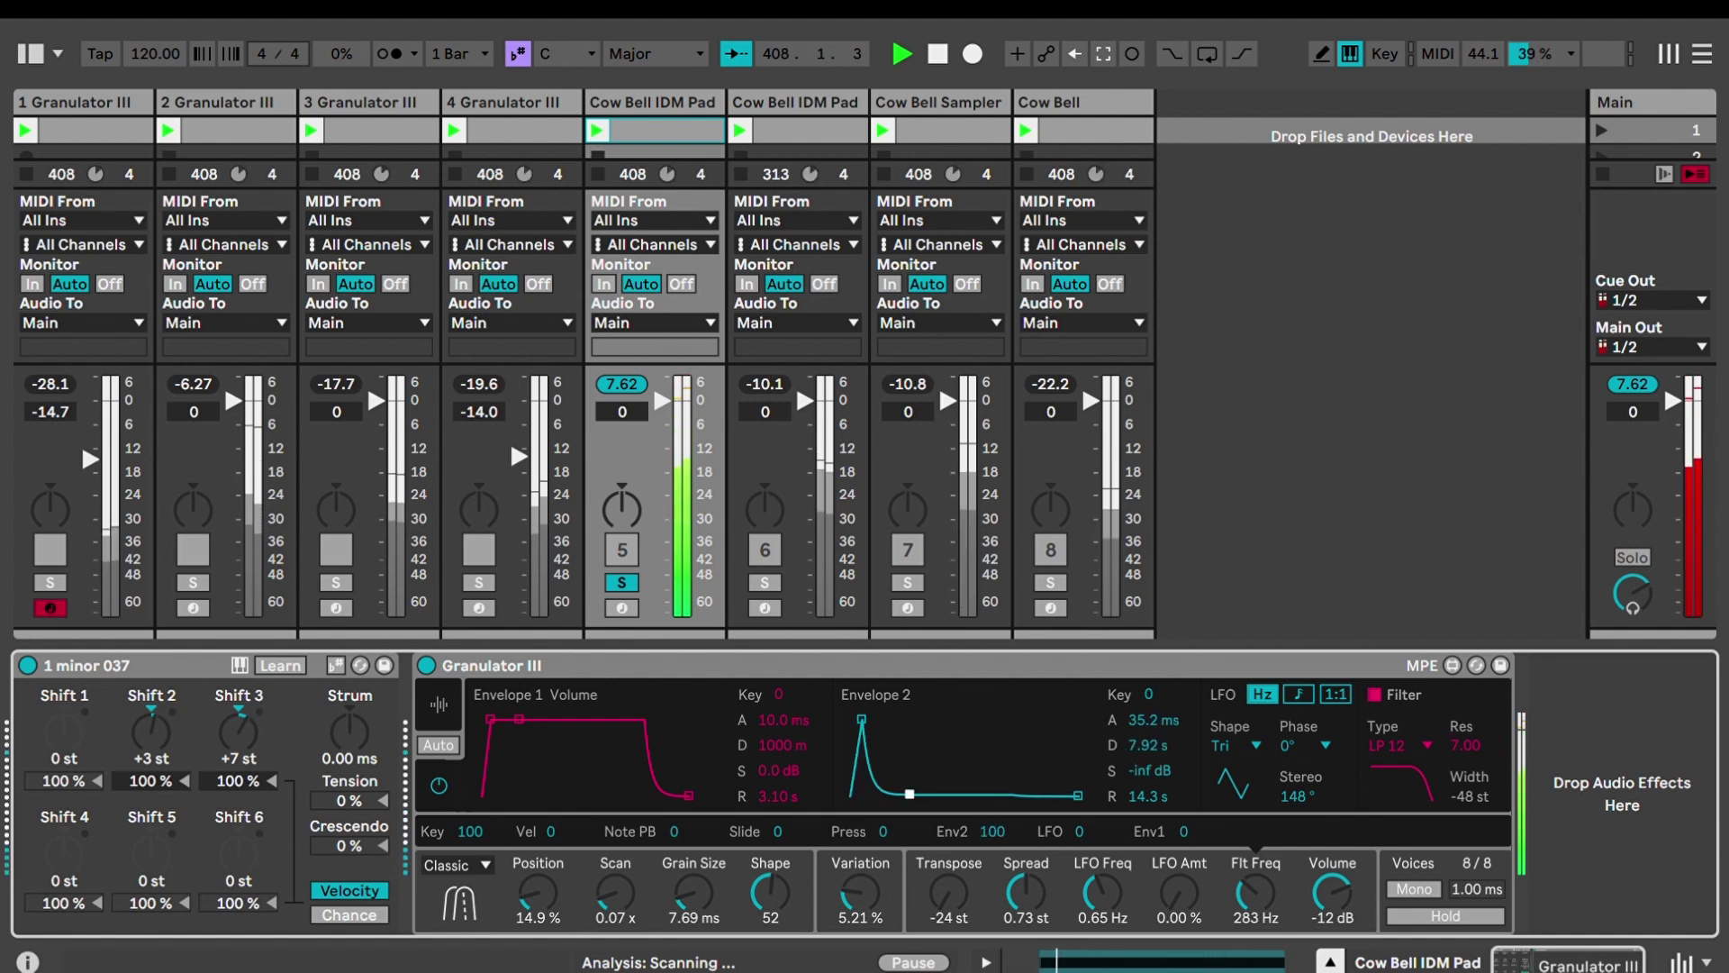
# Lower Flt Freq to 67.2 Hz and lengthen Envelope 2 to 1.07 s attack and 35.6 s decay
pyautogui.moveTo(1266, 890); pyautogui.dragTo(1265, 923)
pyautogui.moveTo(909, 794); pyautogui.dragTo(934, 793)
pyautogui.moveTo(869, 708); pyautogui.dragTo(883, 697)
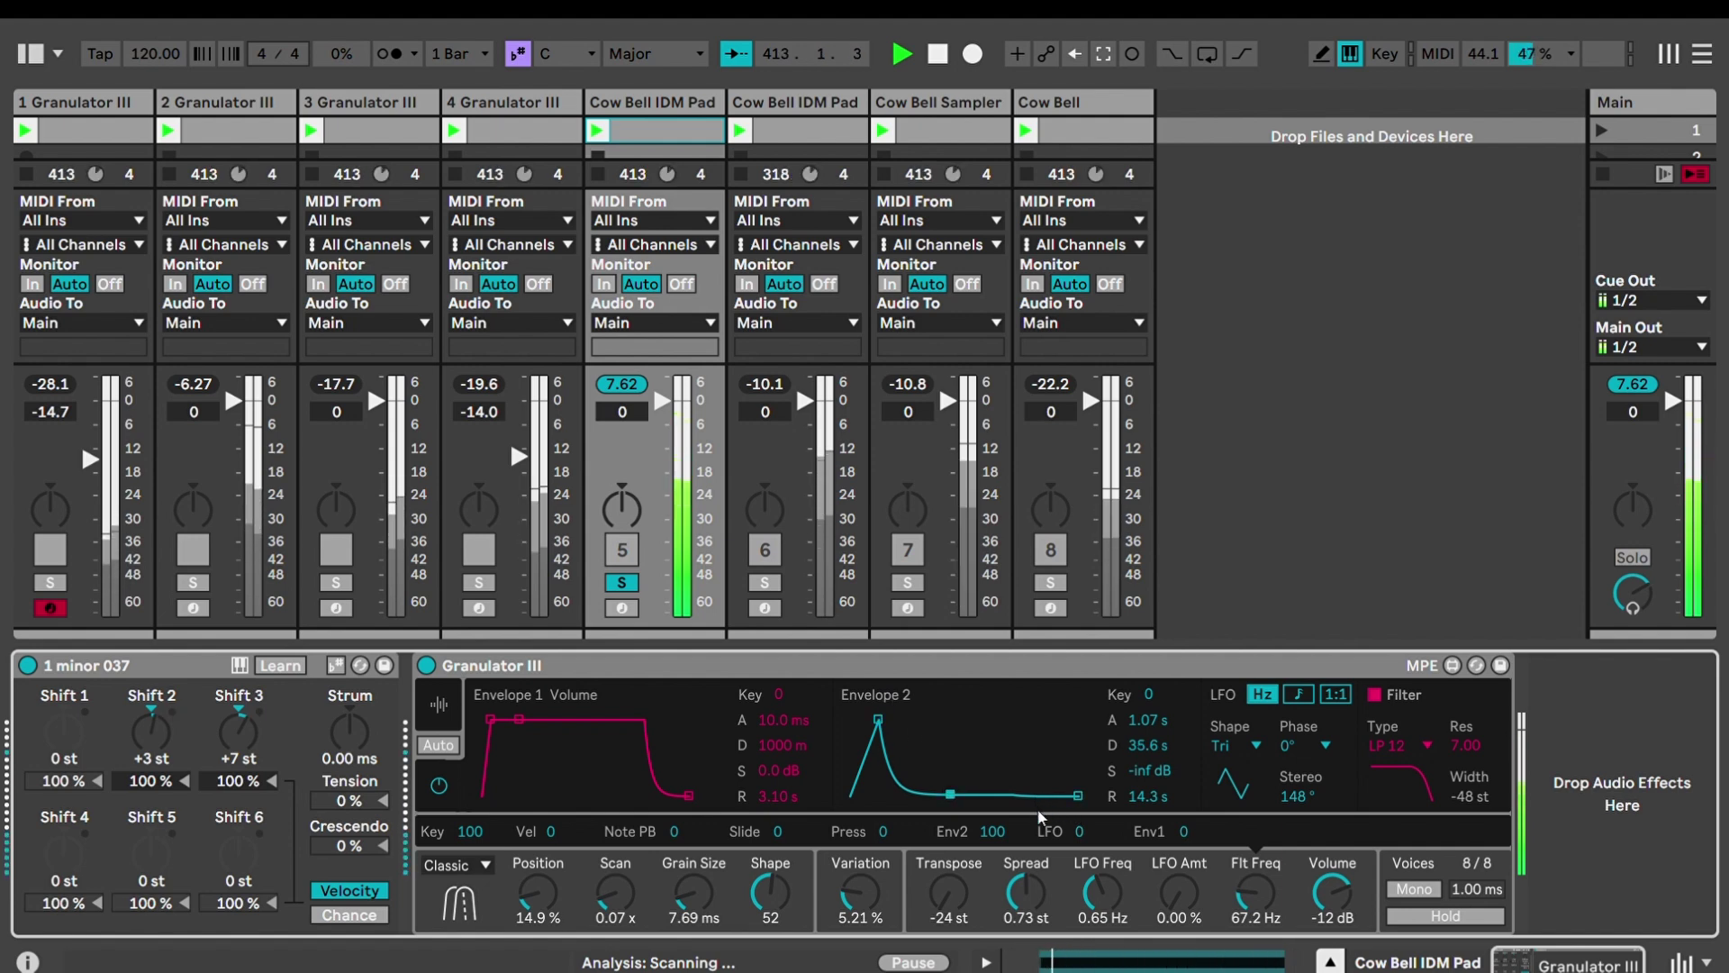
# Check the modulation sources of LFO Amt and try the LP 24 filter type
pyautogui.click(1102, 892)
pyautogui.click(1176, 890)
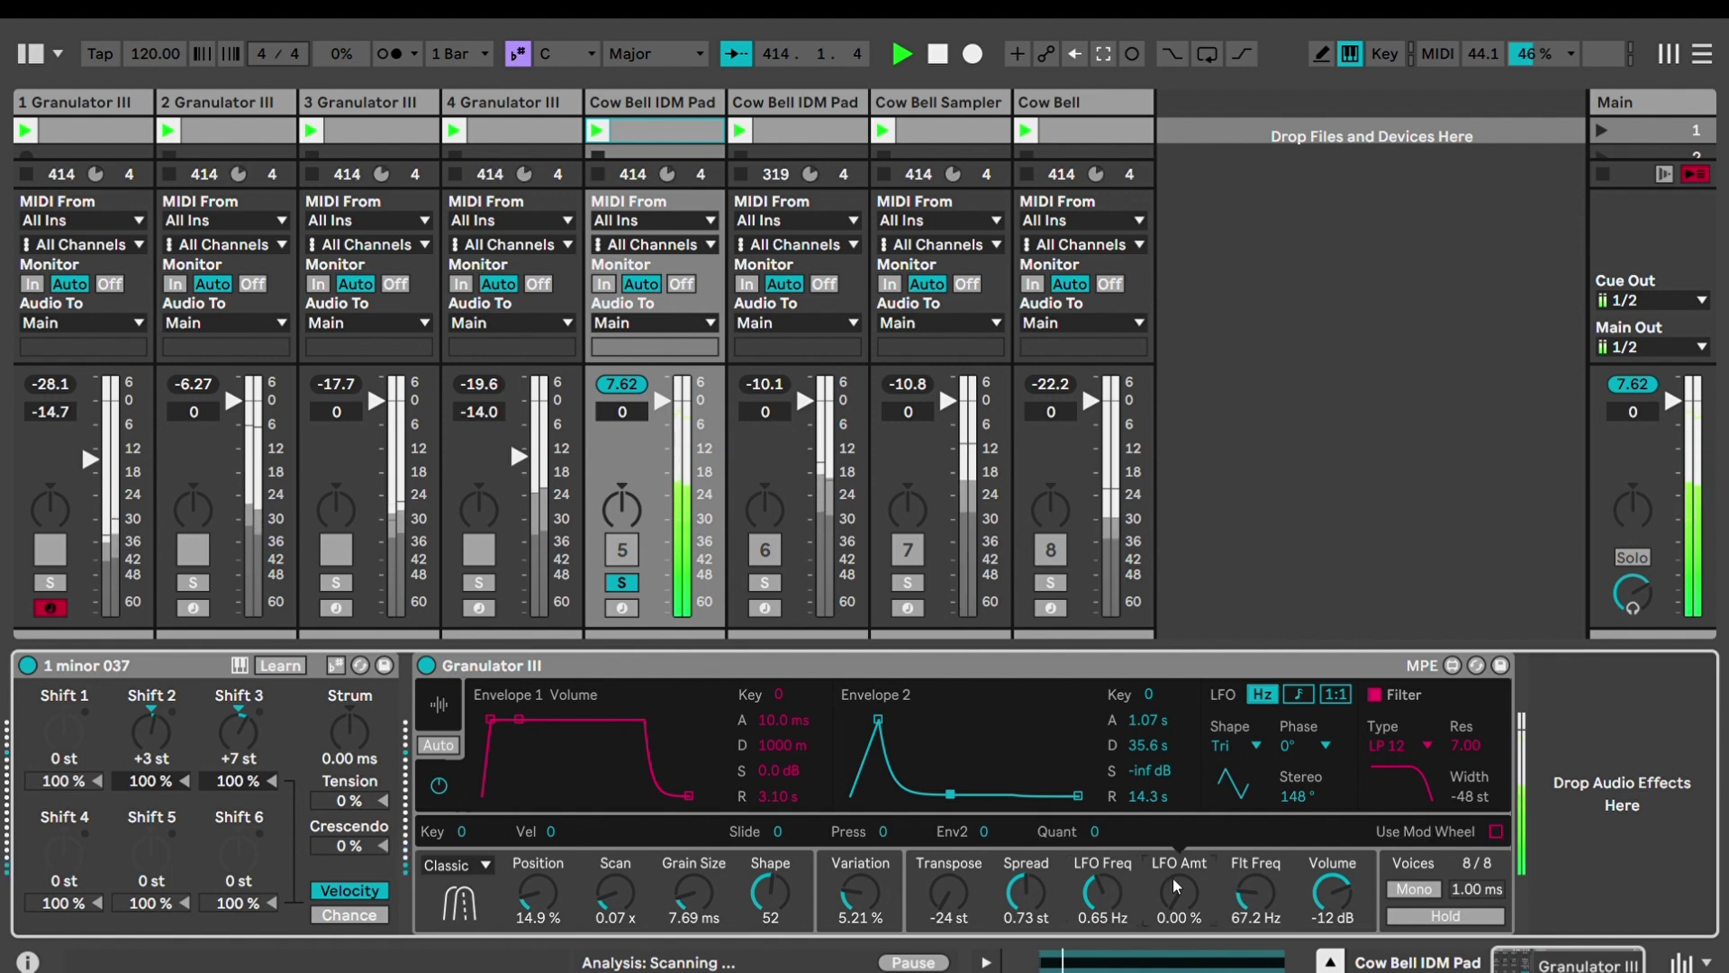
pyautogui.click(1405, 735)
pyautogui.click(1395, 538)
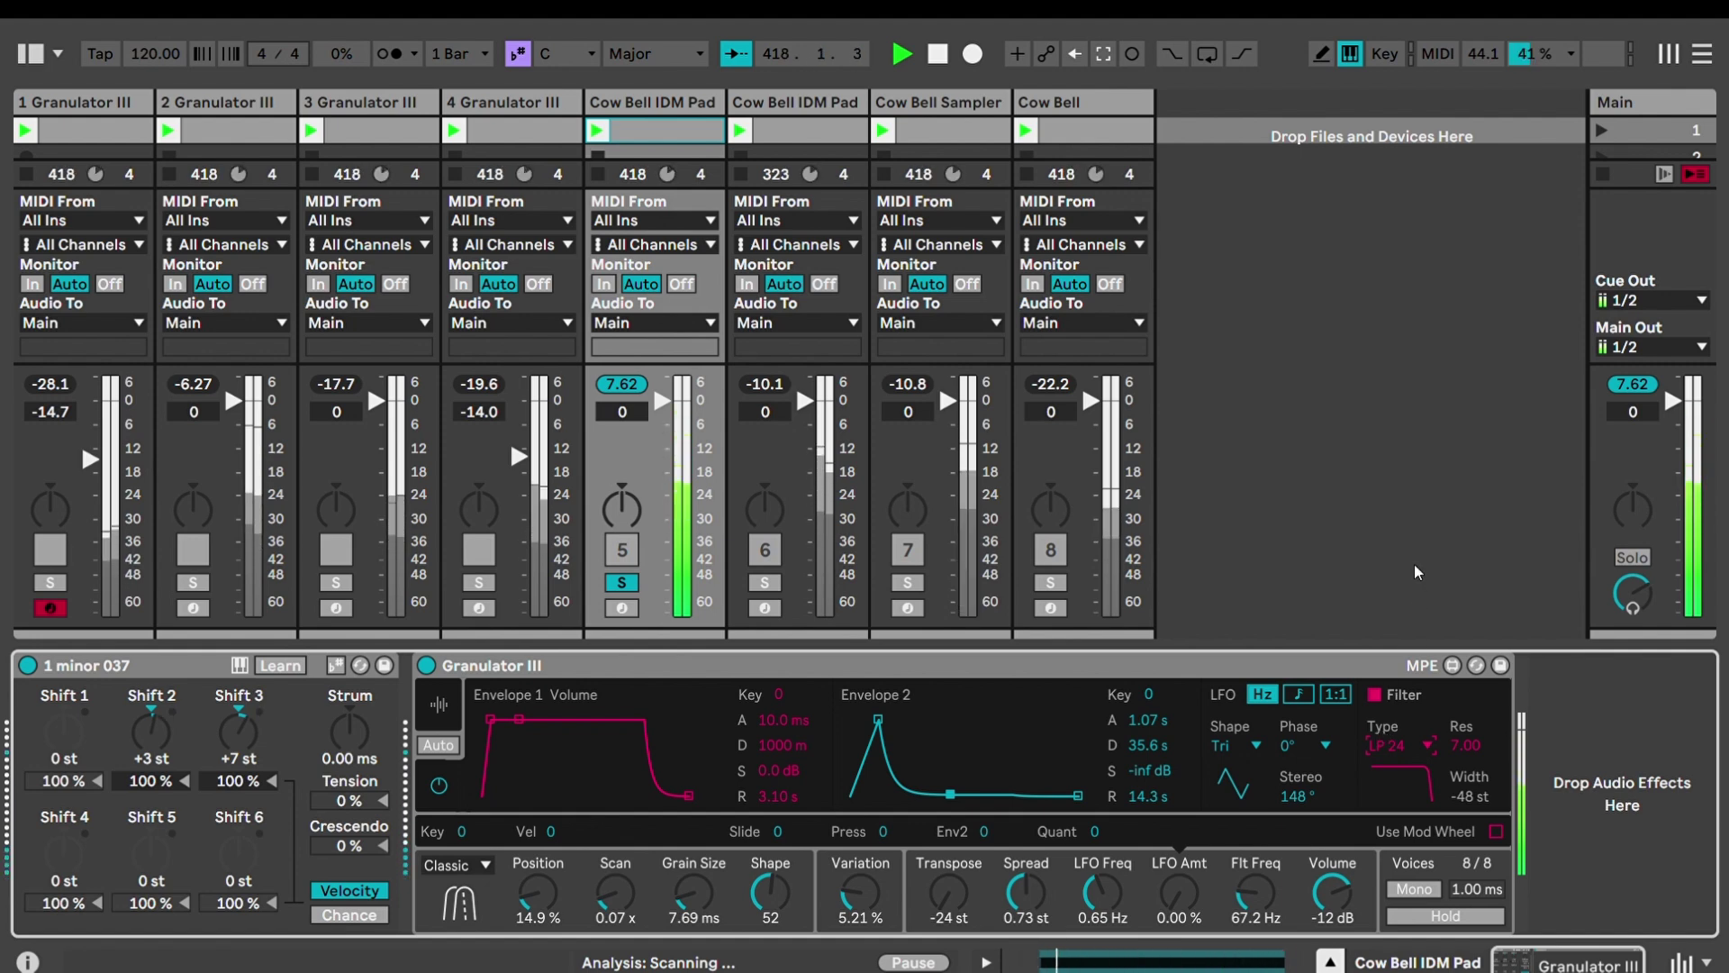
# Try the LP+HP filter type, sweeping its Width up to +48 st and back down to -14 st
pyautogui.click(1396, 700)
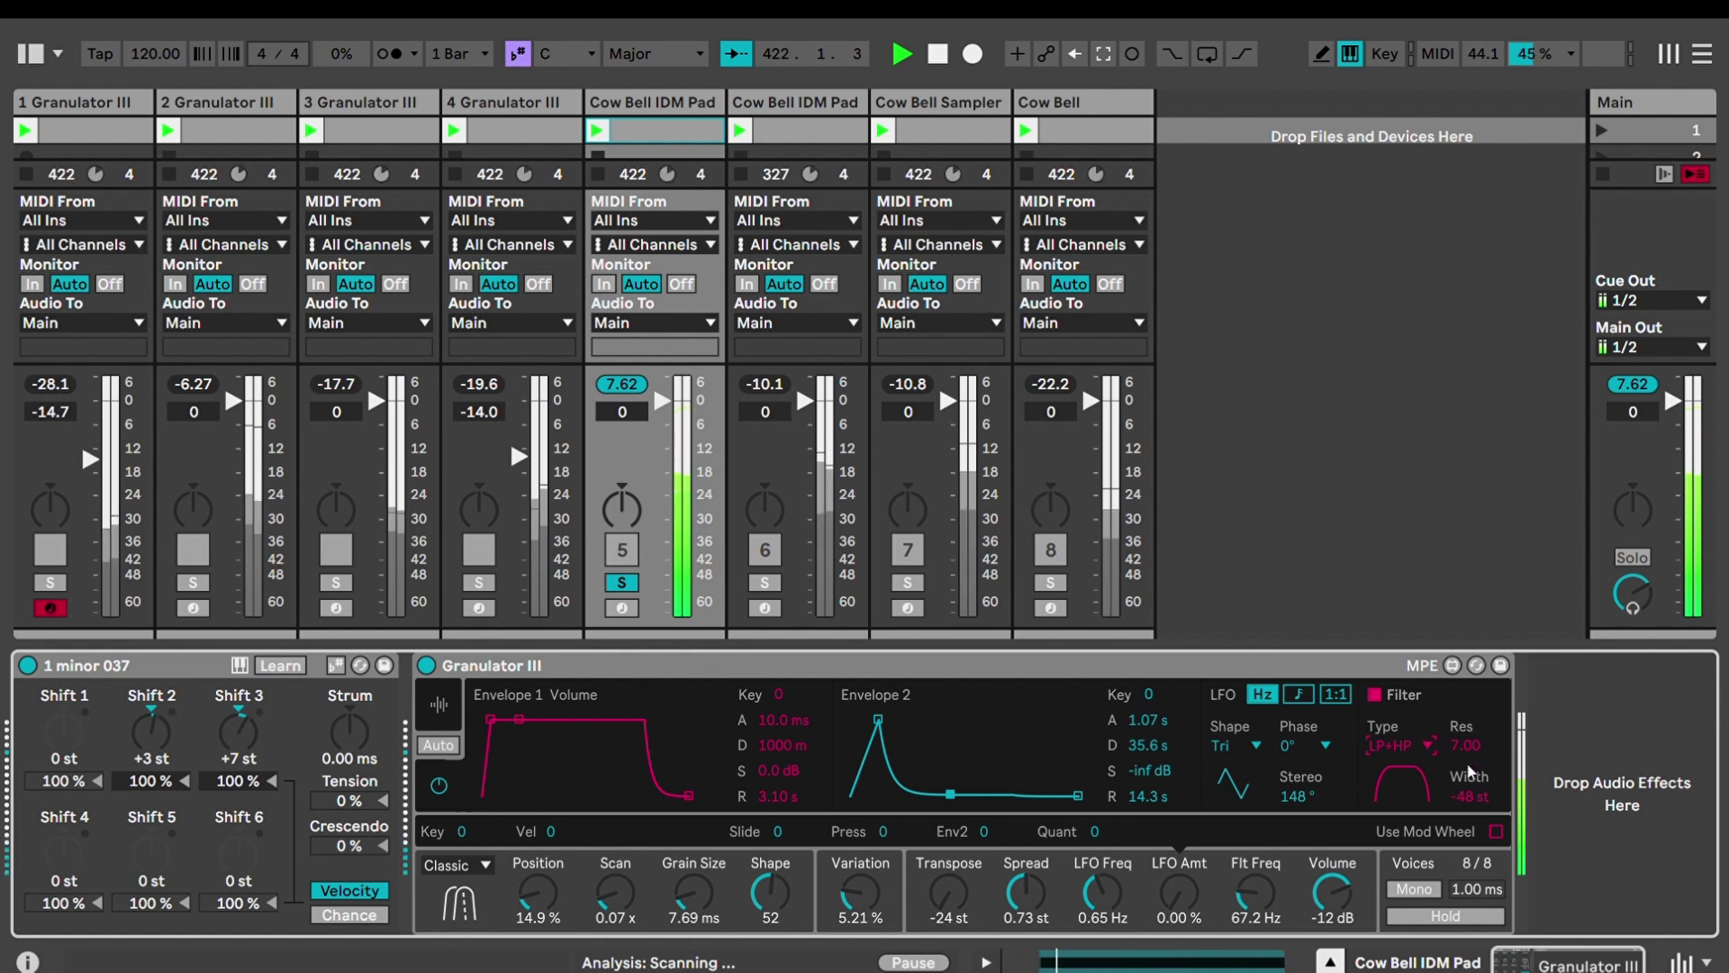
pyautogui.click(1468, 796)
pyautogui.moveTo(1468, 795); pyautogui.dragTo(1468, 726)
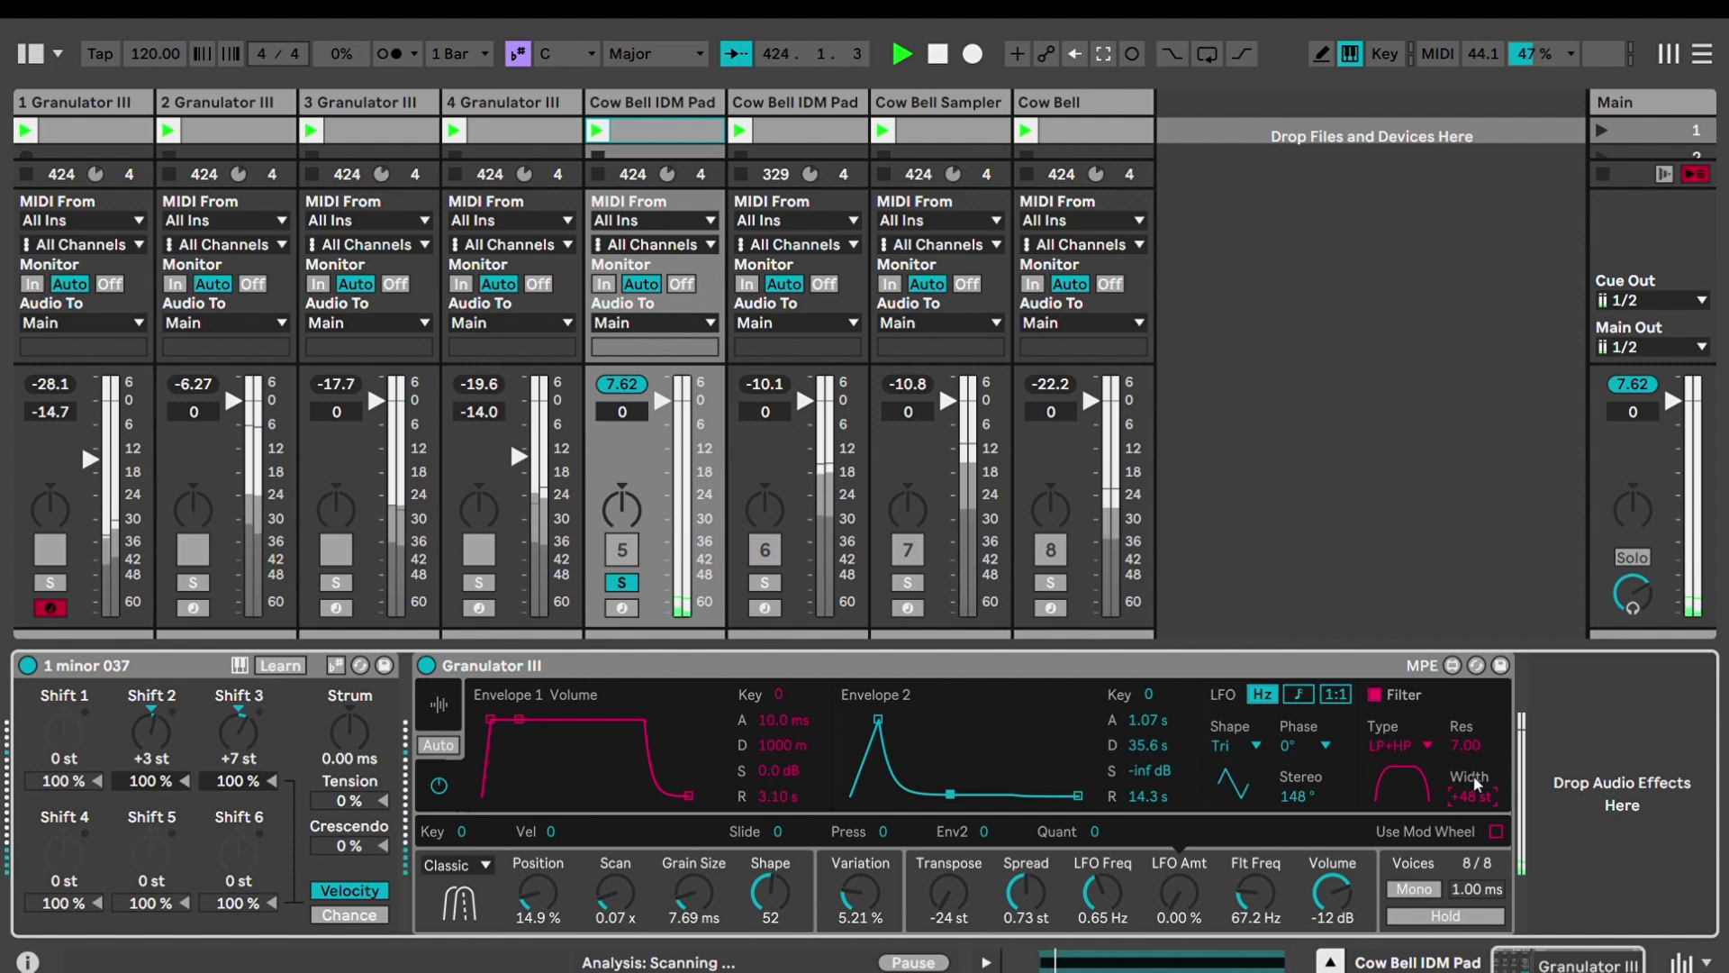
pyautogui.moveTo(1471, 795); pyautogui.dragTo(1471, 832)
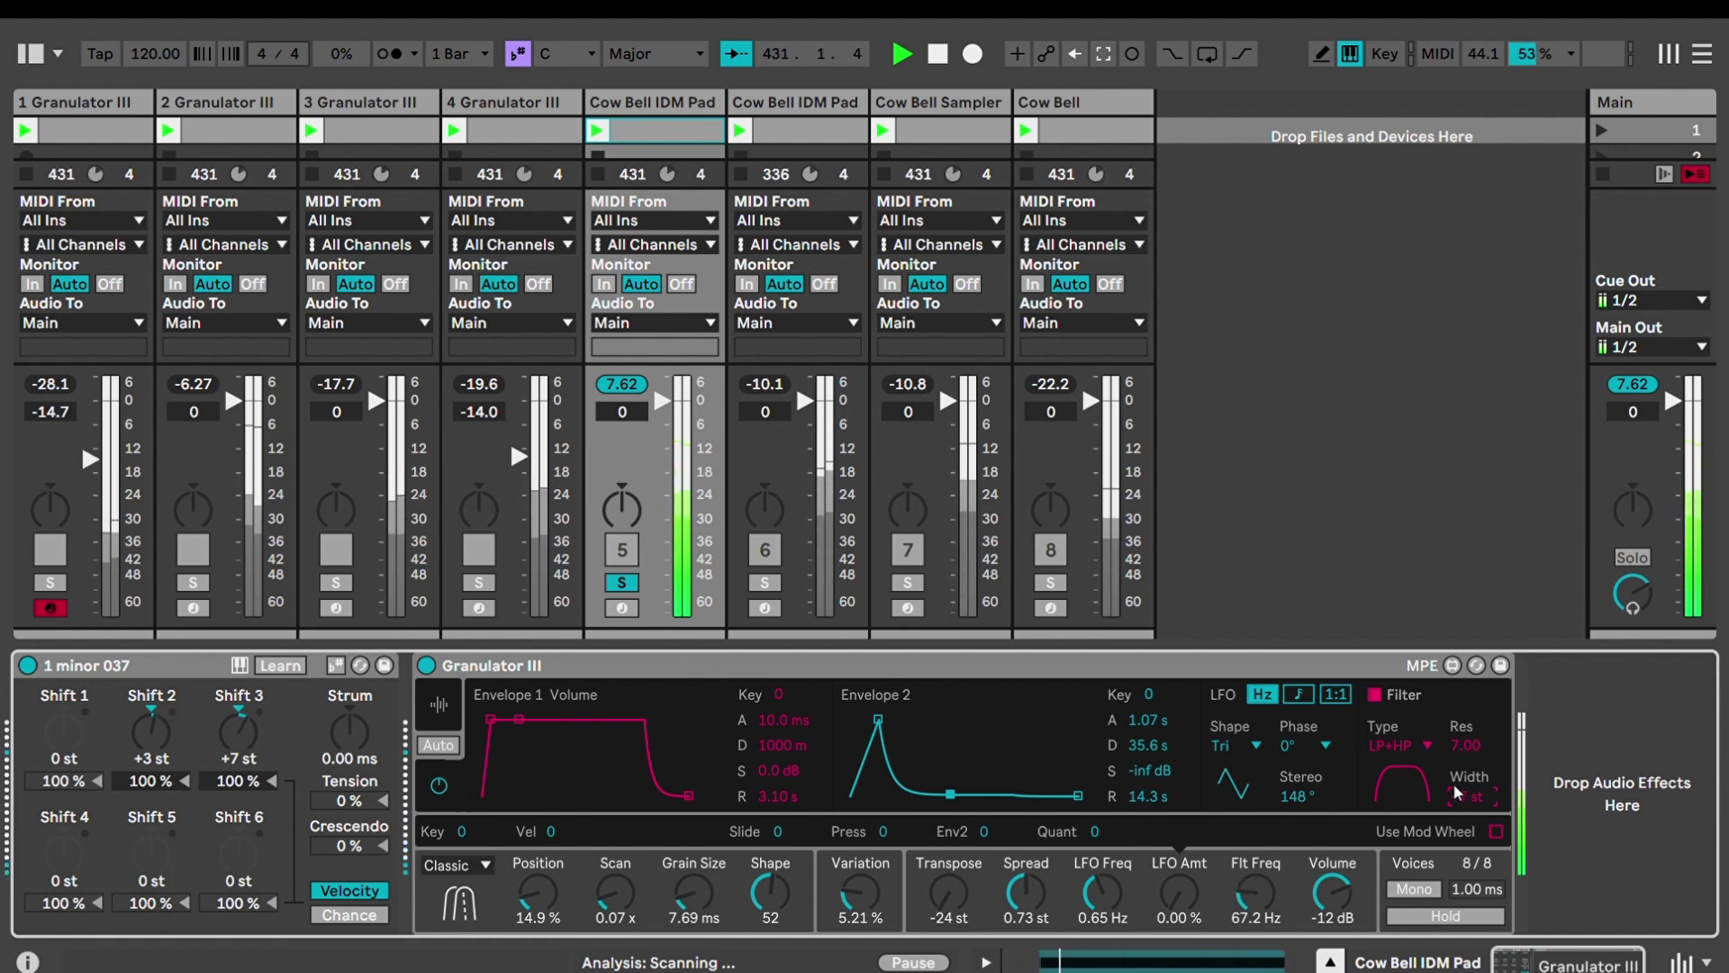
pyautogui.moveTo(1452, 781)
pyautogui.mouseDown()
pyautogui.moveTo(1452, 811)
pyautogui.moveTo(1467, 781)
pyautogui.mouseUp()
# Try the LP+No filter type with Width at +8 st and Flt Freq at 540 Hz
pyautogui.click(1414, 583)
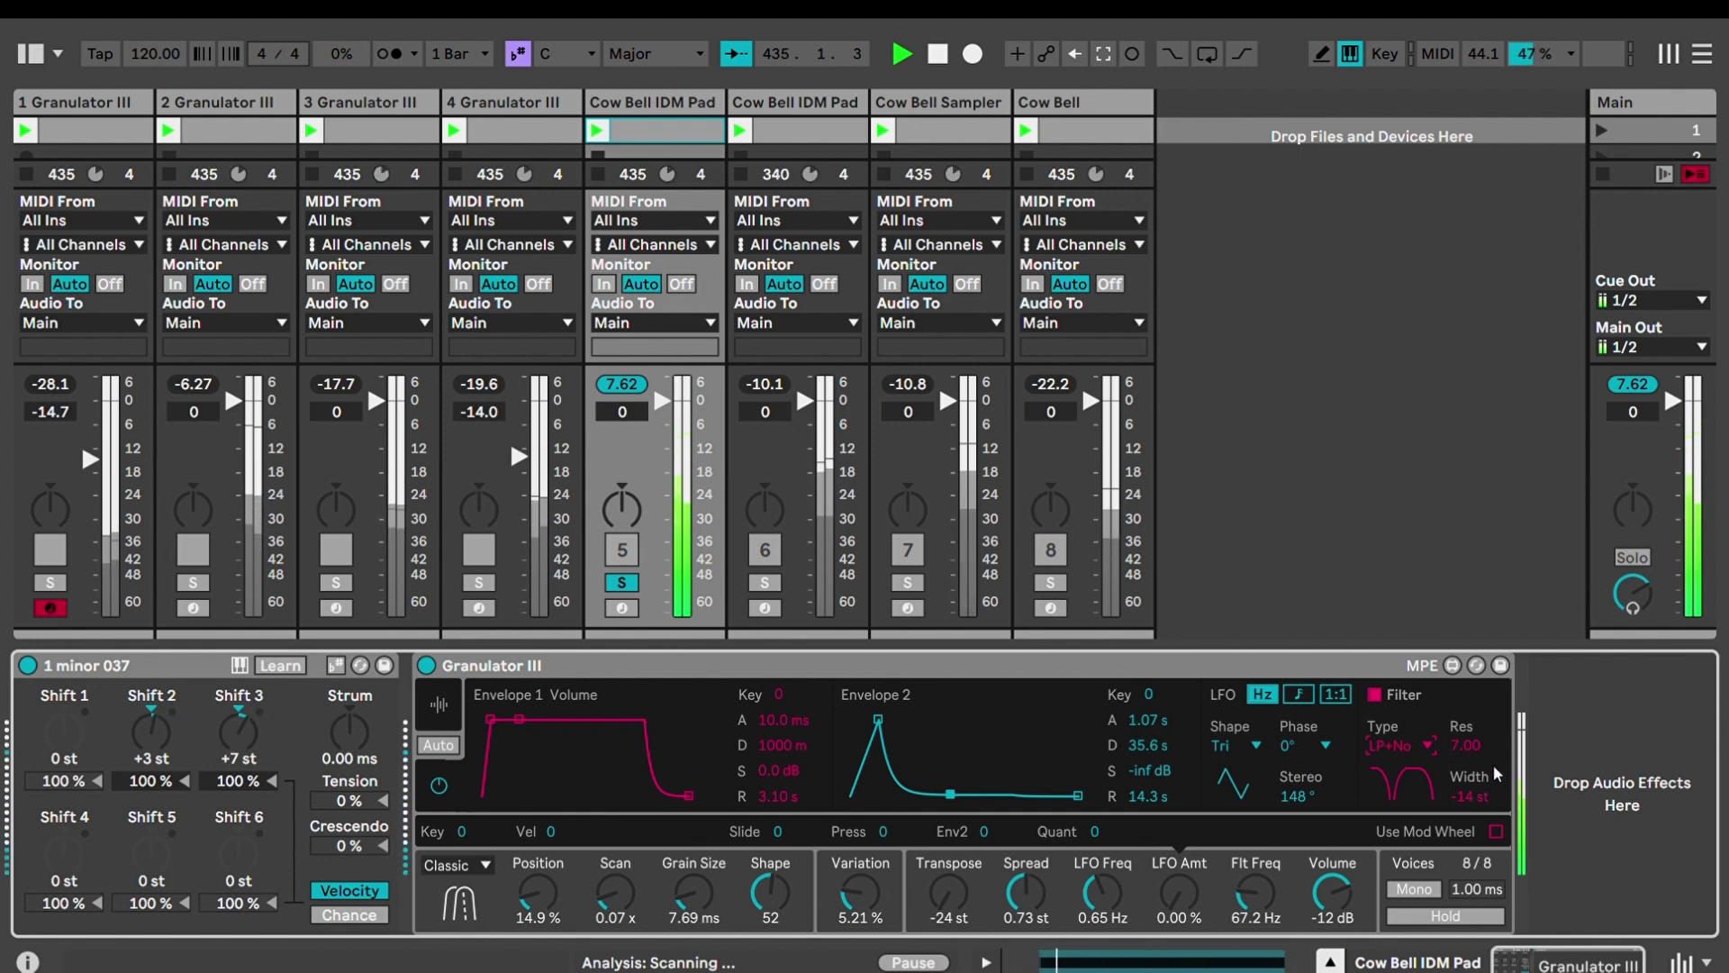
pyautogui.click(1473, 780)
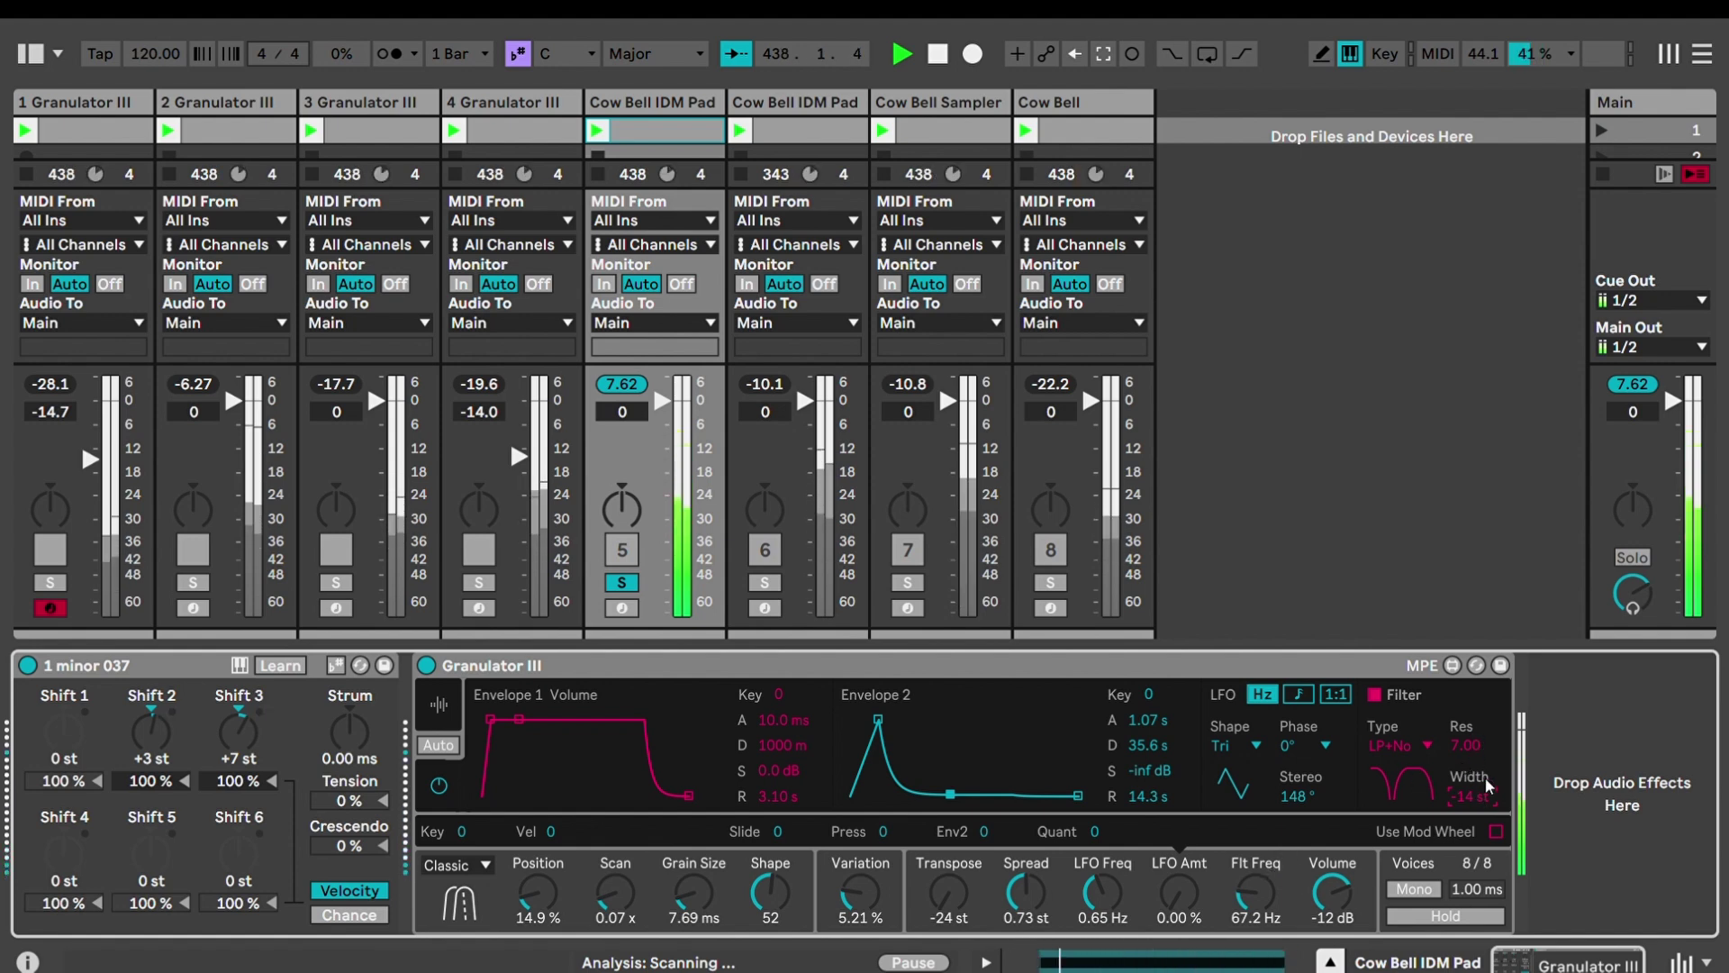
pyautogui.moveTo(1254, 892); pyautogui.dragTo(1254, 836)
# Audition the Notch filter type, and settle on No+No with Res 5.36, Width +48 st and Flt Freq 82.2 Hz
pyautogui.click(1407, 739)
pyautogui.click(1421, 598)
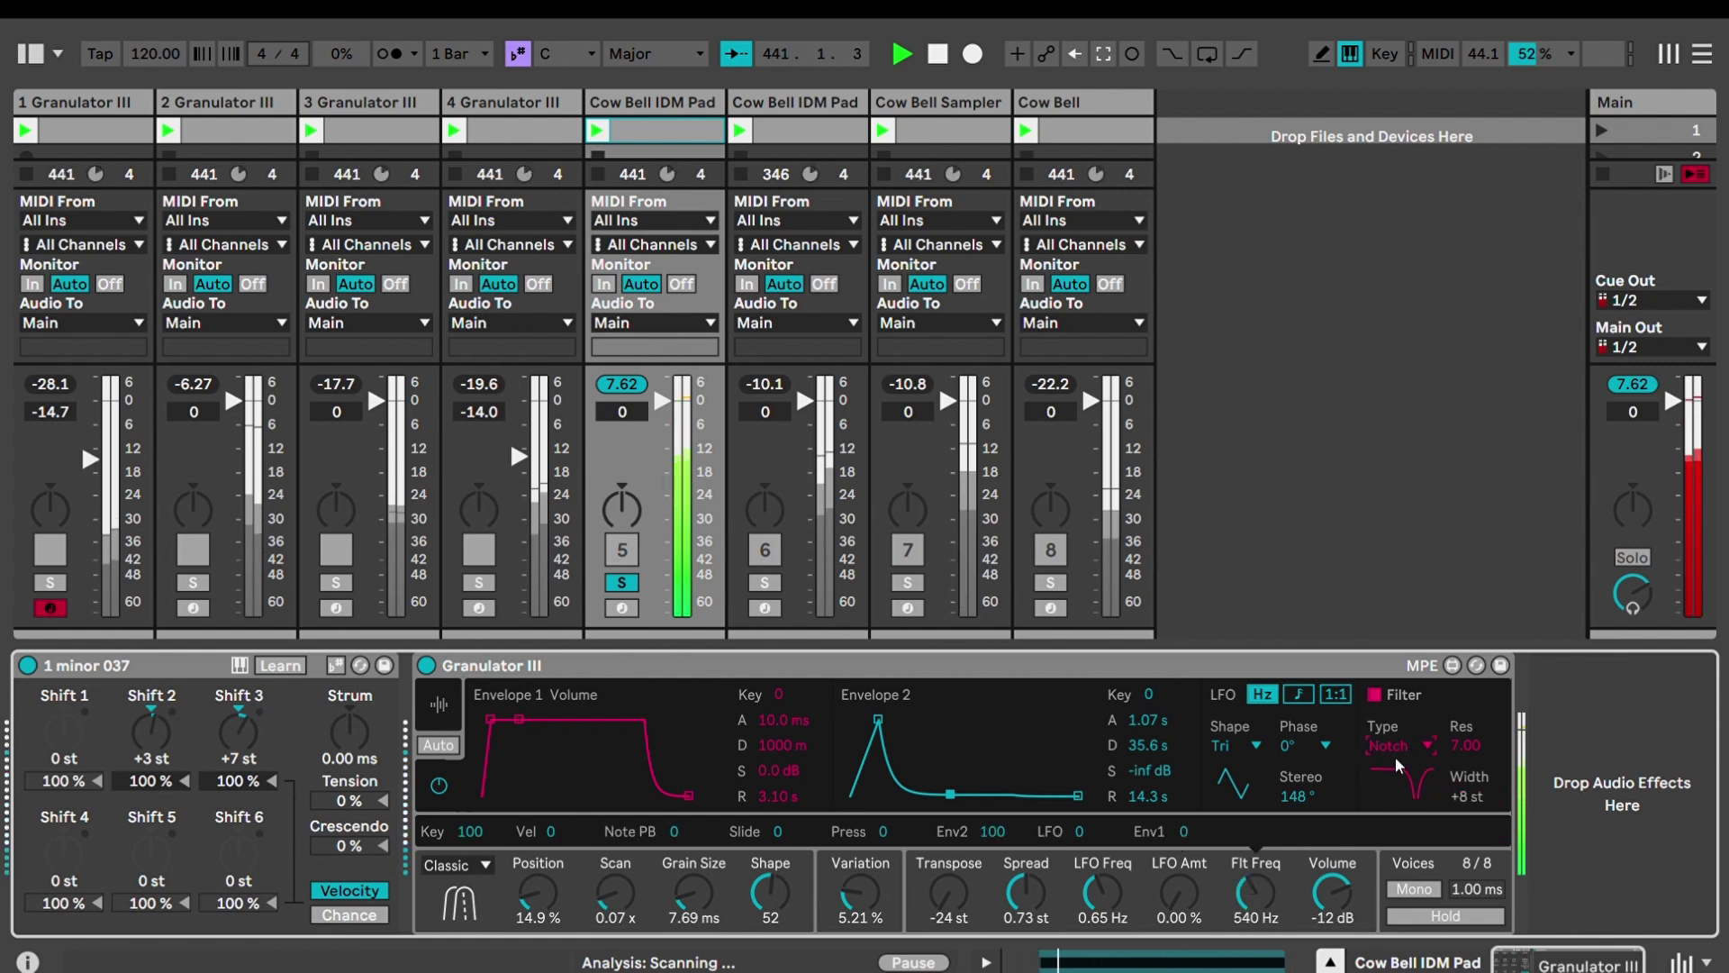
pyautogui.click(1410, 635)
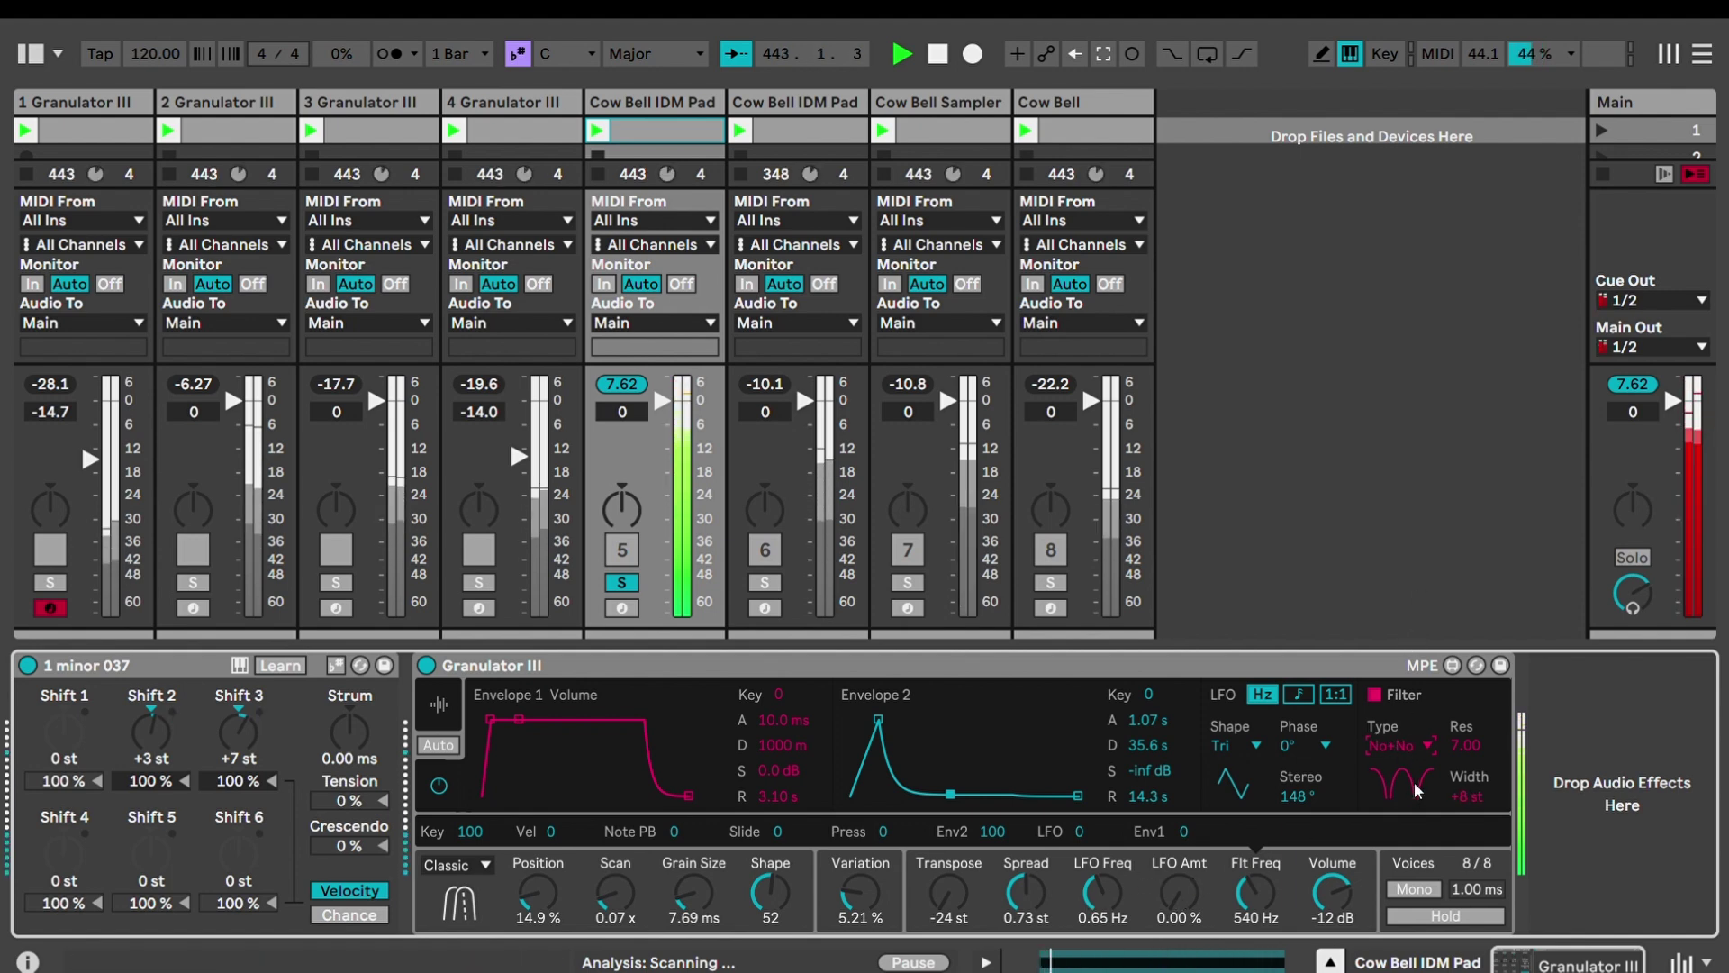
pyautogui.moveTo(1465, 744)
pyautogui.mouseDown()
pyautogui.moveTo(1465, 772)
pyautogui.moveTo(1465, 752)
pyautogui.mouseUp()
pyautogui.moveTo(1266, 895); pyautogui.dragTo(1266, 931)
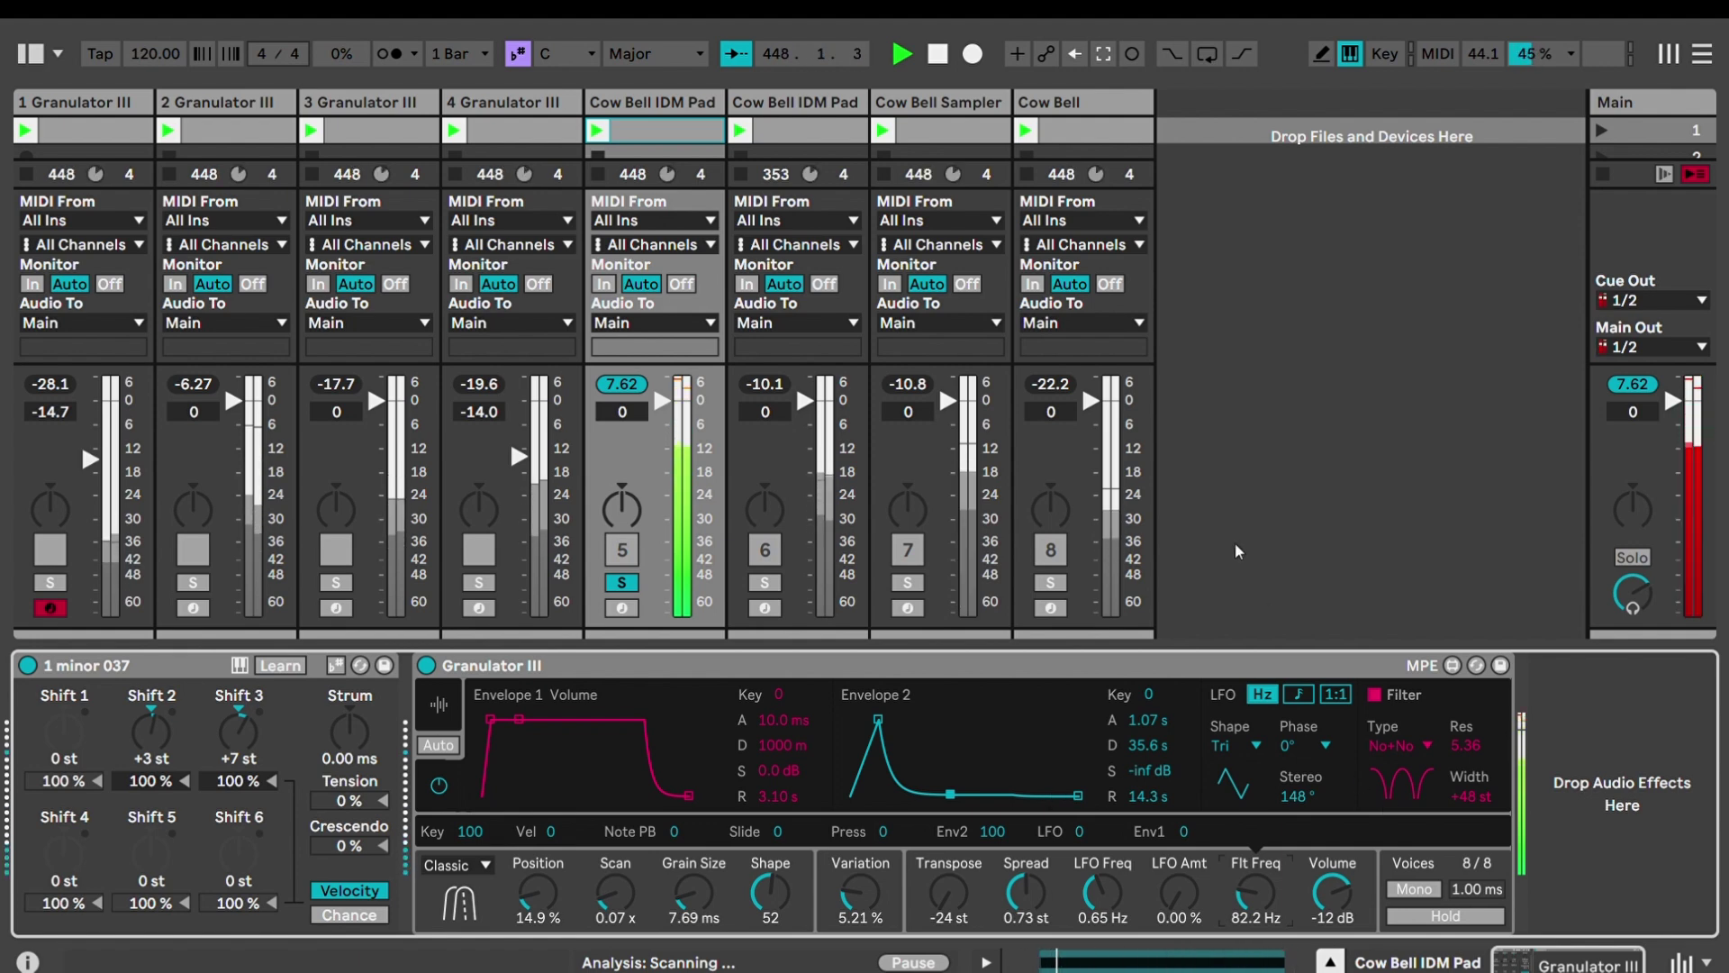
# Solo the second Cow Bell IDM Pad track, track 6, and review its envelopes and sample waveform
pyautogui.click(762, 581)
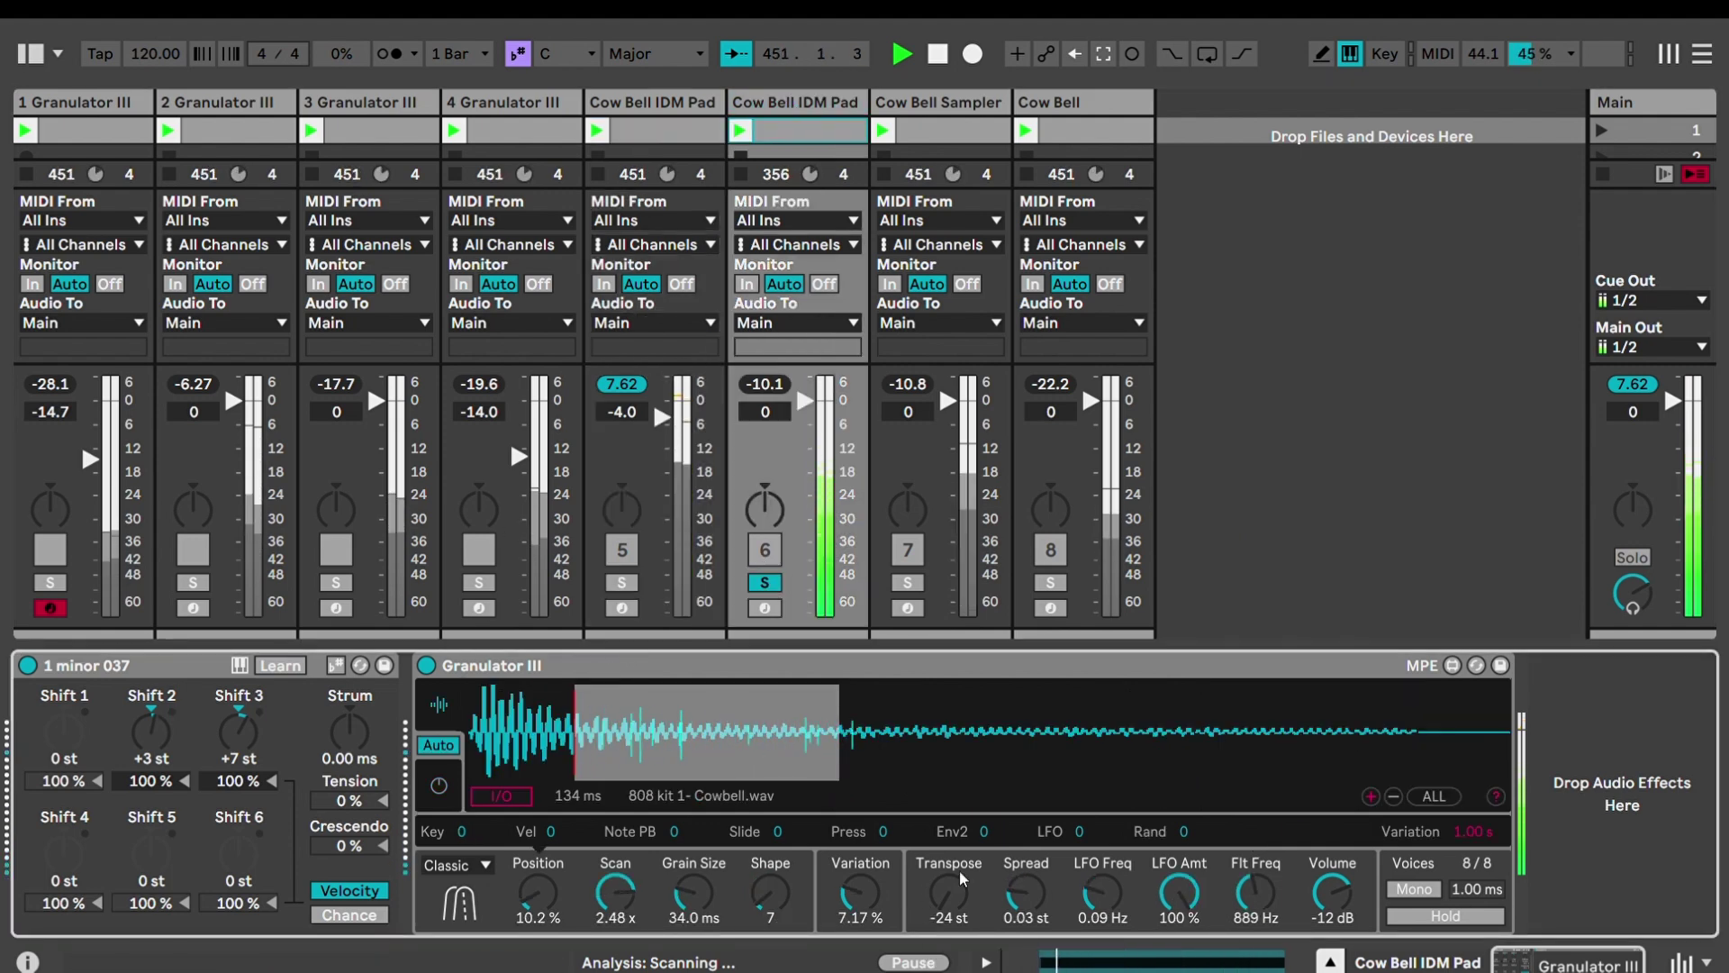
pyautogui.click(1295, 854)
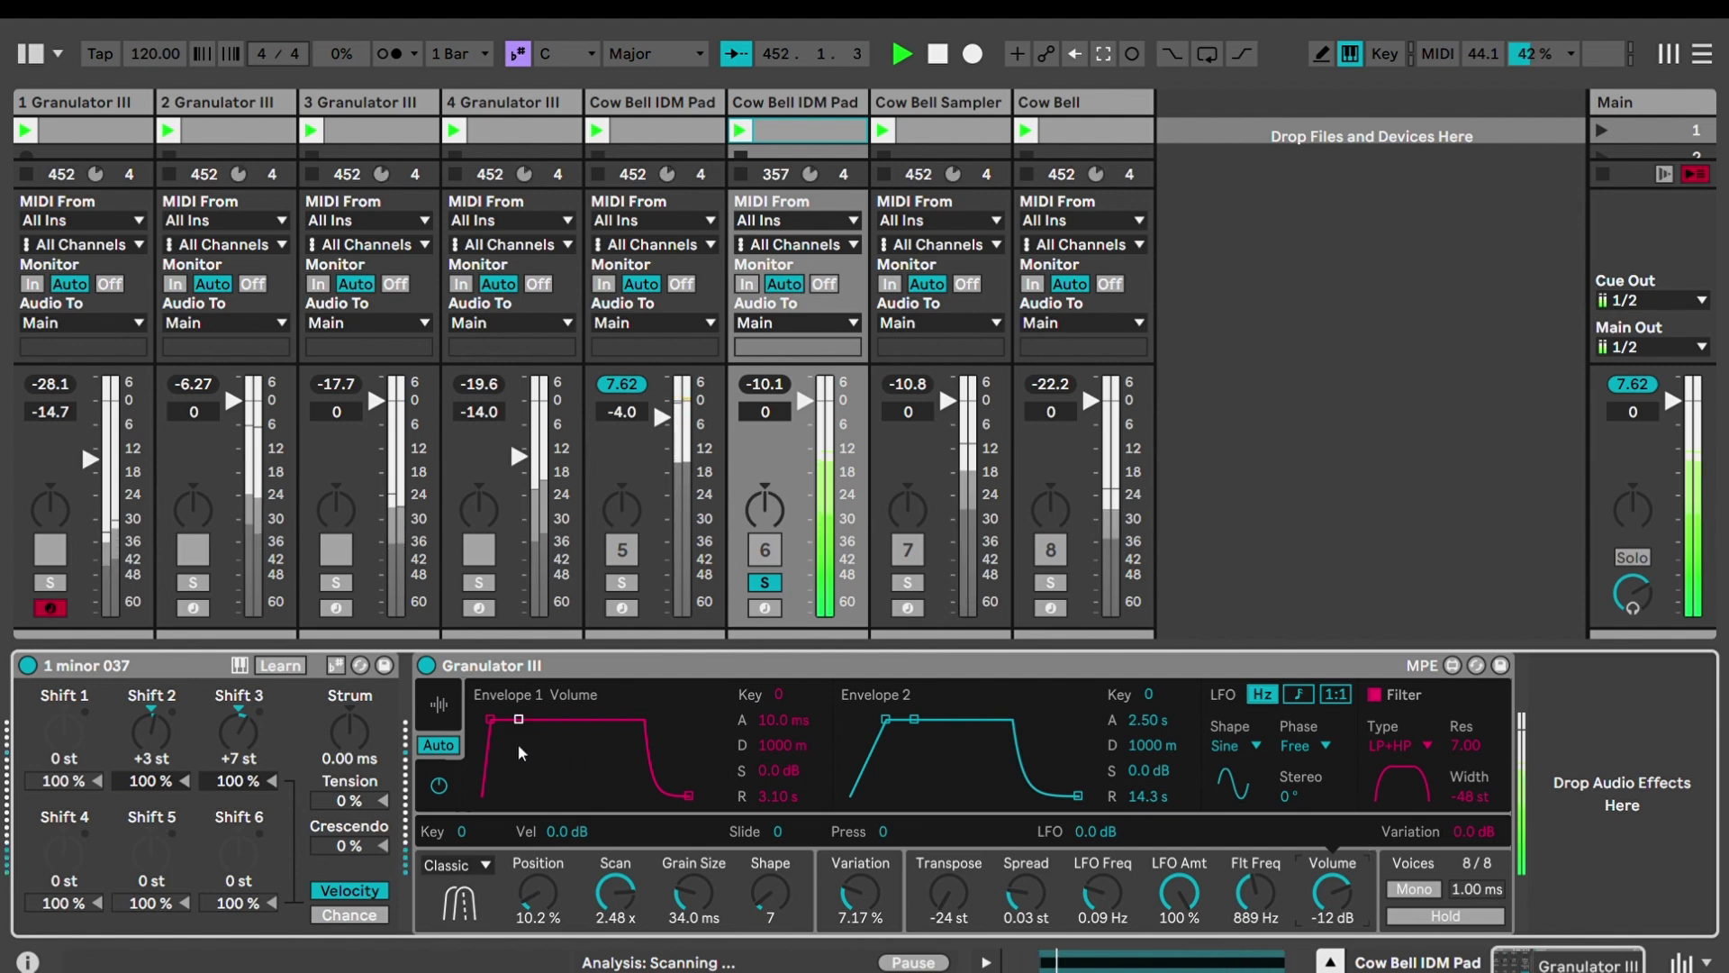
pyautogui.click(445, 704)
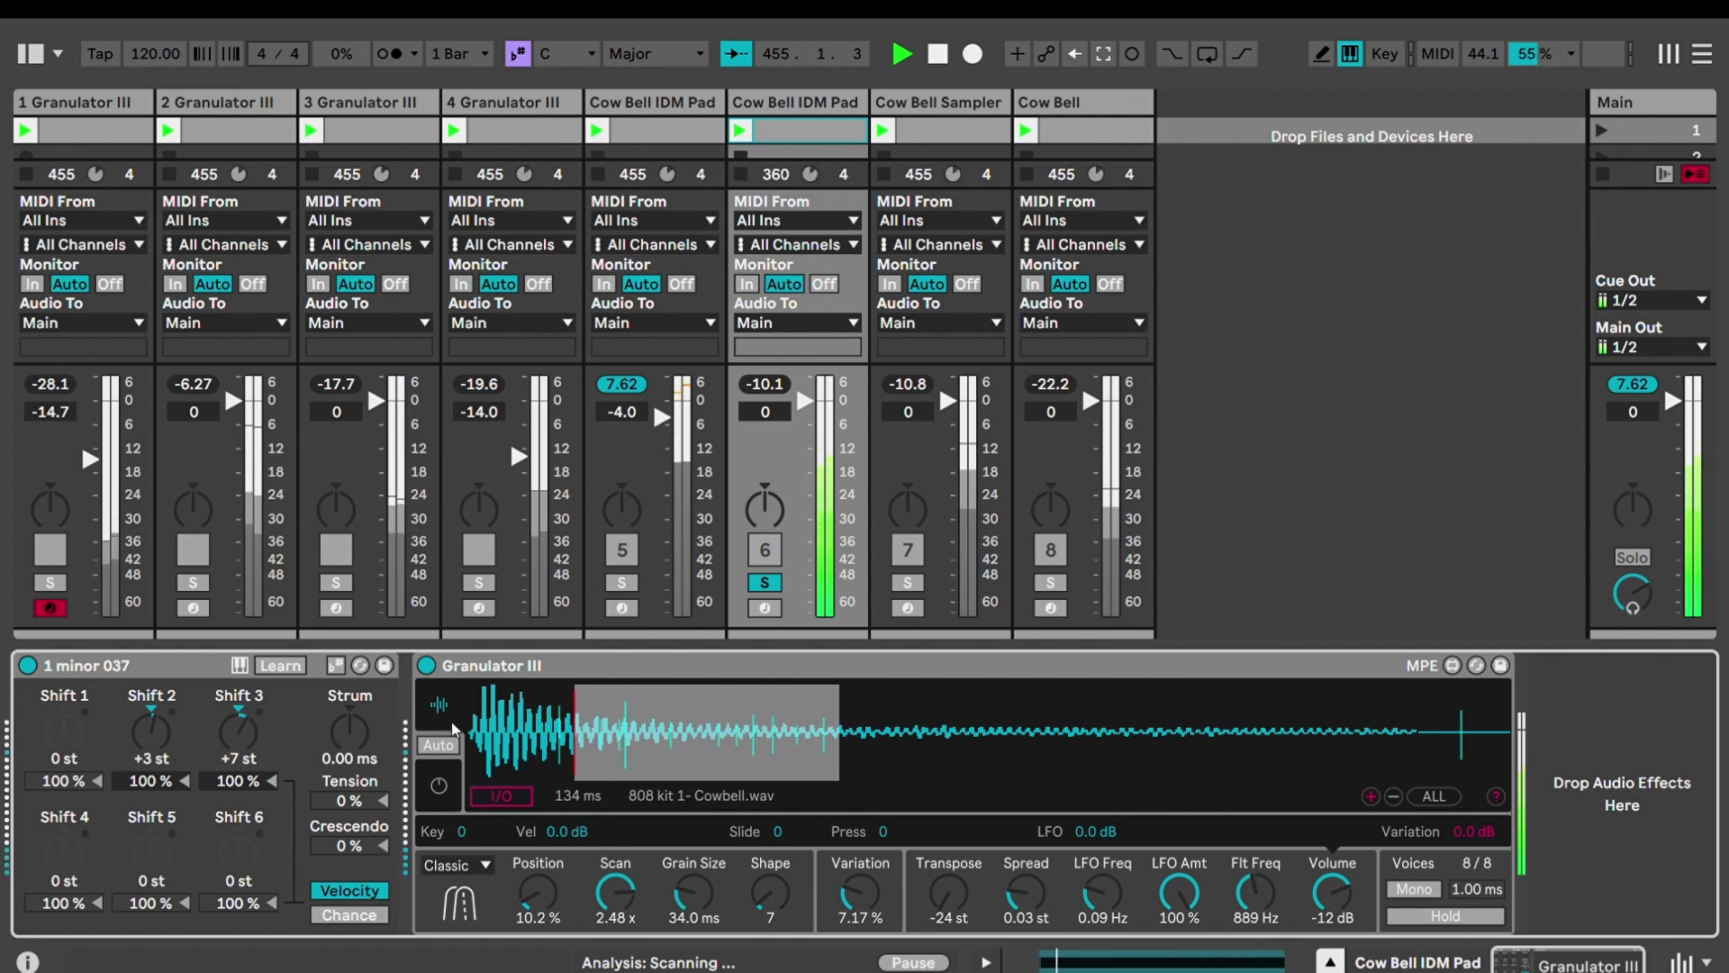
# Show the I/O capture settings, set the source to Cow Bell with Post Mixer, and hide the settings again
pyautogui.click(505, 794)
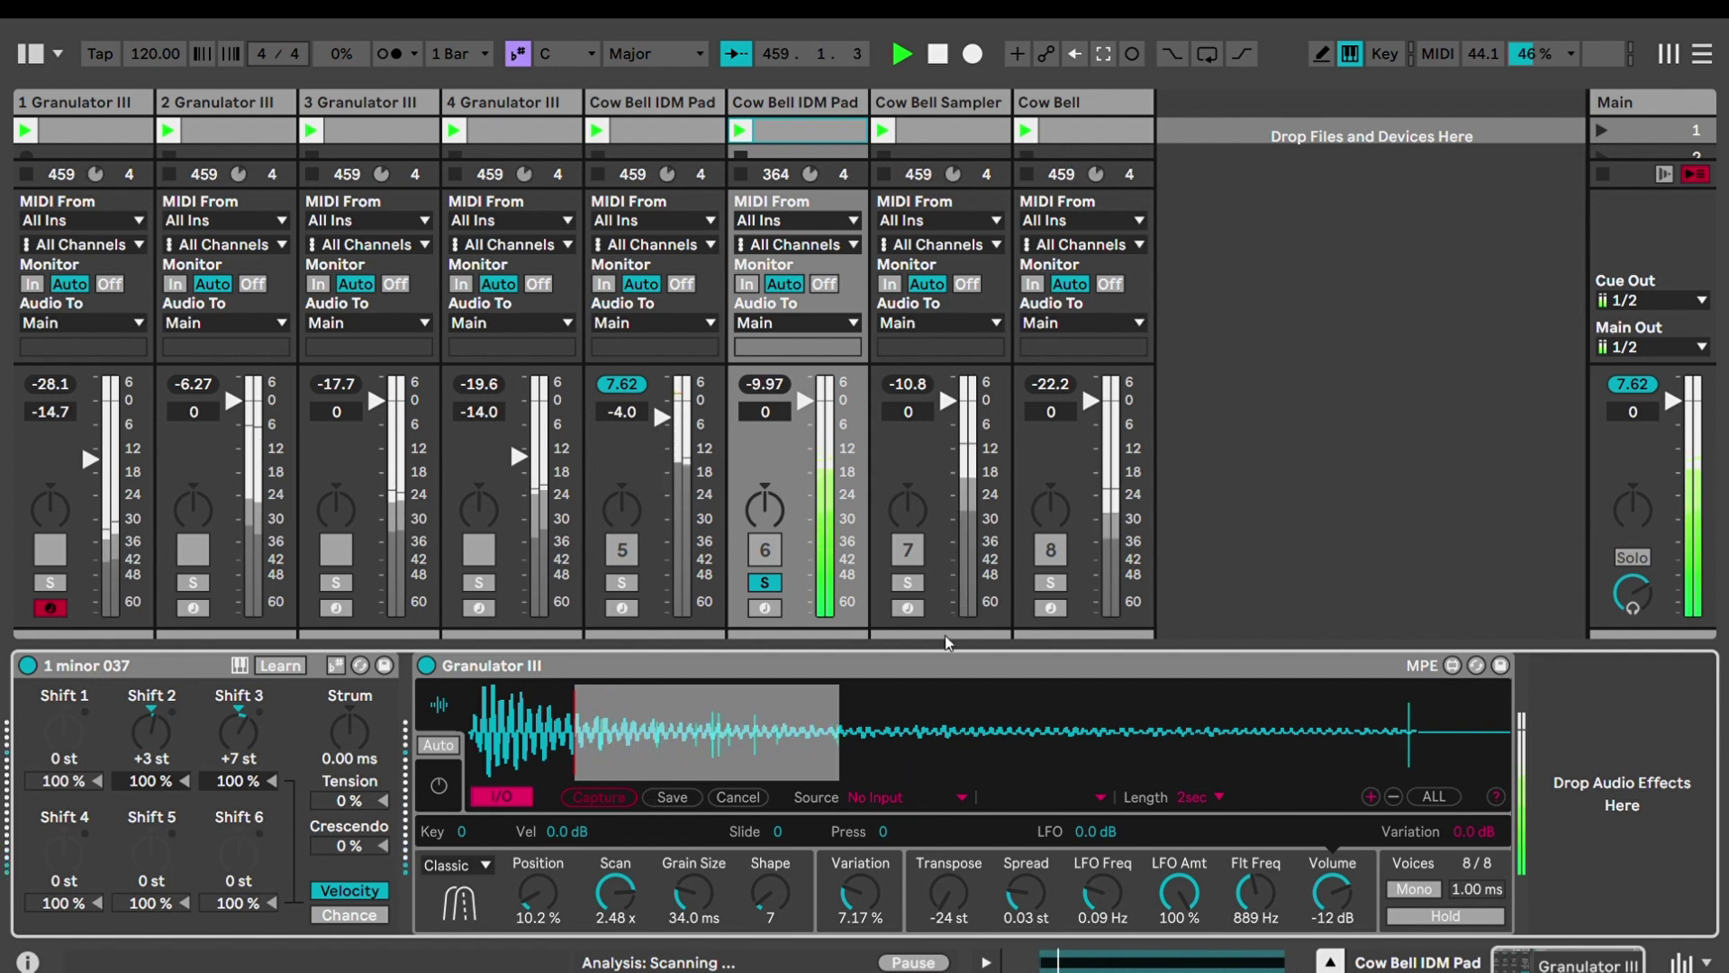
pyautogui.click(962, 706)
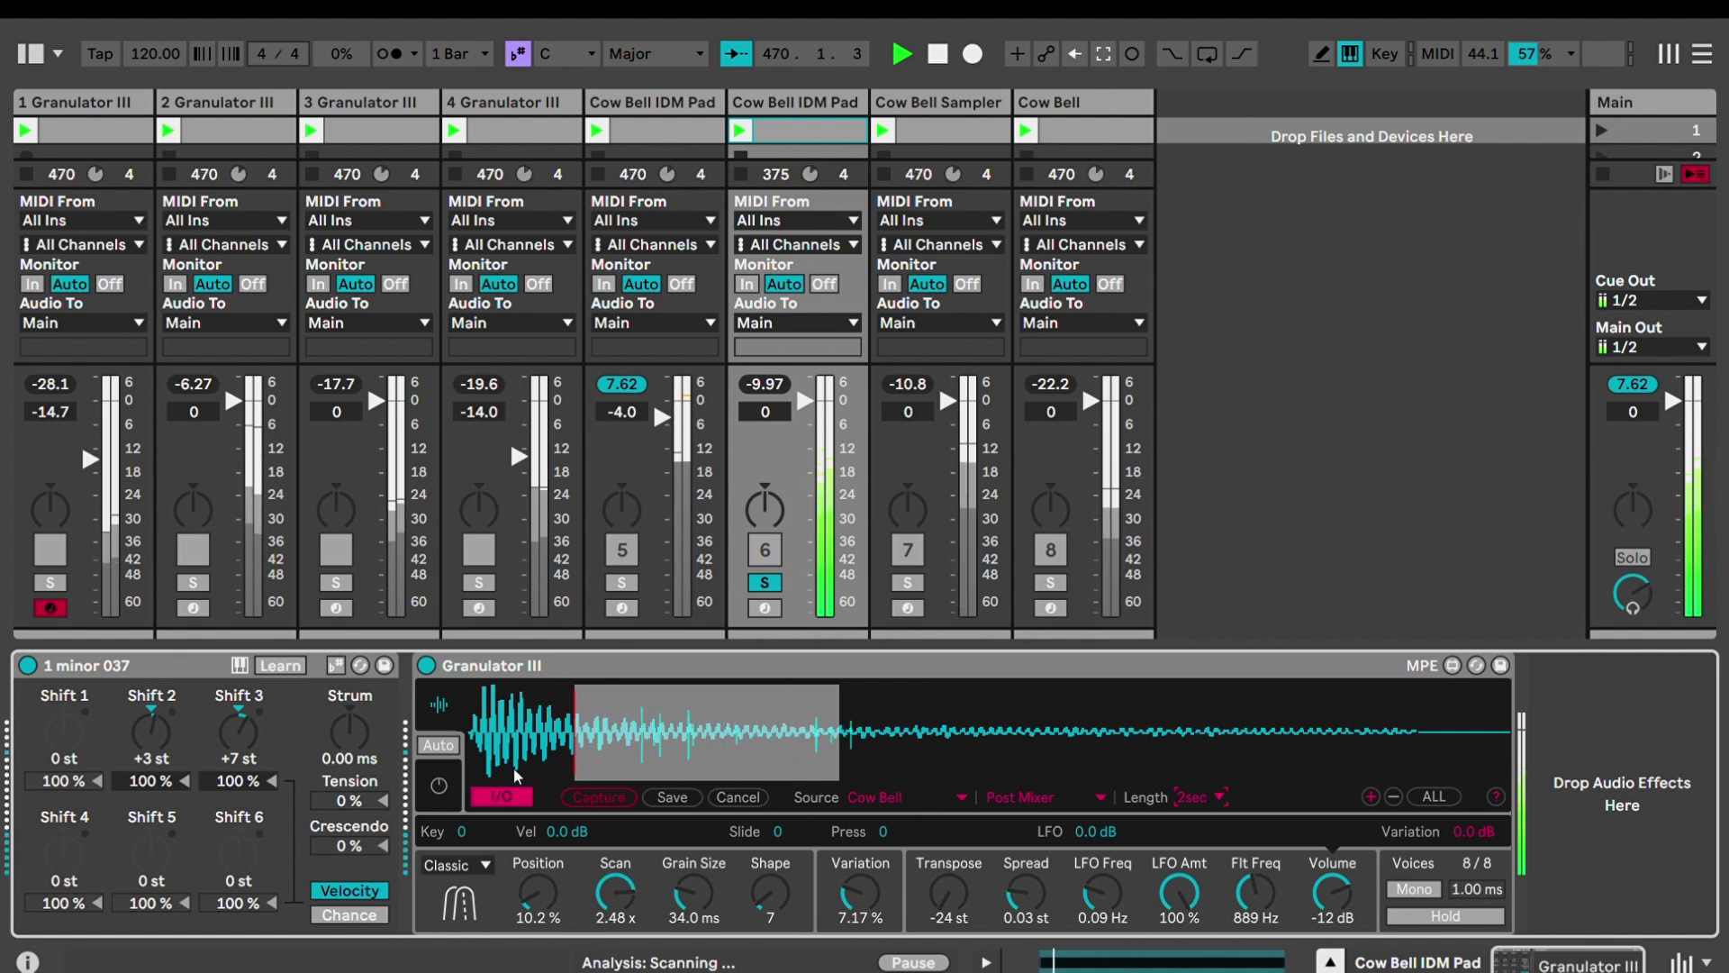
pyautogui.click(504, 794)
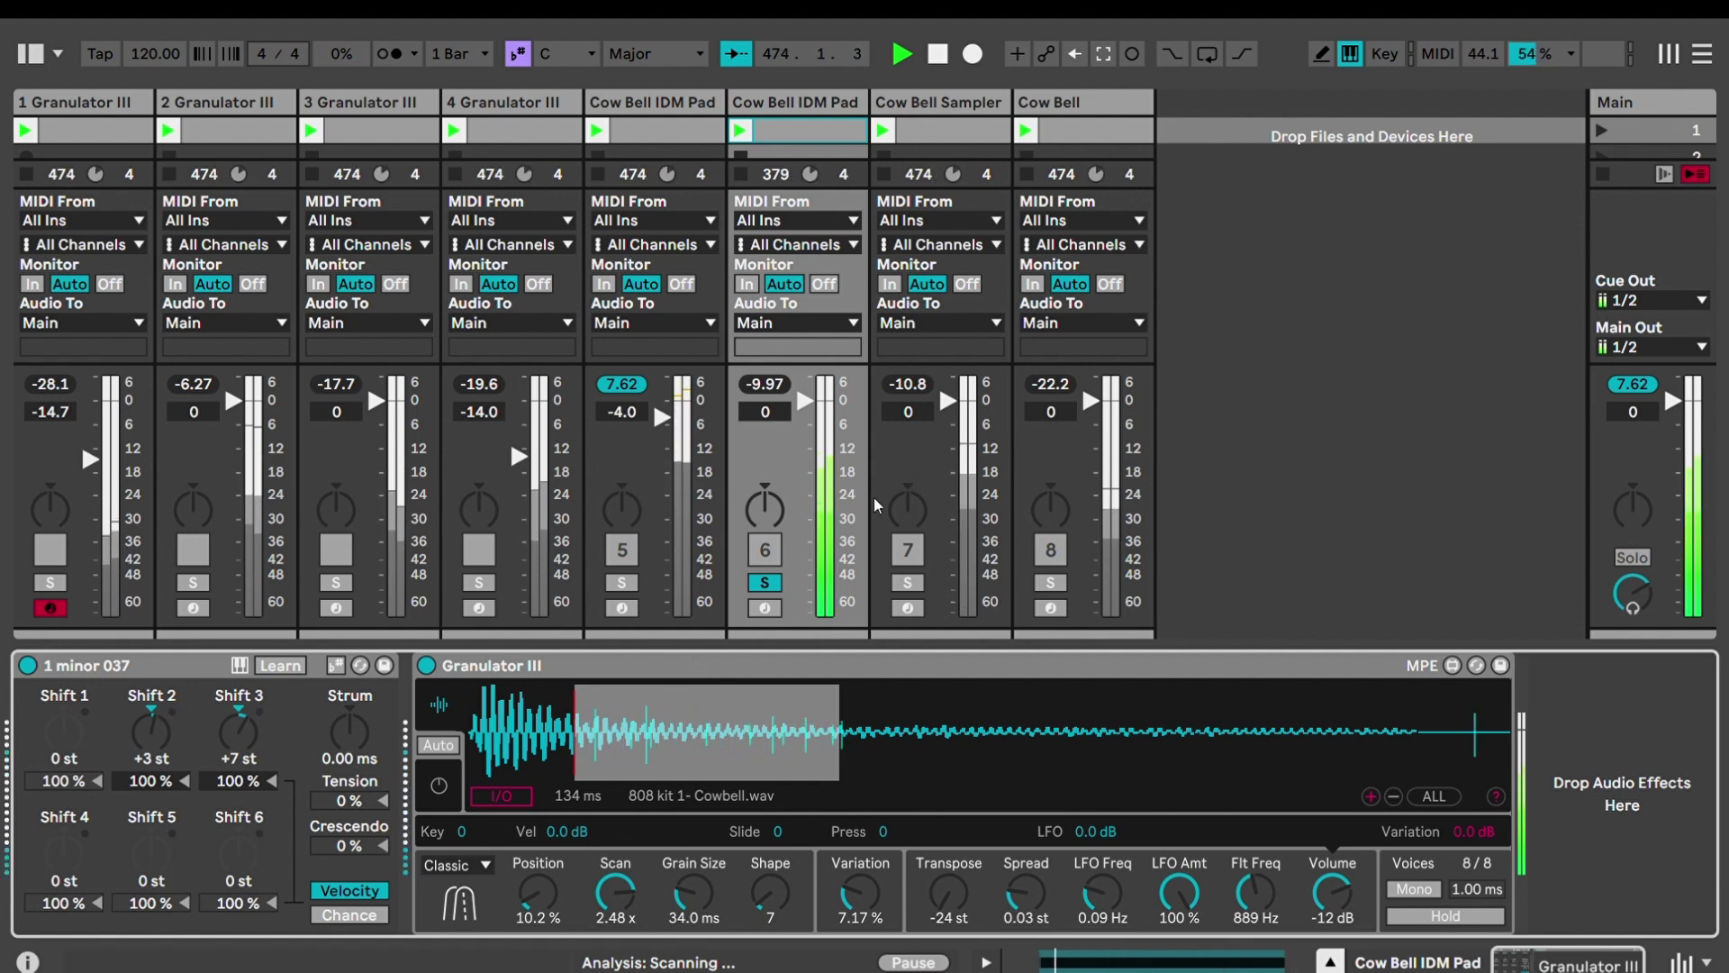
# Compare the soloed Cow Bell Sampler track with the soloed Cow Bell IDM Pad on track 6
pyautogui.click(907, 581)
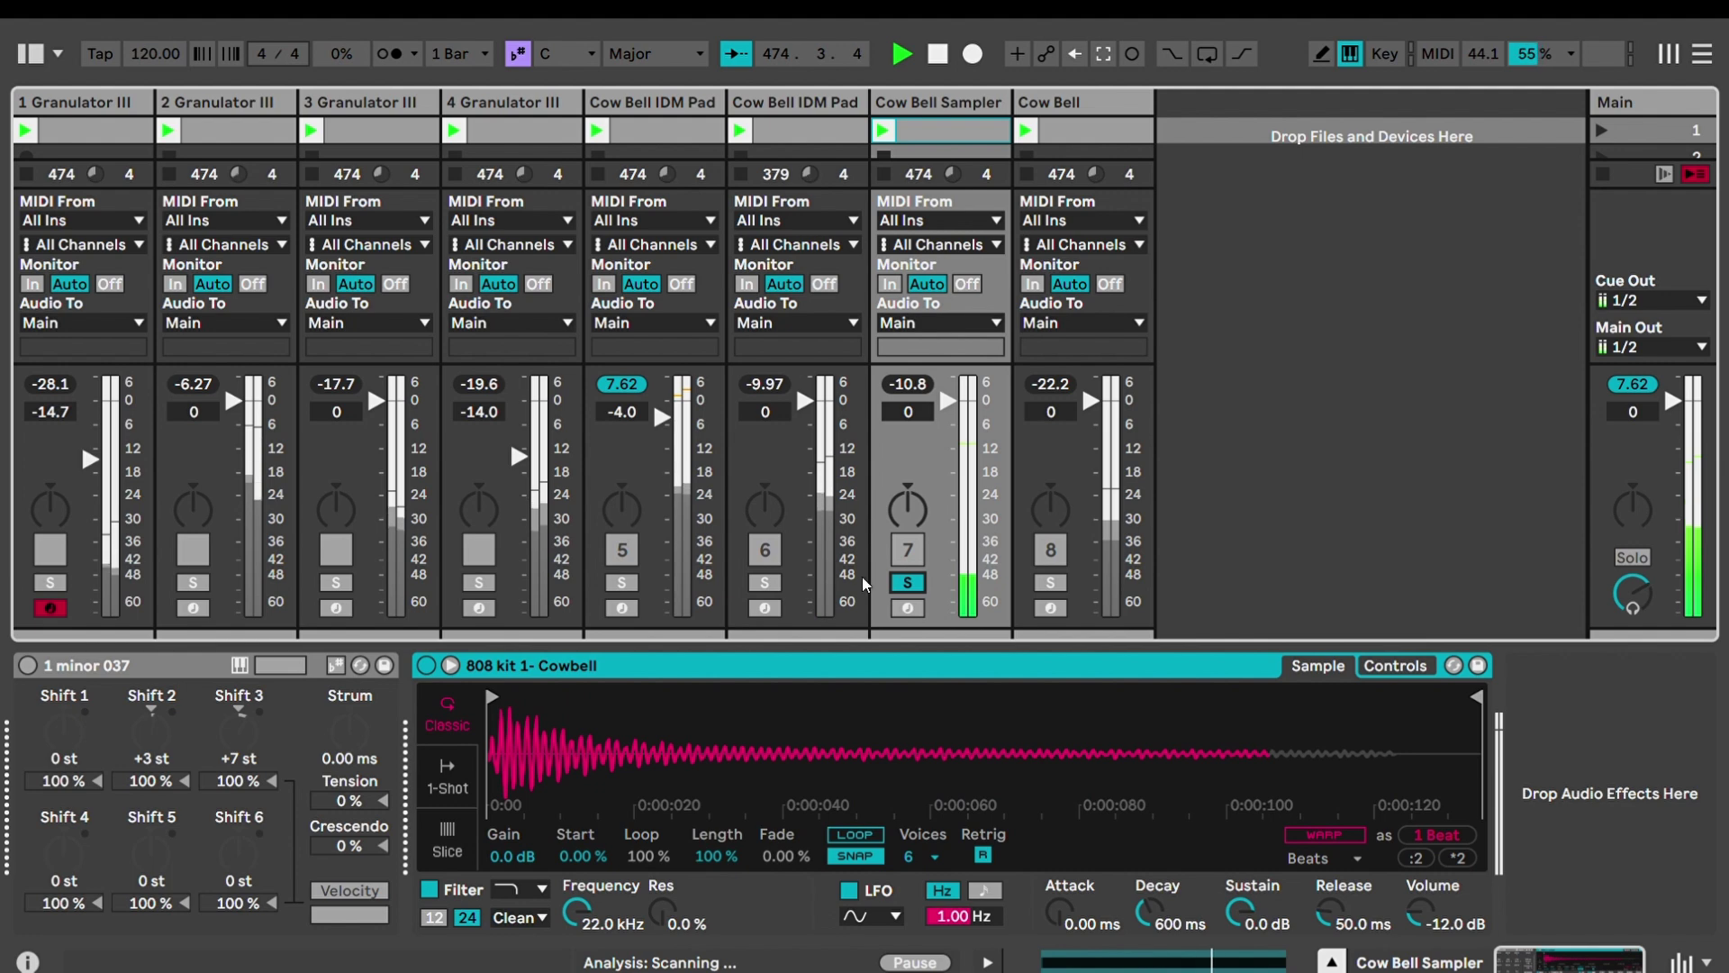
pyautogui.click(765, 582)
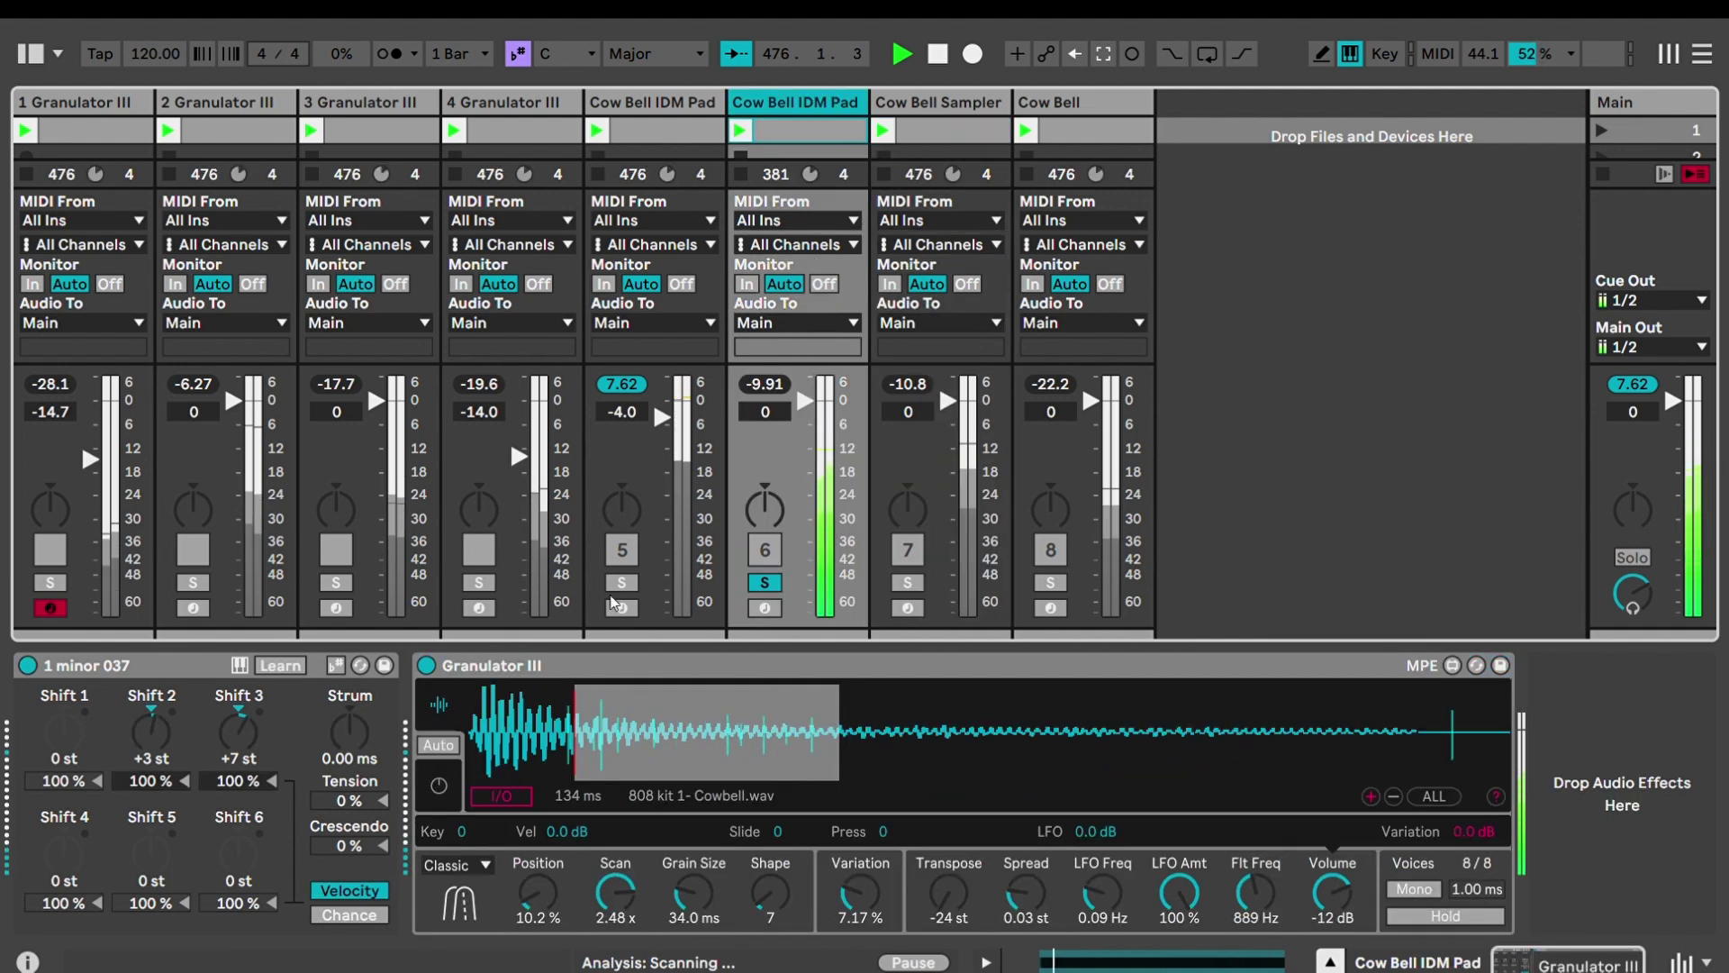
pyautogui.click(615, 645)
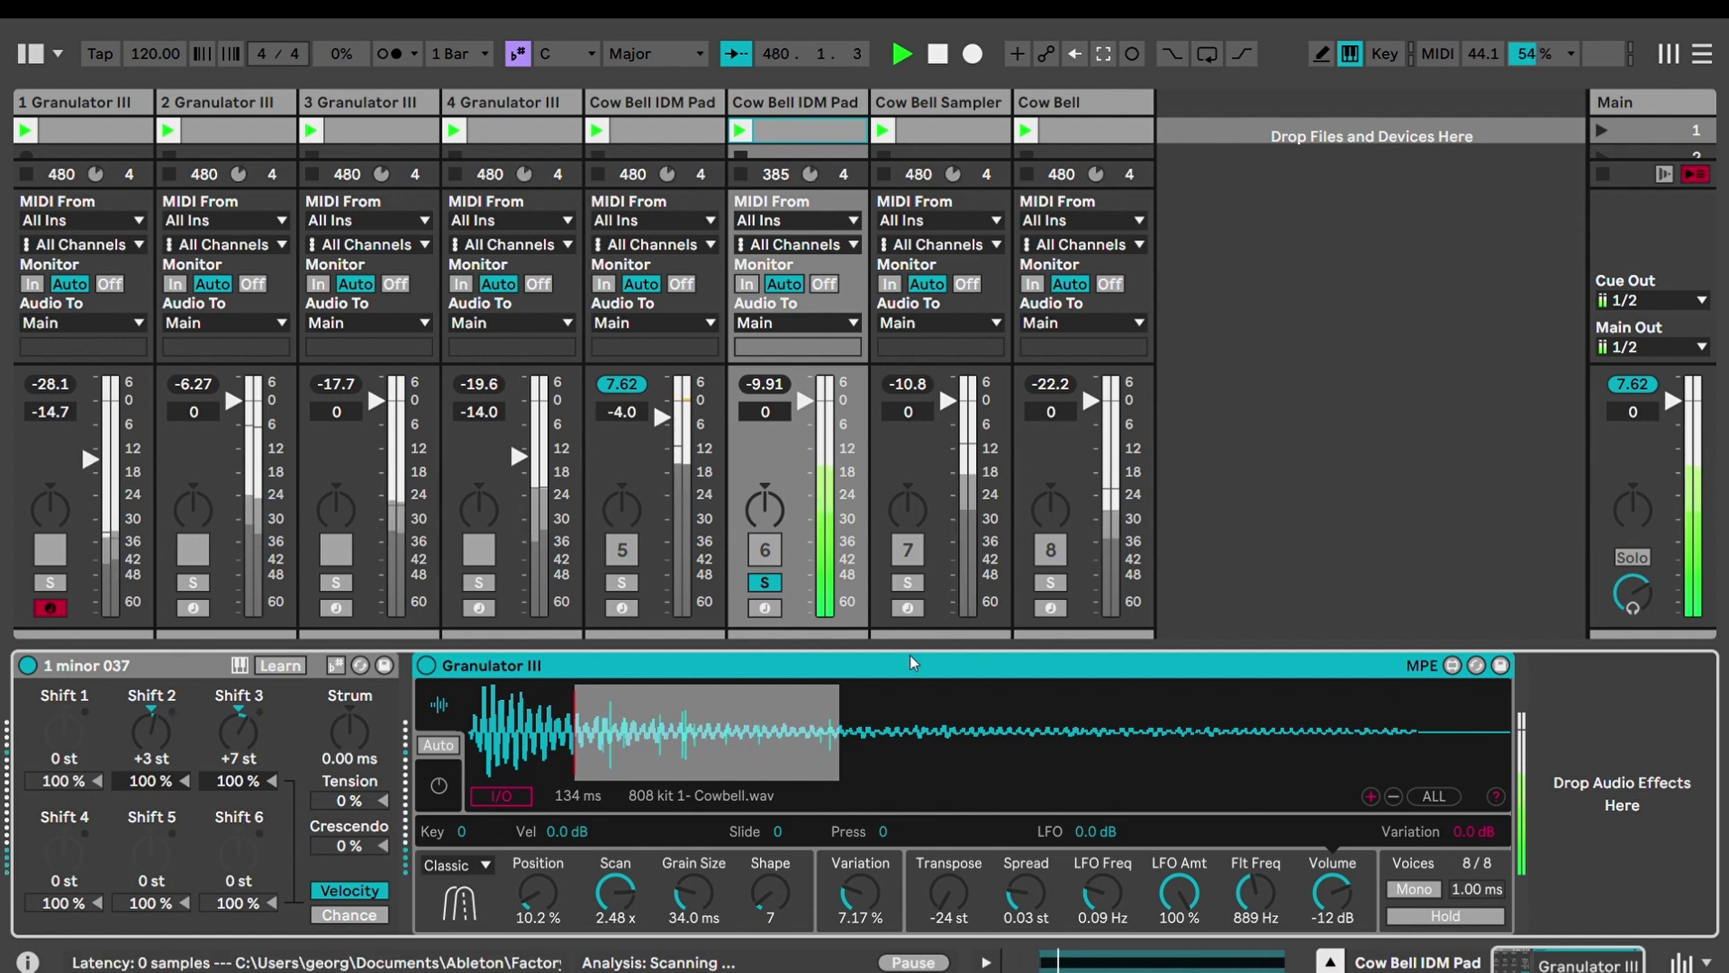
# Check the modulation sources of the Position, Scan, Grain Size, Shape, Transpose and LFO parameters on track 6
pyautogui.click(557, 853)
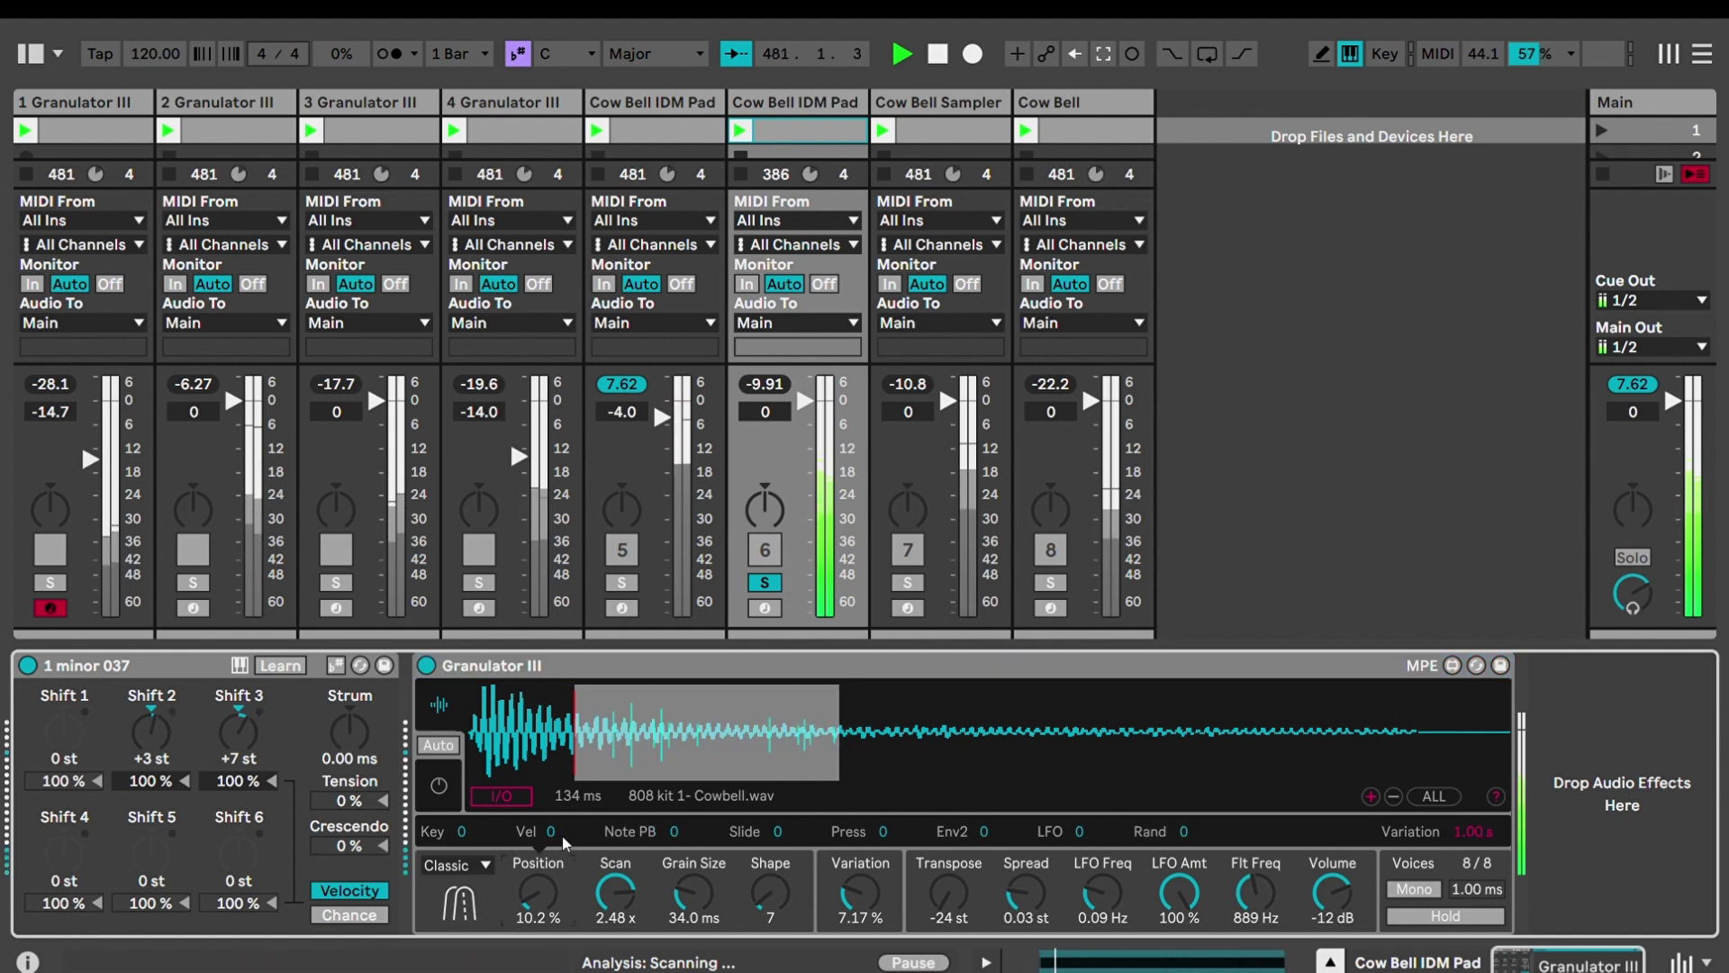
pyautogui.click(641, 854)
pyautogui.click(704, 854)
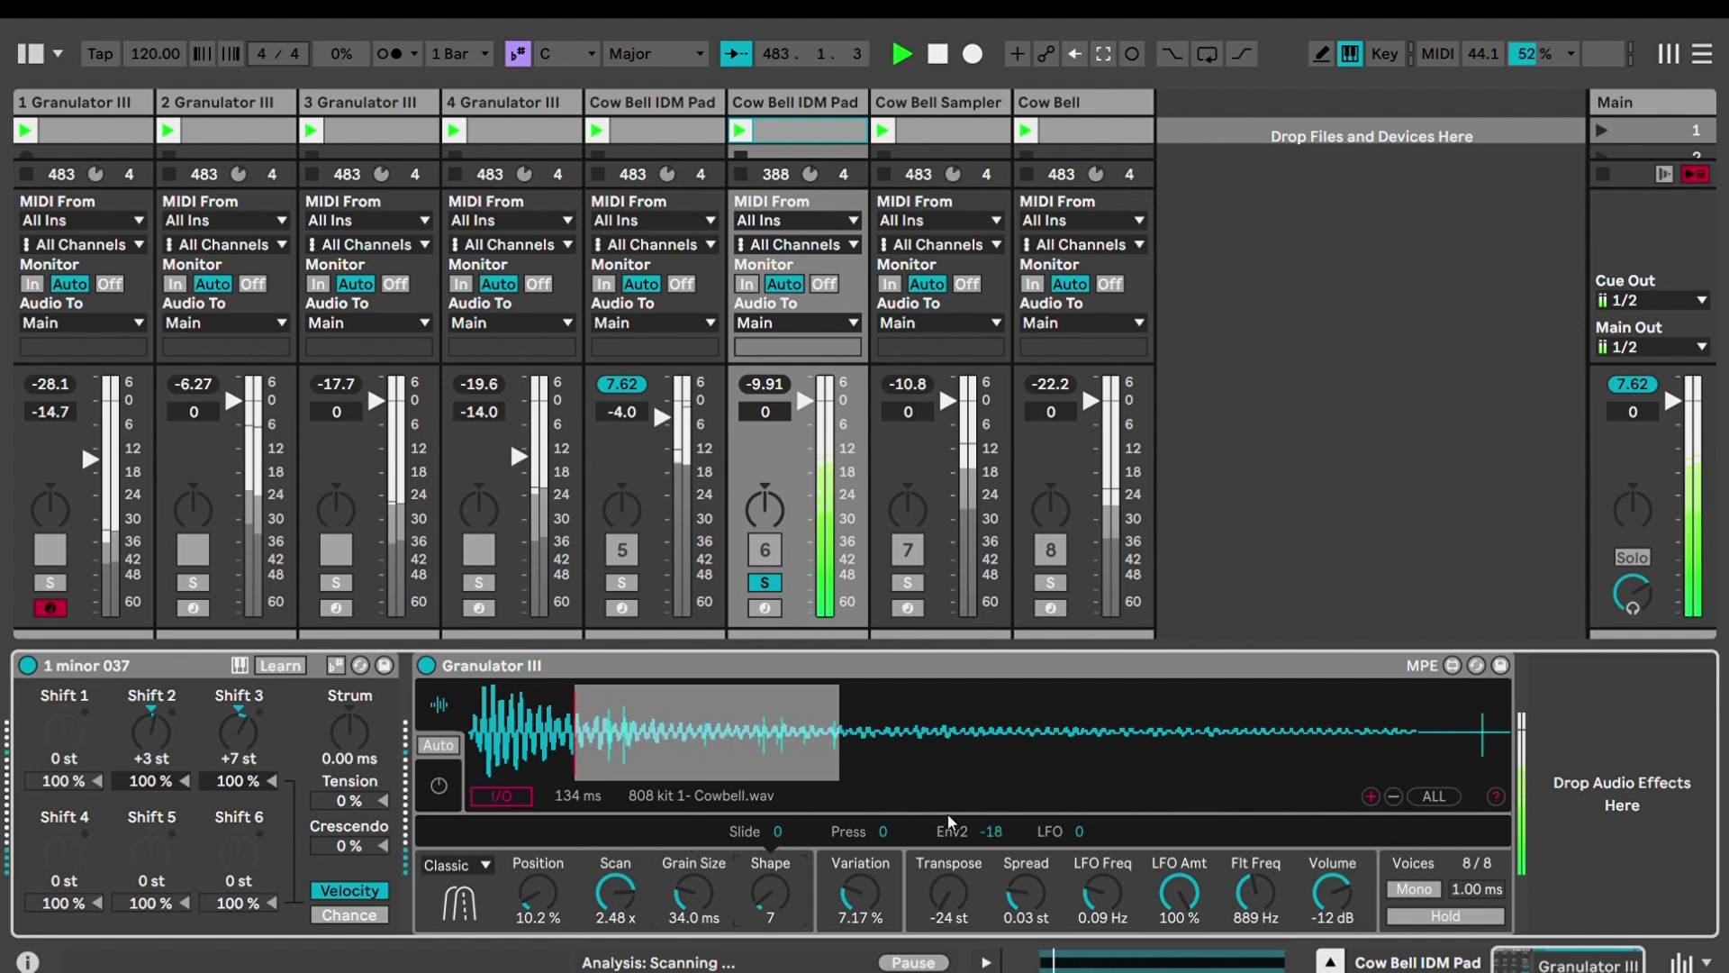
pyautogui.click(948, 865)
pyautogui.click(1106, 862)
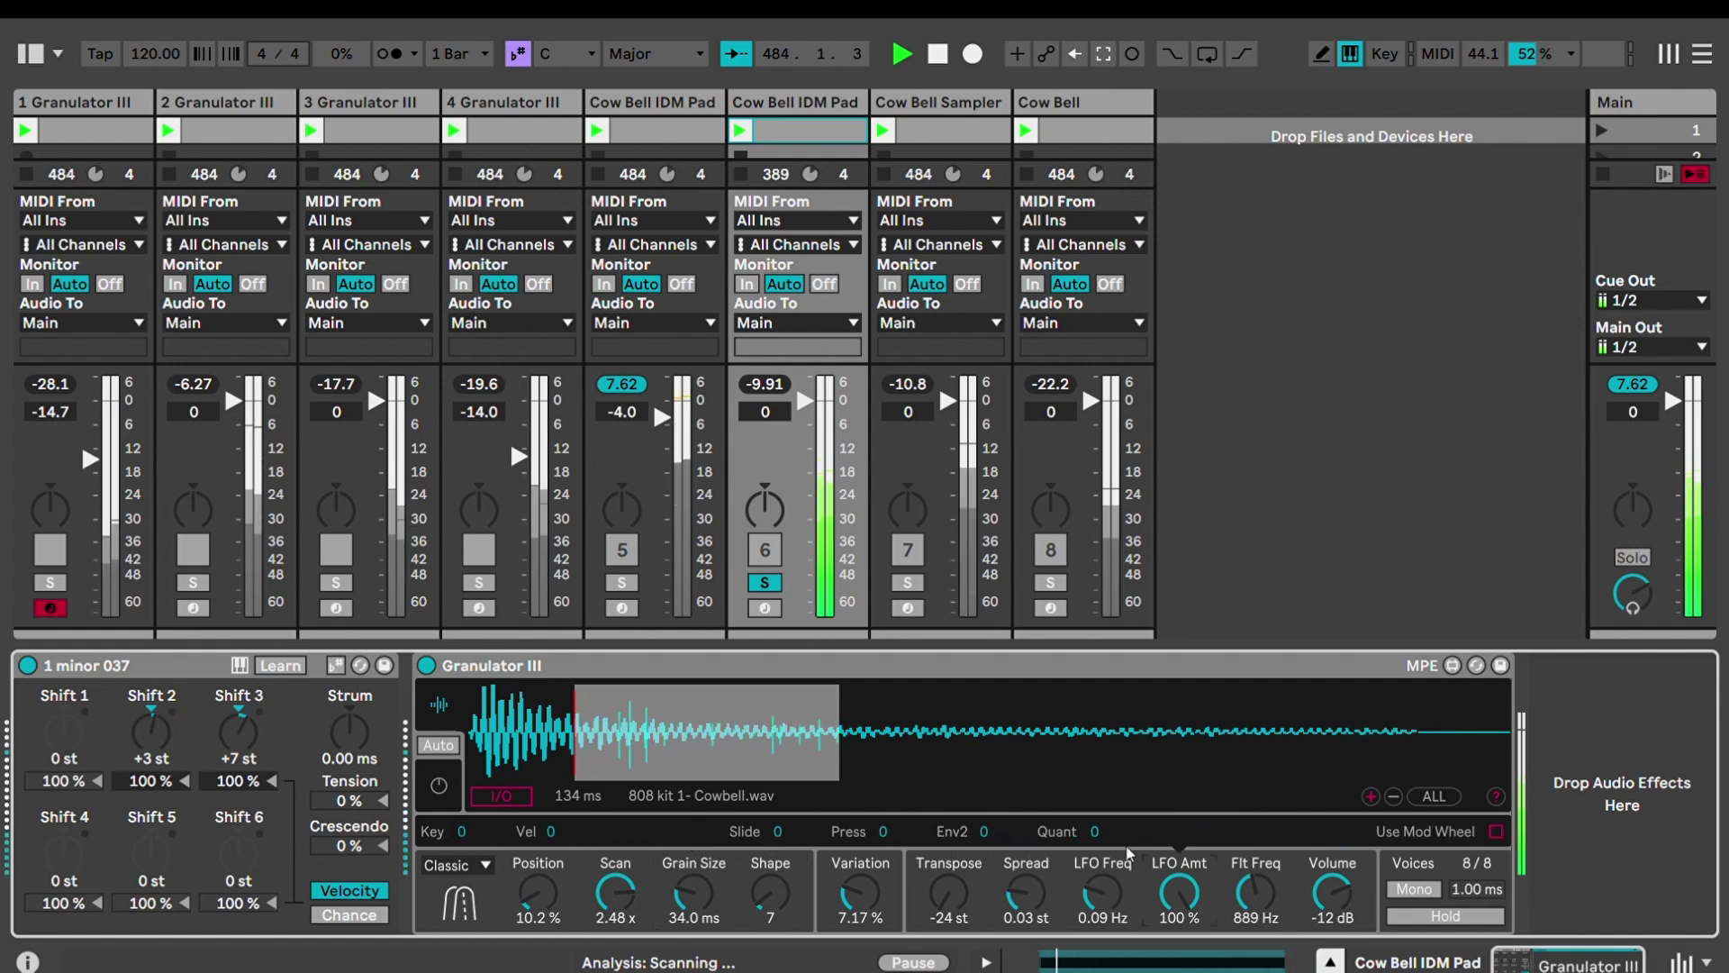